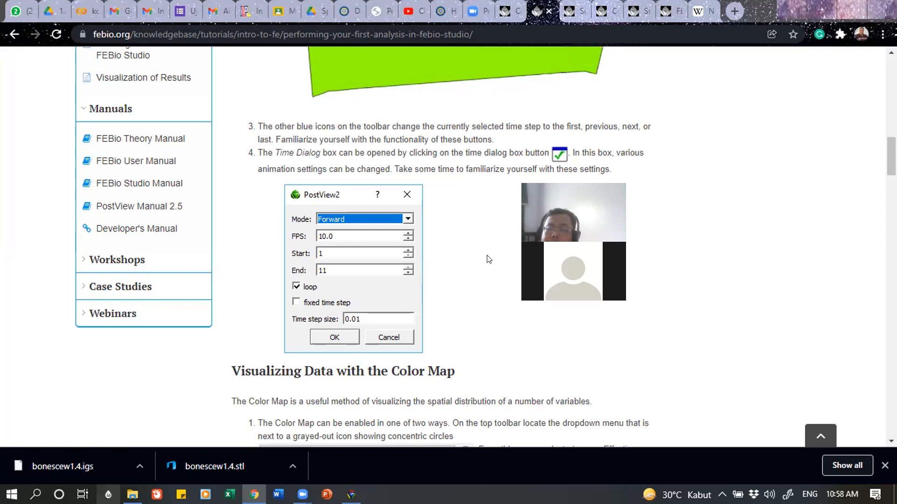
# - Skim the first-analysis tutorial back to its beginning and switch to the "Creating Your First Model in FEBio Studio" page
pyautogui.scroll(3, 487, 252)
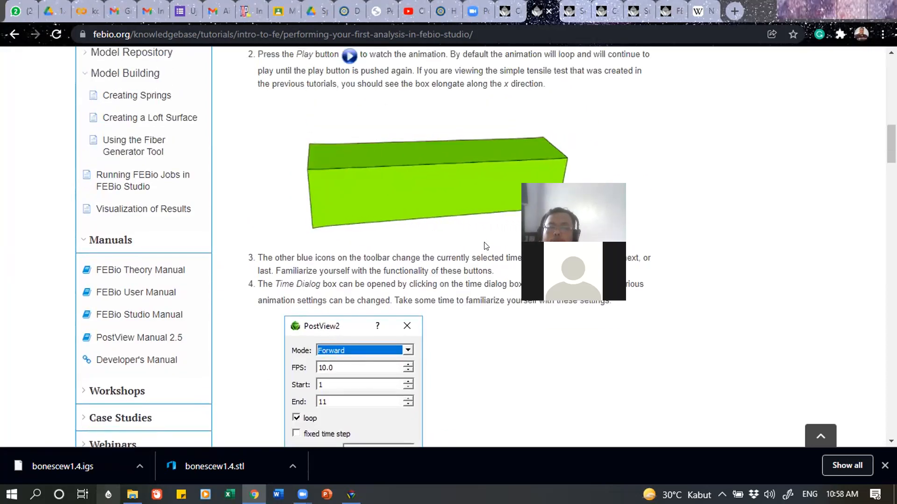
pyautogui.scroll(10, 486, 247)
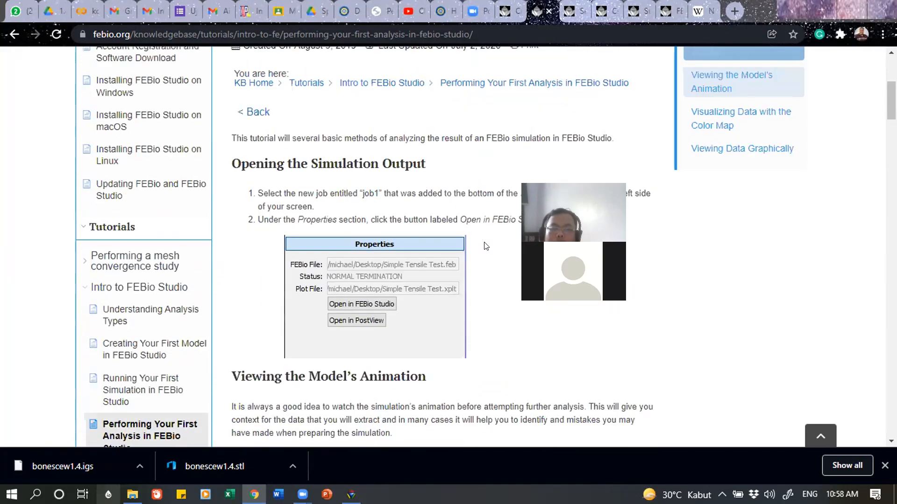
pyautogui.scroll(2, 486, 247)
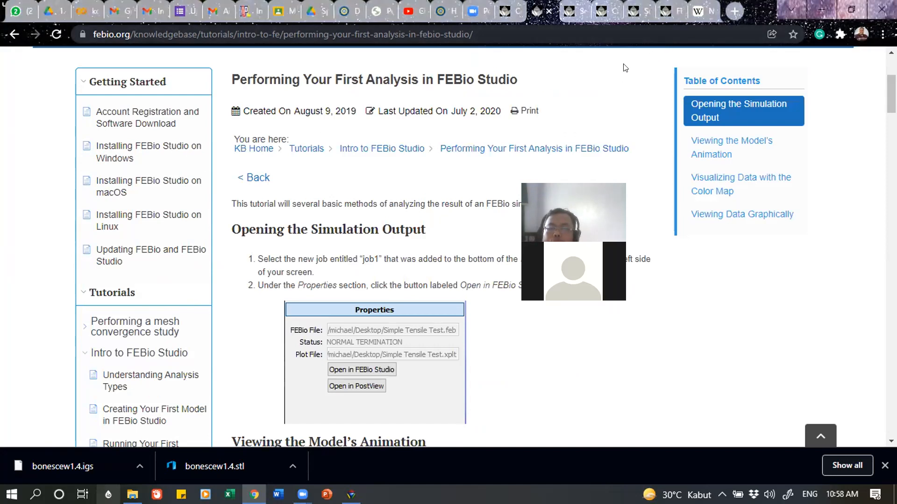
pyautogui.hotkey('ctrl', 'shift', 'Tab')
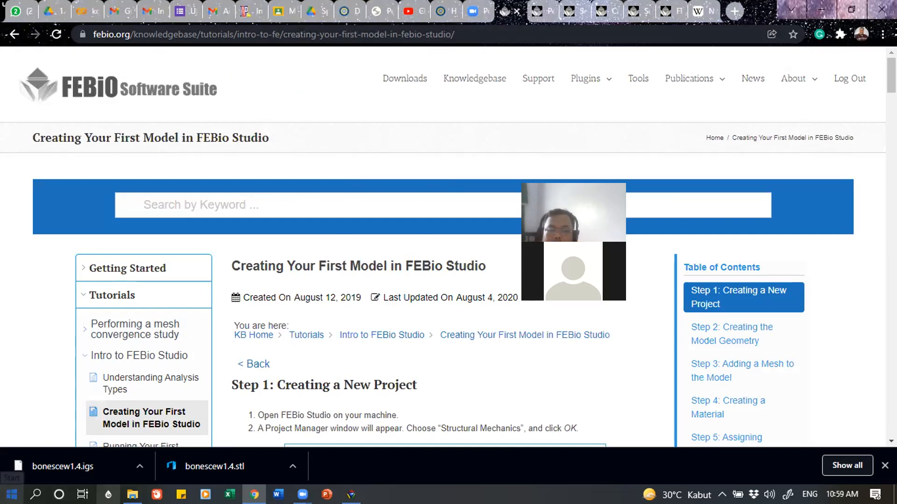
# - Locate FEBioStudio among the installed programs and switch to the FEBio Studio window
pyautogui.click(11, 494)
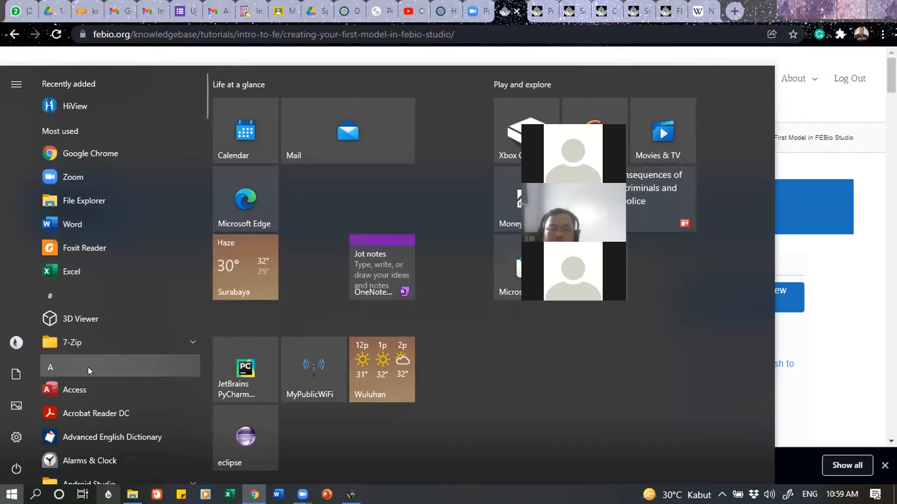
pyautogui.scroll(-10, 87, 341)
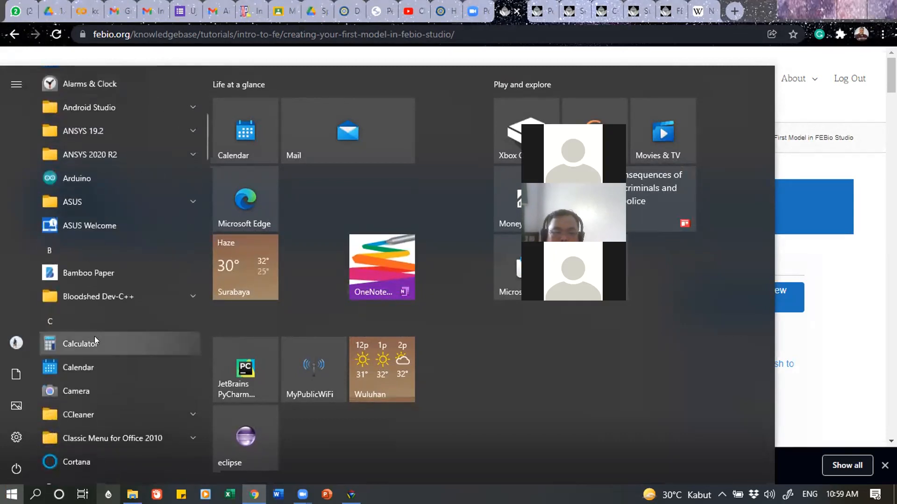
pyautogui.scroll(-5, 101, 327)
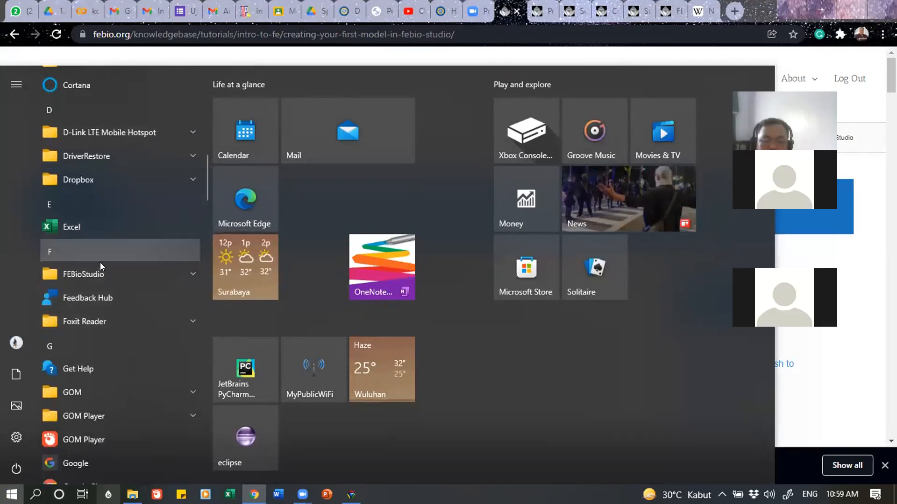
pyautogui.click(179, 270)
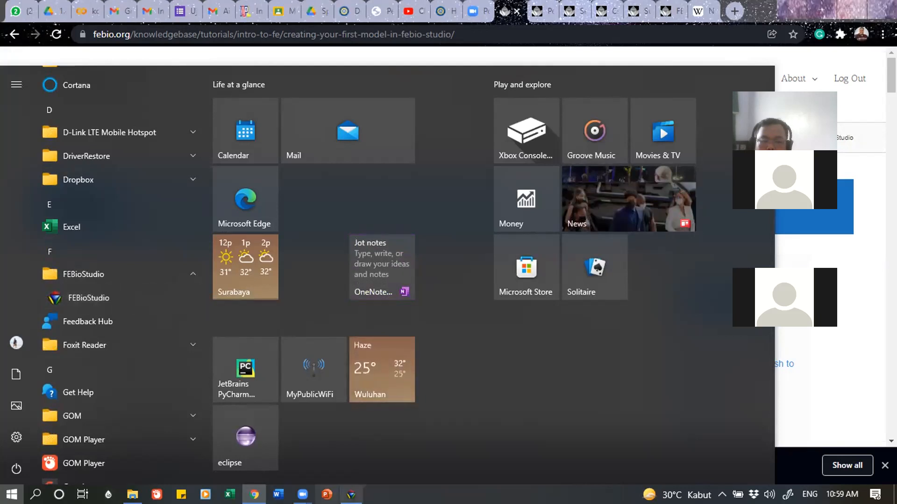
pyautogui.click(351, 495)
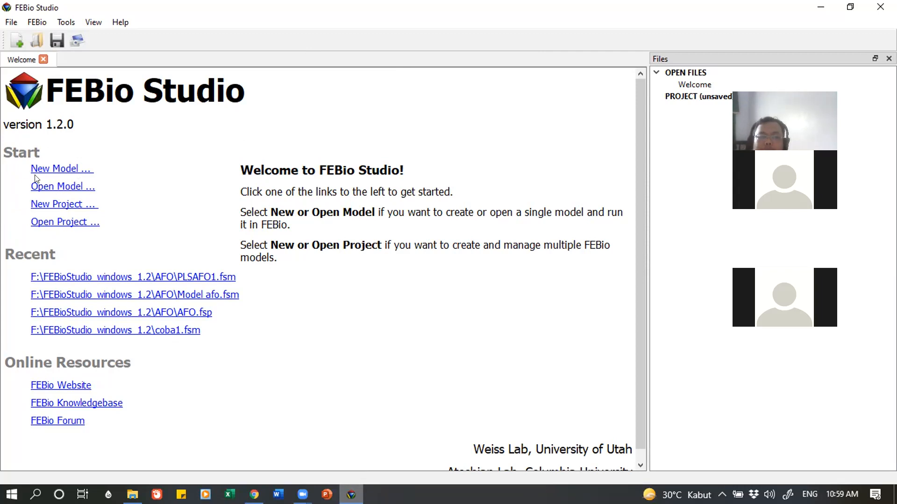
# - Create a new Structural Mechanics model named Model11
pyautogui.click(60, 168)
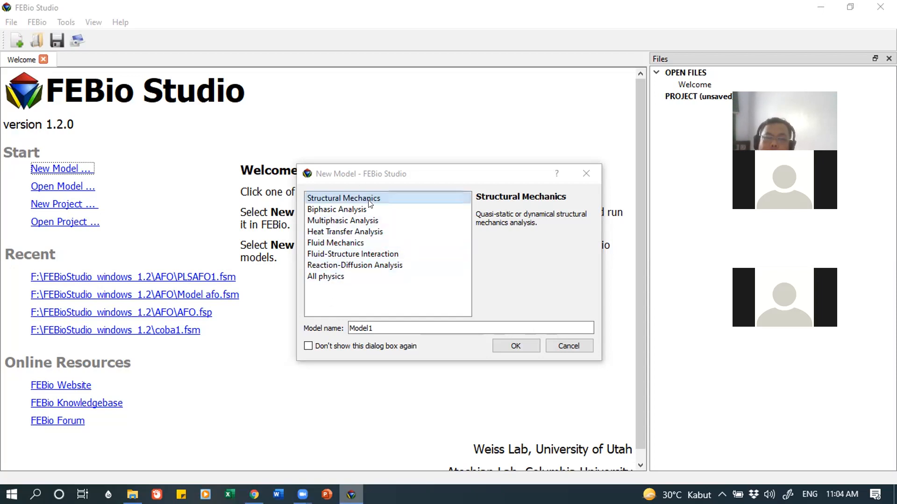
pyautogui.click(356, 327)
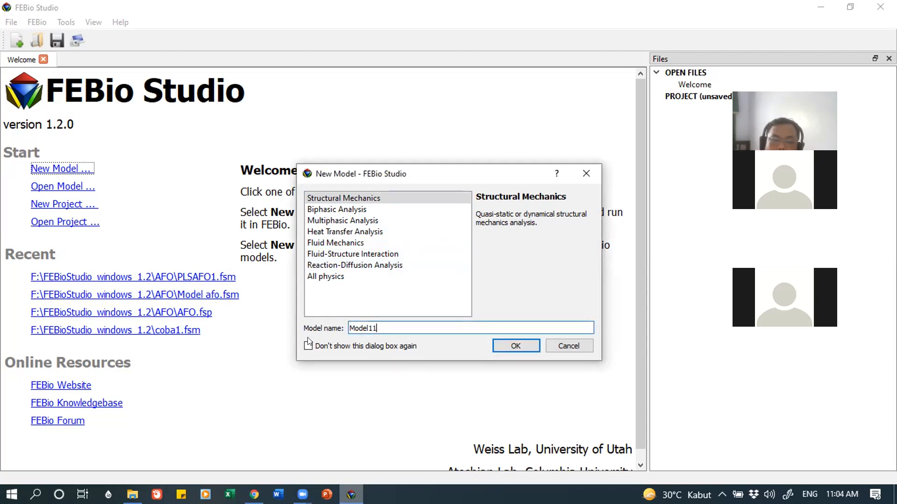
pyautogui.click(517, 345)
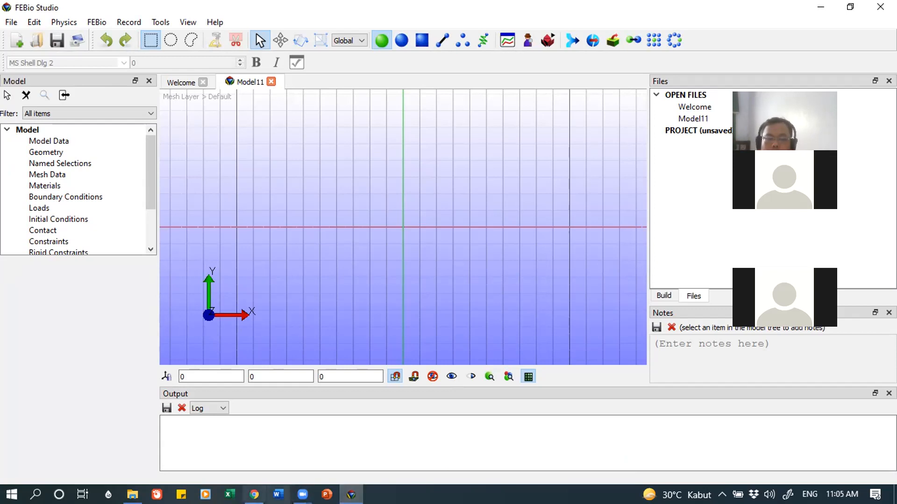
# - Read the web tutorial's Step 2 on creating the model geometry, including the box parameters
pyautogui.moveTo(253, 494)
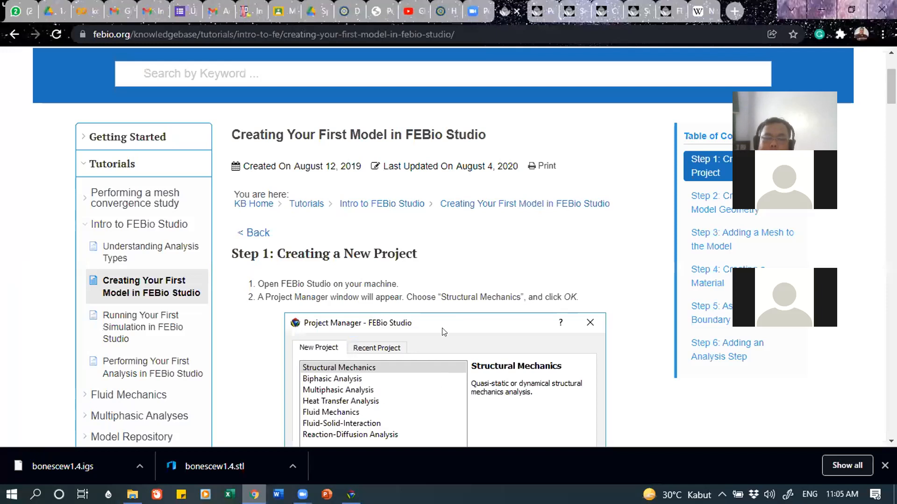
pyautogui.scroll(-10, 429, 407)
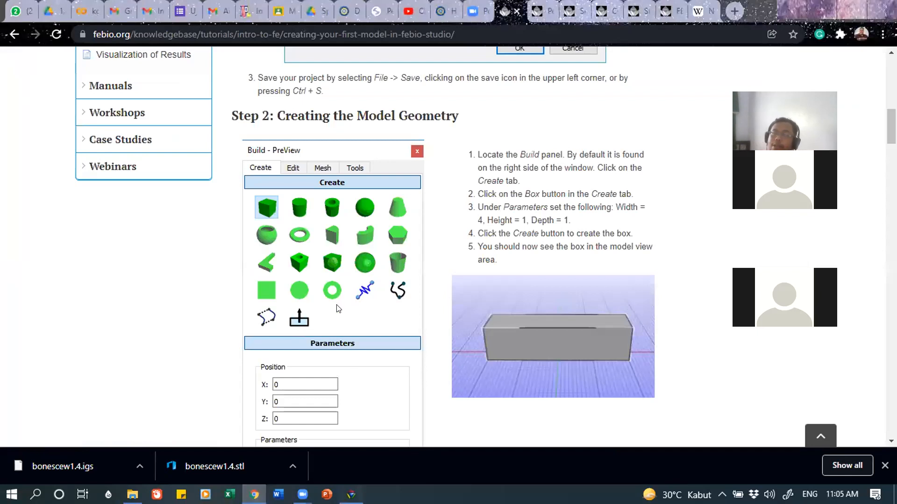
pyautogui.hotkey('alt', 'Tab')
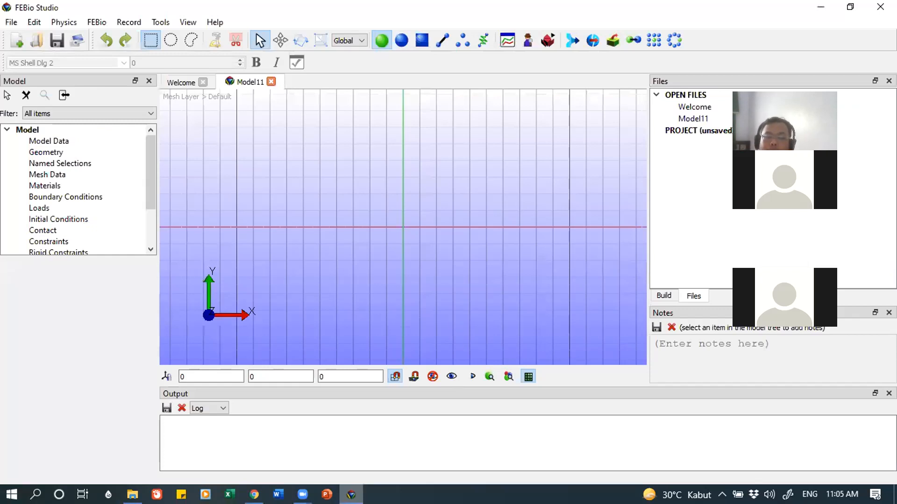
pyautogui.hotkey('alt', 'Tab')
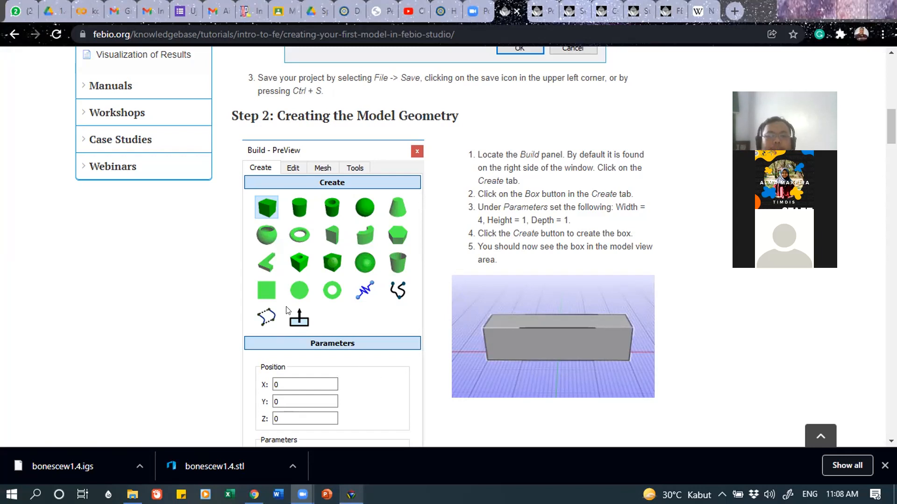
pyautogui.scroll(-3, 162, 326)
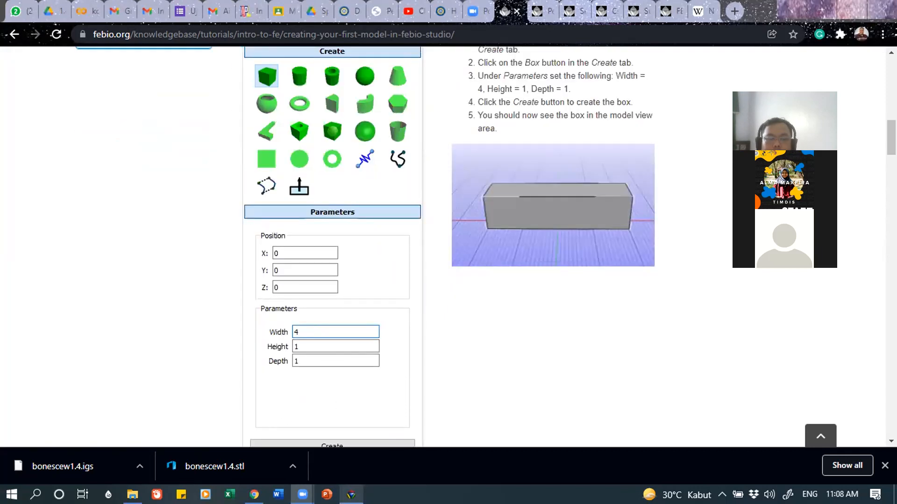
# - Switch to FEBio Studio, choose the Box primitive for creation and bring up its position and size parameters
pyautogui.click(349, 494)
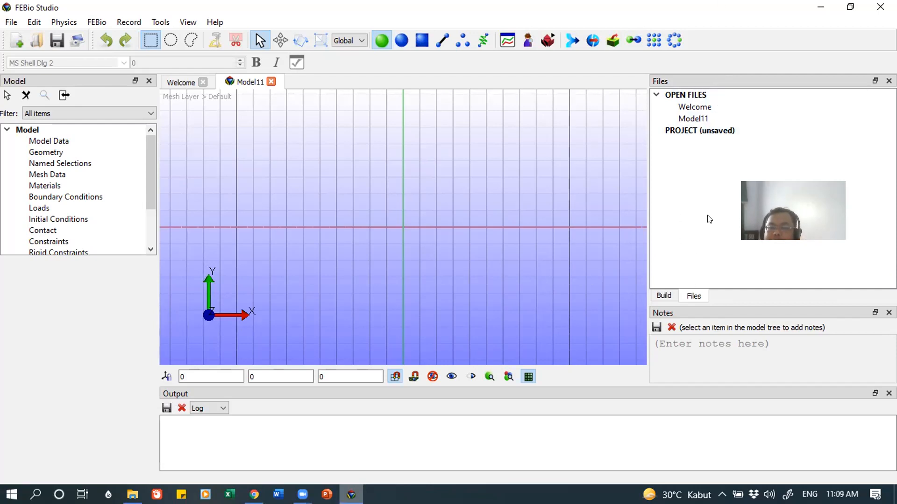
pyautogui.click(663, 296)
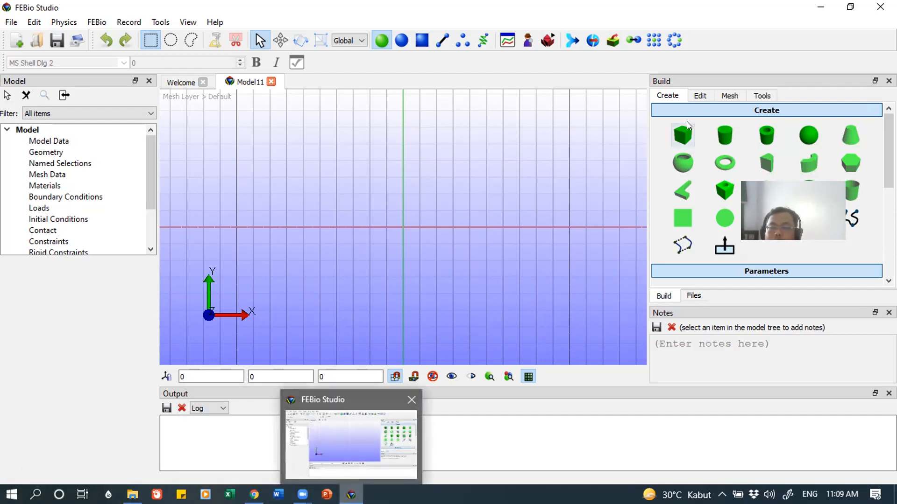
pyautogui.click(685, 133)
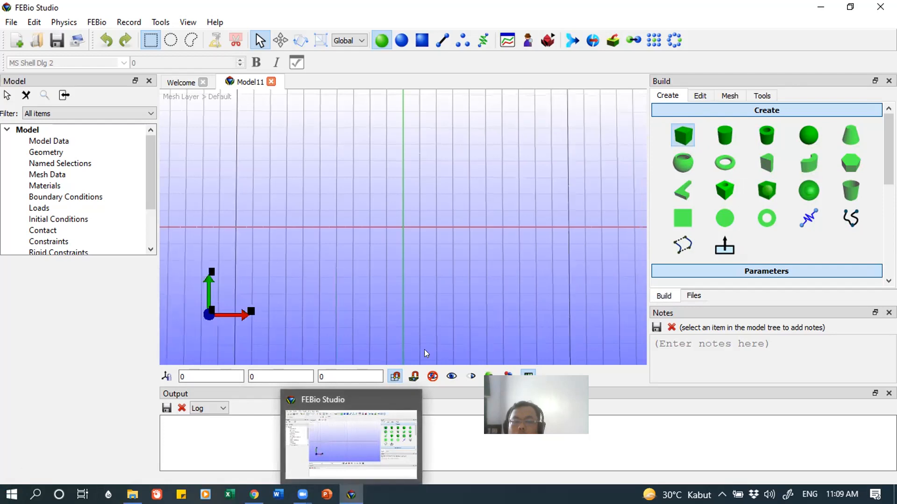
pyautogui.click(350, 495)
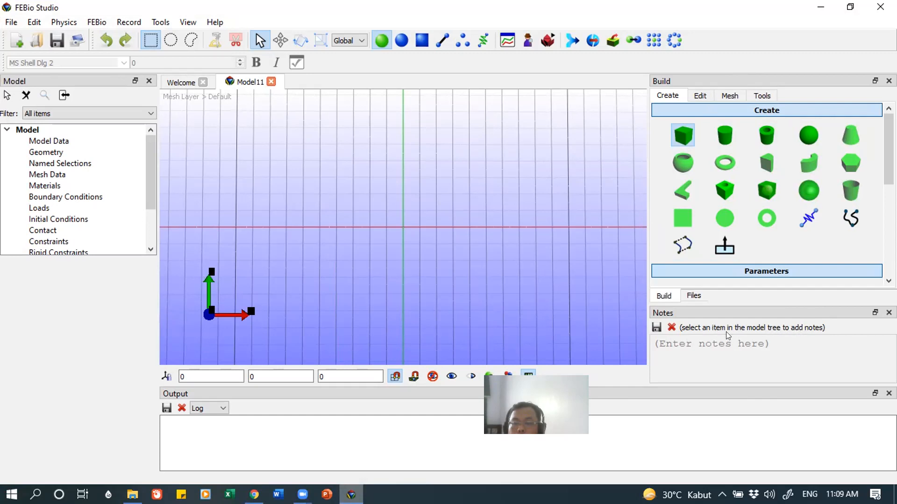
pyautogui.click(680, 131)
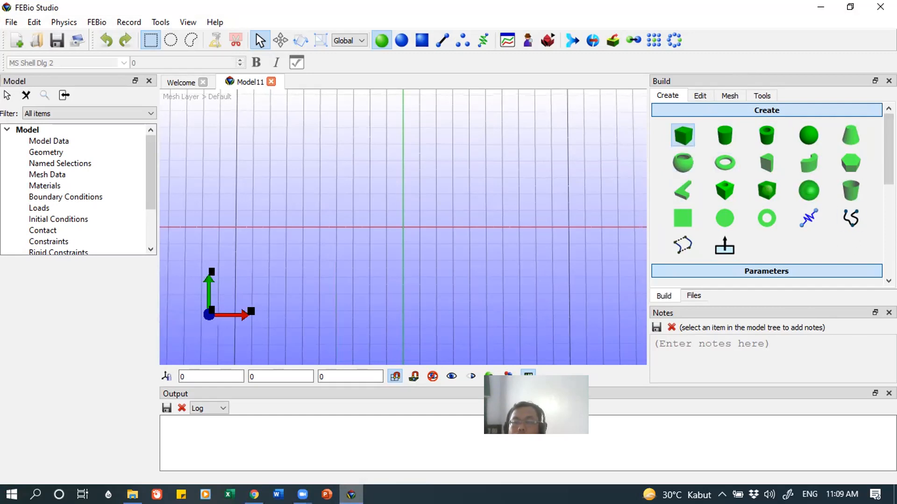
pyautogui.scroll(-5, 766, 196)
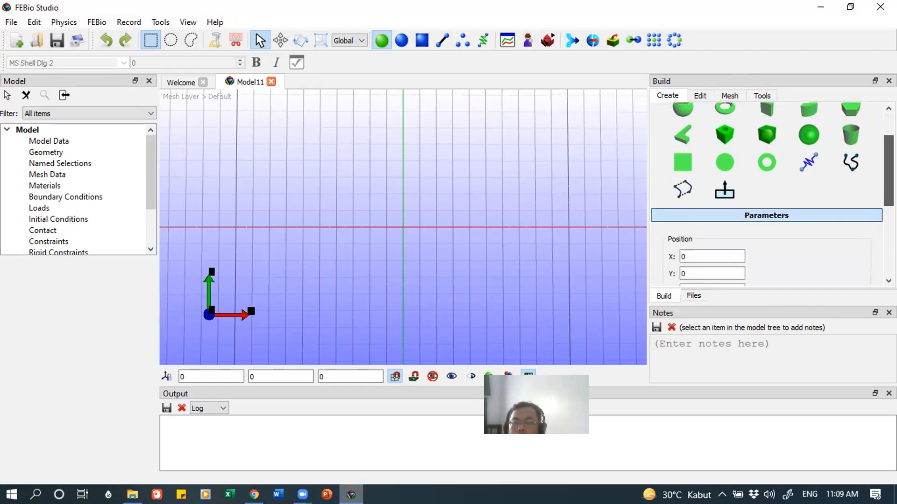
pyautogui.scroll(-1, 771, 196)
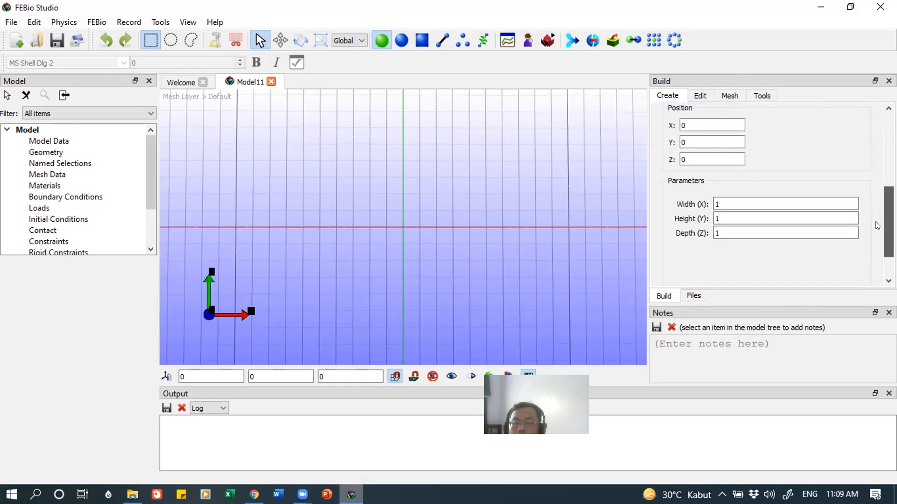
pyautogui.scroll(3, 770, 196)
pyautogui.scroll(2, 775, 220)
pyautogui.scroll(-6, 775, 219)
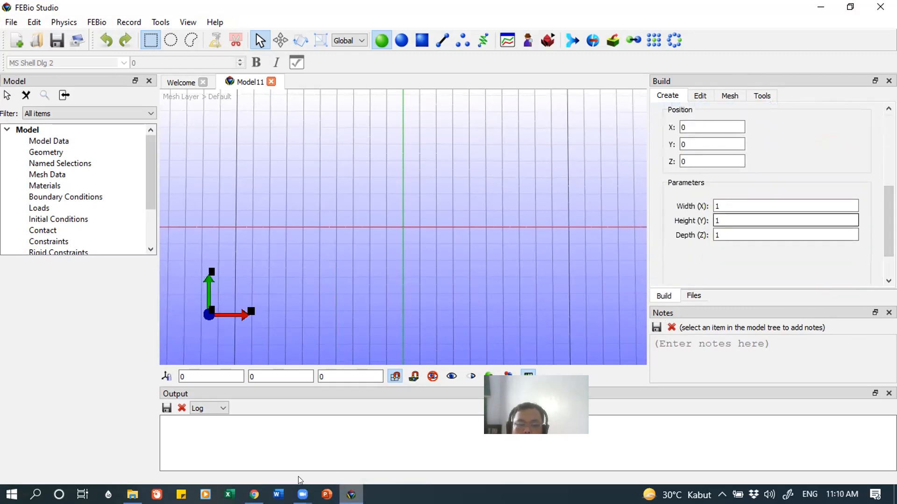
# - Check the box dimensions in the web tutorial and set the box's width (X) to 4 in FEBio Studio
pyautogui.click(254, 494)
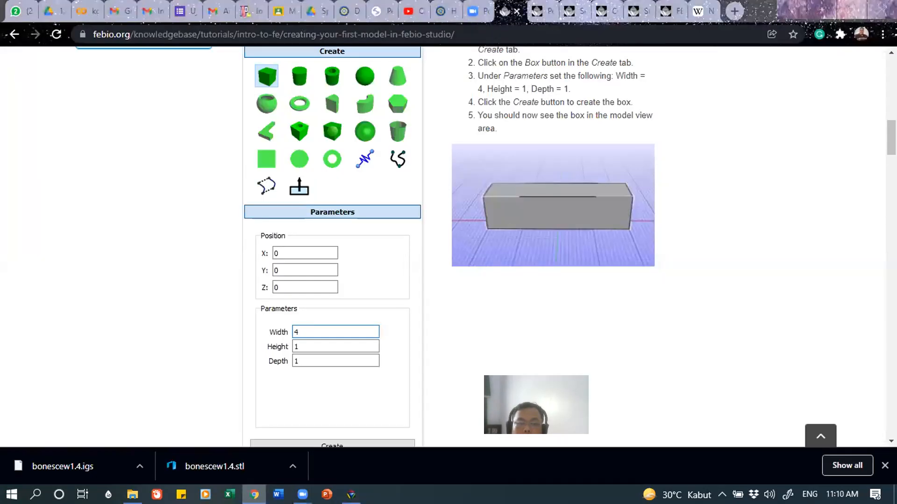
pyautogui.hotkey('alt', 'Tab')
pyautogui.click(723, 207)
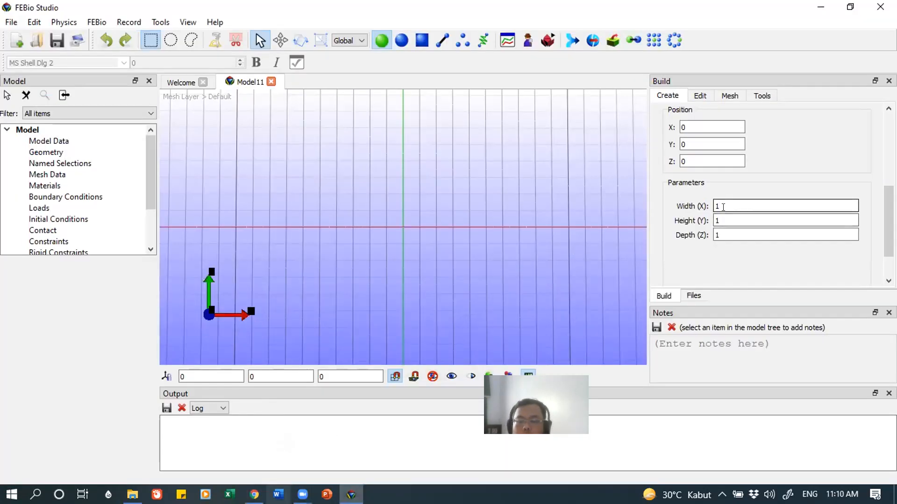
pyautogui.press('BackSpace')
pyautogui.write('4')
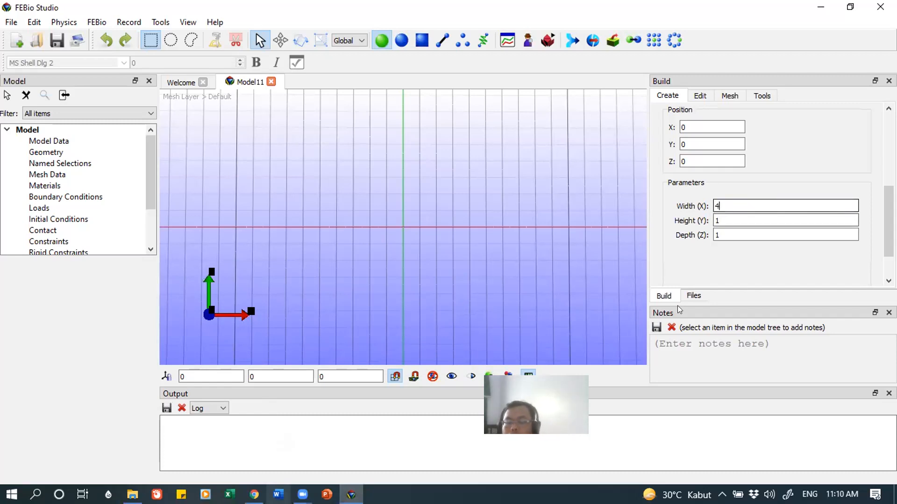
# - Recheck the tutorial's box instructions, then create the box in FEBio Studio with the entered dimensions and inspect it in 3D
pyautogui.click(254, 495)
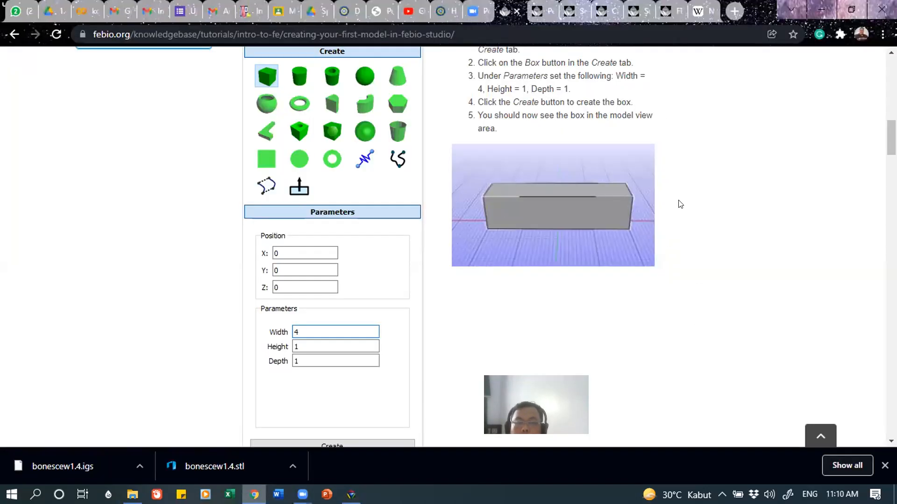
pyautogui.scroll(1, 680, 204)
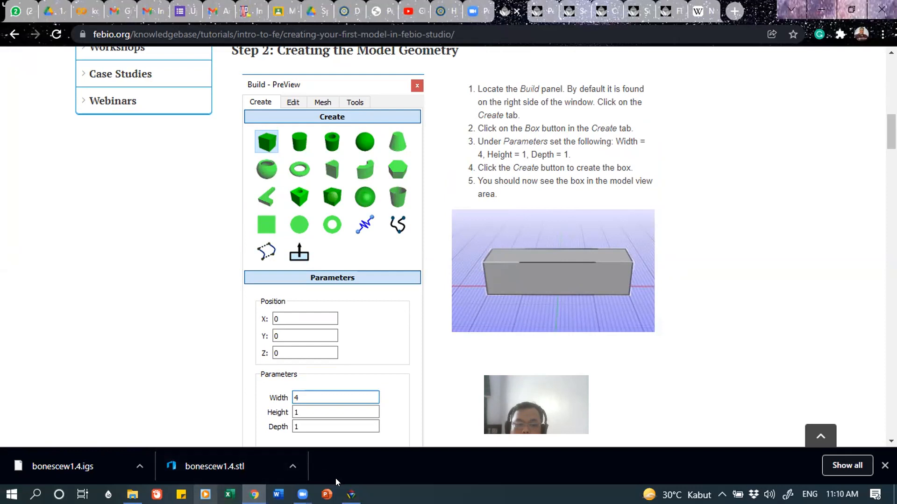
pyautogui.click(351, 494)
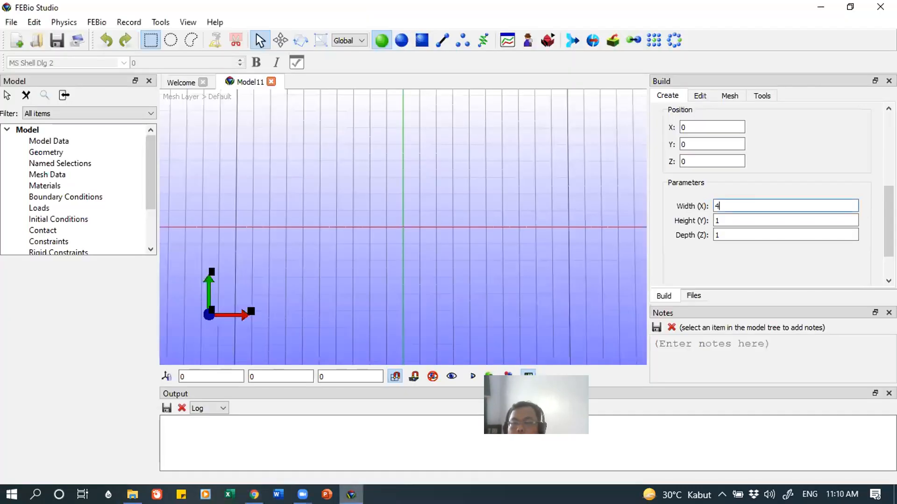
pyautogui.scroll(-2, 808, 278)
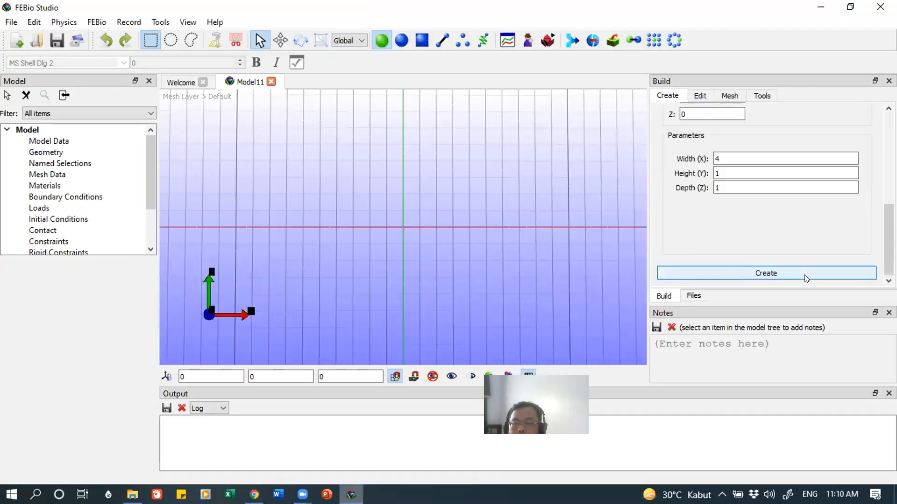
pyautogui.click(804, 274)
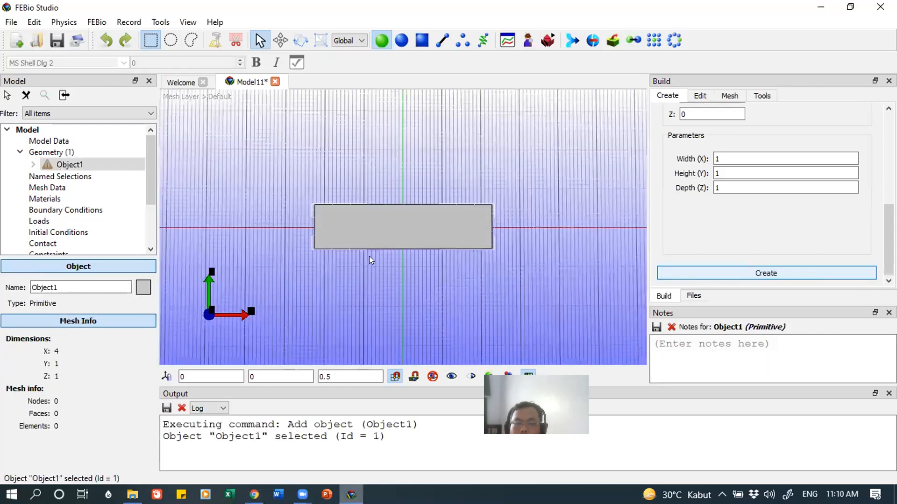
pyautogui.moveTo(370, 260); pyautogui.dragTo(374, 252)
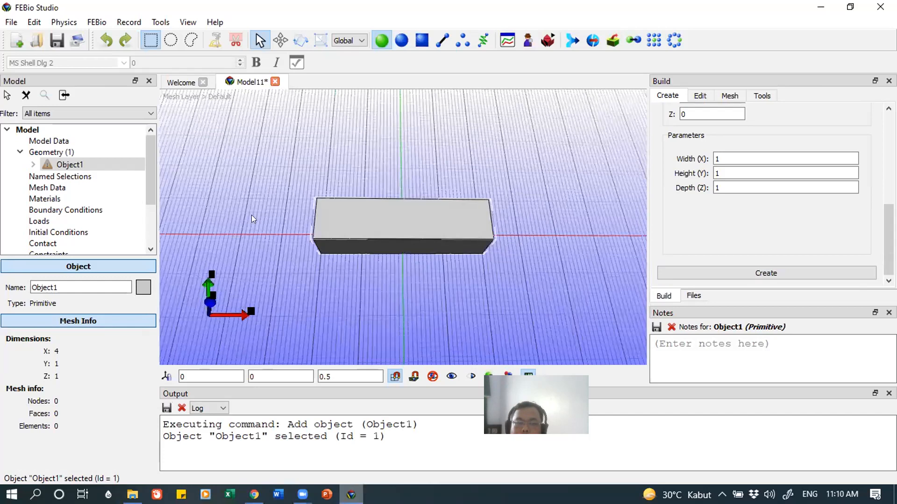
pyautogui.moveTo(348, 267); pyautogui.dragTo(351, 258)
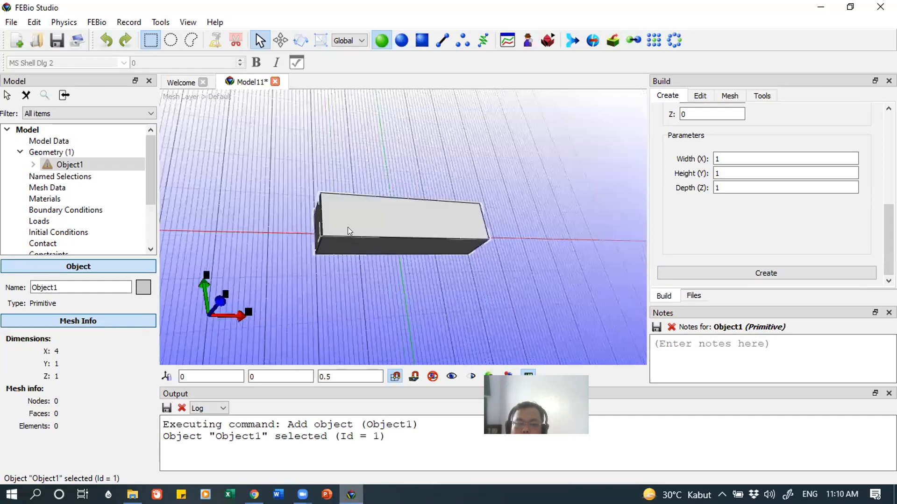
# - Examine the new box in 3D from several angles and look over its position and size parameters
pyautogui.moveTo(293, 216); pyautogui.dragTo(357, 247)
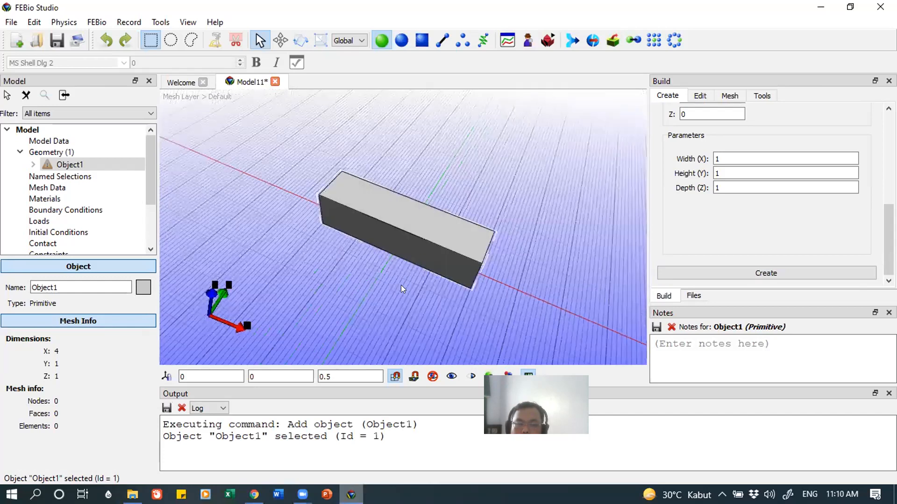
pyautogui.moveTo(308, 209); pyautogui.dragTo(328, 235)
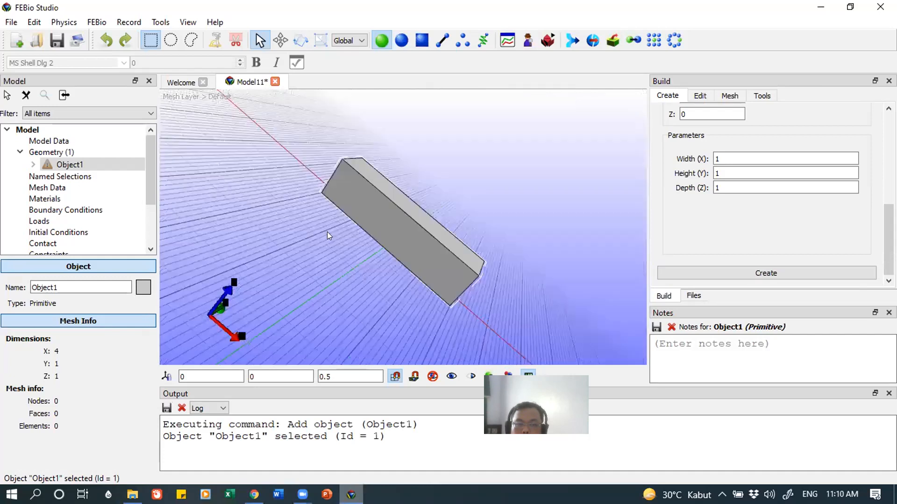
pyautogui.moveTo(263, 246); pyautogui.dragTo(352, 241)
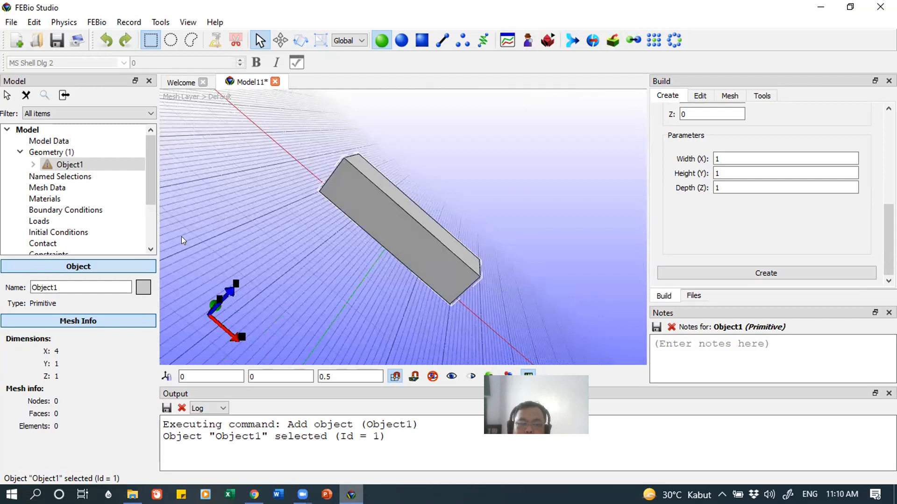
pyautogui.moveTo(181, 236); pyautogui.dragTo(190, 300)
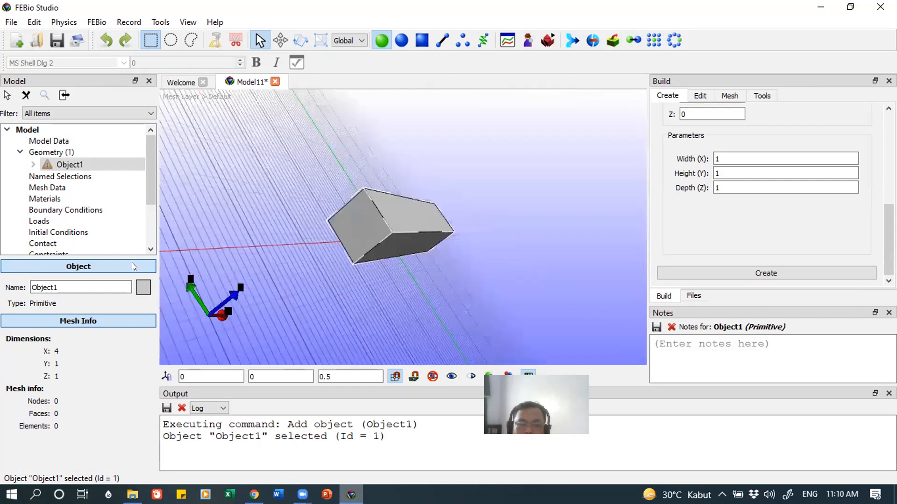
pyautogui.press('u')
pyautogui.press('u')
pyautogui.press('u')
pyautogui.moveTo(390, 275); pyautogui.dragTo(370, 257)
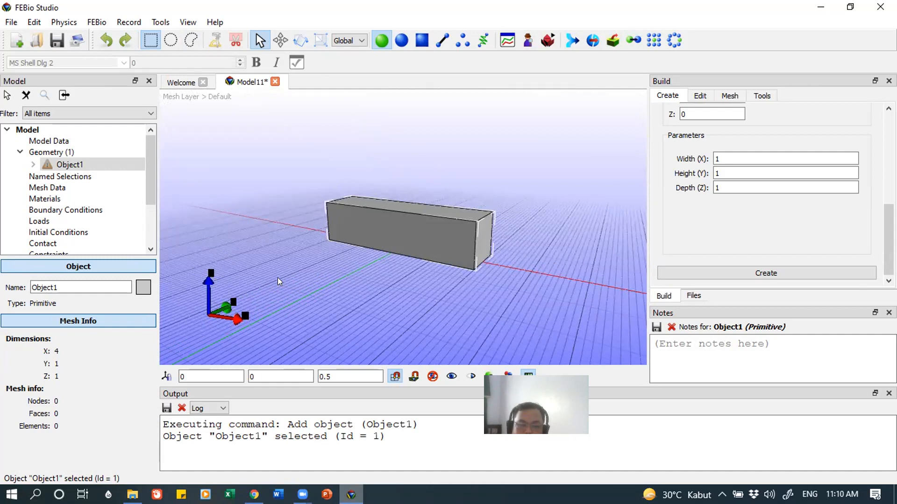
pyautogui.moveTo(278, 277); pyautogui.dragTo(276, 284)
pyautogui.moveTo(222, 300); pyautogui.dragTo(235, 298)
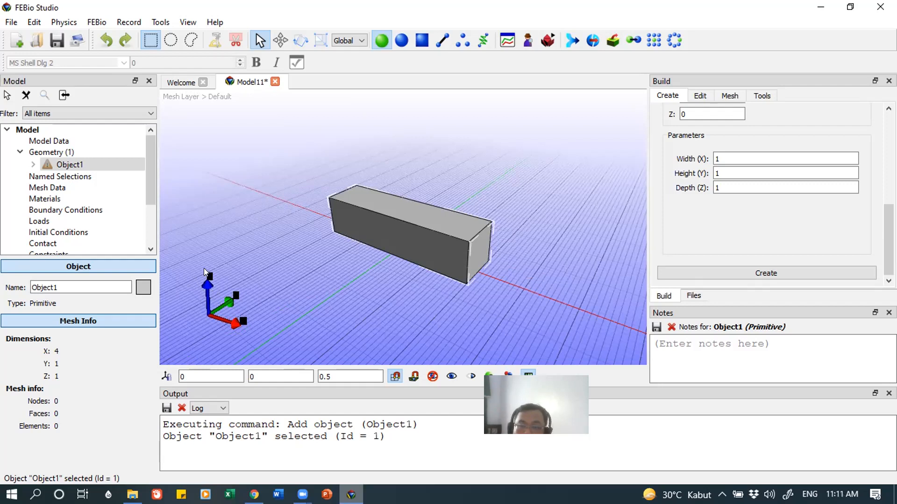
pyautogui.scroll(5, 889, 238)
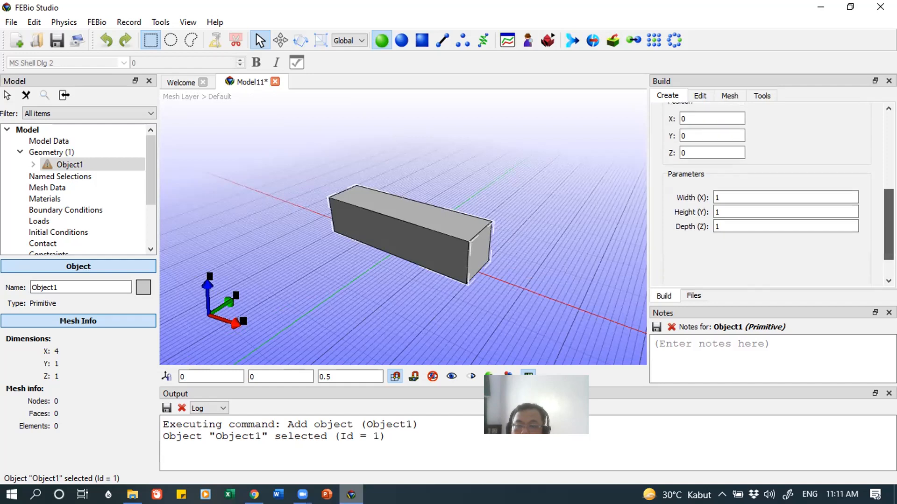
pyautogui.scroll(-5, 771, 196)
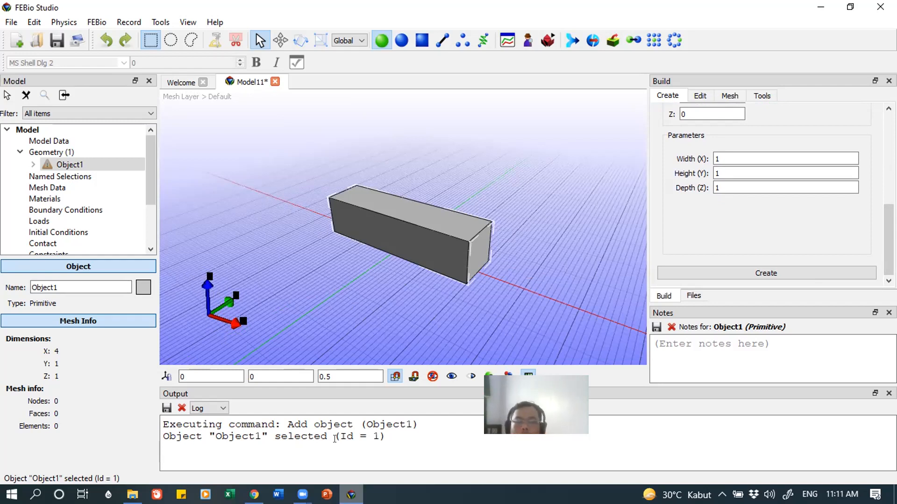
pyautogui.moveTo(426, 94); pyautogui.dragTo(375, 280)
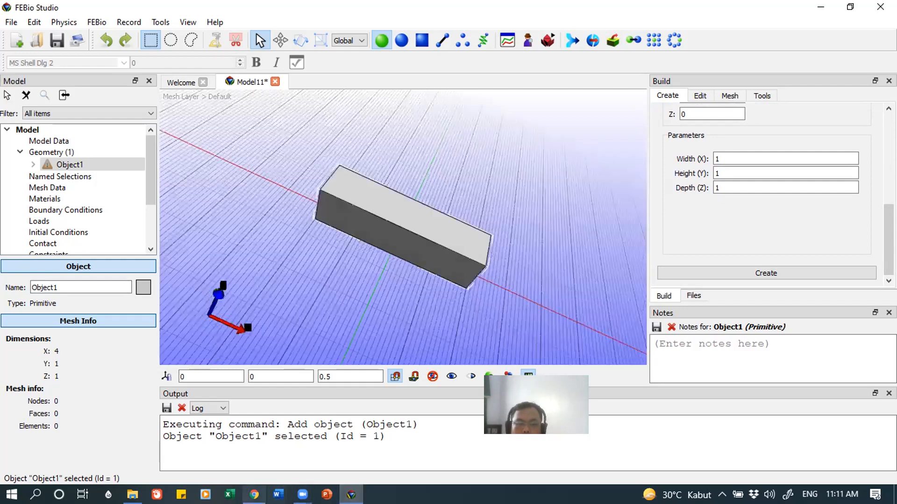
# - Read the web tutorial's Step 3 on adding a mesh, then switch back to FEBio Studio and look at the geometry import commands
pyautogui.click(255, 495)
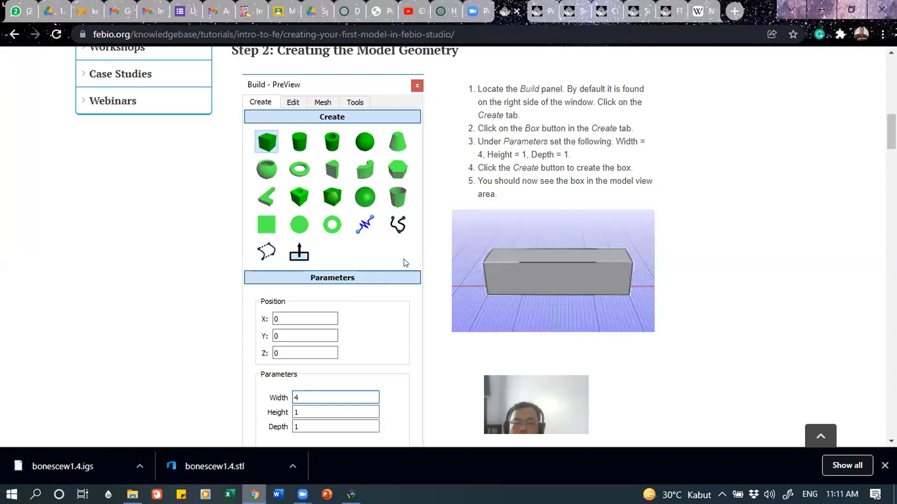
pyautogui.scroll(-5, 405, 263)
pyautogui.scroll(-3, 415, 231)
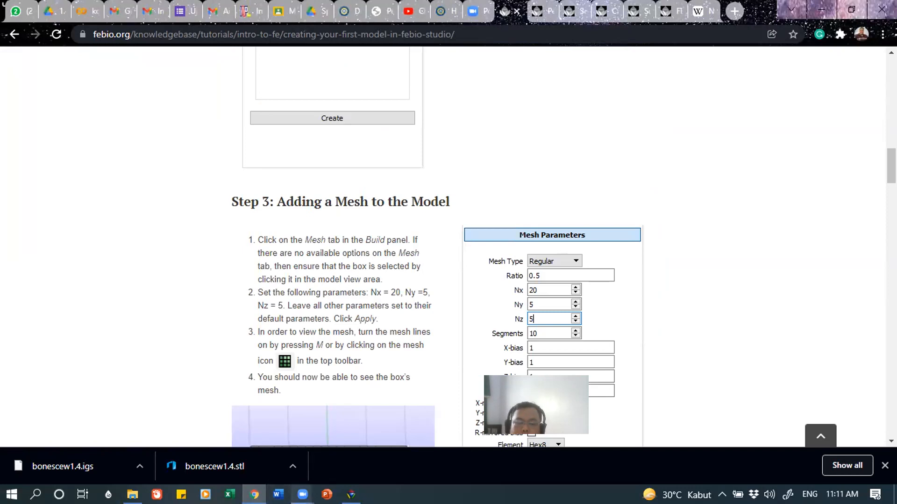
pyautogui.click(351, 494)
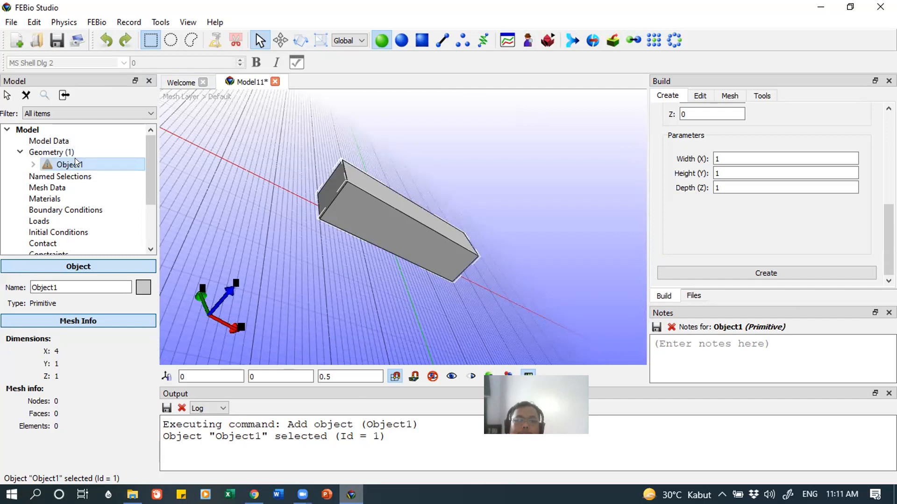
pyautogui.click(13, 22)
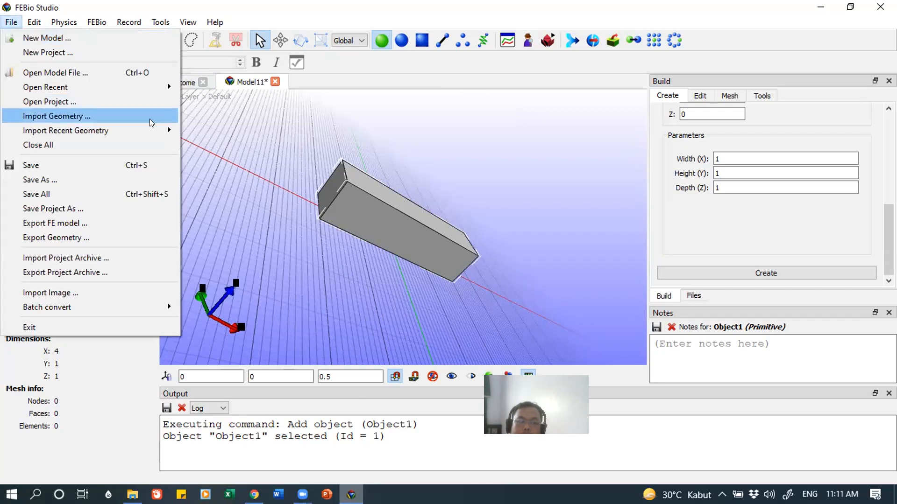
pyautogui.click(448, 172)
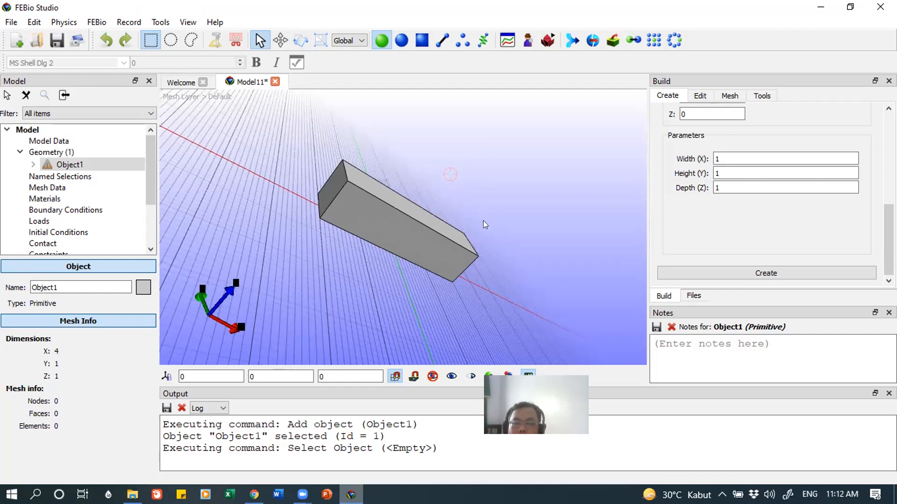
# - Inspect the deselected box from other angles and select it again as a whole object
pyautogui.moveTo(483, 221); pyautogui.dragTo(392, 189)
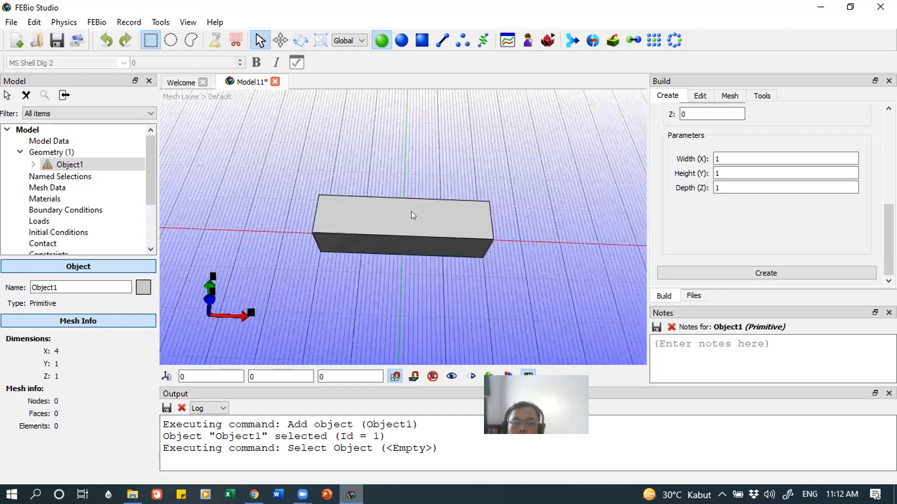
pyautogui.moveTo(446, 227); pyautogui.dragTo(369, 217)
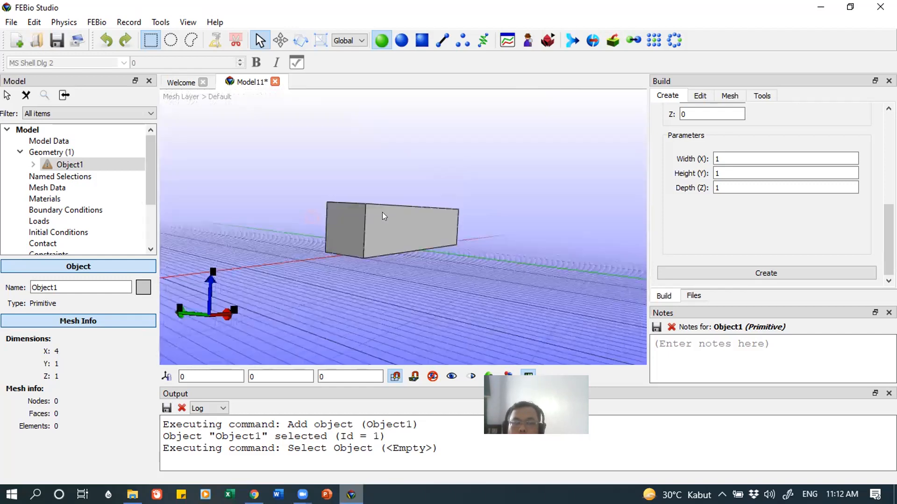
pyautogui.click(363, 222)
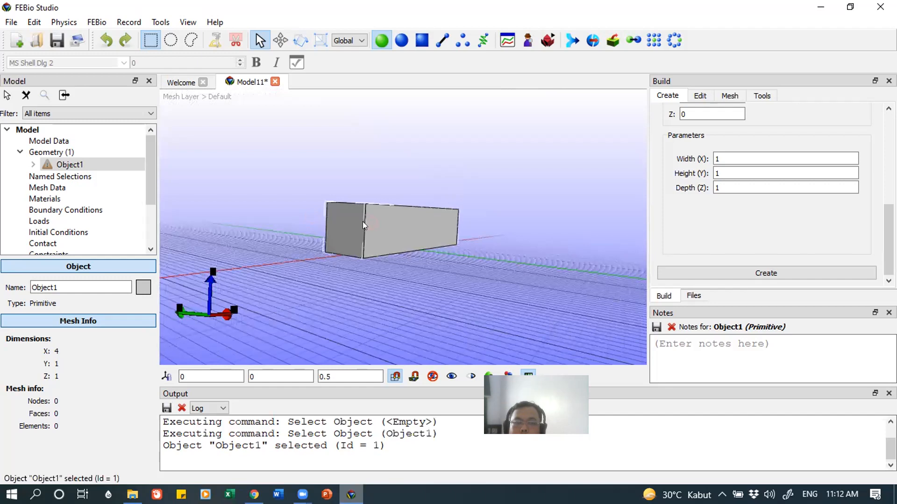
pyautogui.click(390, 226)
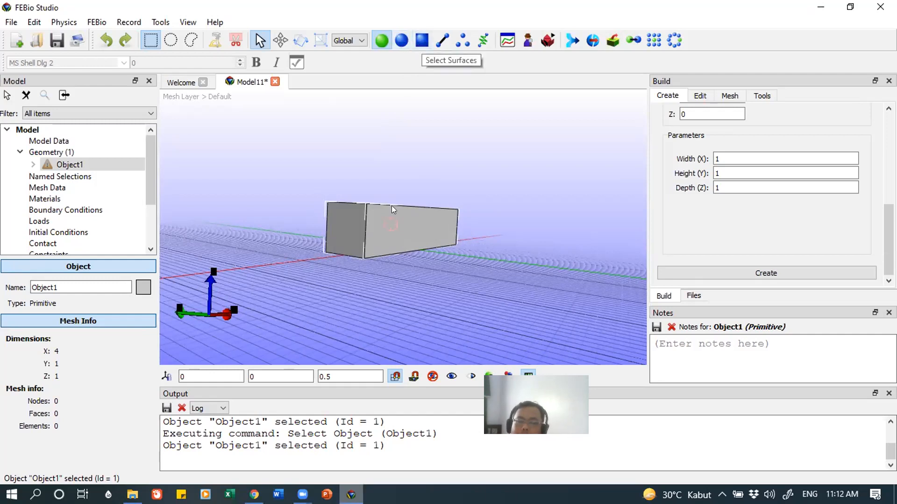
# - Switch to surface selection, pick one long side face of the box and examine the selected face up close
pyautogui.click(422, 40)
pyautogui.click(405, 216)
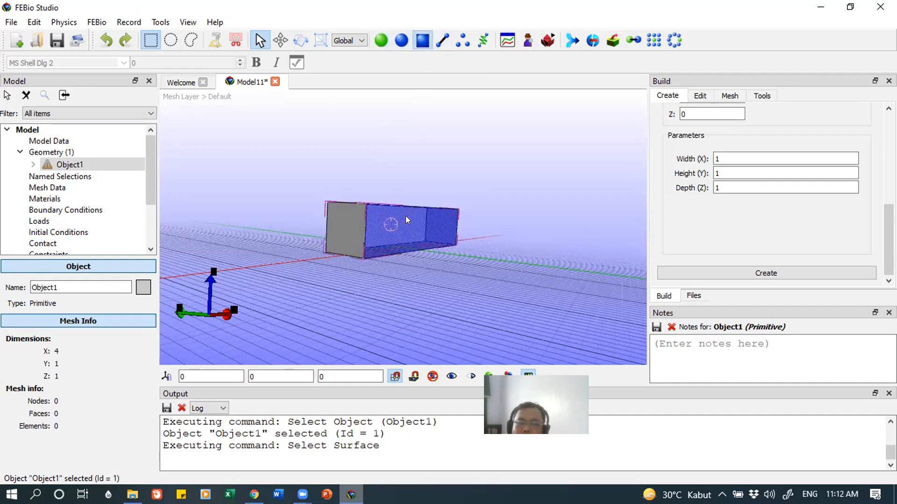
pyautogui.moveTo(528, 223); pyautogui.dragTo(525, 225)
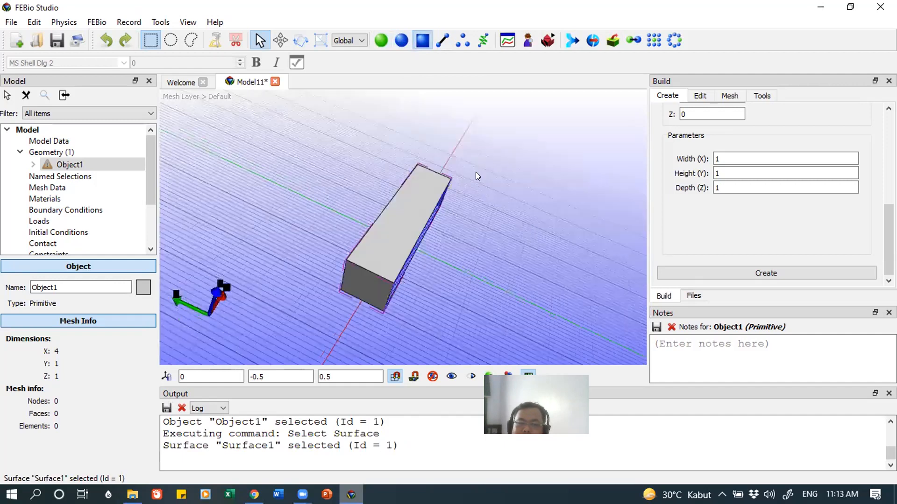
pyautogui.moveTo(475, 176); pyautogui.dragTo(486, 206)
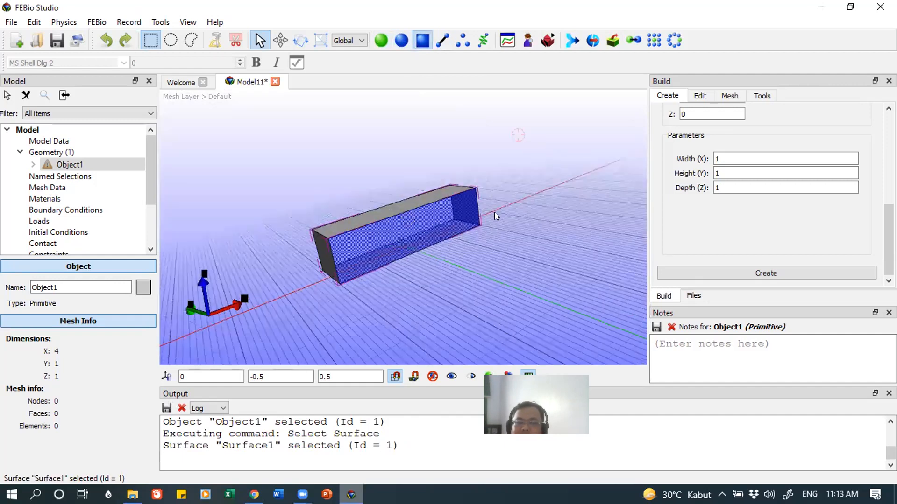
pyautogui.scroll(2, 494, 212)
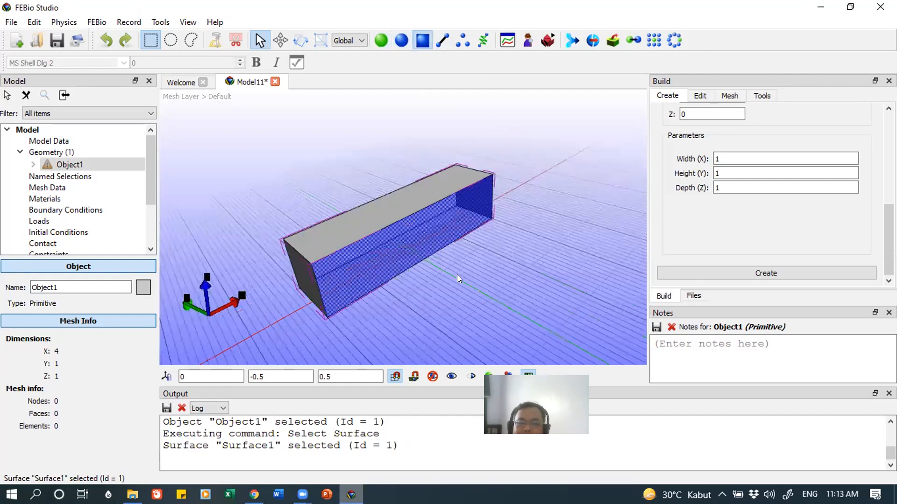
pyautogui.scroll(2, 466, 274)
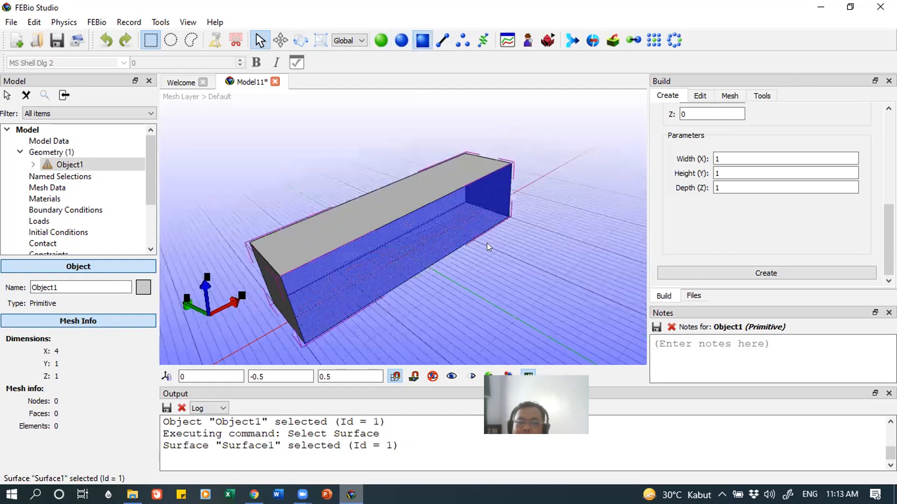
pyautogui.moveTo(487, 243); pyautogui.dragTo(476, 242)
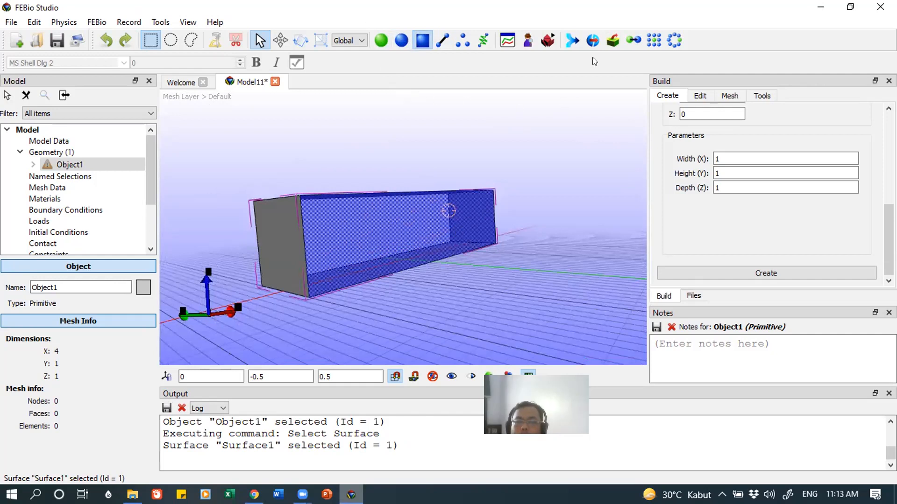
# - Select the whole box in object selection mode and mesh it with the default regular Hex8 settings, keeping Nx, Ny and Nz at 10
pyautogui.click(382, 40)
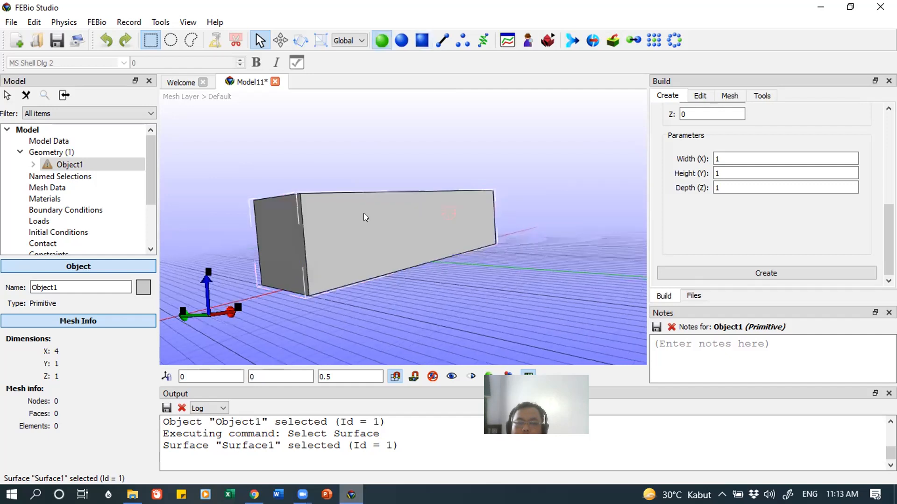
pyautogui.click(368, 216)
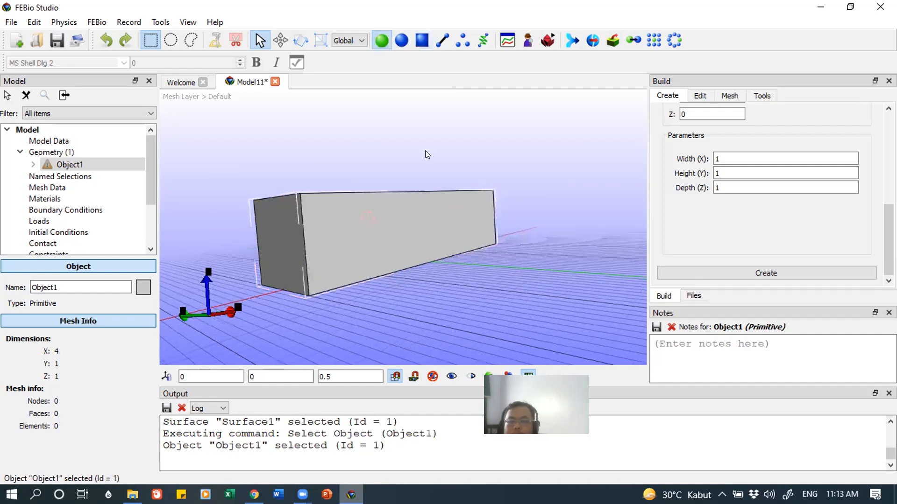
pyautogui.click(726, 95)
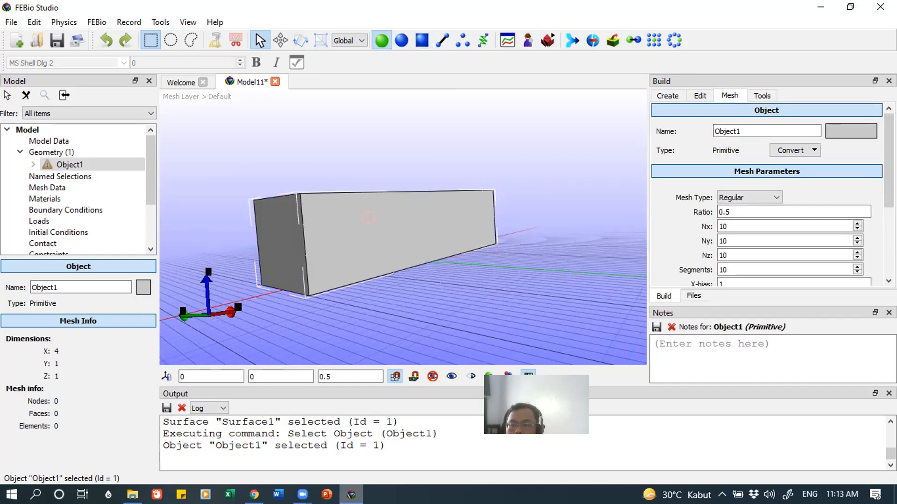
pyautogui.scroll(-5, 770, 196)
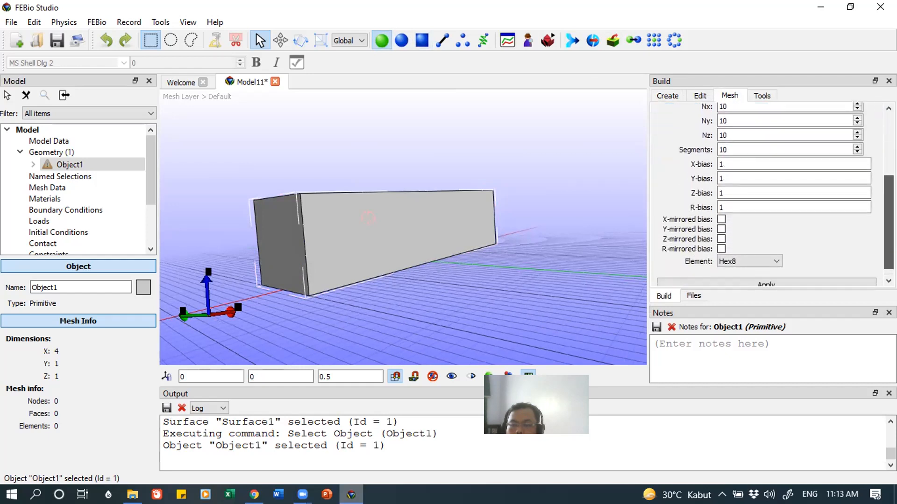
pyautogui.scroll(-1, 770, 196)
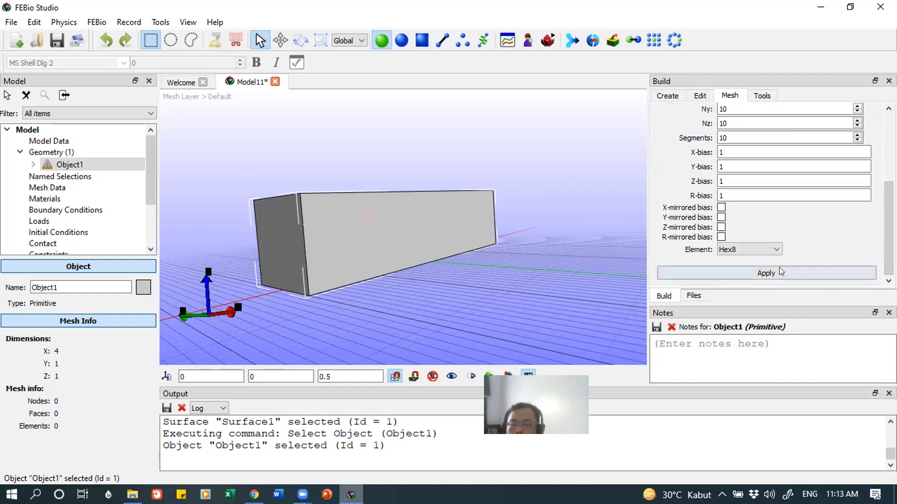
pyautogui.click(753, 274)
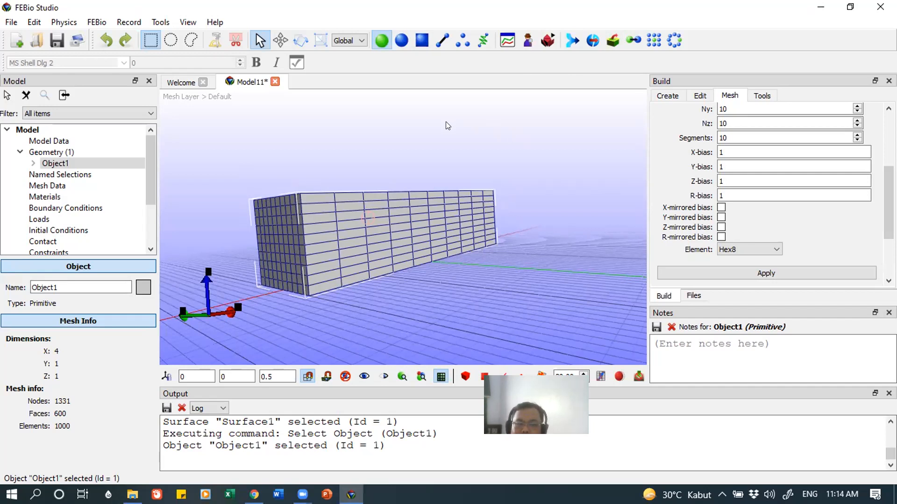
# - Examine the box's mesh from several angles and check its node, face and element counts
pyautogui.moveTo(448, 162); pyautogui.dragTo(484, 186)
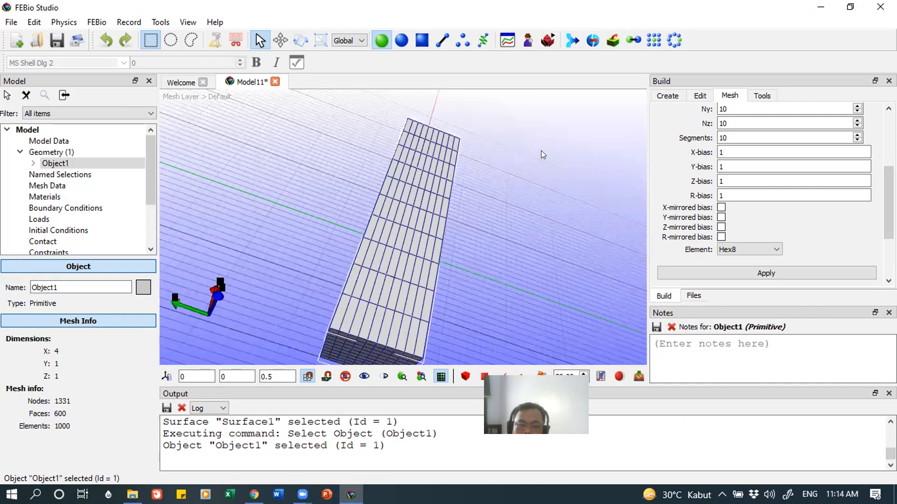
pyautogui.moveTo(455, 128); pyautogui.dragTo(465, 147)
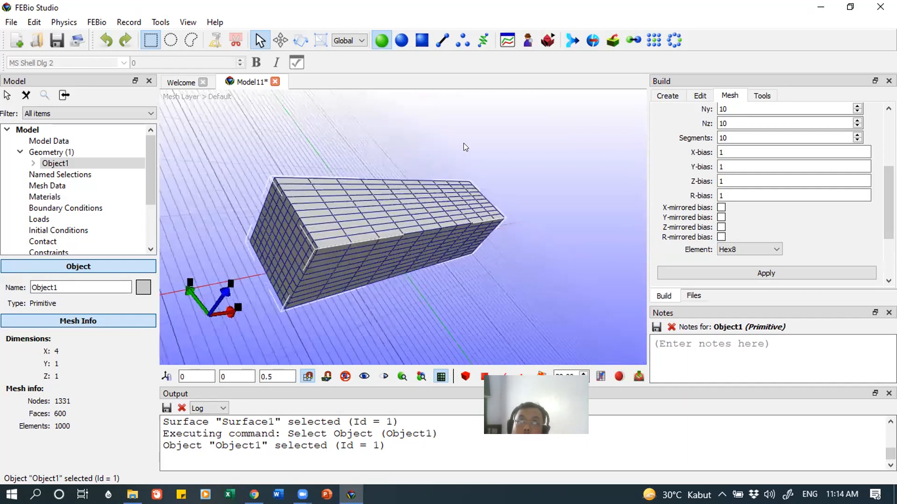
pyautogui.moveTo(465, 145); pyautogui.dragTo(432, 152)
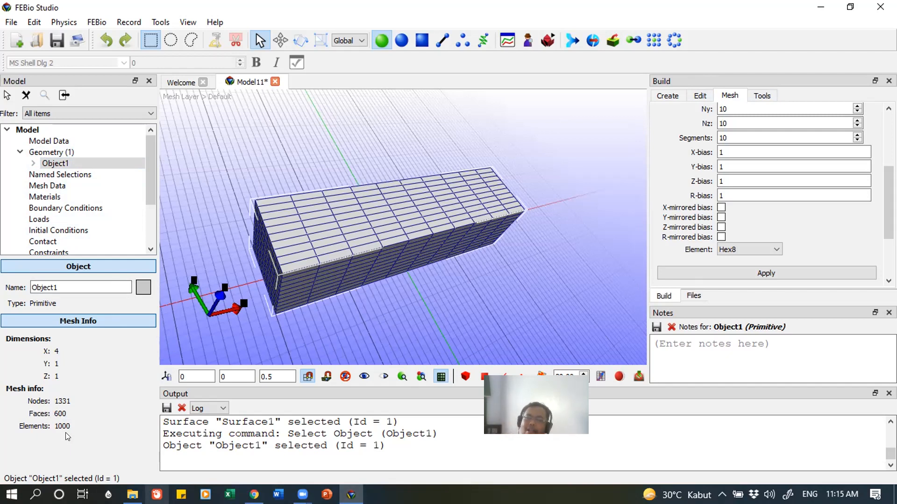
pyautogui.moveTo(434, 305); pyautogui.dragTo(422, 273)
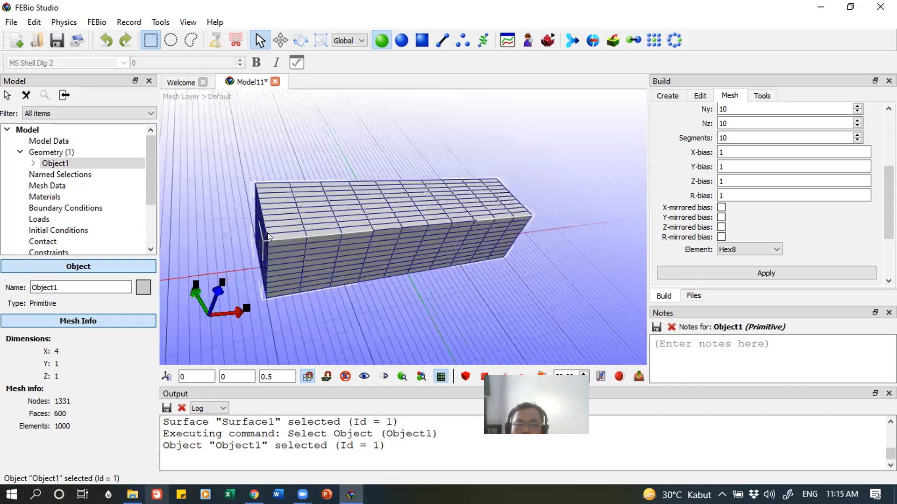
pyautogui.moveTo(320, 241); pyautogui.dragTo(348, 243)
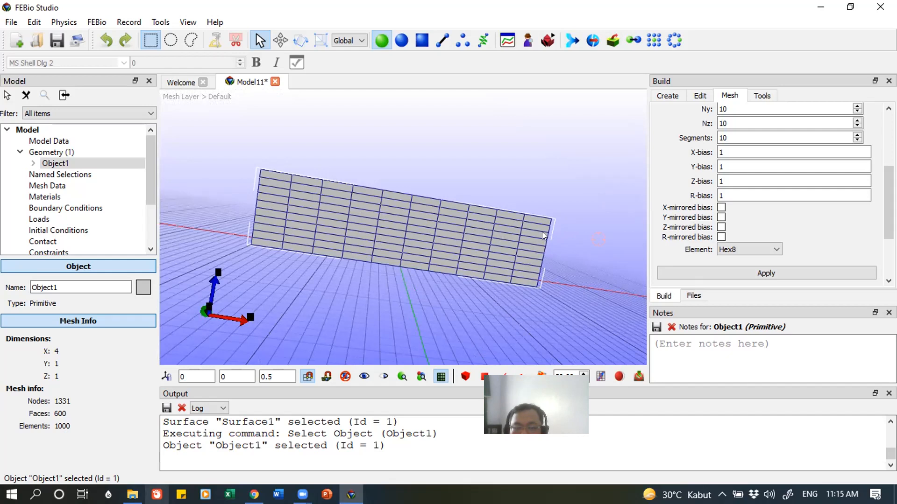
# - Examine the meshed box from further angles, and read Step 4 on creating a material in the browser tutorial before returning to FEBio Studio
pyautogui.moveTo(579, 275); pyautogui.dragTo(489, 286)
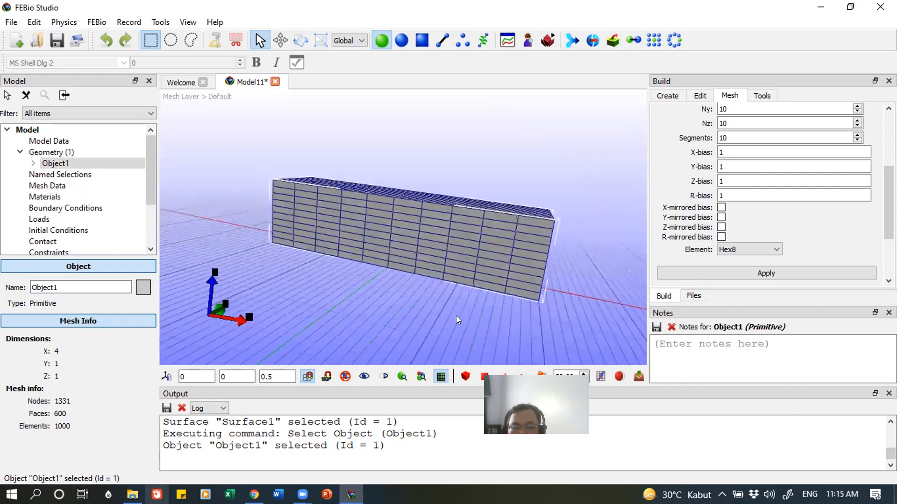
pyautogui.moveTo(456, 311); pyautogui.dragTo(464, 310)
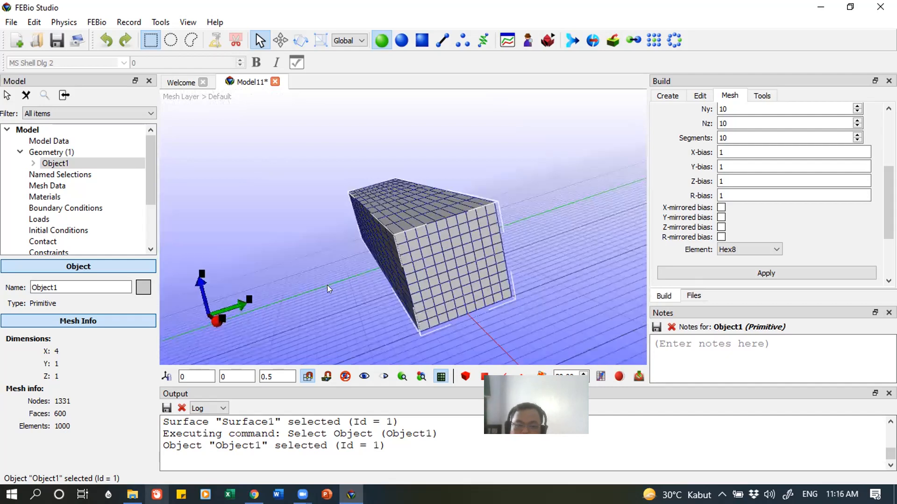
pyautogui.moveTo(329, 289); pyautogui.dragTo(384, 305)
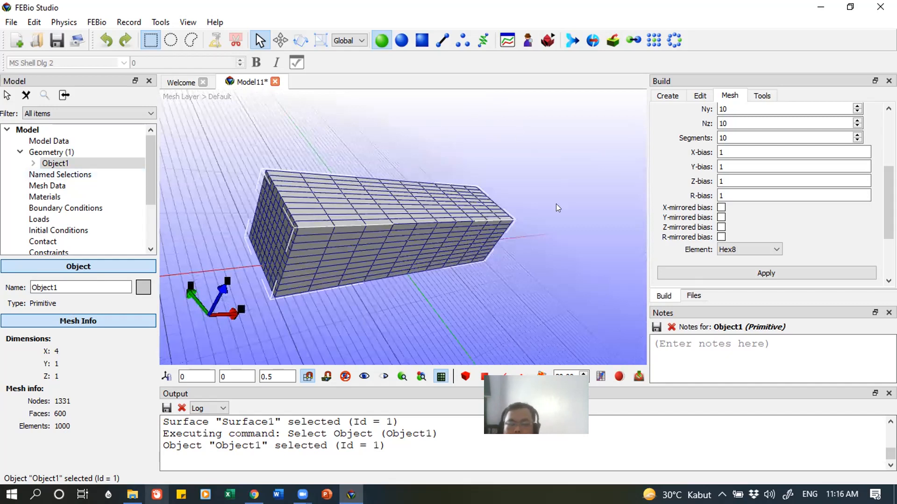
pyautogui.moveTo(147, 161); pyautogui.dragTo(147, 171)
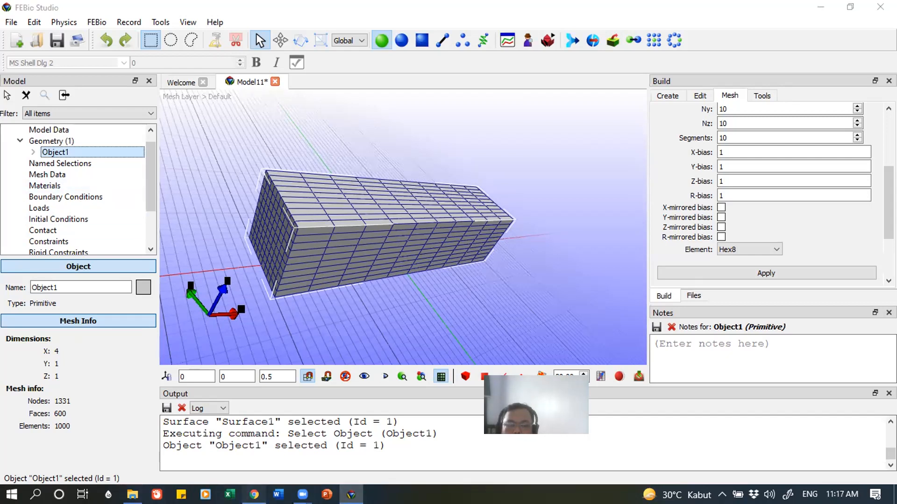
pyautogui.click(254, 494)
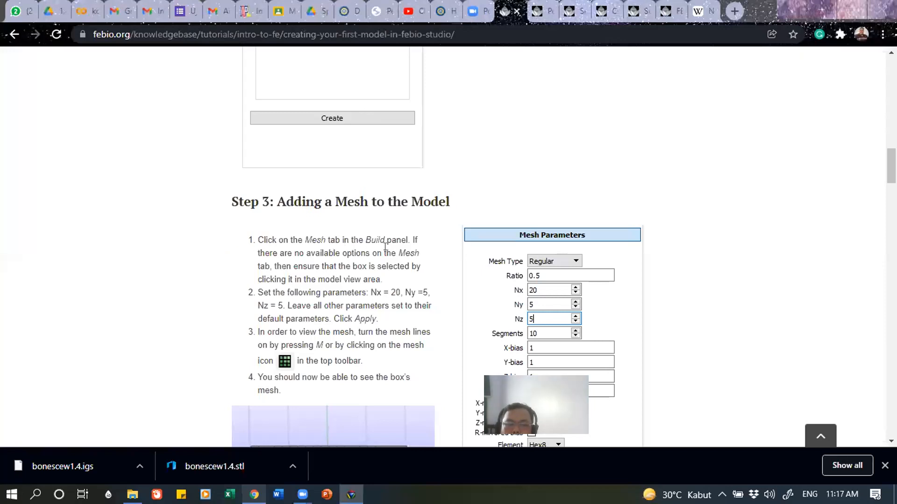
pyautogui.scroll(-6, 242, 240)
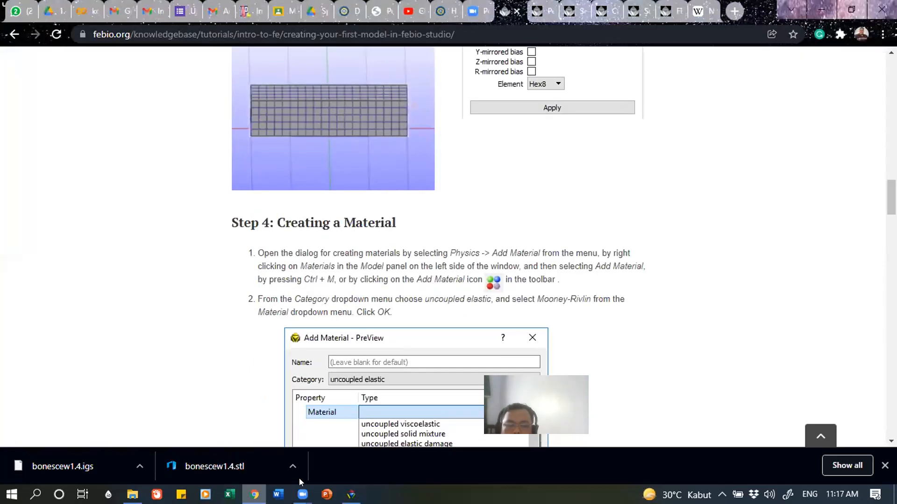
pyautogui.moveTo(352, 494)
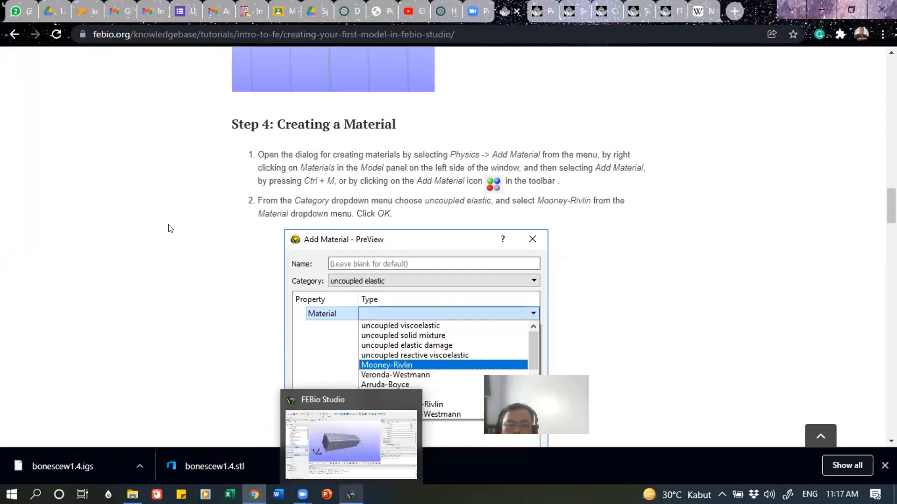
pyautogui.hotkey('alt', 'Tab')
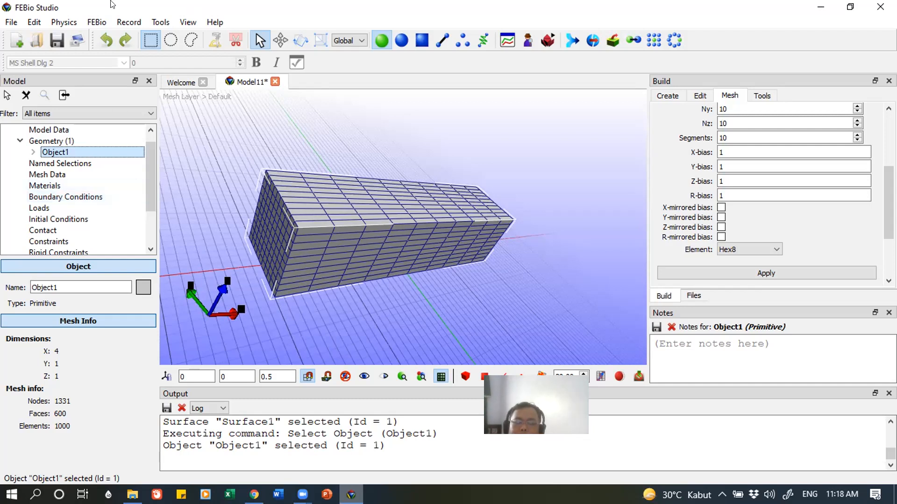
# - Start adding a new material to the model, leaving its name at the default and choosing the elastic category
pyautogui.click(43, 186)
pyautogui.rightClick(43, 186)
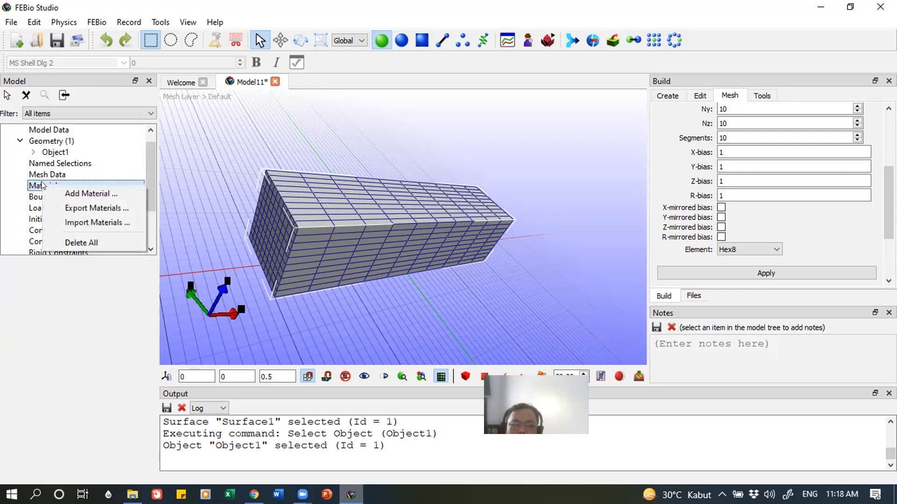
pyautogui.click(77, 192)
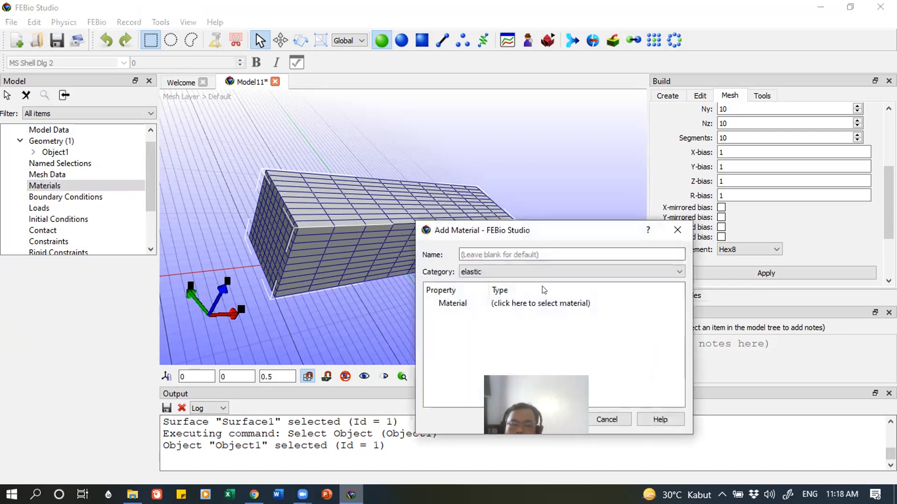
pyautogui.moveTo(549, 217); pyautogui.dragTo(316, 116)
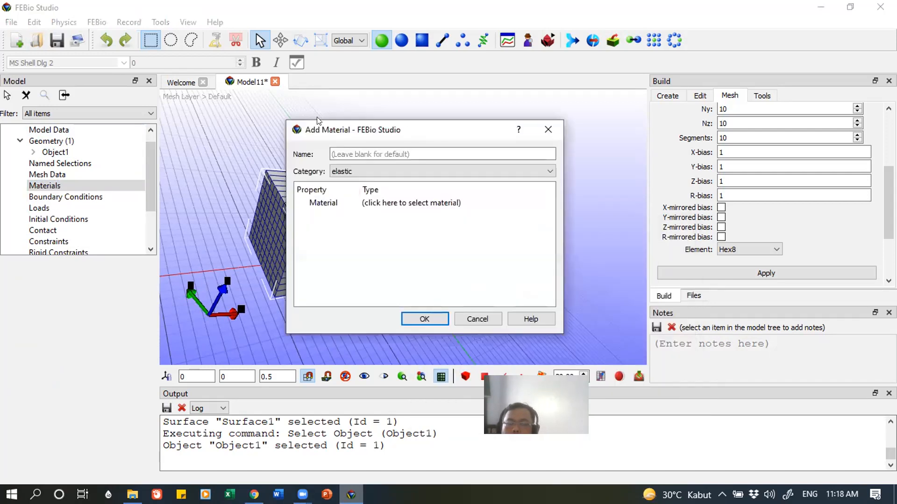
pyautogui.click(381, 172)
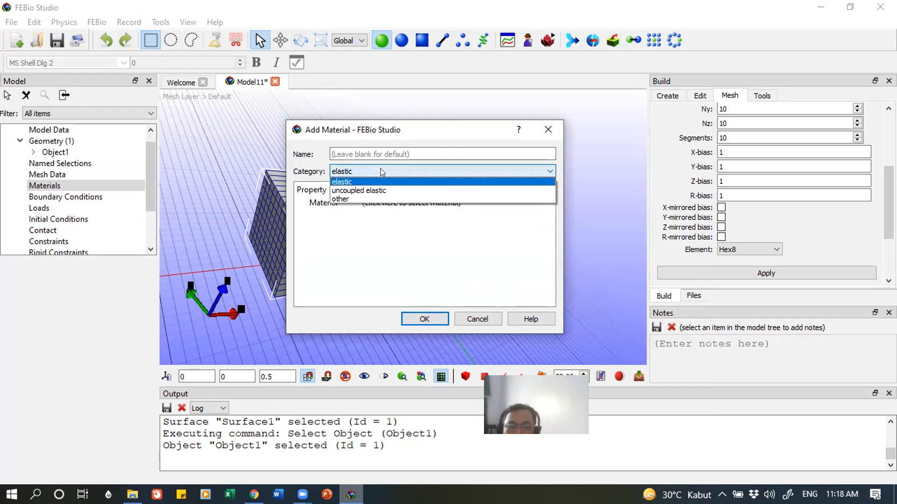
pyautogui.click(358, 183)
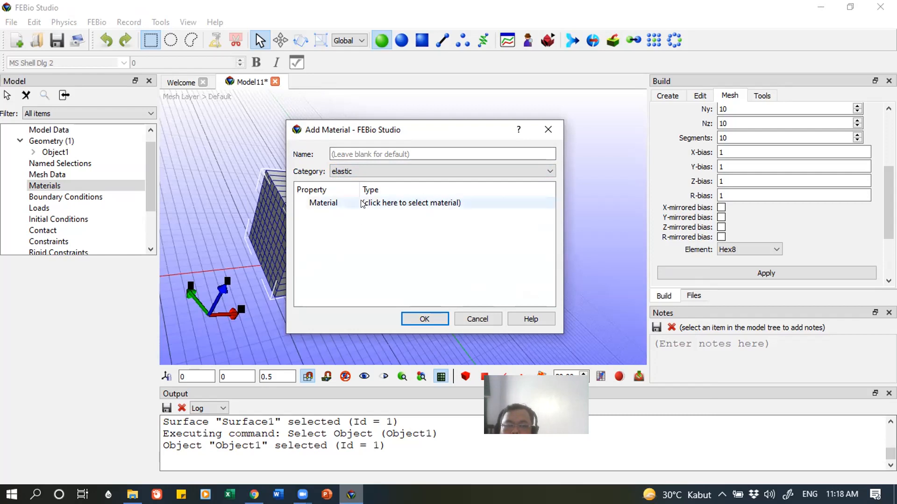
# - Look through the elastic material types, choose isotropic elastic and create the material
pyautogui.click(414, 204)
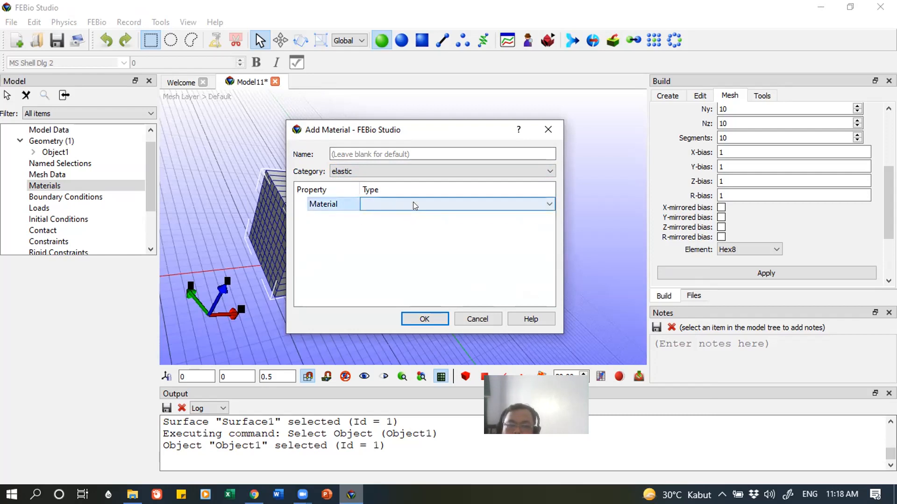
pyautogui.click(413, 204)
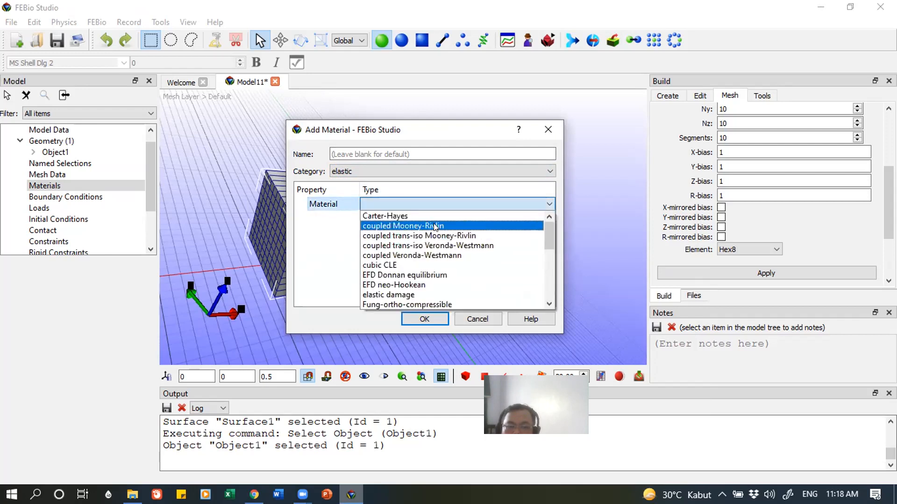
pyautogui.scroll(-8, 434, 226)
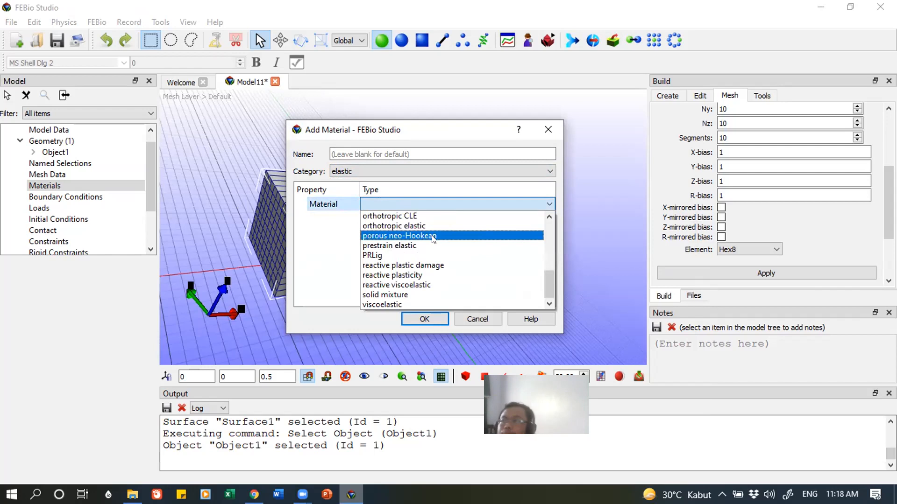
pyautogui.scroll(3, 424, 305)
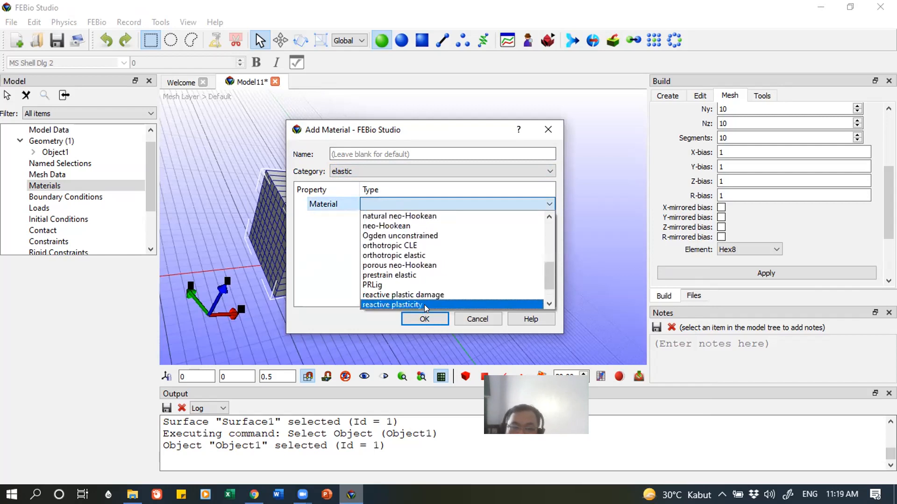
pyautogui.scroll(3, 410, 267)
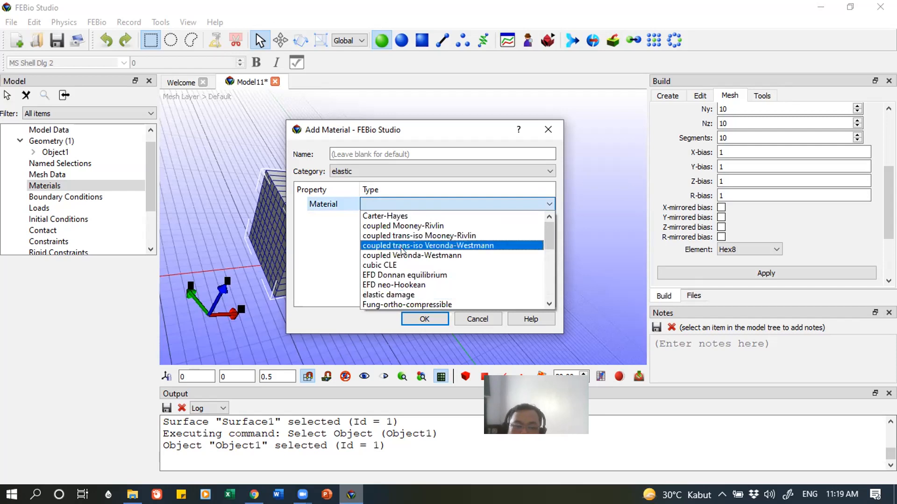
pyautogui.scroll(-1, 403, 259)
pyautogui.scroll(-1, 402, 259)
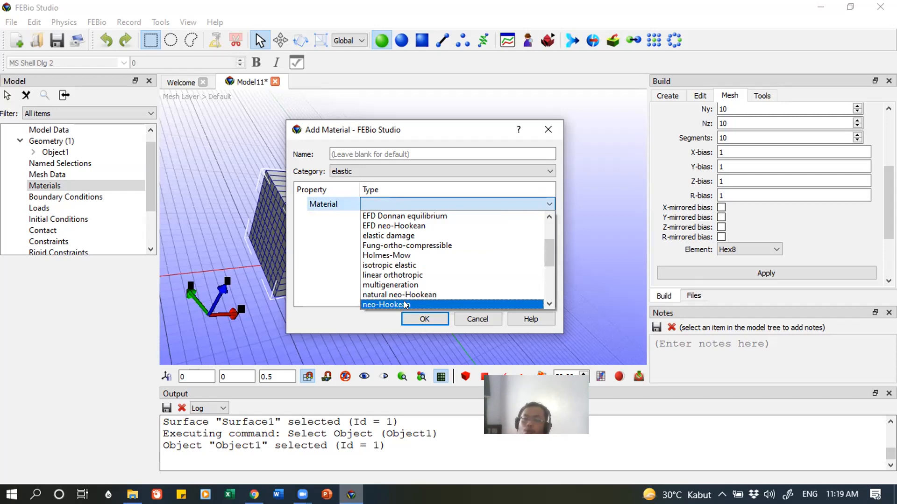
pyautogui.scroll(-2, 388, 258)
pyautogui.scroll(-1, 385, 258)
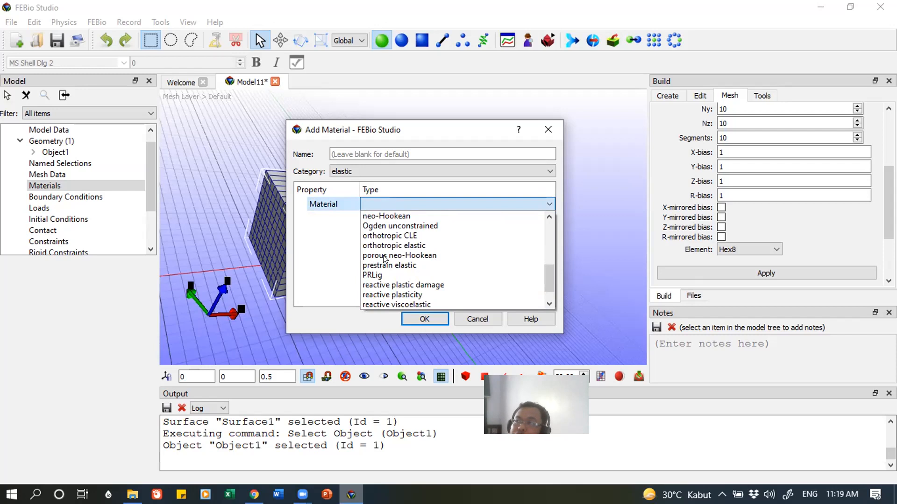
pyautogui.scroll(3, 397, 269)
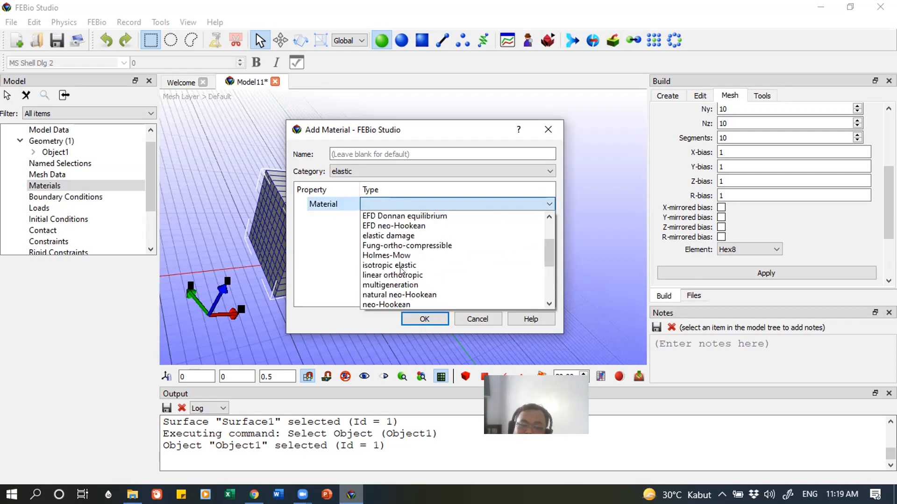
pyautogui.scroll(1, 424, 277)
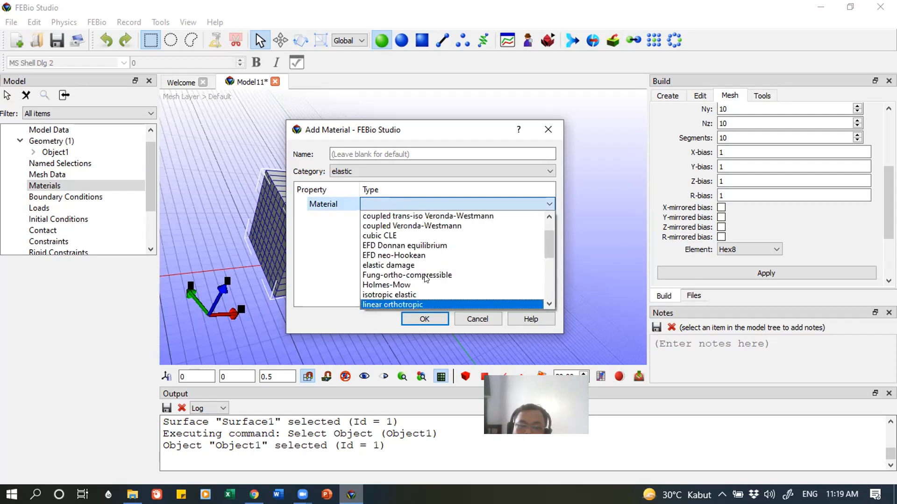
pyautogui.scroll(1, 426, 278)
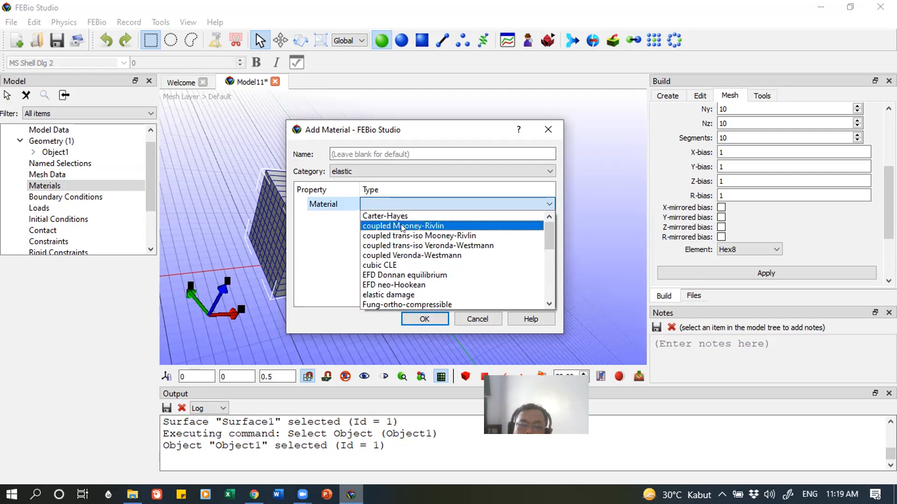
pyautogui.scroll(-2, 409, 271)
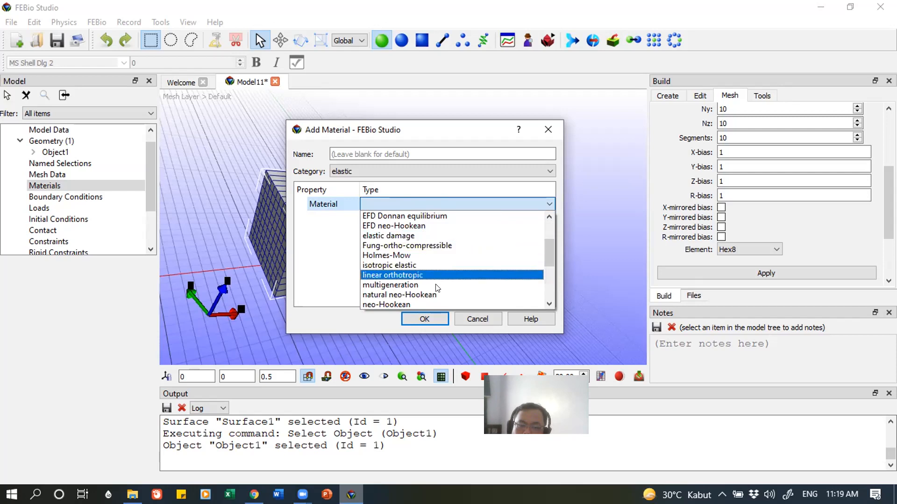
pyautogui.click(417, 265)
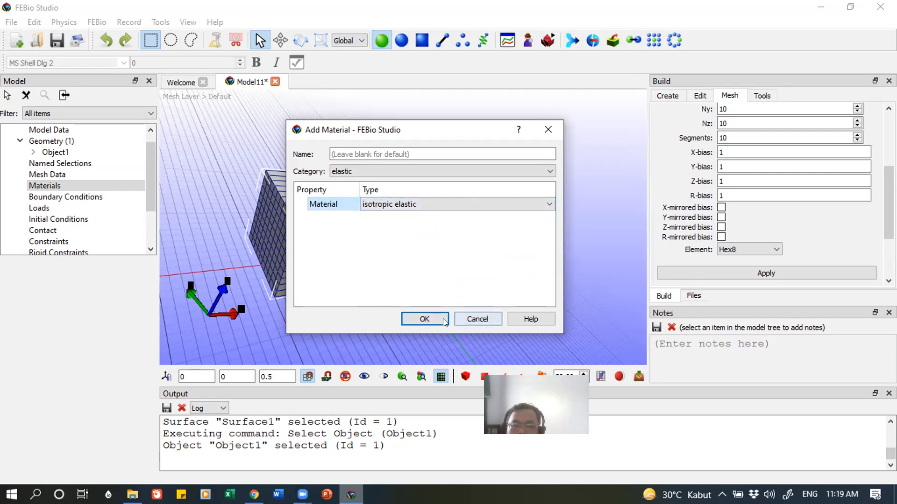
pyautogui.click(412, 310)
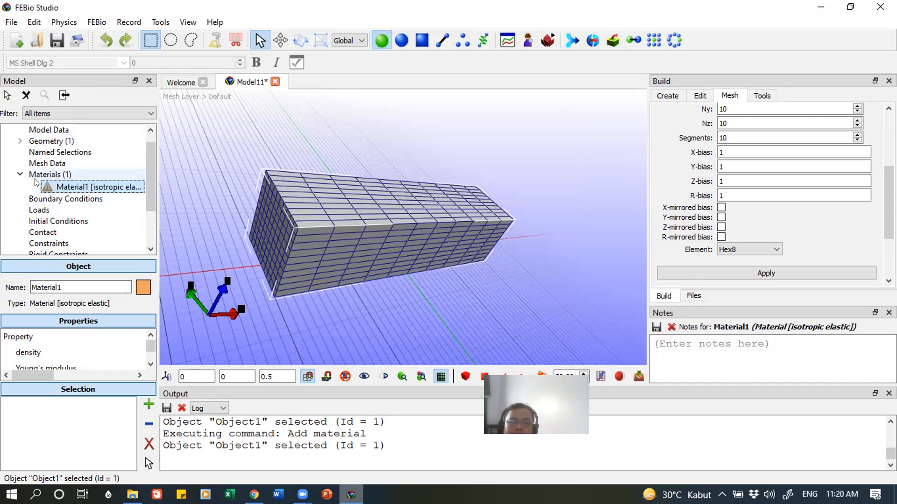
# - Select the whole box and assign the isotropic elastic material to it
pyautogui.moveTo(44, 188)
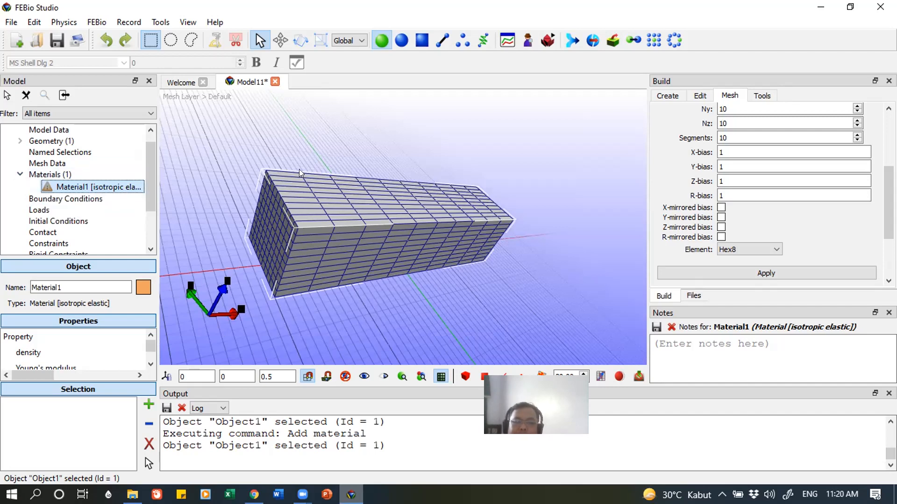
pyautogui.click(349, 211)
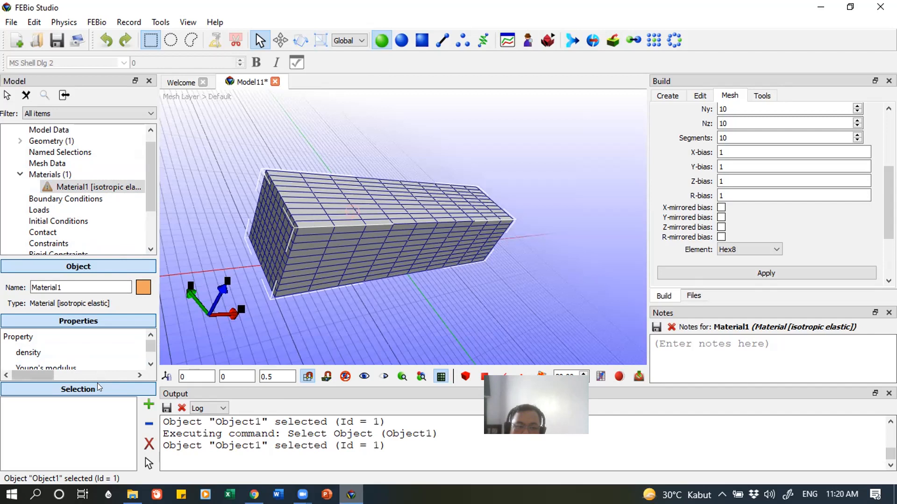
pyautogui.click(148, 405)
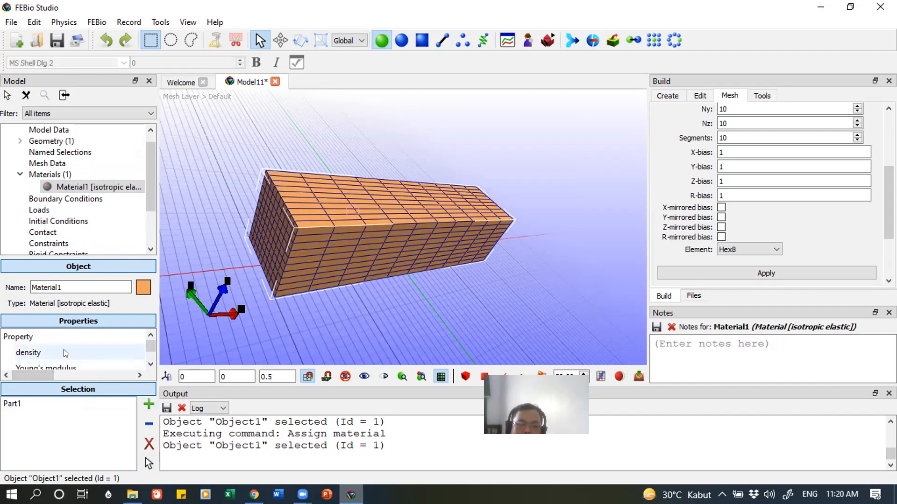
# - Review the isotropic elastic material's properties and set its density to 0.9
pyautogui.scroll(-1, 63, 349)
pyautogui.scroll(1, 54, 357)
pyautogui.click(151, 364)
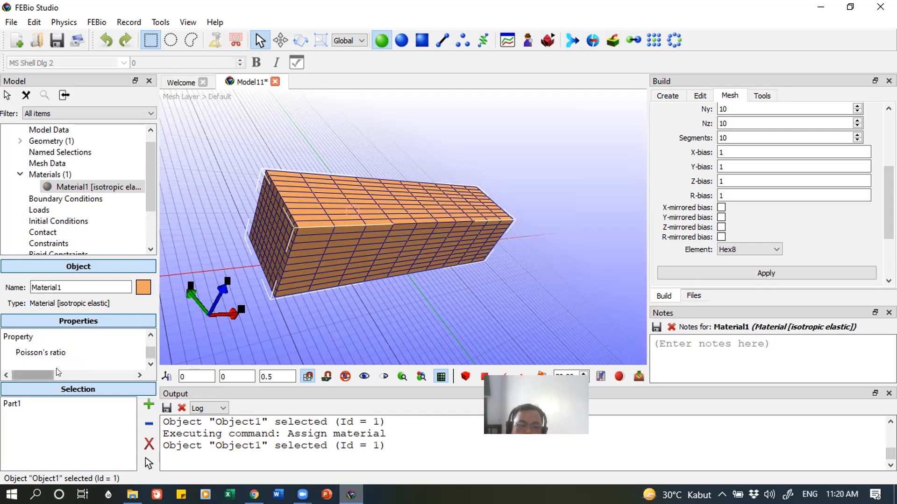
pyautogui.click(151, 334)
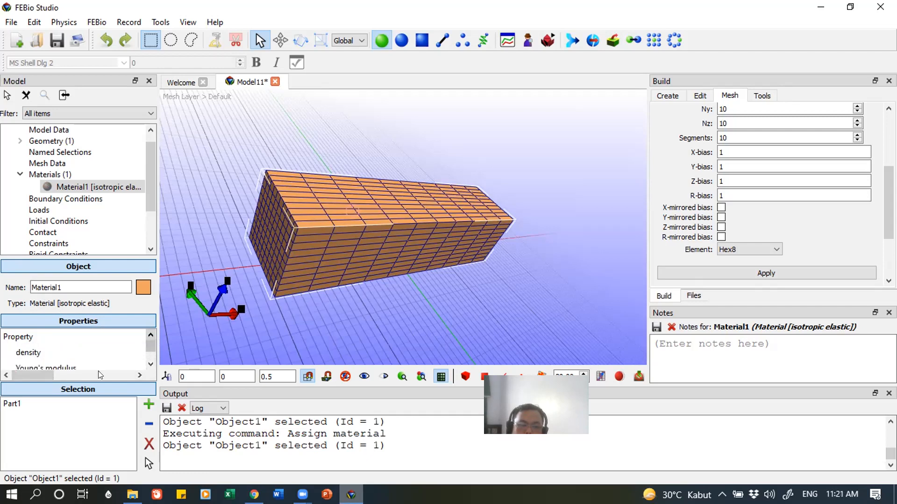
pyautogui.moveTo(31, 374); pyautogui.dragTo(90, 377)
pyautogui.doubleClick(81, 354)
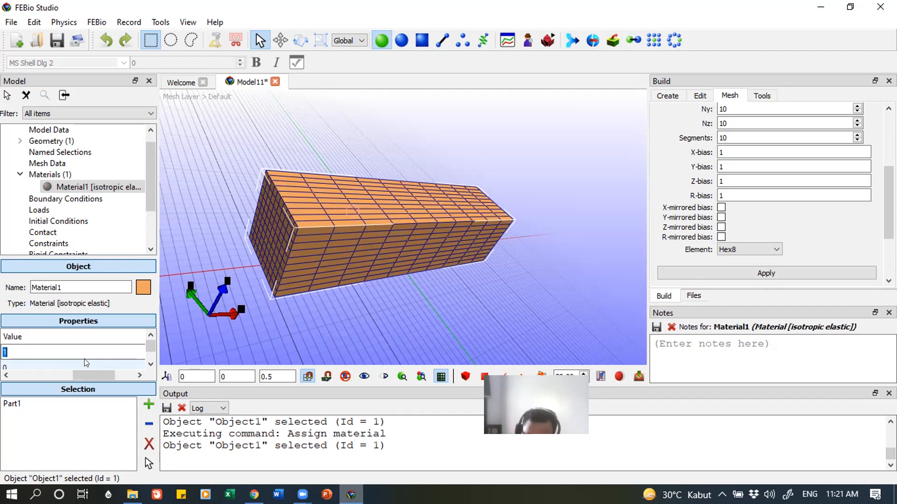
pyautogui.click(91, 346)
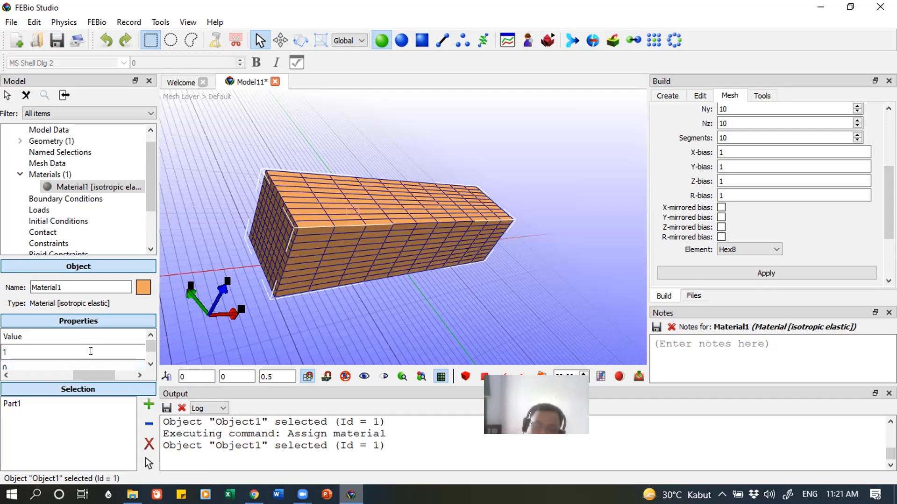
pyautogui.press('BackSpace')
pyautogui.write('0.9')
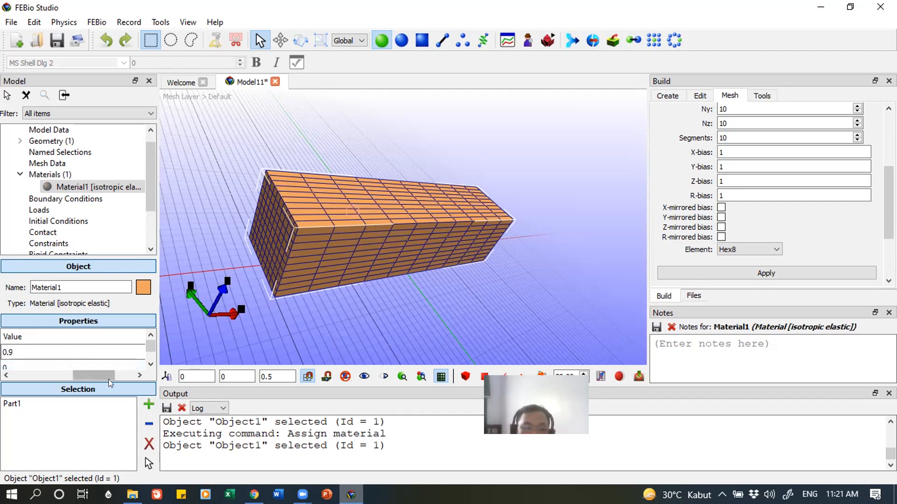
pyautogui.click(151, 364)
pyautogui.click(89, 346)
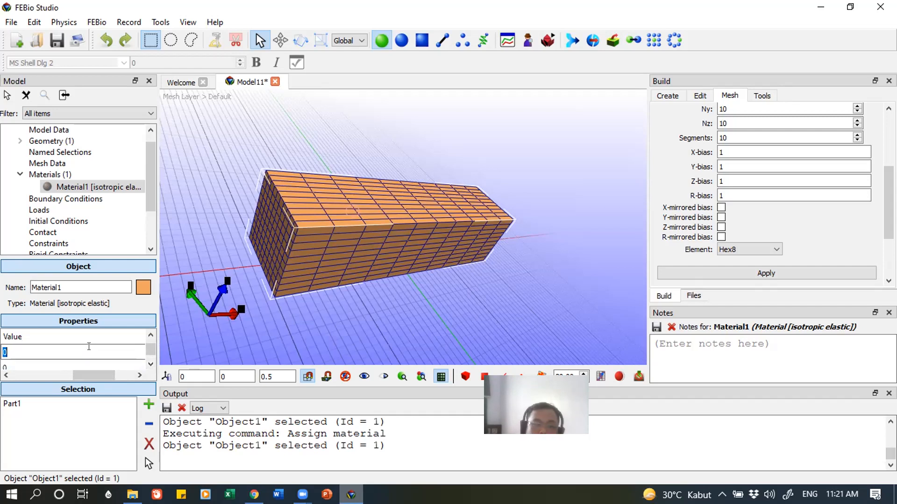
pyautogui.write('1')
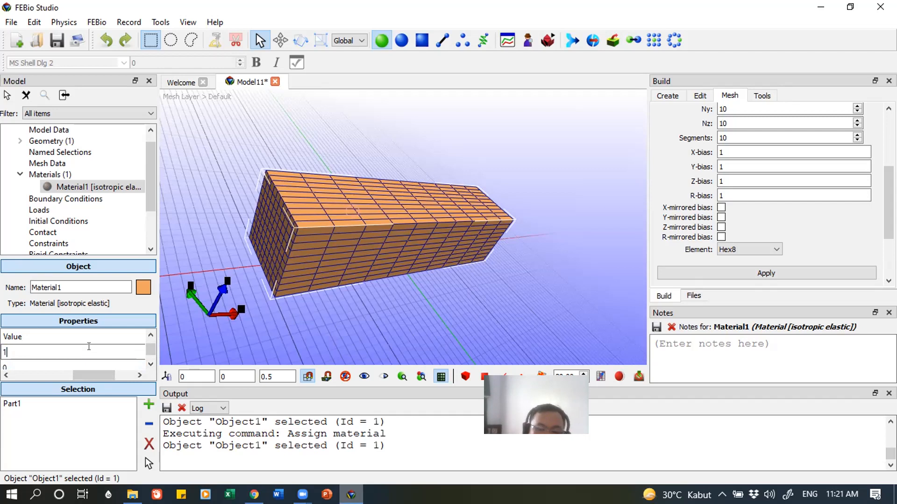
pyautogui.write('100000000')
pyautogui.press('Return')
pyautogui.click(81, 364)
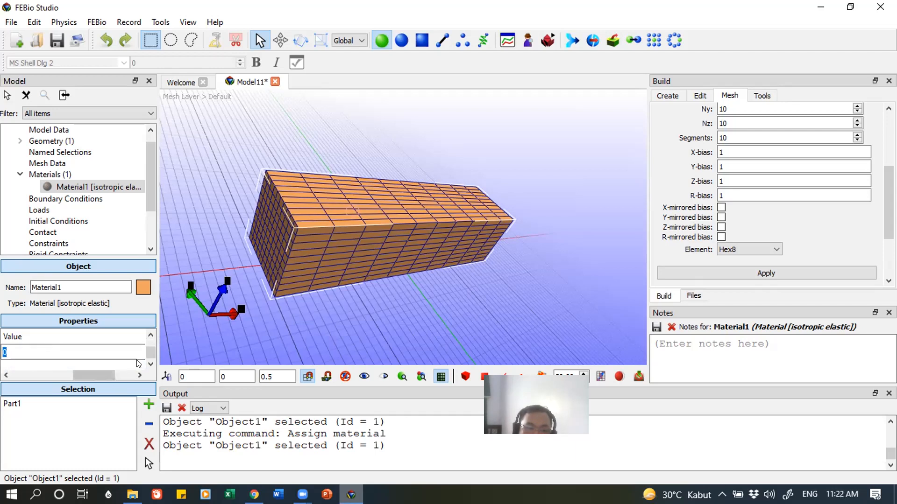
pyautogui.click(151, 334)
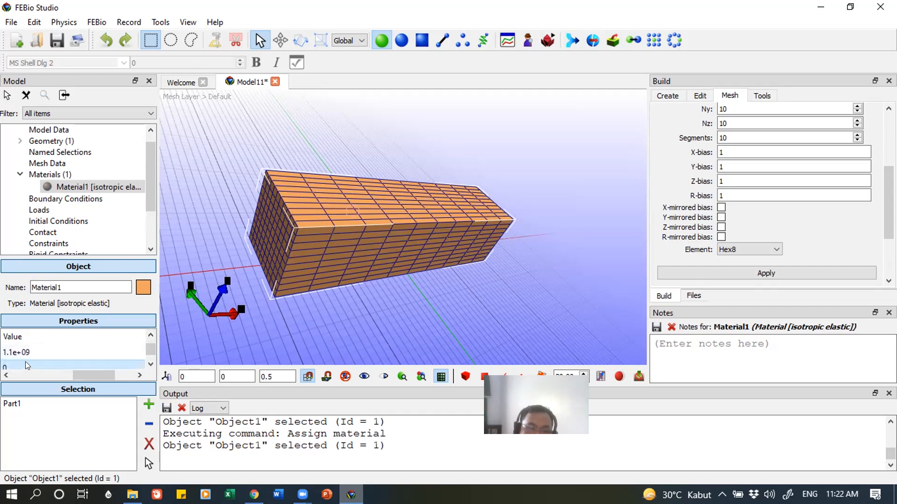
# - Set the isotropic elastic material's Poisson's ratio to 0.4
pyautogui.click(66, 364)
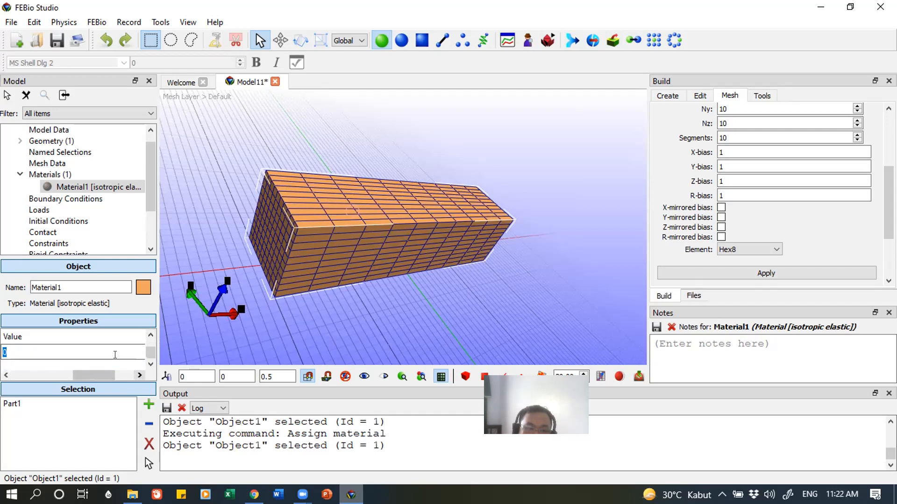
pyautogui.write('0')
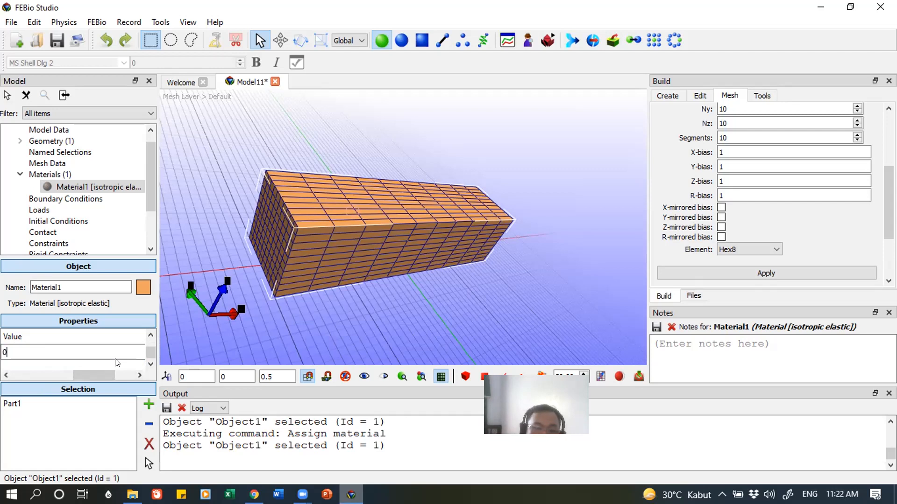
pyautogui.write('.4')
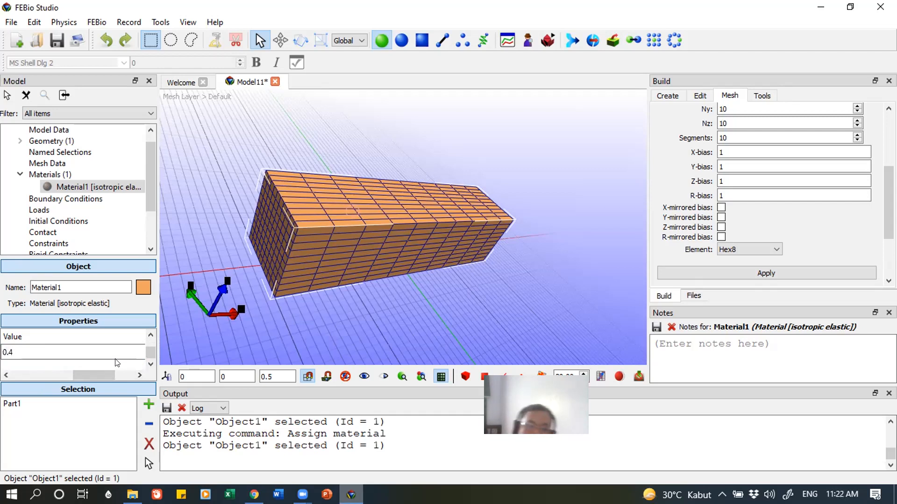
pyautogui.click(77, 429)
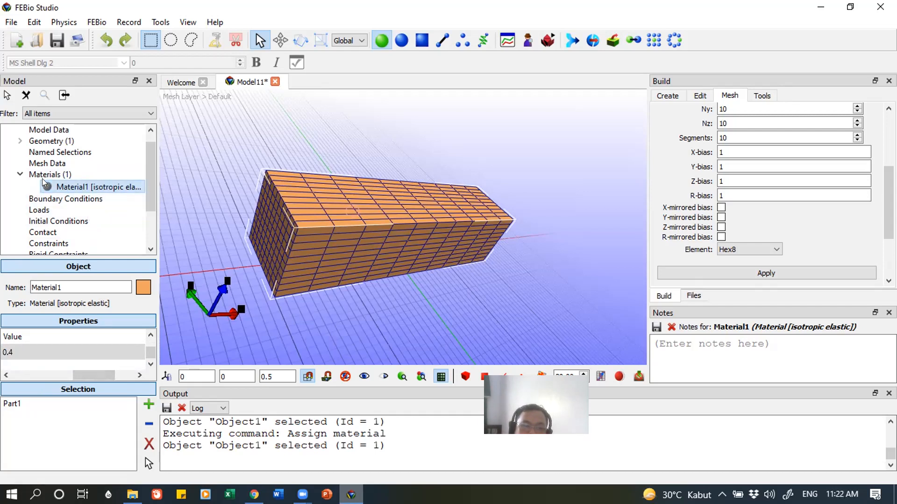
# - Rename the isotropic elastic material assigned to the box as Polypropylene
pyautogui.click(351, 195)
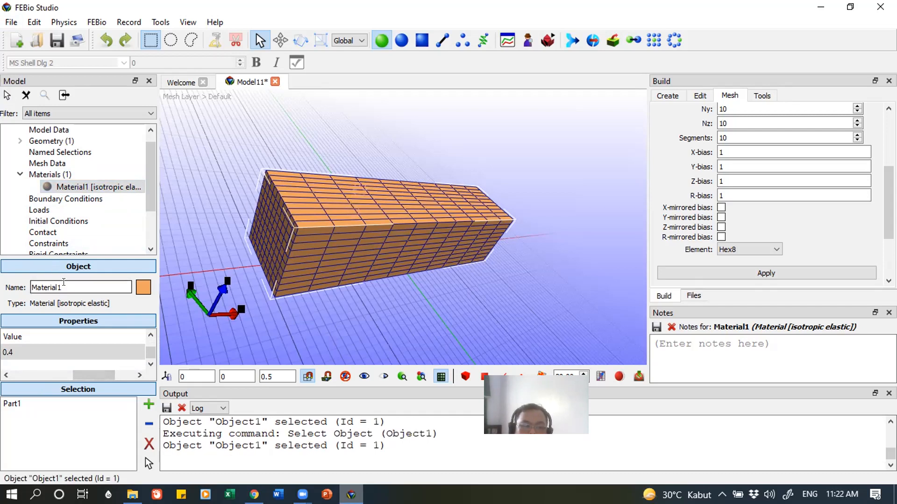
pyautogui.moveTo(63, 287); pyautogui.dragTo(5, 282)
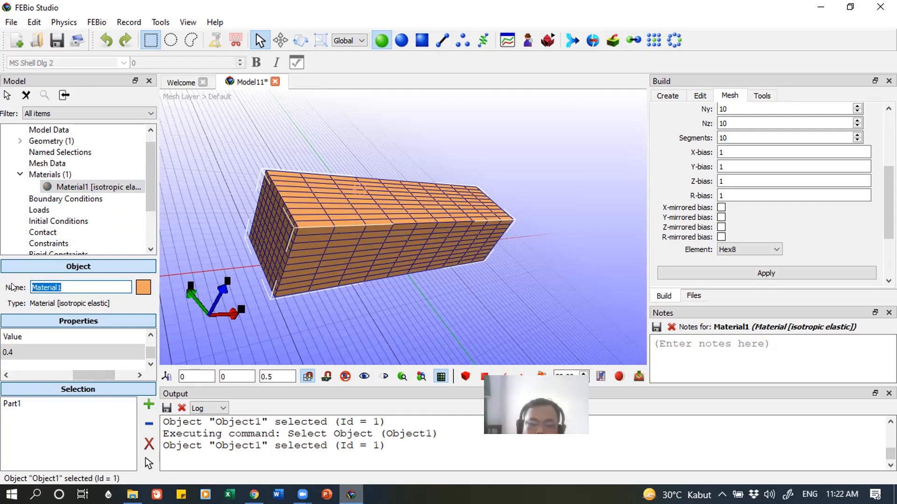
pyautogui.write('Polyp')
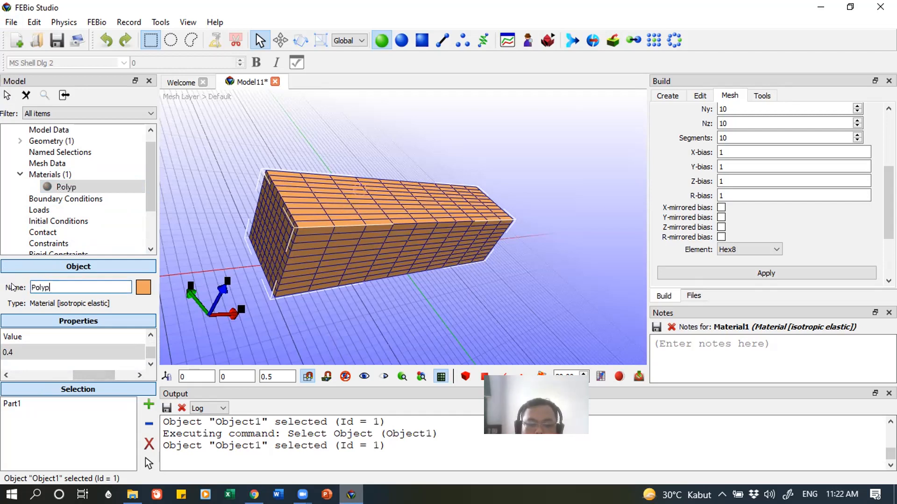
pyautogui.write('ropylene')
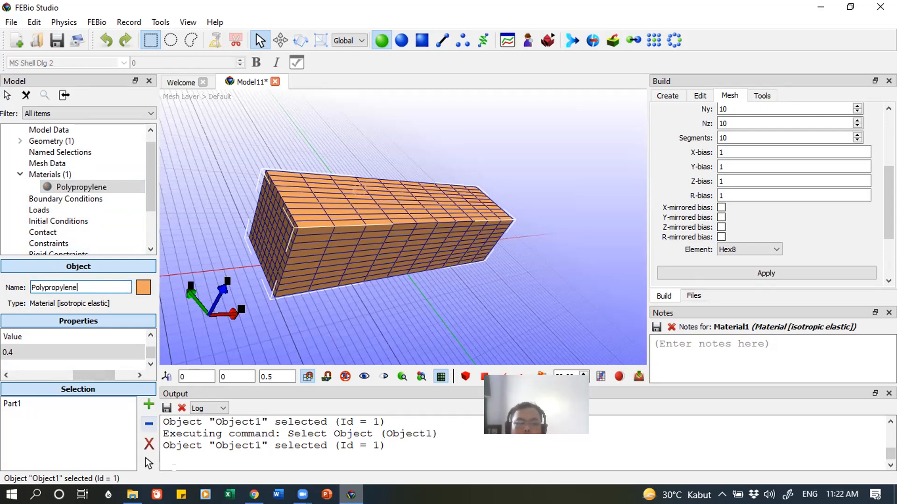
# - Change the Polypropylene material's display colour to bright green (#00ff00) and check the box's appearance from several sides
pyautogui.click(142, 287)
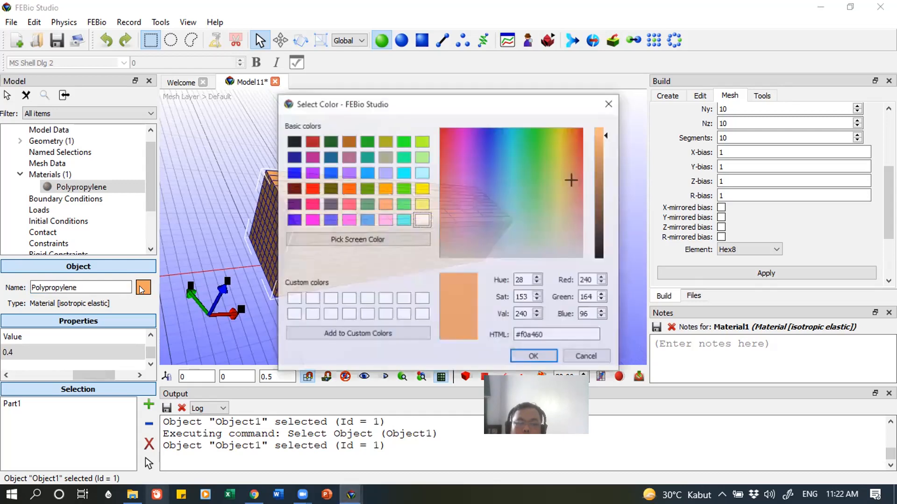
pyautogui.click(404, 205)
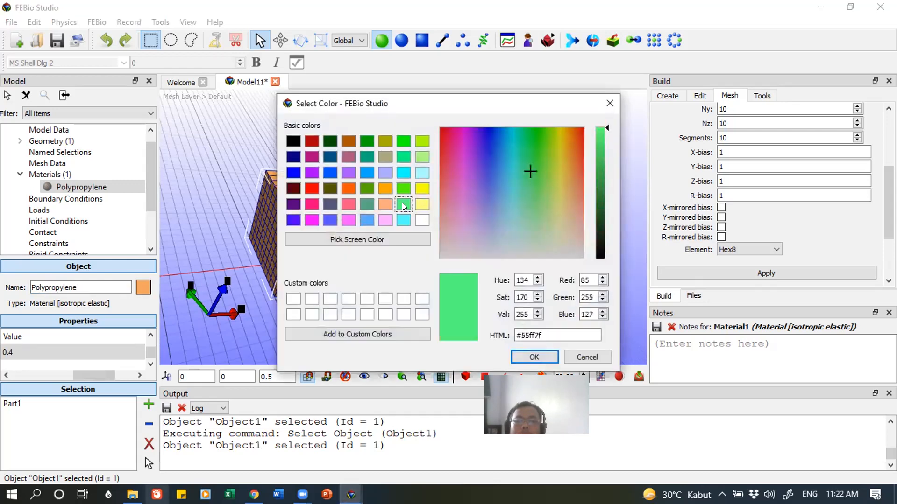
pyautogui.click(403, 141)
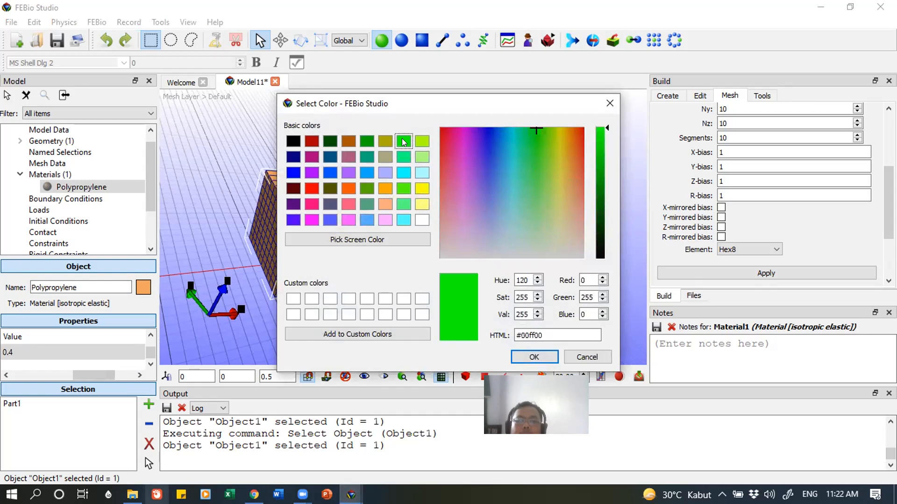
pyautogui.click(527, 357)
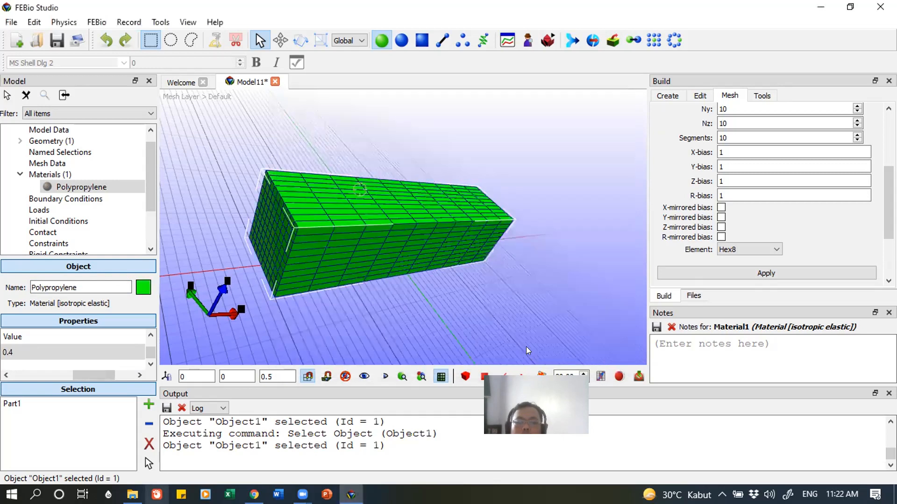
pyautogui.moveTo(496, 264); pyautogui.dragTo(440, 273)
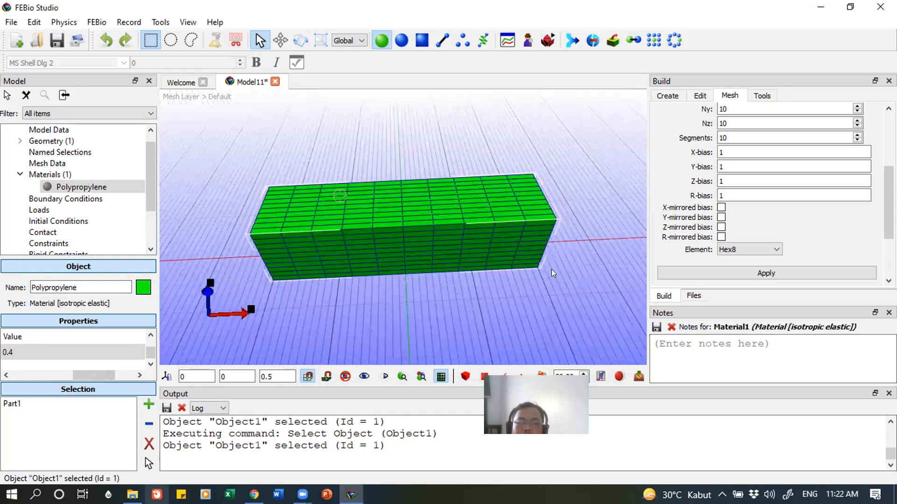
pyautogui.moveTo(551, 269); pyautogui.dragTo(487, 266)
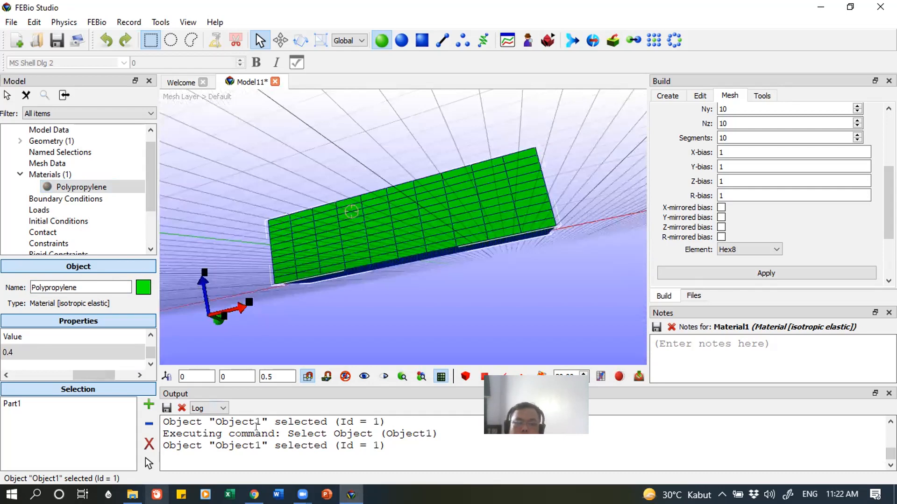
# - Switch to the FEBio tutorial in the browser and read Step 5 on assigning boundary conditions, including the fixed displacement instructions
pyautogui.moveTo(351, 494)
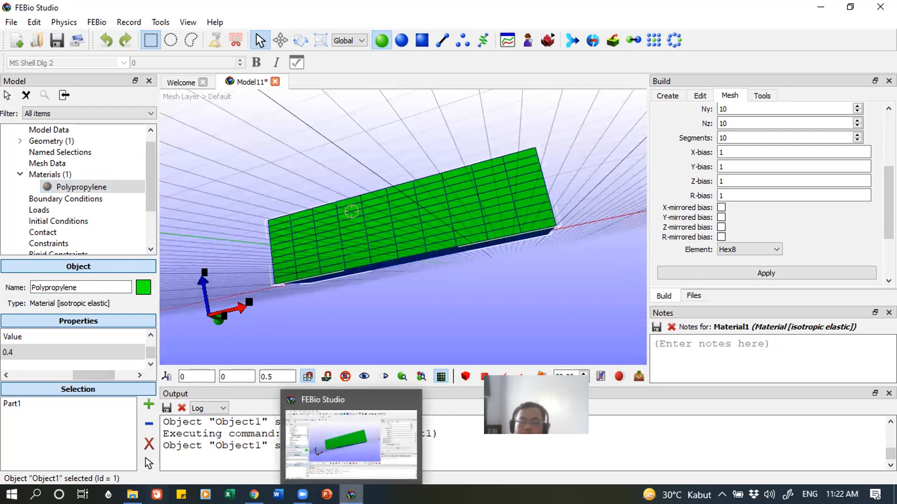
pyautogui.moveTo(254, 494)
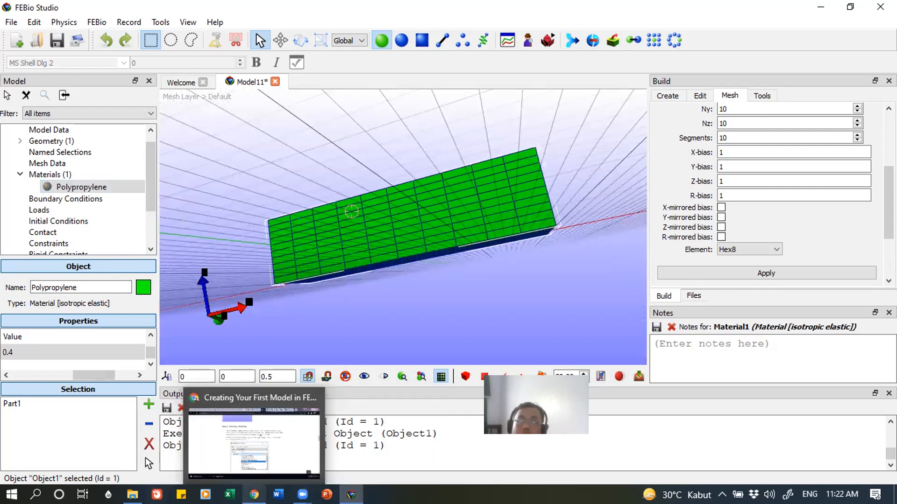
pyautogui.click(317, 396)
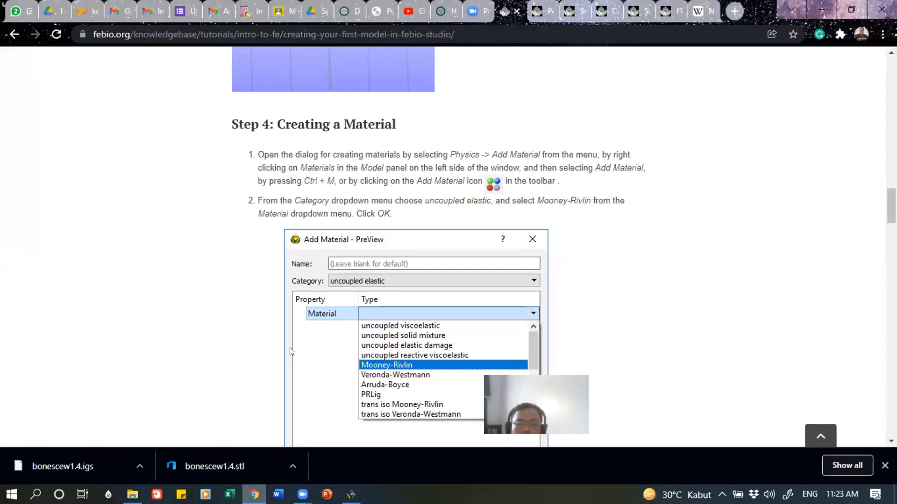
pyautogui.scroll(-8, 212, 241)
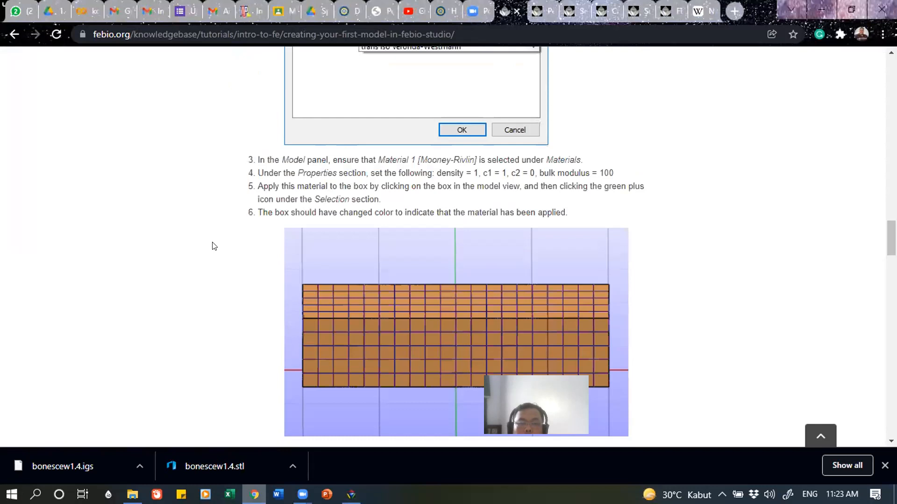
pyautogui.scroll(-1, 214, 246)
pyautogui.scroll(-1, 214, 245)
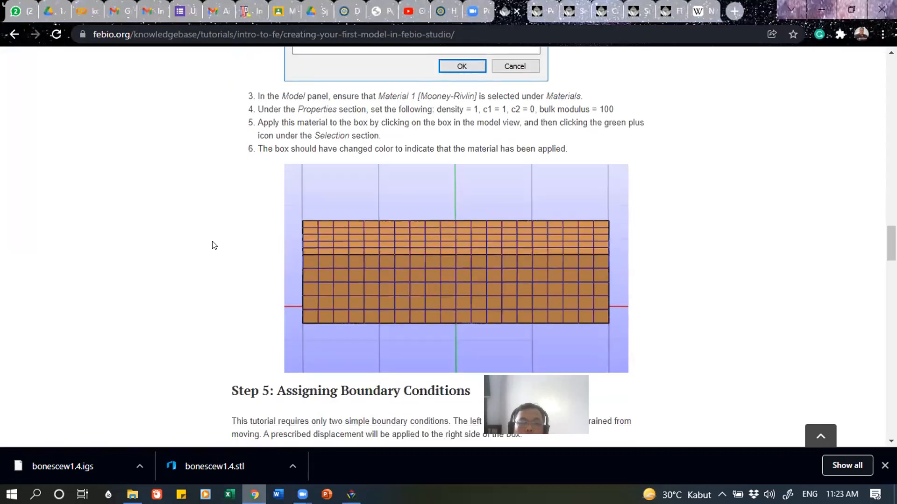
pyautogui.scroll(-8, 214, 244)
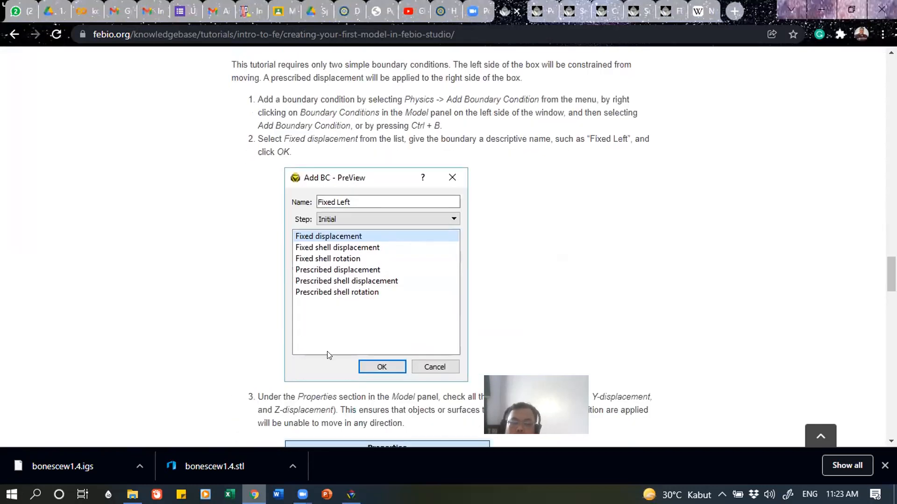
pyautogui.moveTo(303, 495)
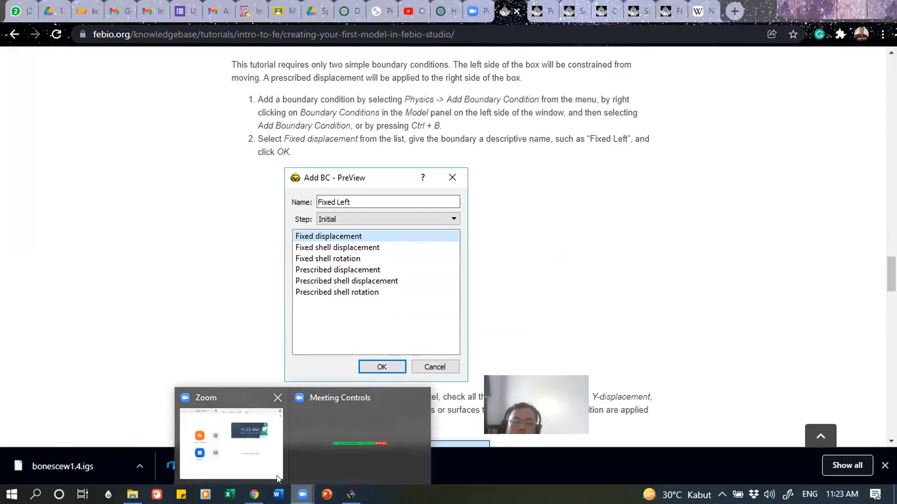
# - Return to FEBio Studio and add a Fixed displacement boundary condition in the Initial step, leaving its name at the default
pyautogui.click(352, 495)
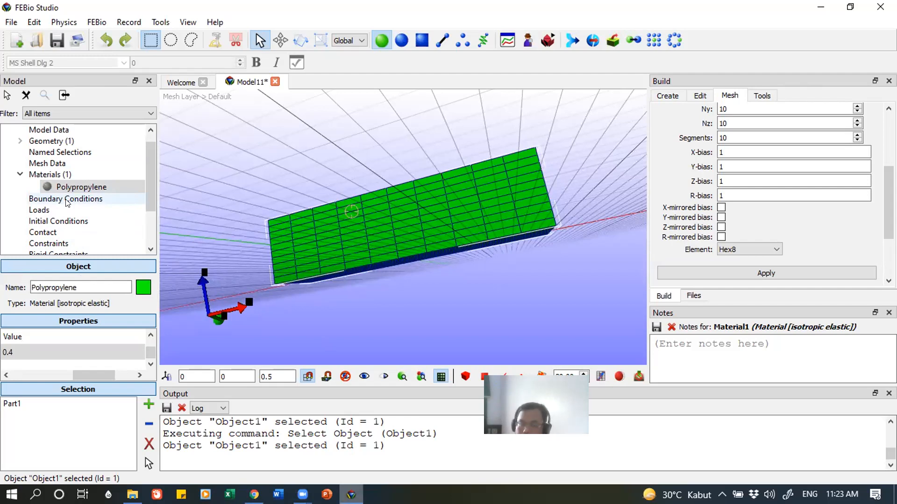
pyautogui.click(83, 200)
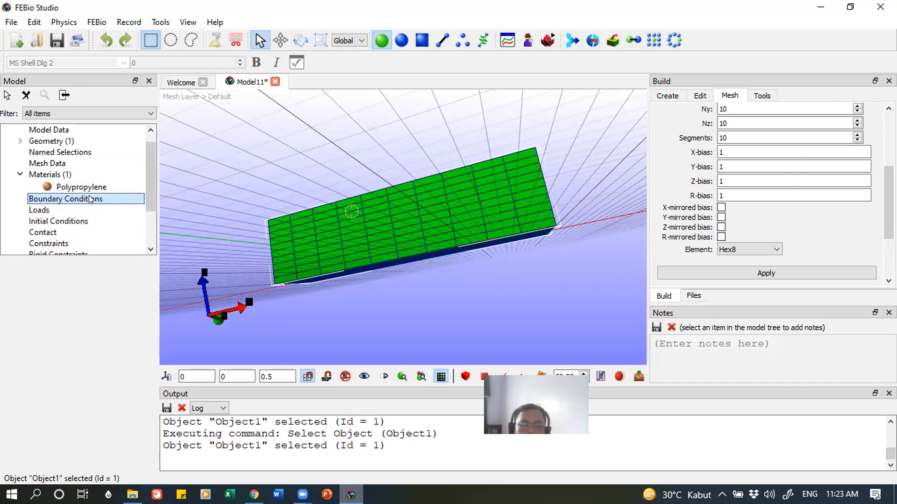
pyautogui.rightClick(91, 198)
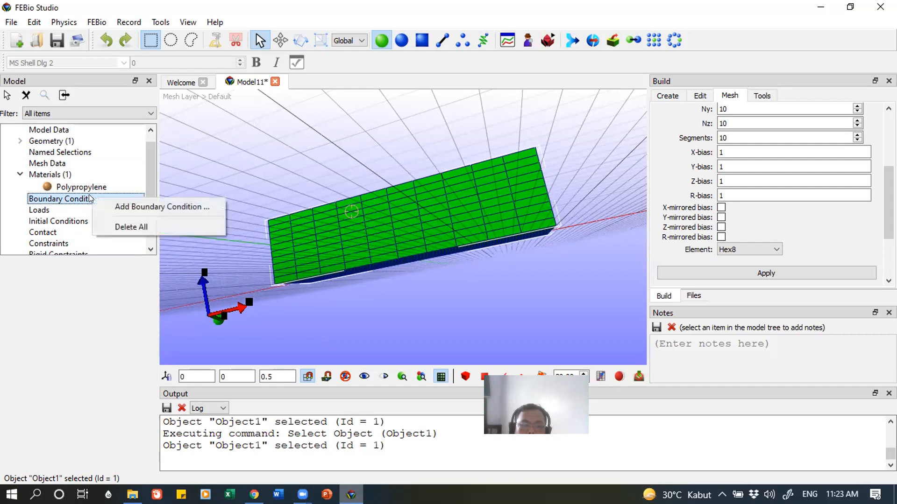
pyautogui.click(120, 205)
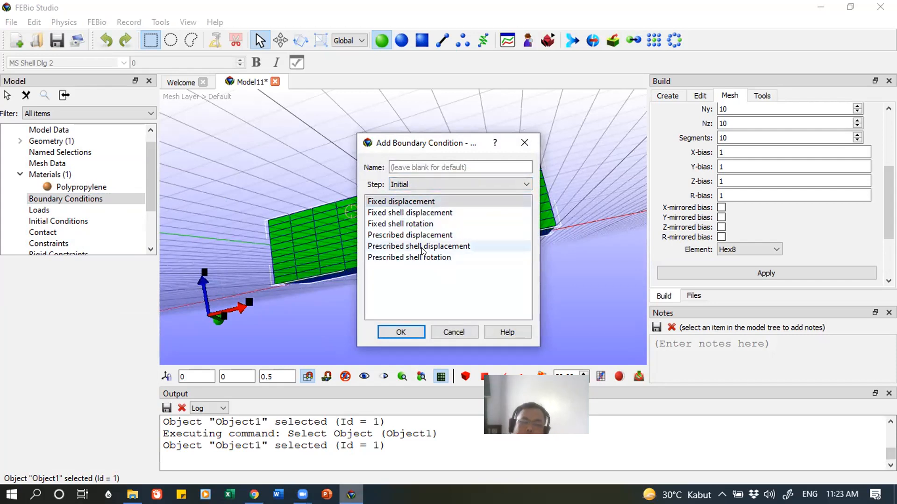
pyautogui.click(494, 175)
pyautogui.click(413, 195)
pyautogui.click(414, 201)
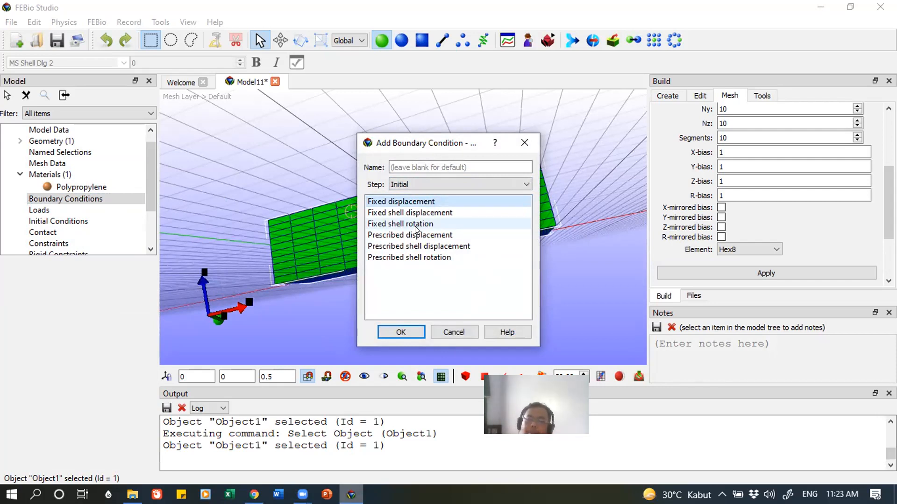
pyautogui.click(393, 331)
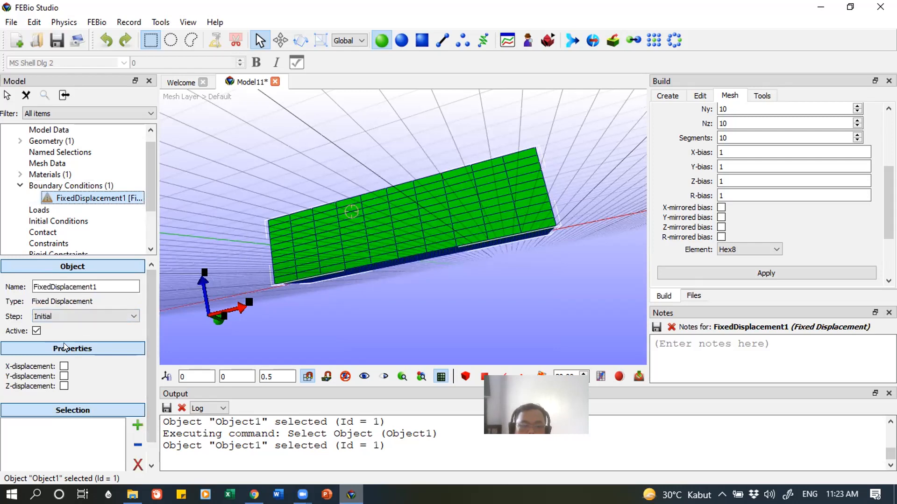
# - Select the box's square end surface at X = -2 and assign it to the fixed displacement boundary condition
pyautogui.moveTo(199, 254); pyautogui.dragTo(341, 183)
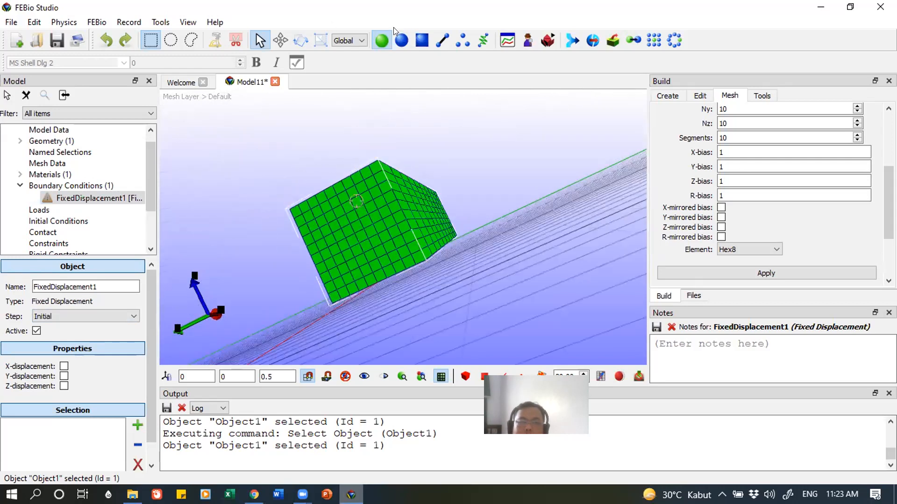
pyautogui.click(422, 40)
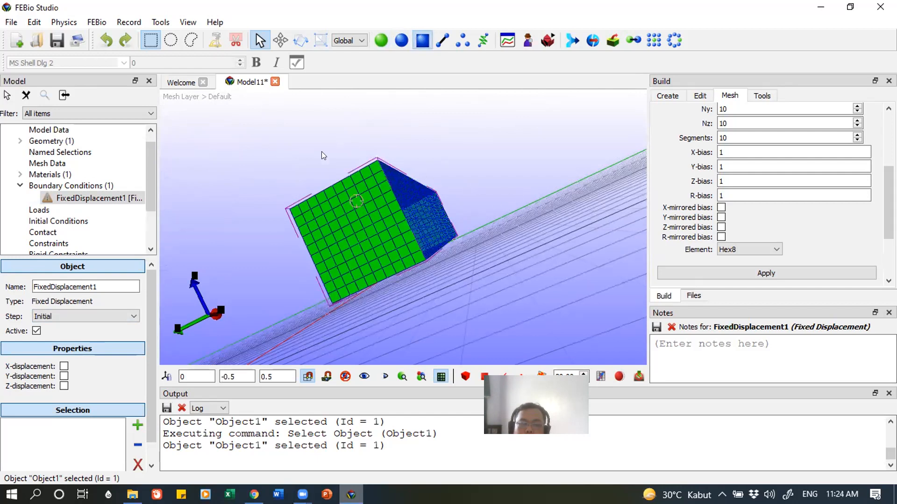
pyautogui.click(347, 207)
pyautogui.moveTo(592, 192); pyautogui.dragTo(568, 197)
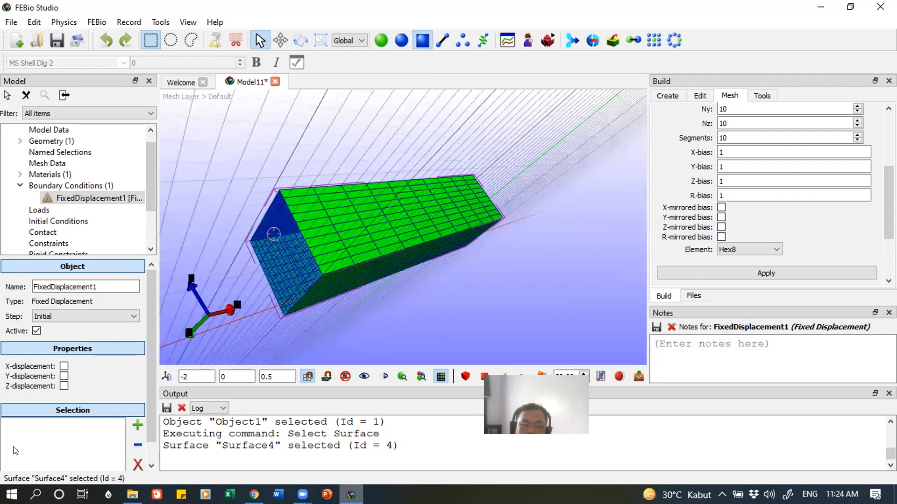
pyautogui.click(137, 425)
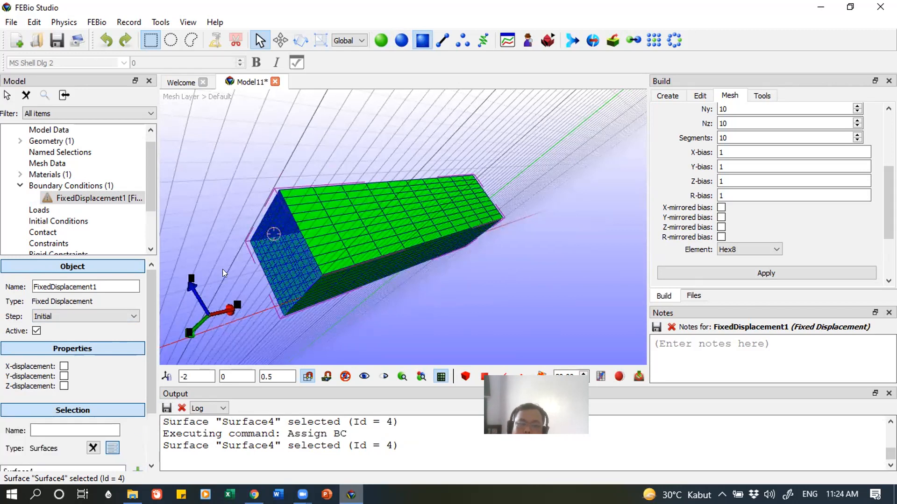
# - Inspect the selected end surface, switch to the FEBio tutorial in the browser and read the displacement properties and surface selection instructions
pyautogui.moveTo(380, 151); pyautogui.dragTo(256, 176)
pyautogui.moveTo(269, 227); pyautogui.dragTo(340, 245)
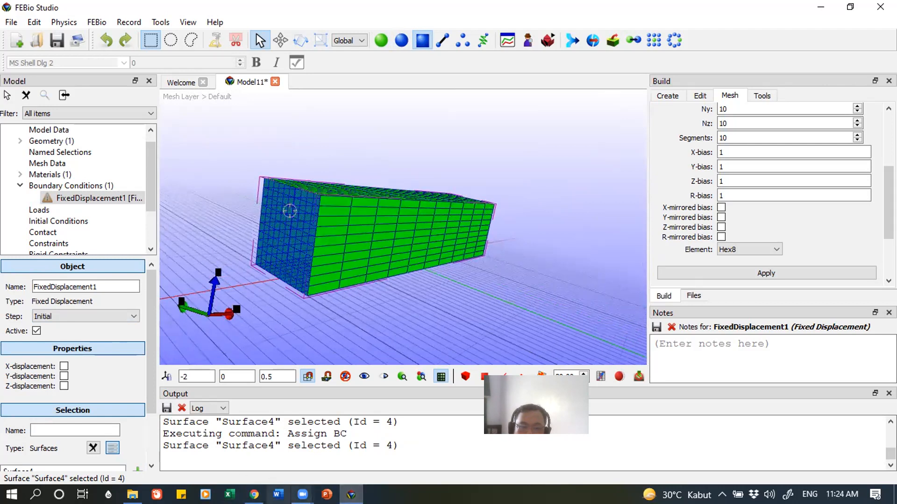
pyautogui.click(254, 495)
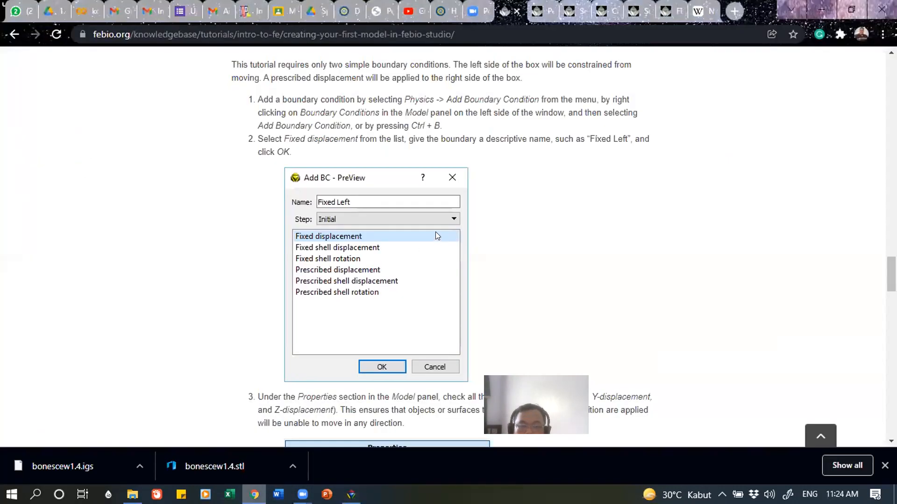
pyautogui.scroll(-4, 436, 233)
pyautogui.scroll(-3, 437, 236)
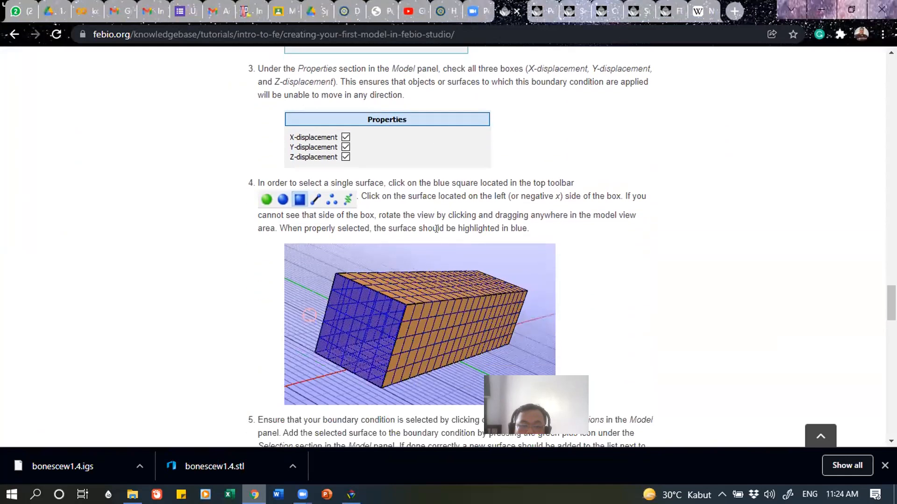
# - Return to FEBio Studio and enable X-, Y- and Z-displacement for the fixed displacement boundary condition
pyautogui.hotkey('alt', 'Tab')
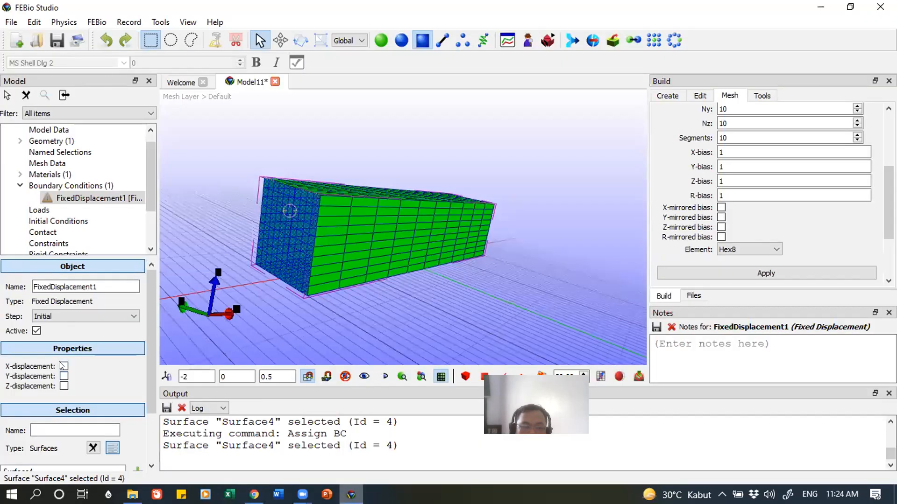
pyautogui.click(64, 366)
pyautogui.click(64, 376)
pyautogui.click(64, 386)
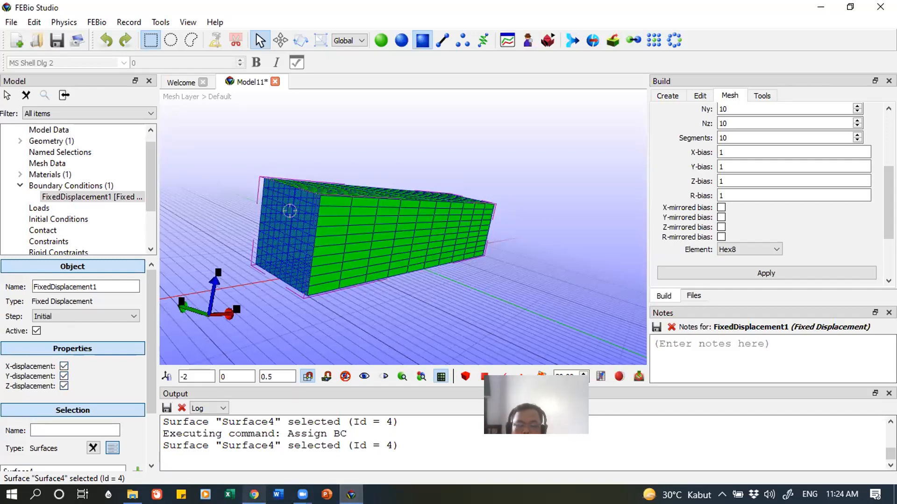
# - Read the tutorial's remaining boundary condition instructions and Step 6 on adding an analysis step in the browser, then return to FEBio Studio
pyautogui.click(254, 494)
pyautogui.scroll(-3, 201, 238)
pyautogui.scroll(-4, 200, 237)
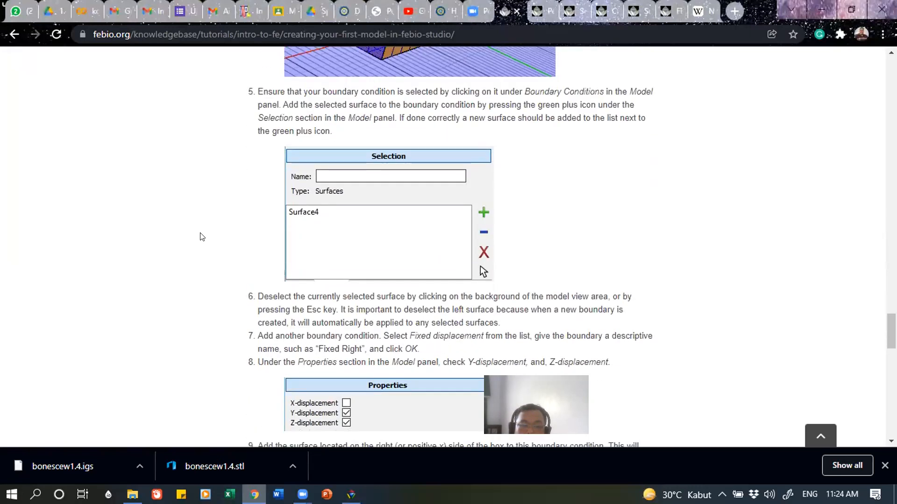
pyautogui.scroll(-6, 200, 237)
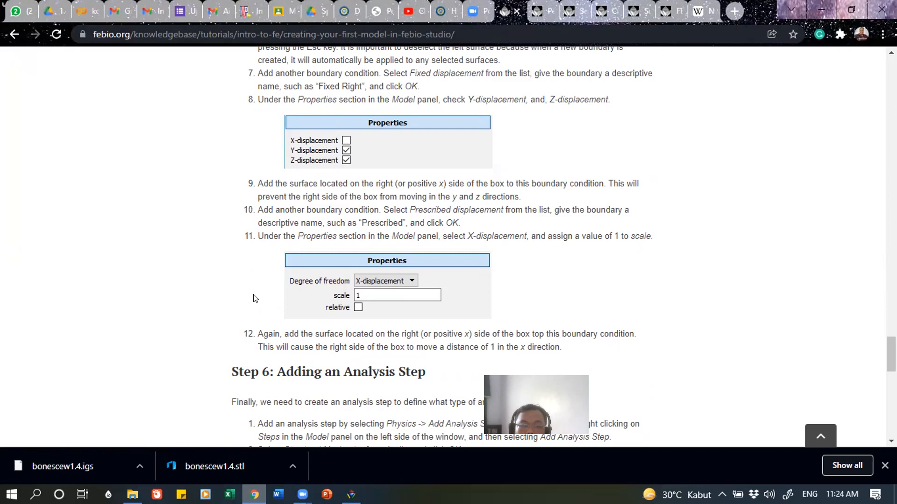
pyautogui.scroll(-4, 253, 293)
pyautogui.scroll(-2, 254, 293)
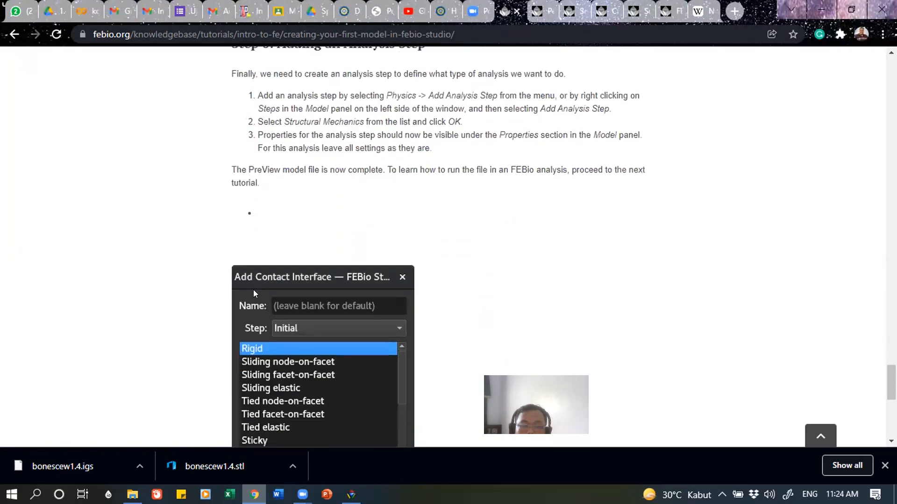
pyautogui.scroll(1, 253, 293)
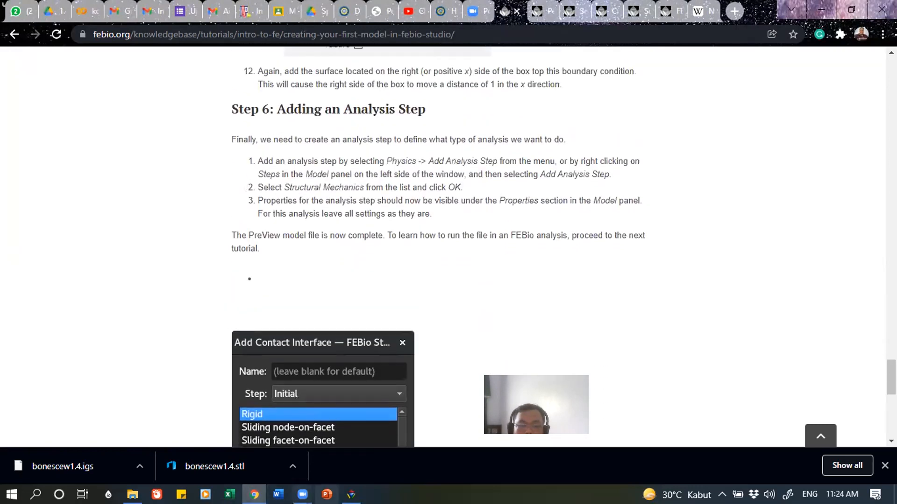
pyautogui.click(351, 495)
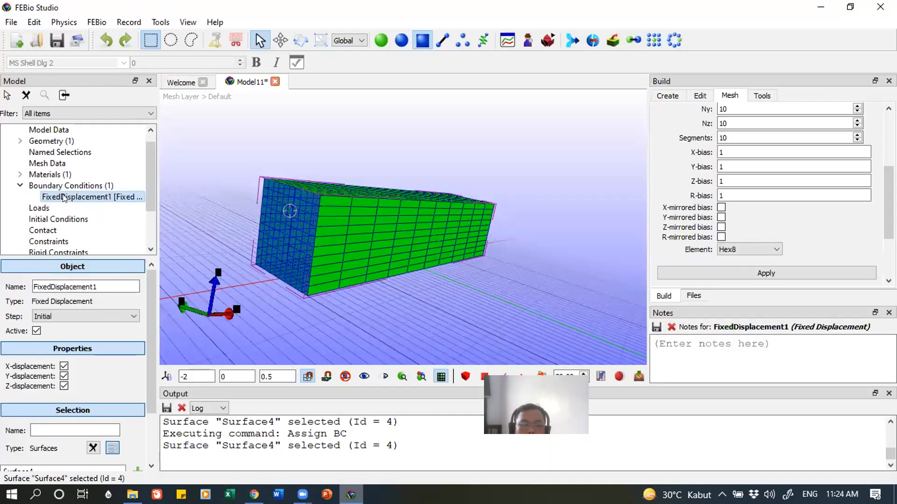
pyautogui.click(31, 208)
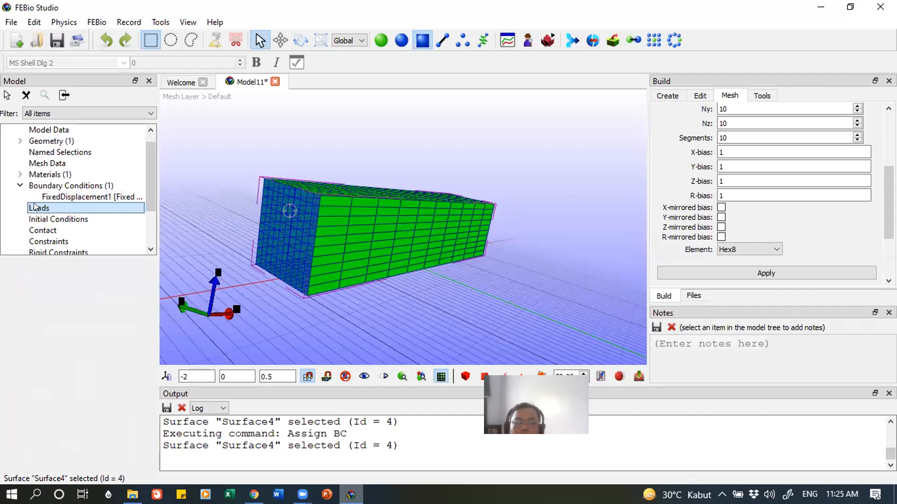
pyautogui.rightClick(34, 207)
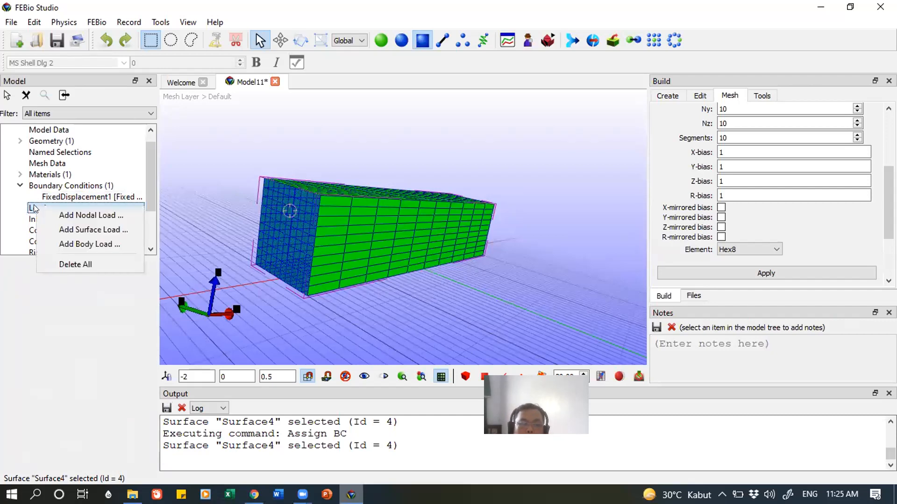
pyautogui.click(95, 214)
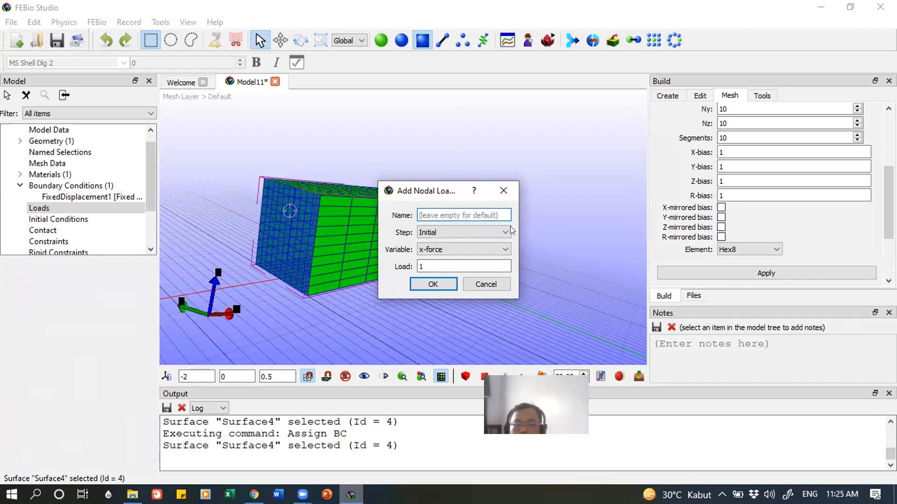
pyautogui.click(495, 283)
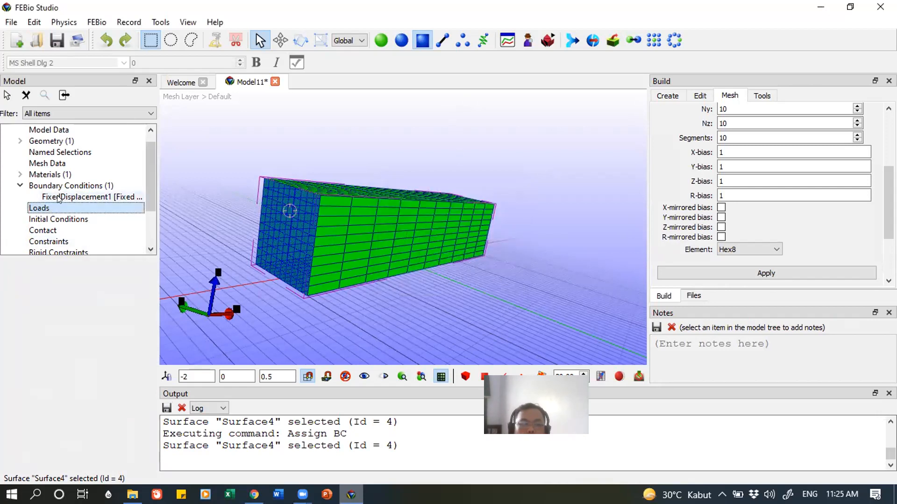
# - Add a Pressure surface load in the Initial step, leaving its name at the default
pyautogui.rightClick(67, 208)
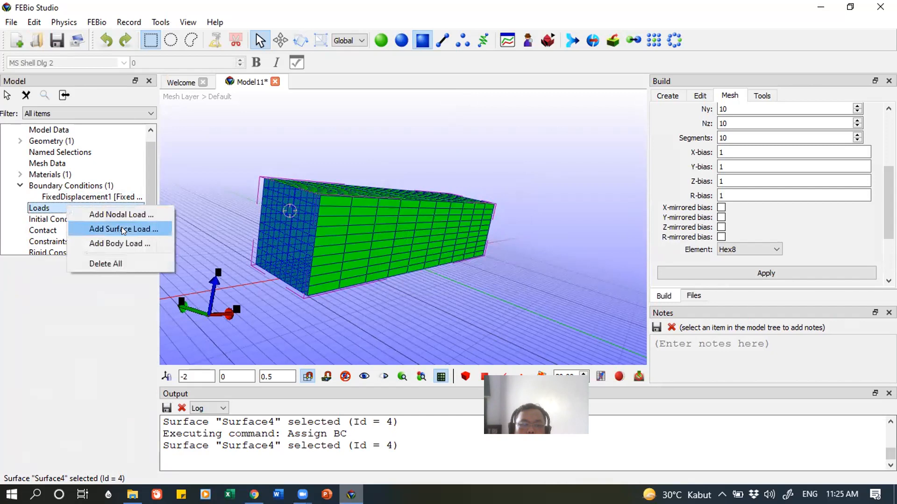
pyautogui.click(124, 229)
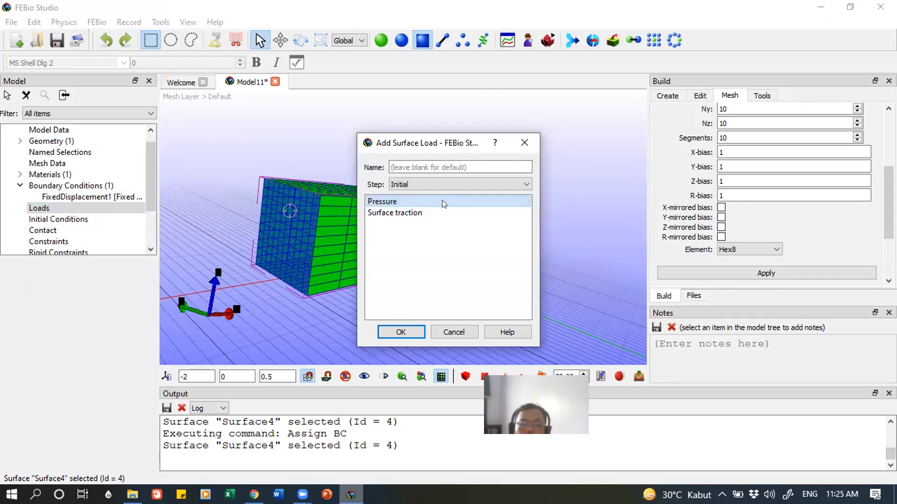
pyautogui.click(410, 329)
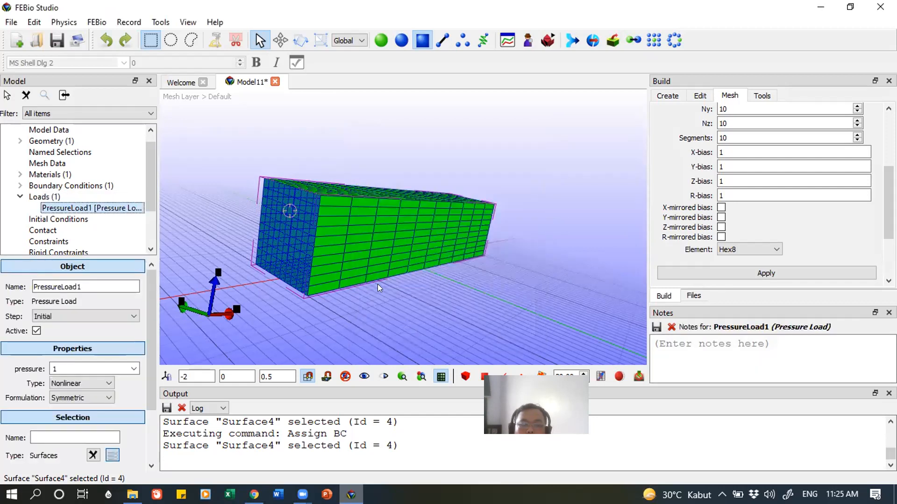
# - Select the box's end surface at X = 2 and try to remove Surface4 from the pressure load's selection
pyautogui.moveTo(468, 276); pyautogui.dragTo(483, 236)
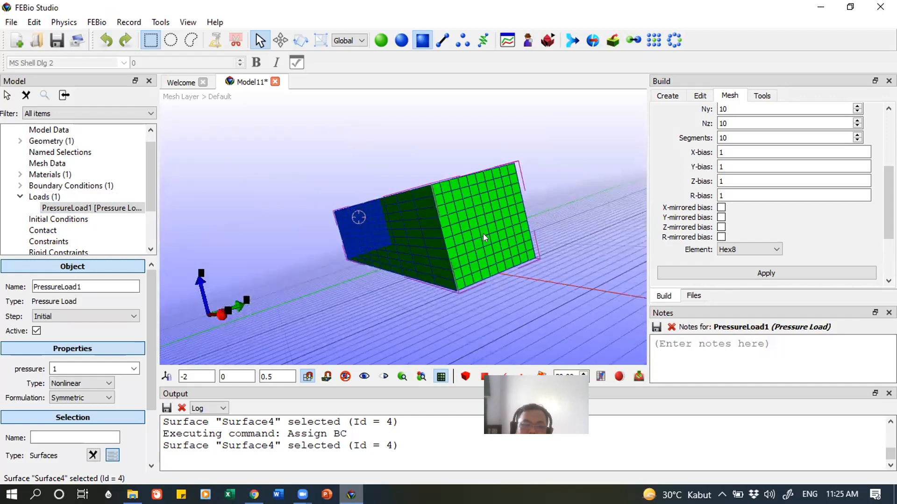
pyautogui.moveTo(484, 232); pyautogui.dragTo(464, 221)
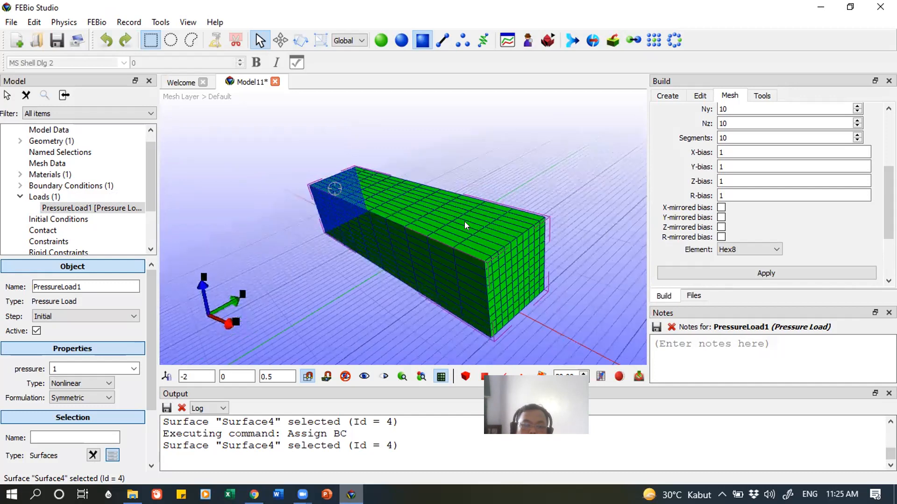
pyautogui.moveTo(153, 315); pyautogui.dragTo(151, 367)
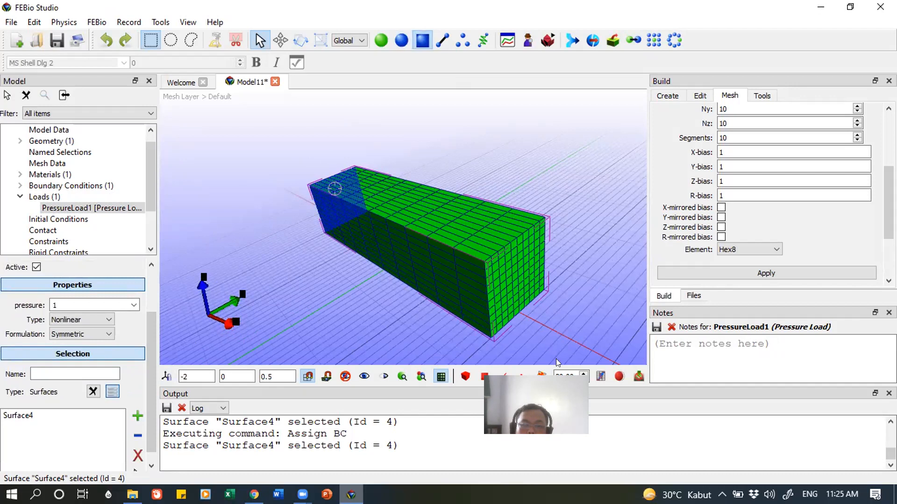
pyautogui.click(529, 283)
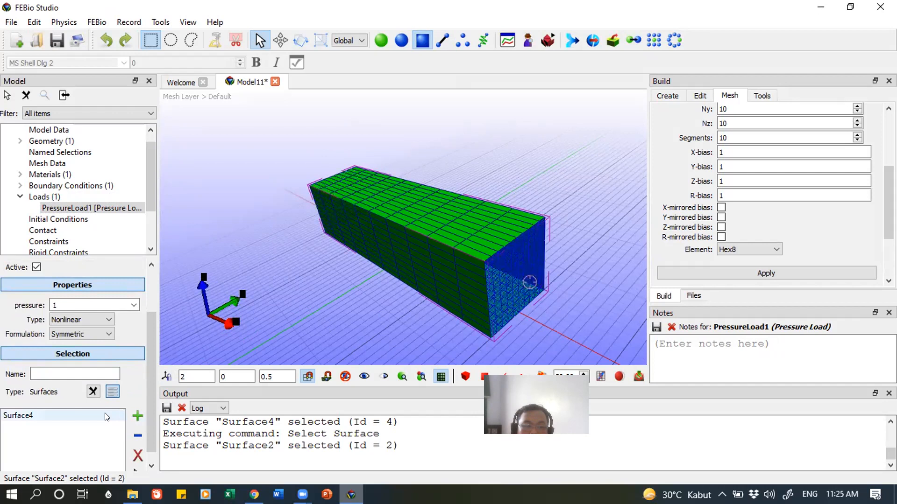
pyautogui.click(137, 436)
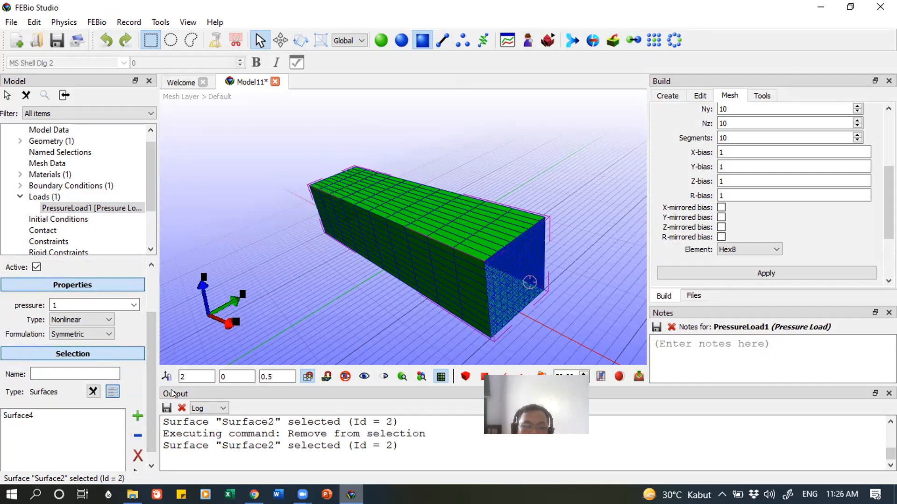
pyautogui.click(102, 417)
pyautogui.click(139, 435)
# - Add the end surface at X = 2 to the pressure load and try to take Surface4 off its list
pyautogui.click(507, 276)
pyautogui.click(507, 293)
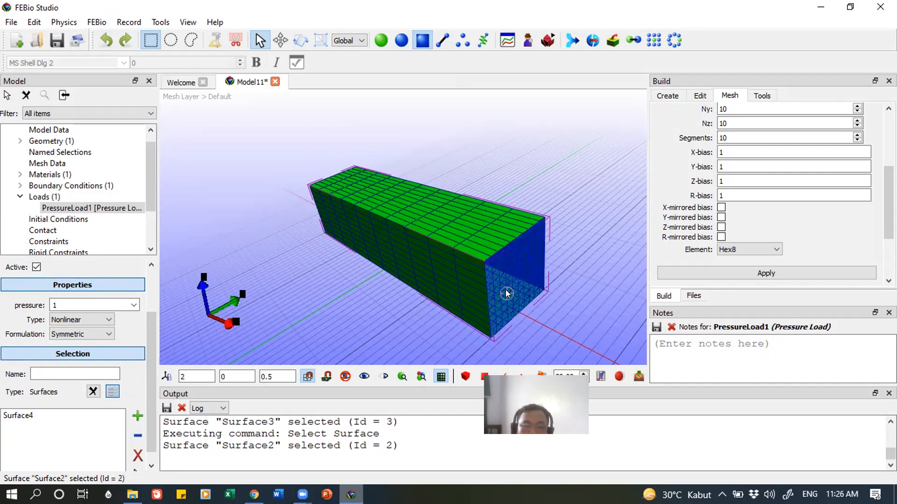
pyautogui.click(136, 416)
pyautogui.click(36, 426)
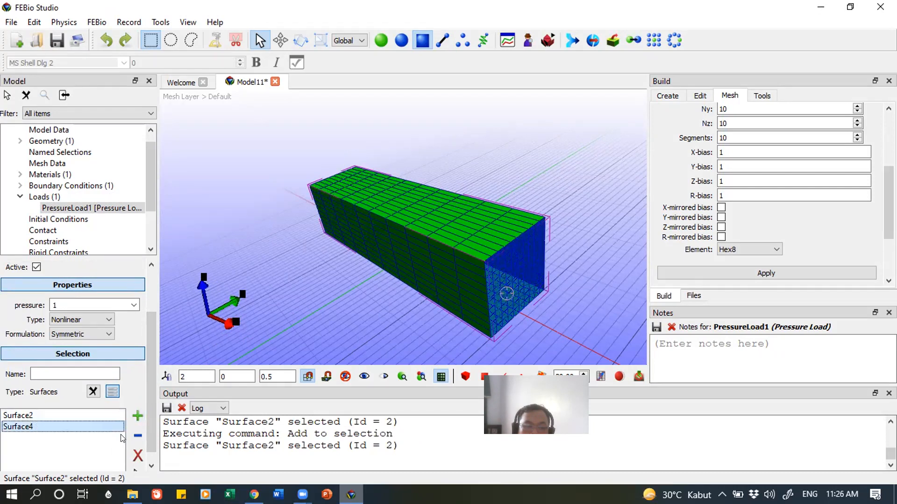
pyautogui.click(136, 435)
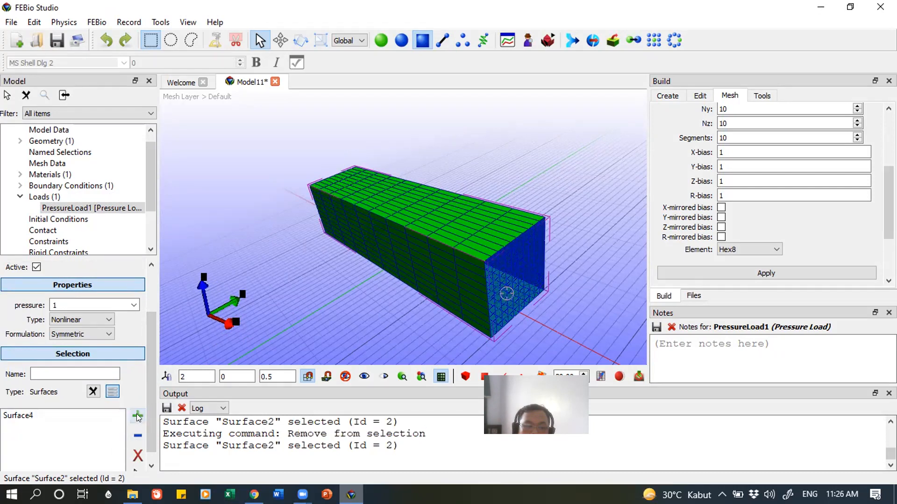
# - Assign the box's end surface at X = 2 to the pressure load and delete Surface4 from its selection list
pyautogui.click(79, 416)
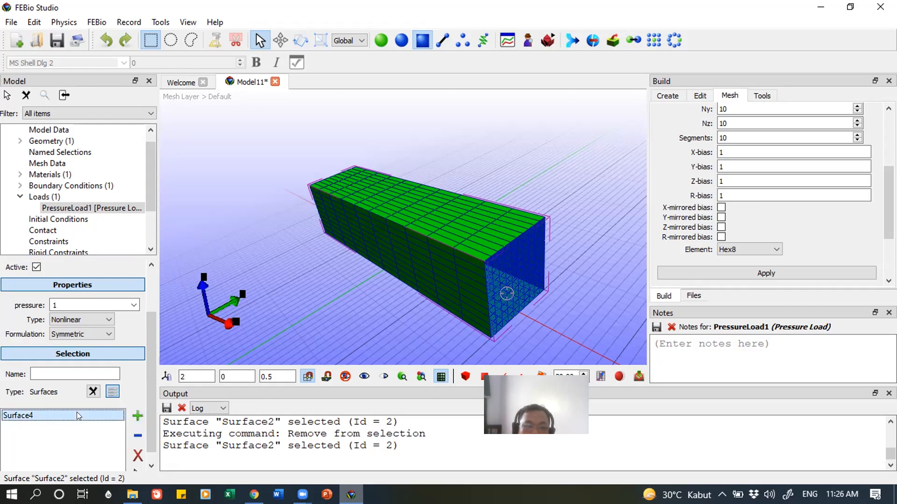
pyautogui.click(522, 280)
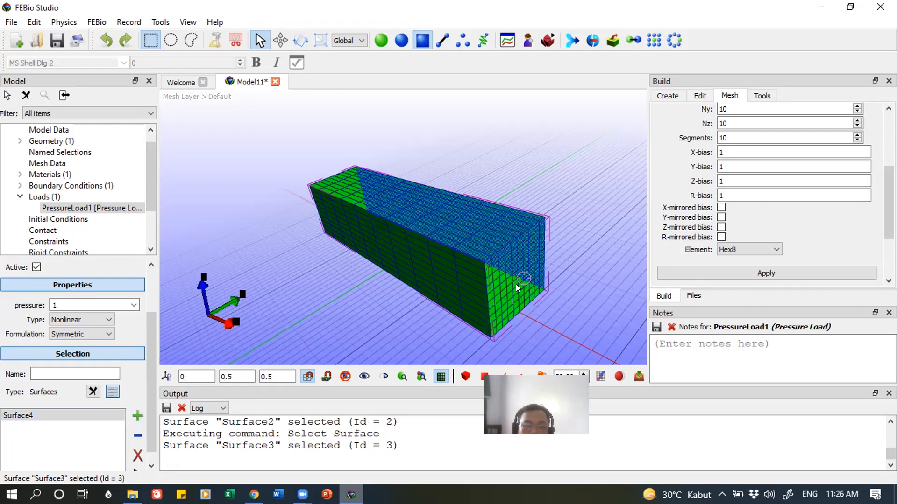
pyautogui.click(513, 287)
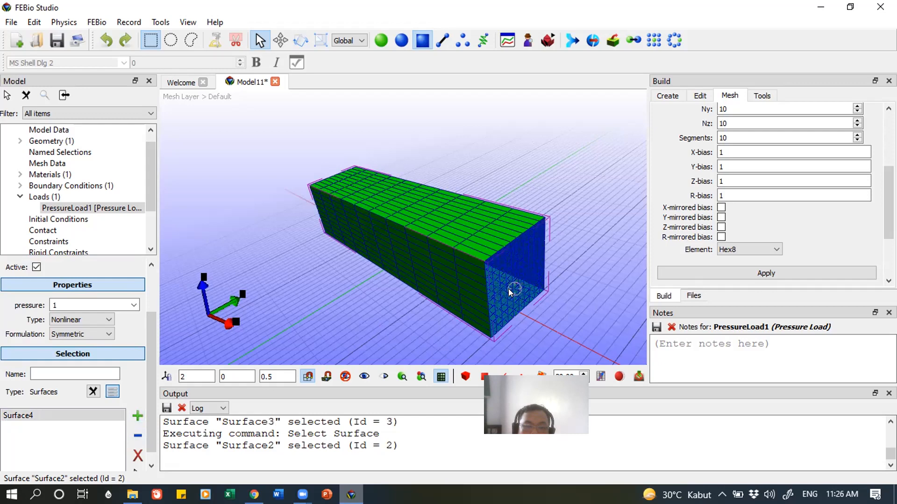
pyautogui.click(138, 419)
pyautogui.click(27, 426)
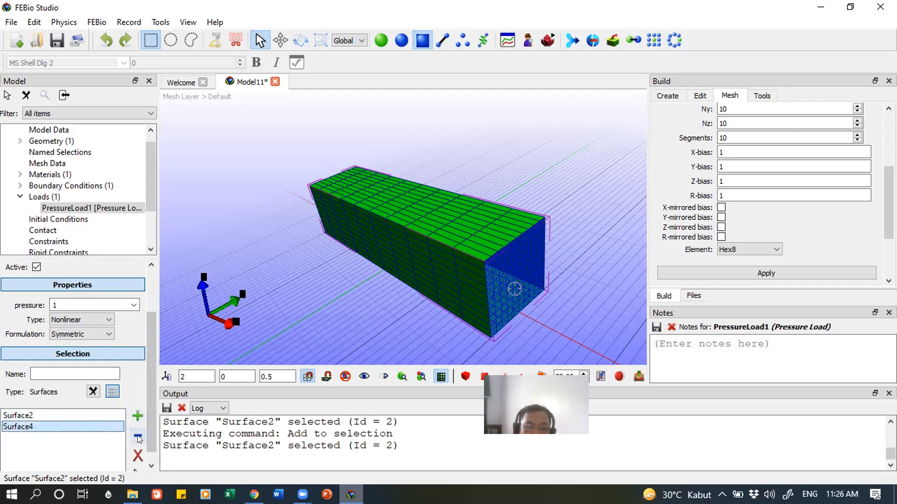
pyautogui.keyDown('ctrl'); pyautogui.click(50, 416); pyautogui.keyUp('ctrl')
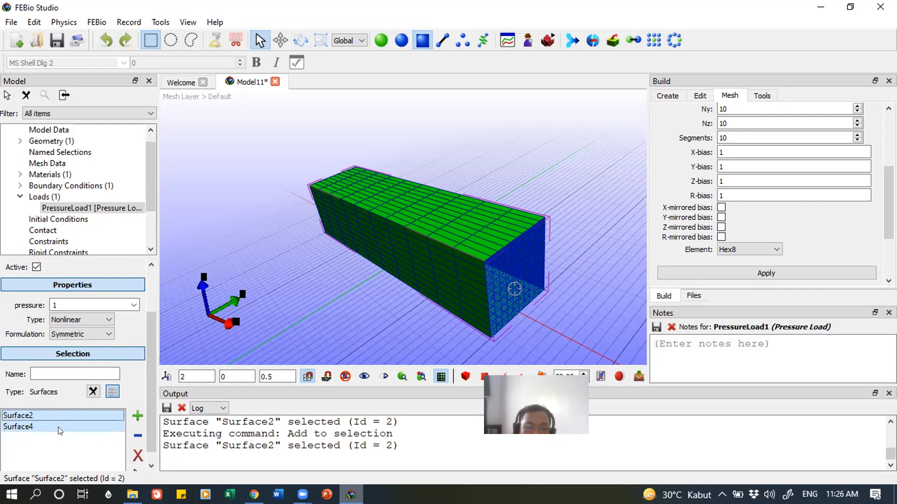
pyautogui.click(58, 427)
pyautogui.click(136, 455)
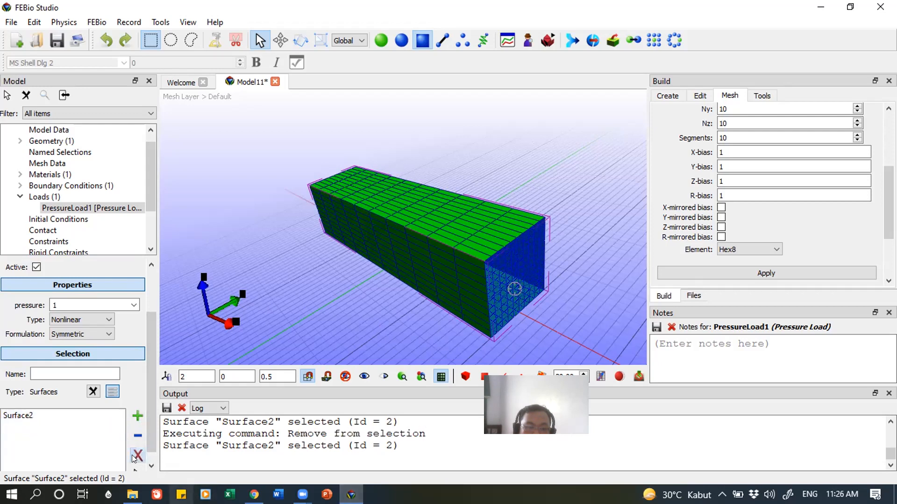
pyautogui.click(50, 415)
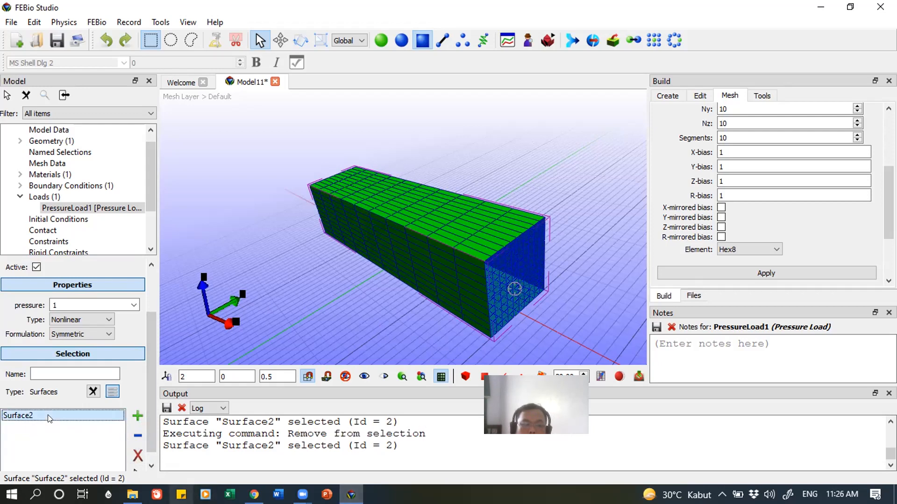
# - Check the fixed displacement boundary condition's enabled directions and assigned surface against the box's orientation
pyautogui.click(59, 186)
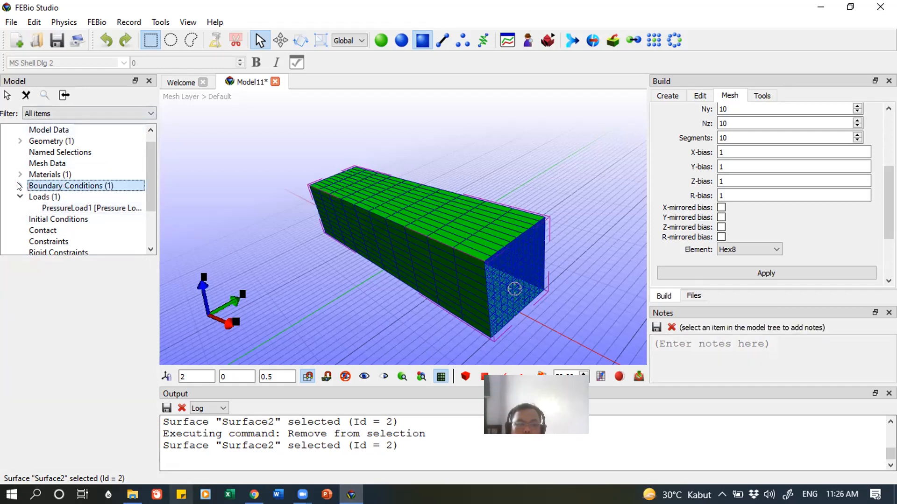
pyautogui.click(20, 186)
pyautogui.click(53, 197)
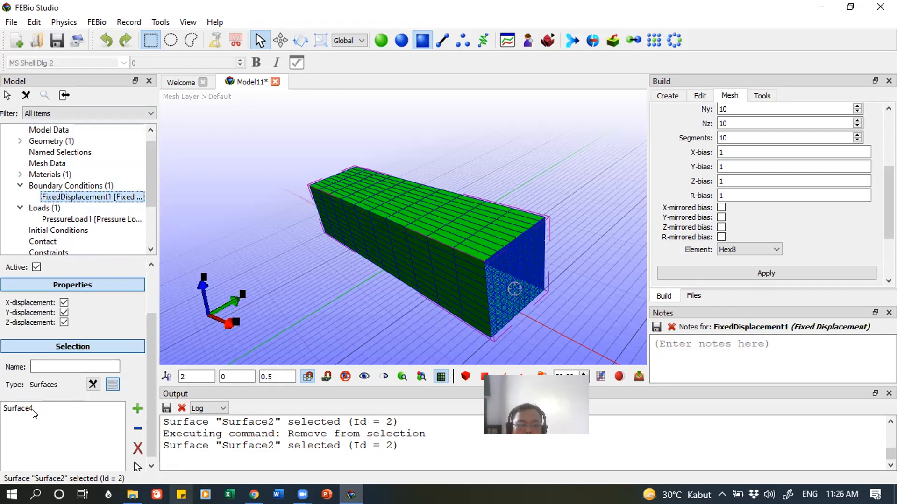
pyautogui.moveTo(269, 241); pyautogui.dragTo(369, 299)
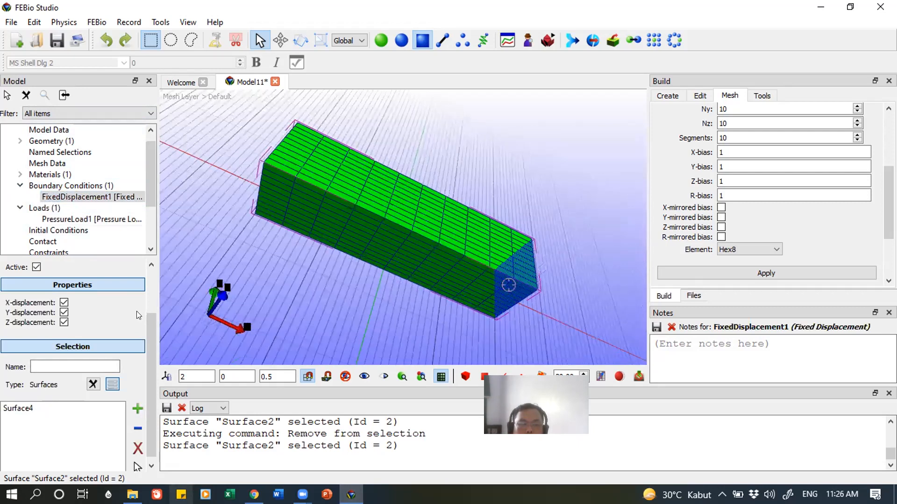
# - Compare the box's end surfaces at X = -2 and X = 2 with the surface assigned to the fixed displacement
pyautogui.moveTo(252, 148); pyautogui.dragTo(288, 173)
pyautogui.click(299, 196)
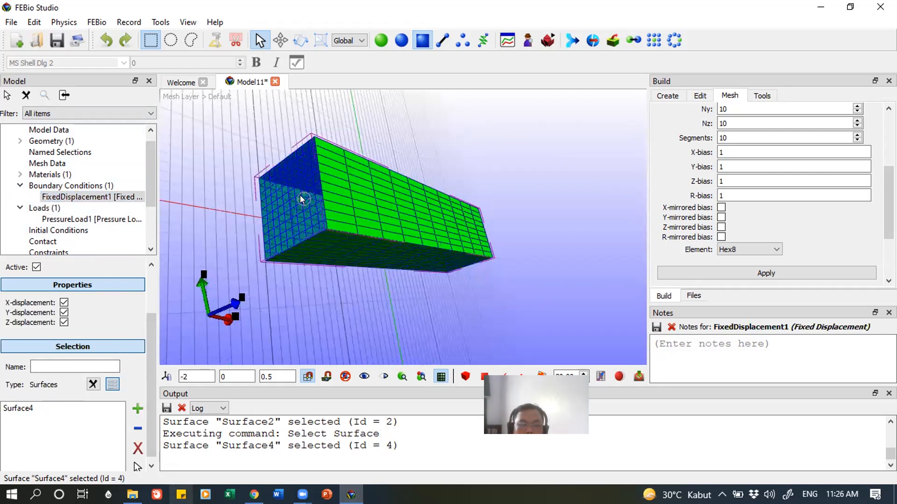
pyautogui.moveTo(444, 275); pyautogui.dragTo(473, 236)
pyautogui.click(473, 239)
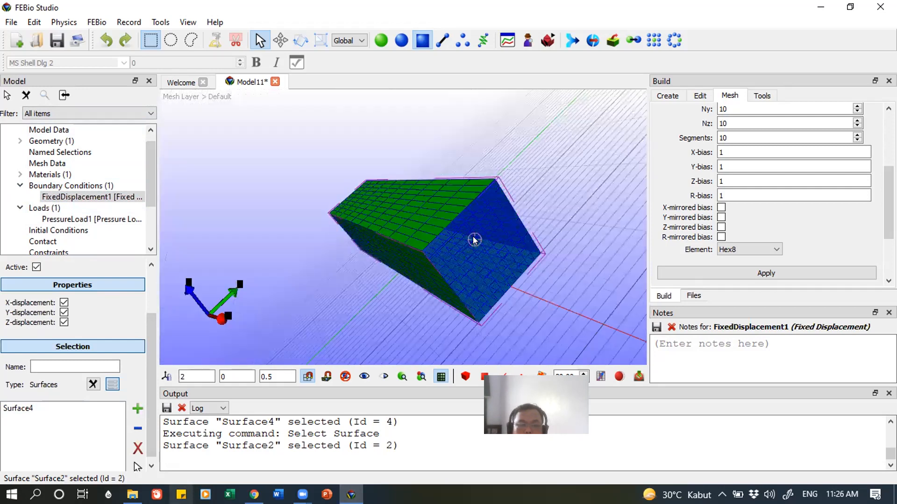
pyautogui.click(42, 411)
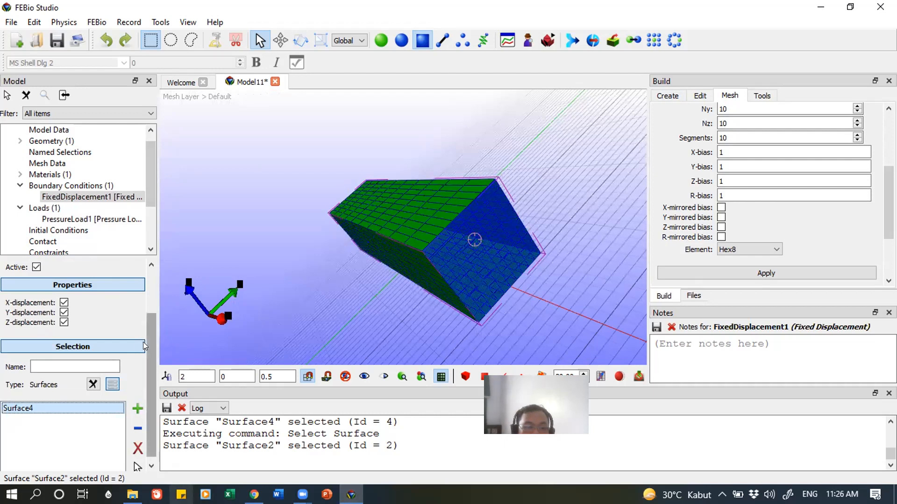
# - Review the fixed displacement's analysis step, active state, constrained directions and surface selection
pyautogui.scroll(-1, 143, 342)
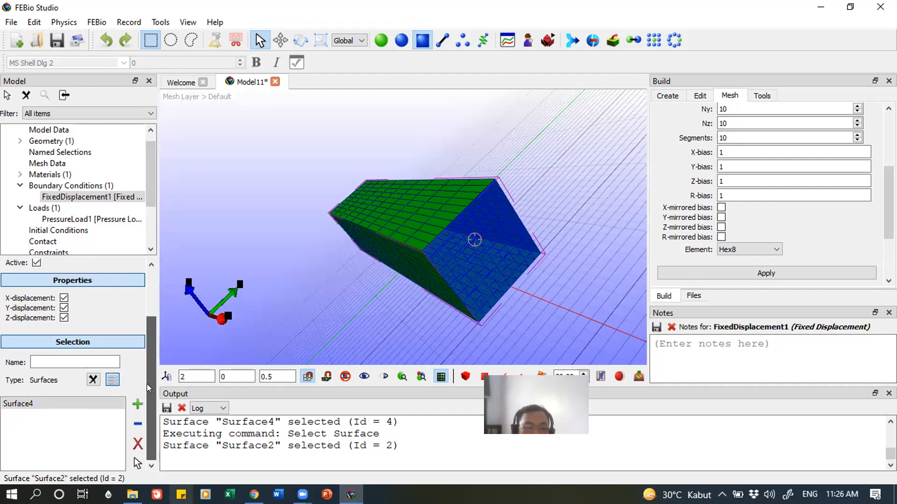
pyautogui.click(111, 376)
pyautogui.click(110, 377)
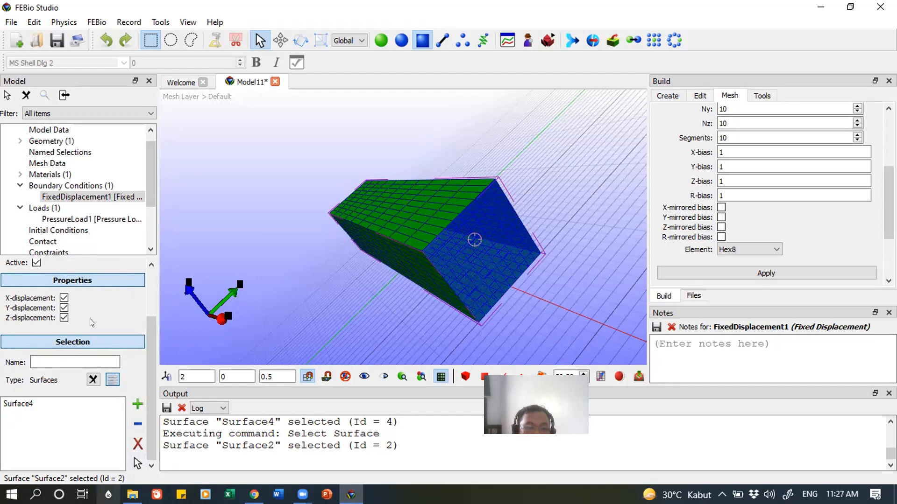
pyautogui.moveTo(149, 327); pyautogui.dragTo(151, 258)
pyautogui.click(118, 311)
pyautogui.click(109, 317)
pyautogui.click(69, 351)
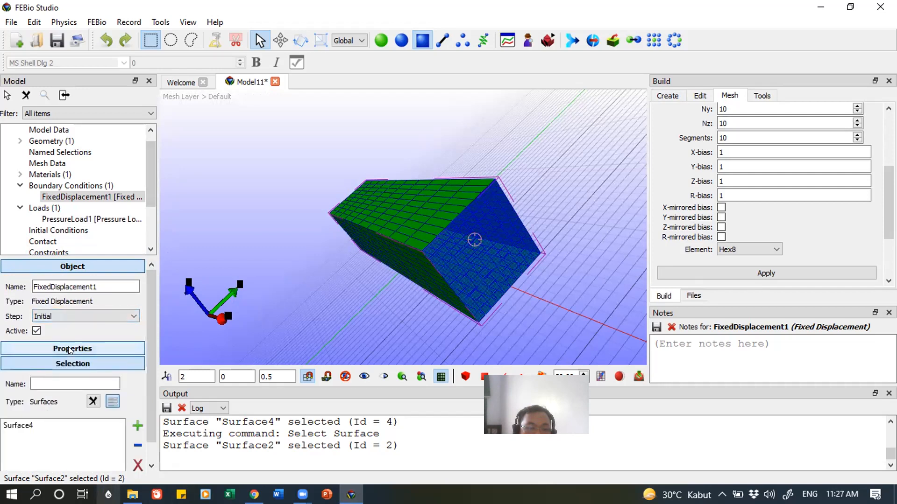
pyautogui.click(70, 349)
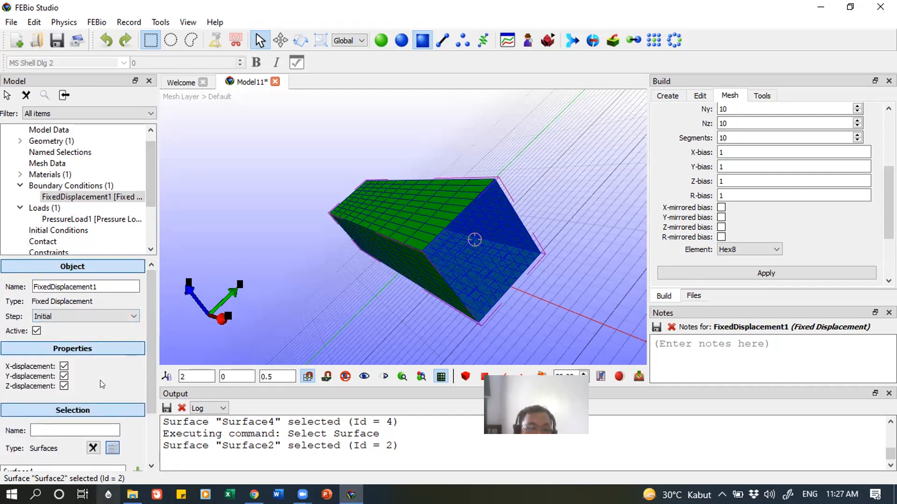
pyautogui.scroll(-3, 100, 380)
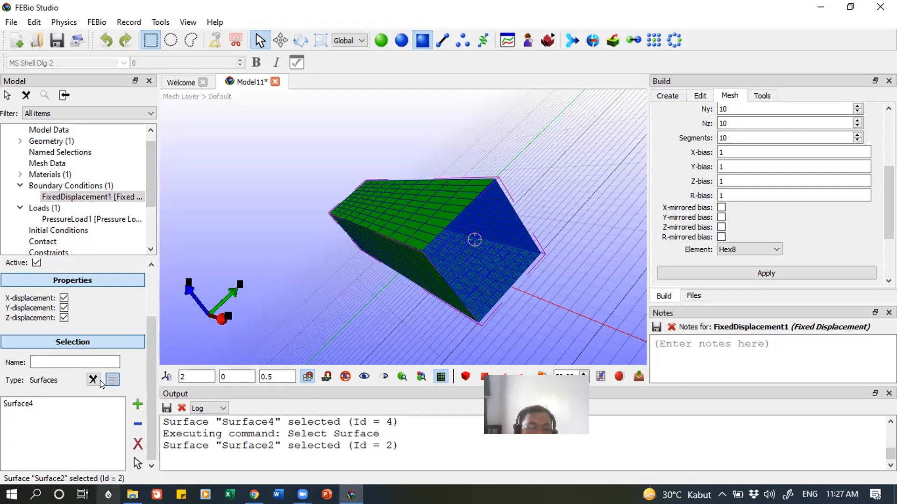
# - Set the pressure load's pressure to 100
pyautogui.click(91, 219)
pyautogui.click(89, 294)
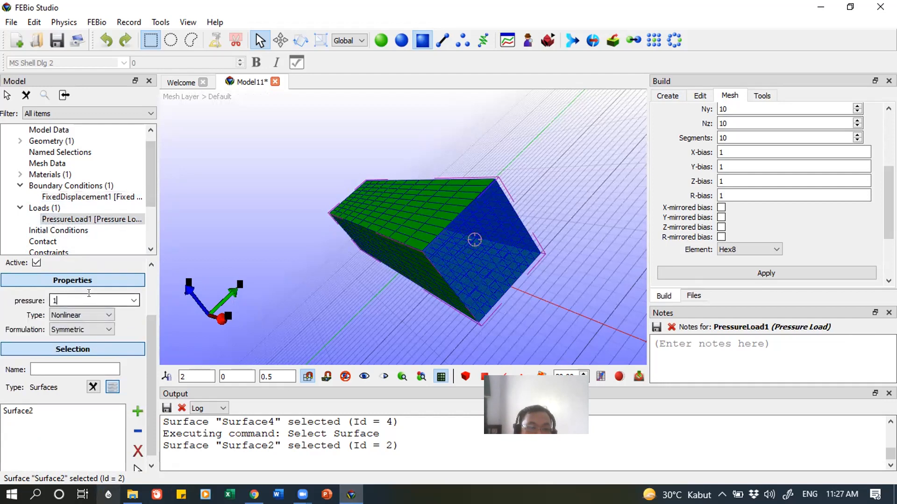
pyautogui.write('00')
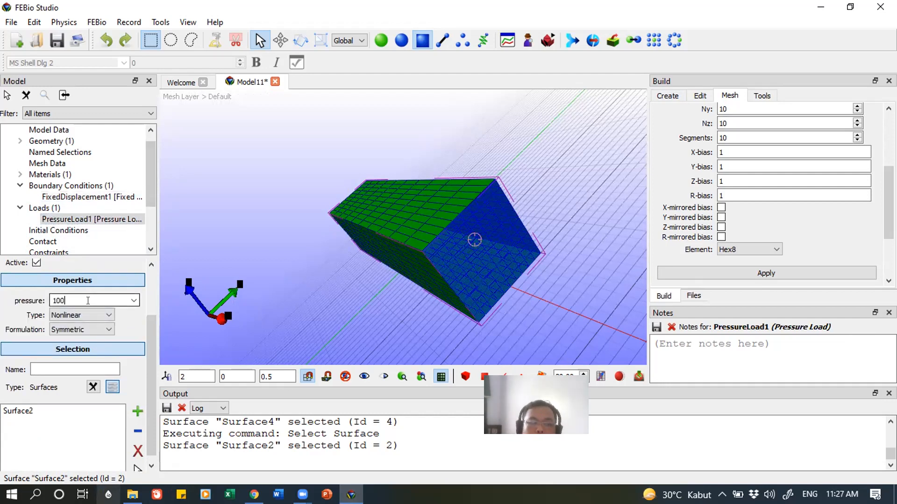
pyautogui.click(112, 405)
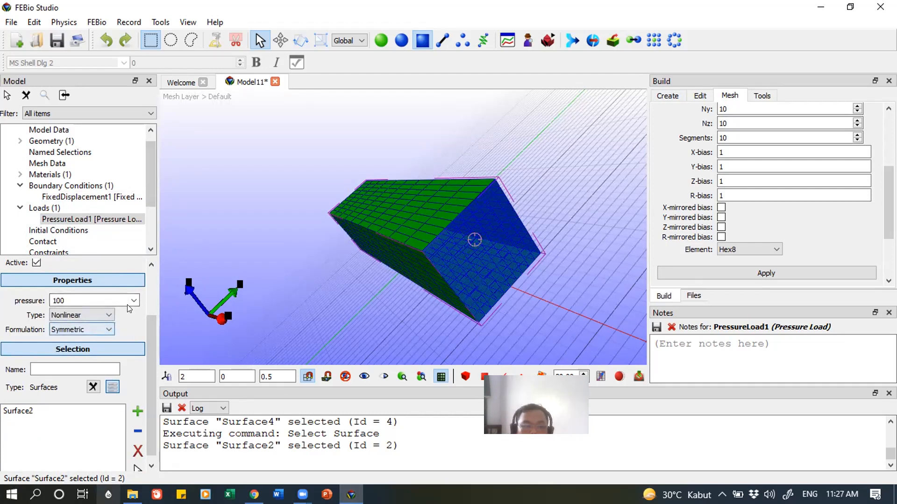
# - Replace the pressure load with a new Pressure surface load of 100 on the box's end surface at X = 2
pyautogui.rightClick(99, 219)
pyautogui.click(132, 247)
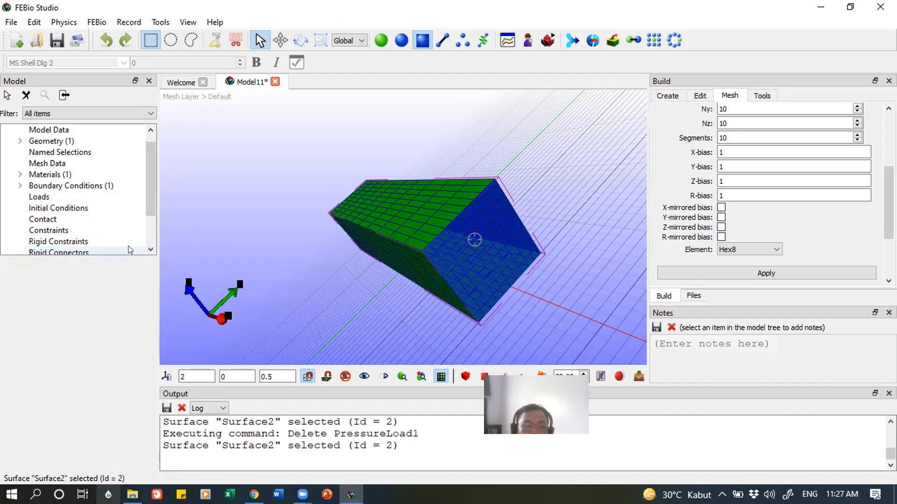
pyautogui.rightClick(42, 195)
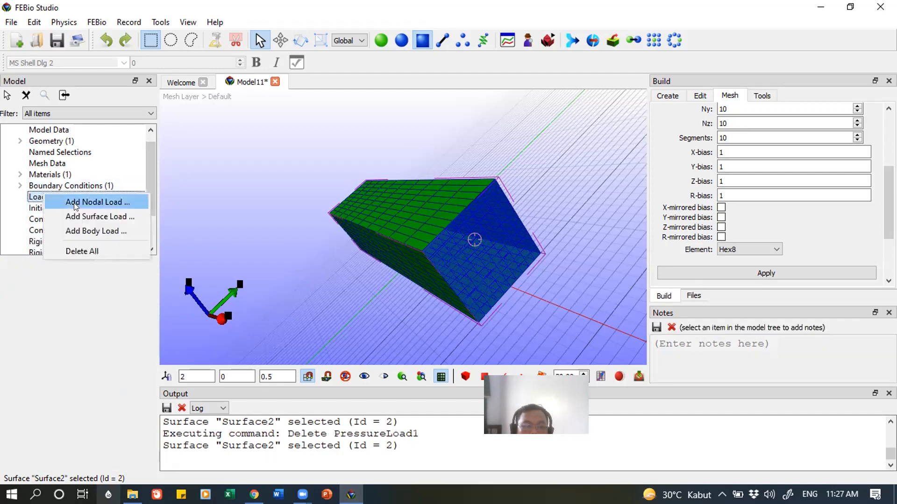
pyautogui.click(105, 216)
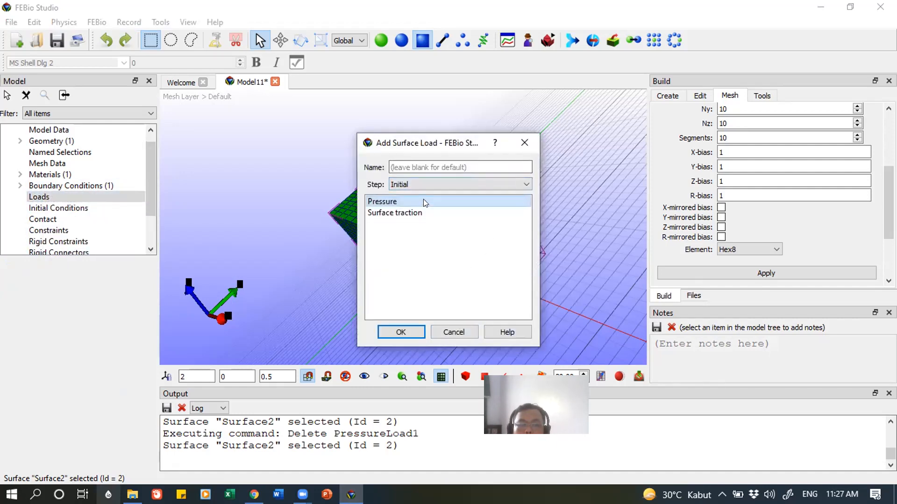
pyautogui.click(405, 332)
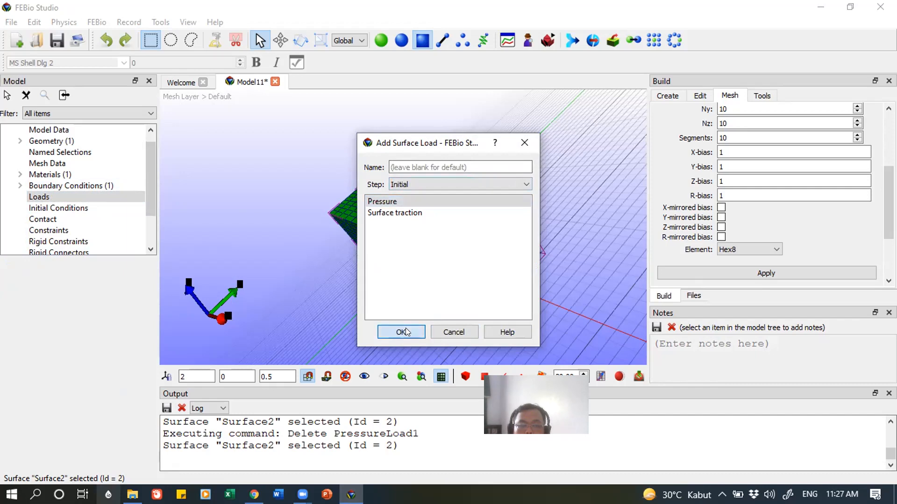
pyautogui.click(112, 299)
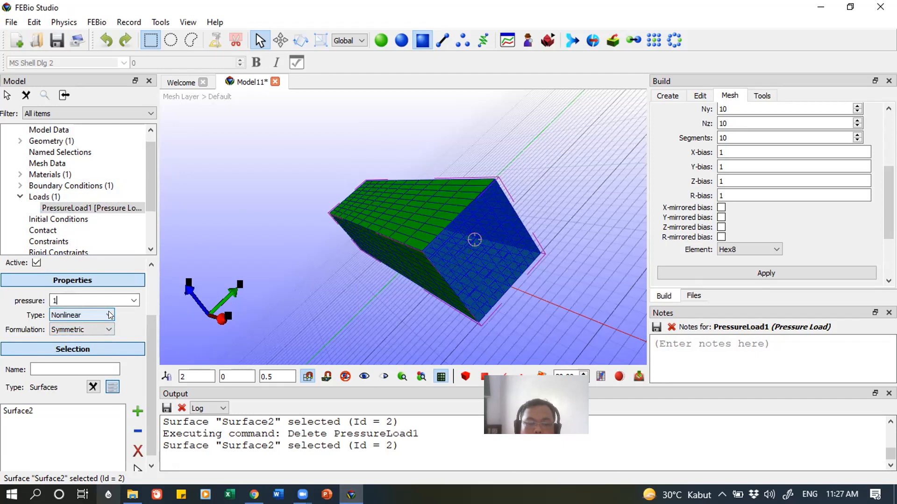
pyautogui.click(88, 410)
pyautogui.moveTo(357, 279); pyautogui.dragTo(435, 247)
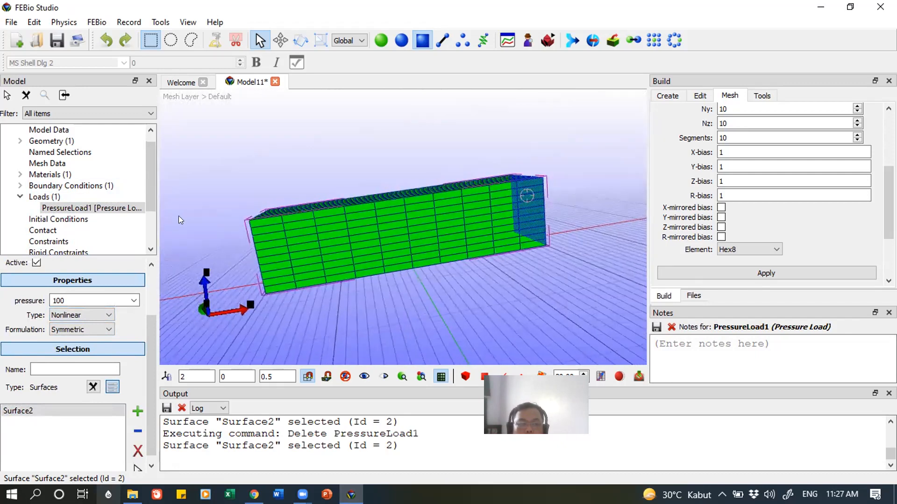
# - Locate the model's analysis steps and consult the FEBio tutorial in Chrome on adding one, returning to FEBio Studio
pyautogui.moveTo(146, 159); pyautogui.dragTo(148, 193)
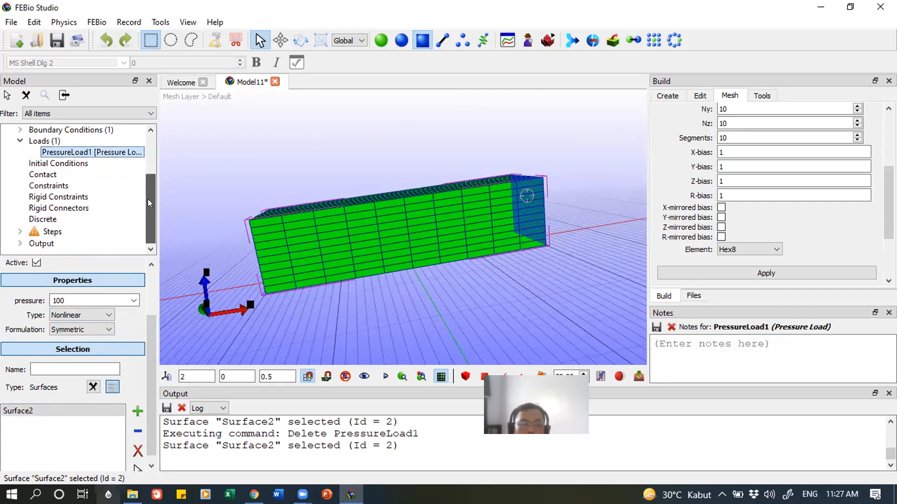
pyautogui.click(48, 232)
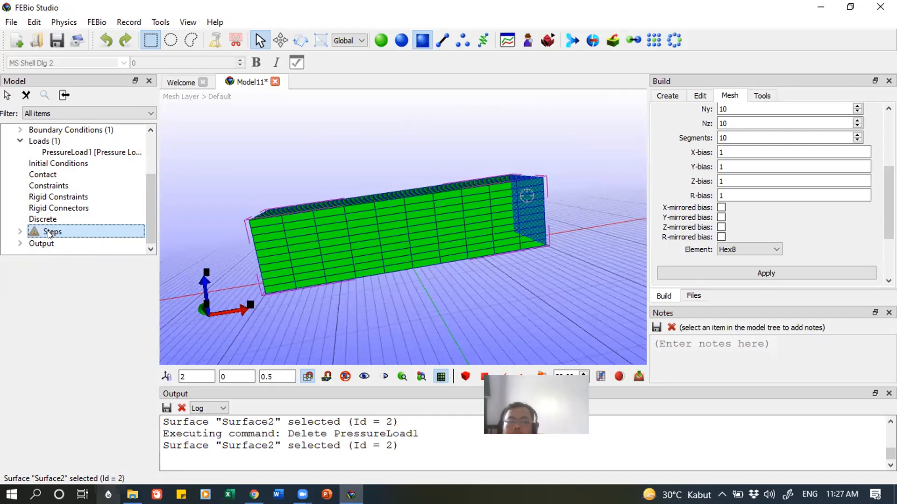
pyautogui.rightClick(51, 232)
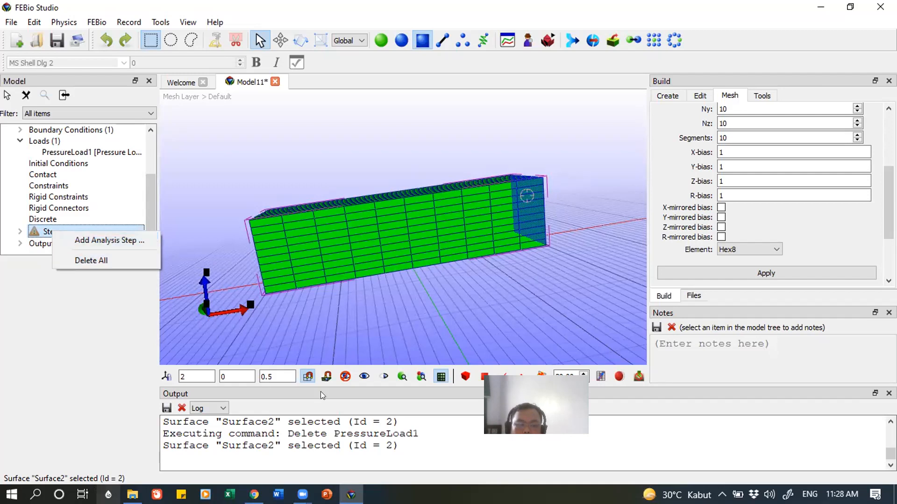
pyautogui.click(253, 494)
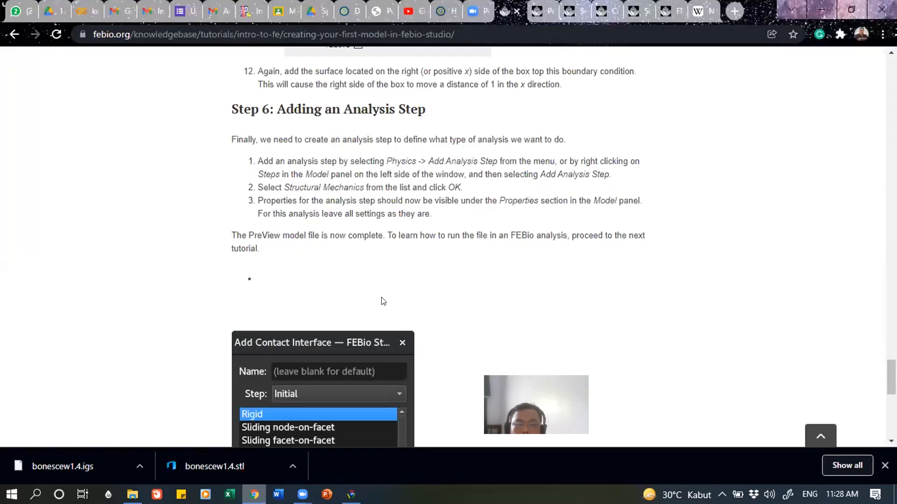
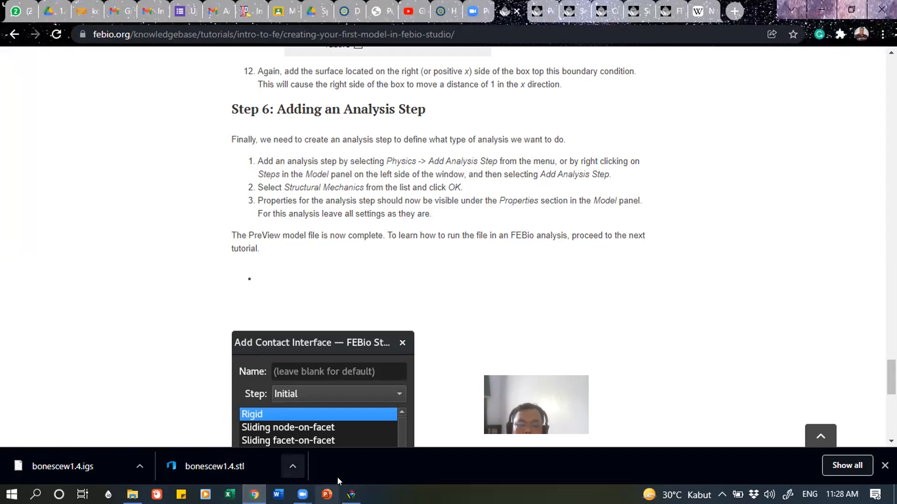
pyautogui.click(351, 495)
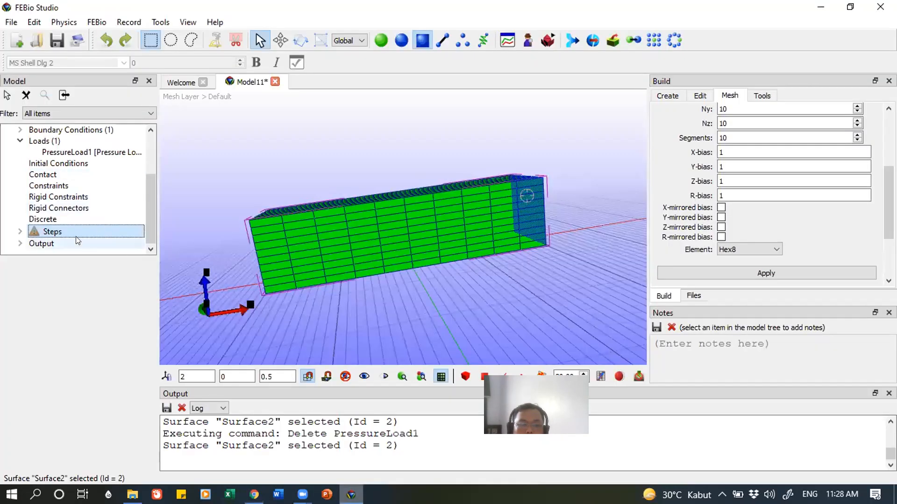
# - Add a Structural Mechanics analysis step after the Initial step, keeping the default name
pyautogui.rightClick(54, 230)
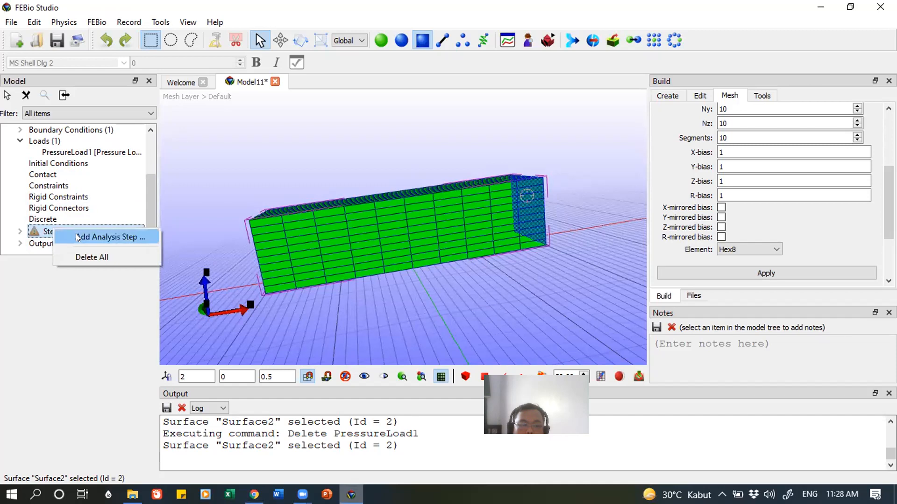
pyautogui.click(75, 234)
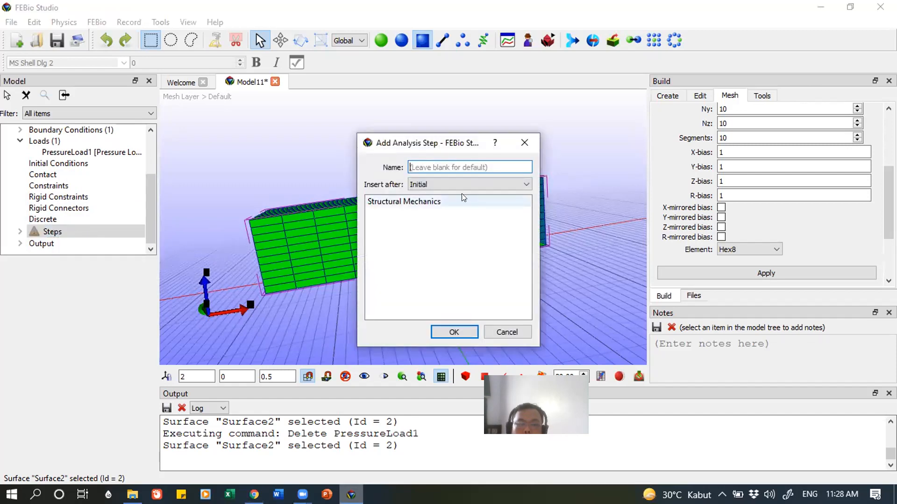
pyautogui.click(427, 204)
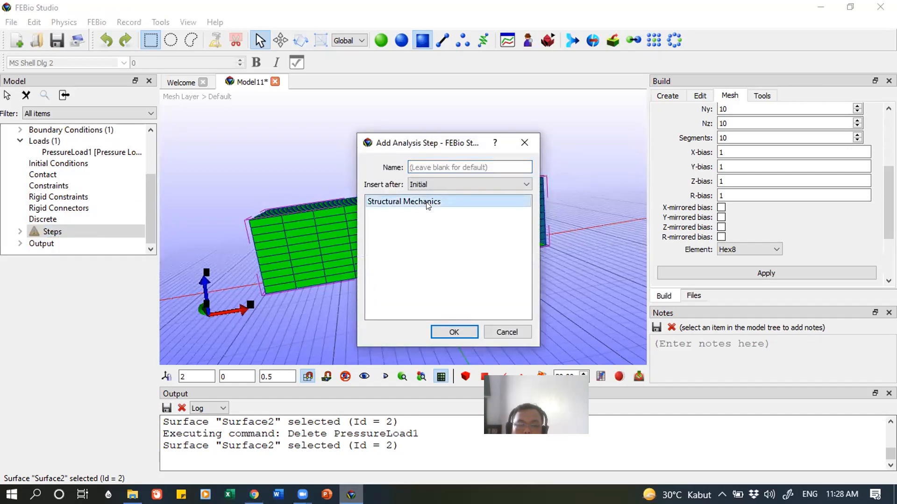
pyautogui.click(454, 332)
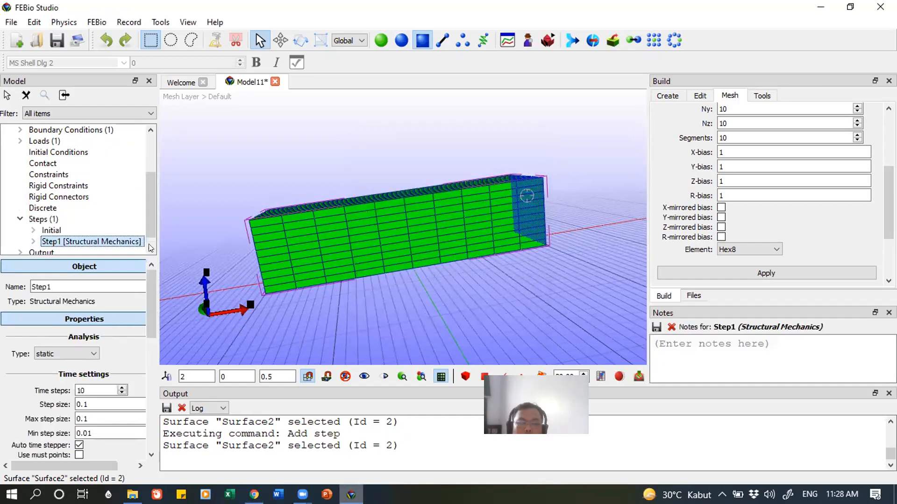
# - Examine the new analysis step's settings and the plotfile and logfile output variables
pyautogui.moveTo(149, 301); pyautogui.dragTo(152, 276)
pyautogui.moveTo(152, 185); pyautogui.dragTo(149, 222)
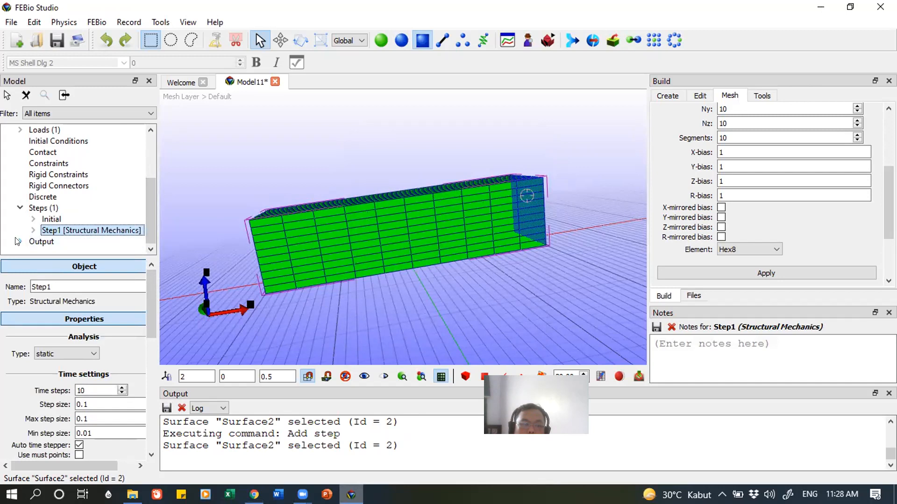
pyautogui.click(45, 241)
pyautogui.click(20, 242)
pyautogui.moveTo(148, 190); pyautogui.dragTo(133, 220)
pyautogui.click(63, 232)
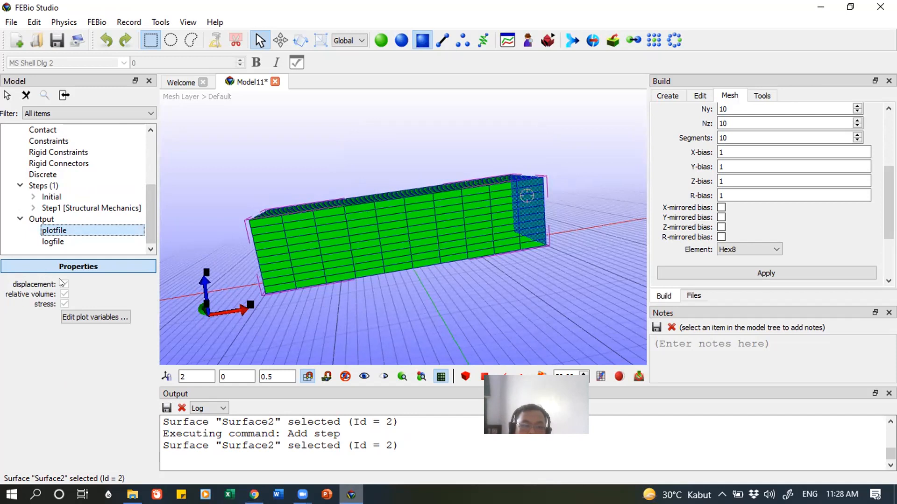
pyautogui.click(53, 242)
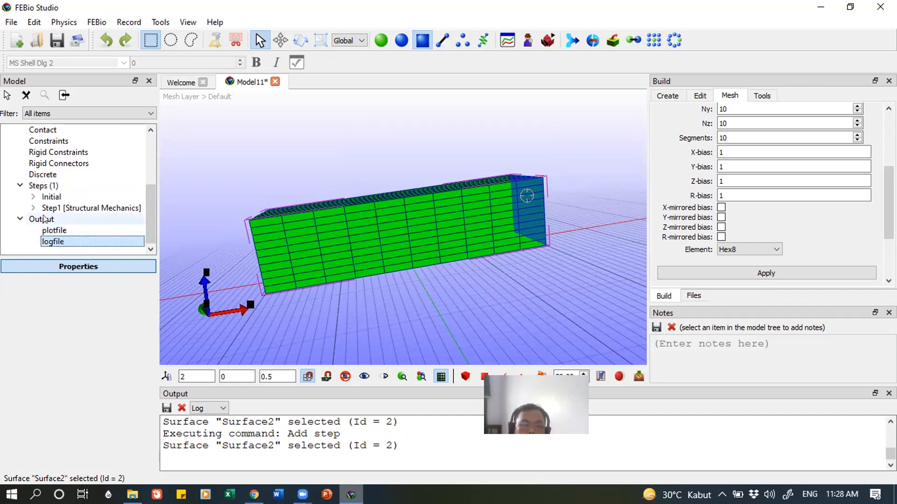
pyautogui.moveTo(150, 212); pyautogui.dragTo(163, 140)
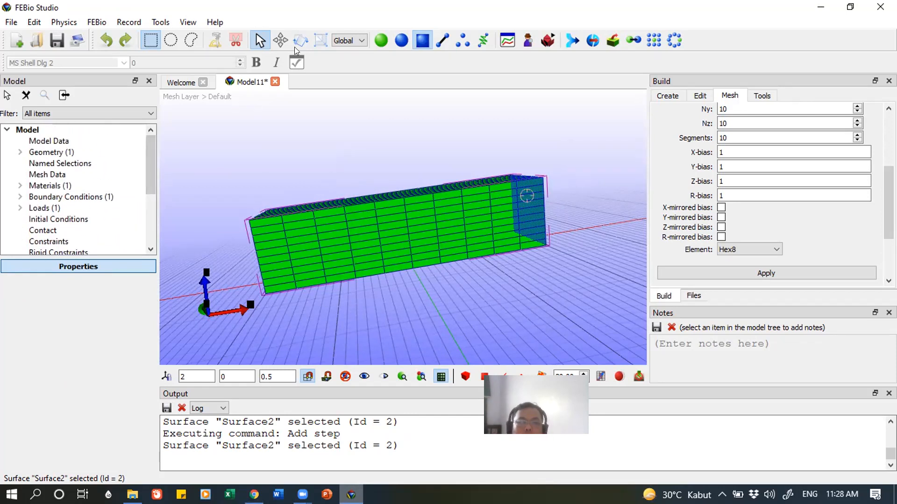
# - Save the model as Model11.fsm in the D: drive folder Teknobiomedik UNAIR\Bahan Ajar\2021\ganjil\PMI\coba
pyautogui.click(56, 42)
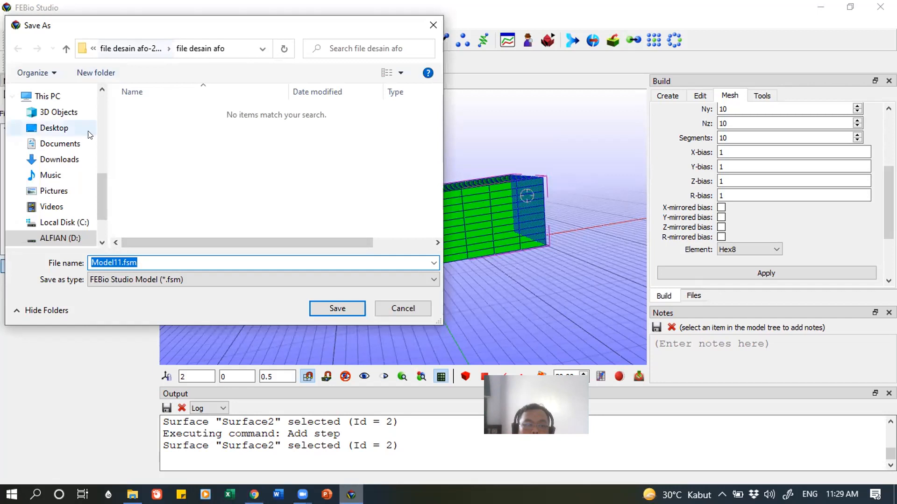
pyautogui.scroll(-2, 99, 213)
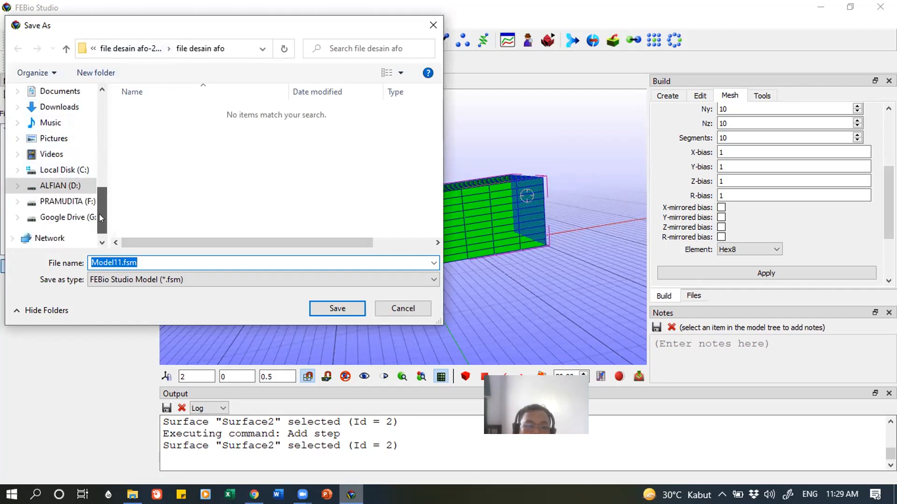
pyautogui.click(66, 186)
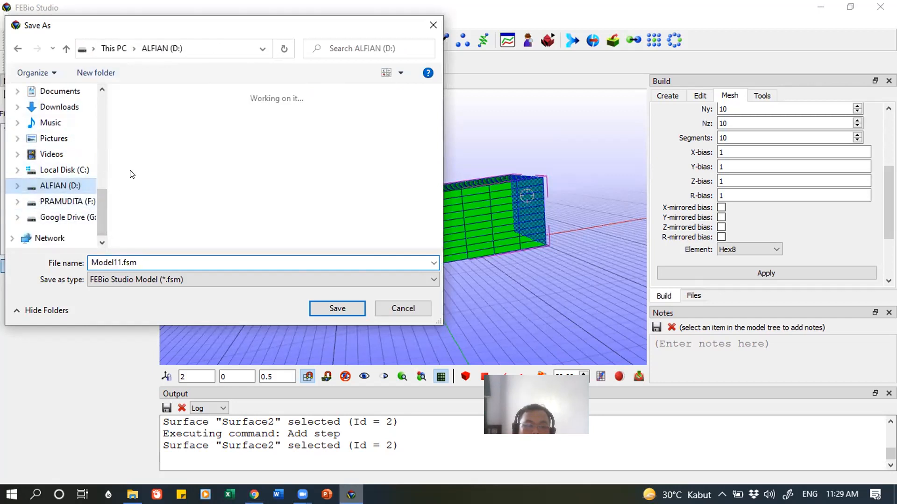
pyautogui.click(183, 122)
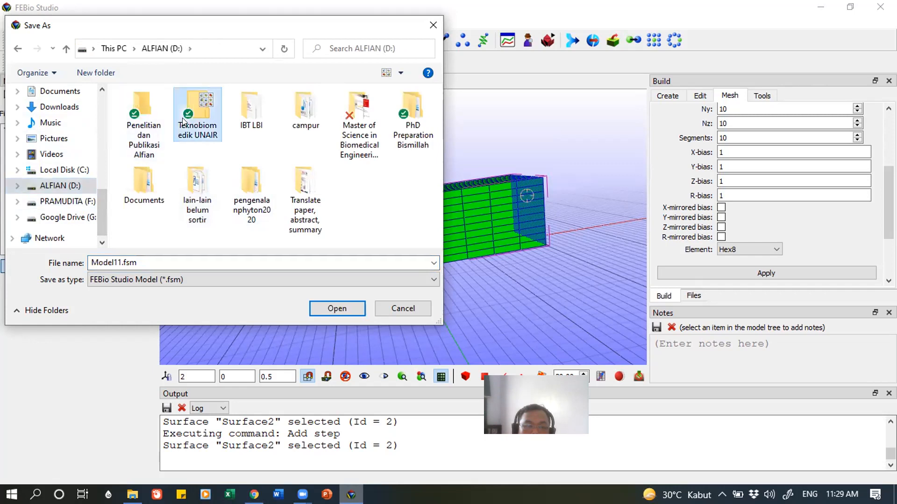
pyautogui.doubleClick(173, 133)
pyautogui.click(148, 139)
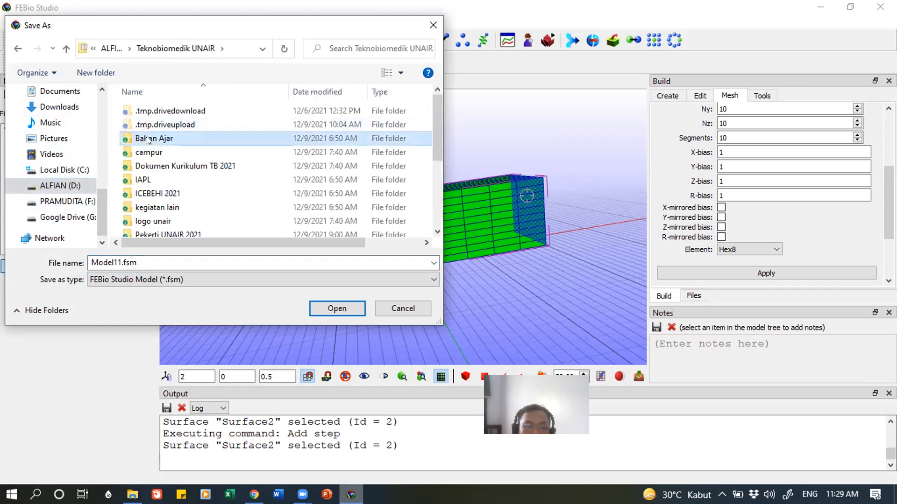
pyautogui.doubleClick(148, 139)
pyautogui.doubleClick(142, 134)
pyautogui.click(150, 112)
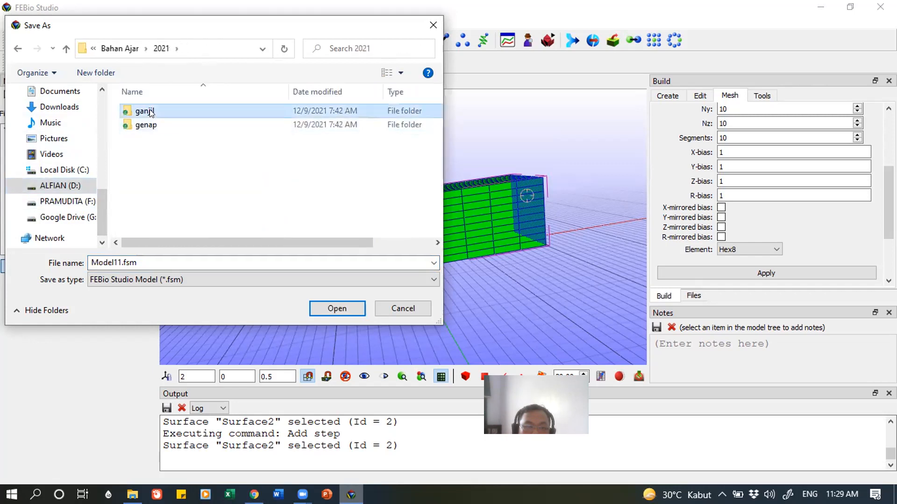
pyautogui.doubleClick(150, 112)
pyautogui.click(142, 165)
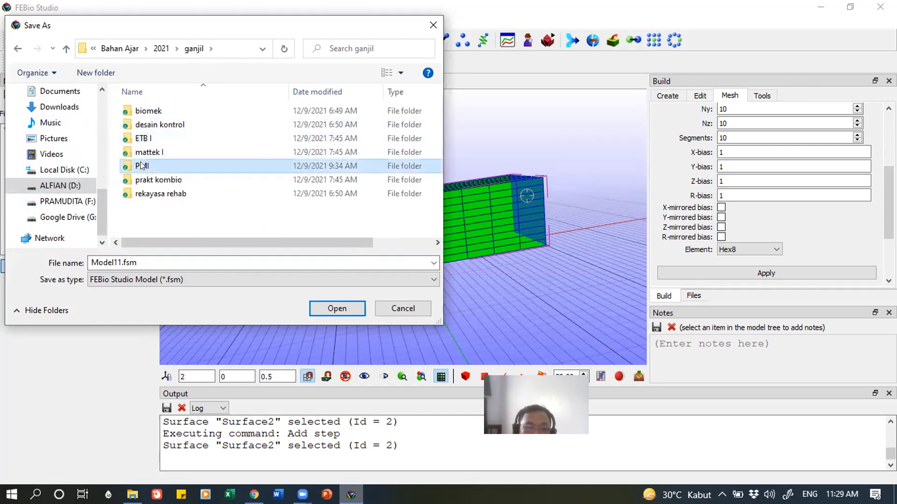
pyautogui.doubleClick(142, 165)
pyautogui.doubleClick(149, 112)
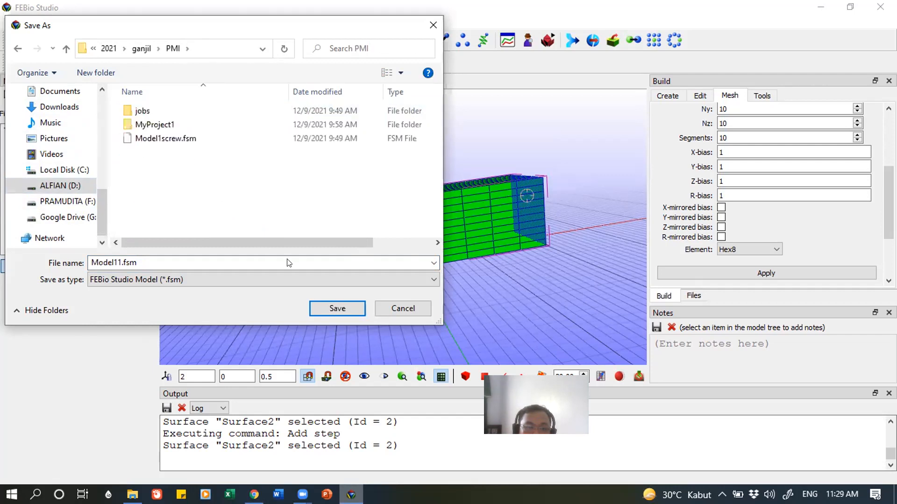
pyautogui.click(337, 304)
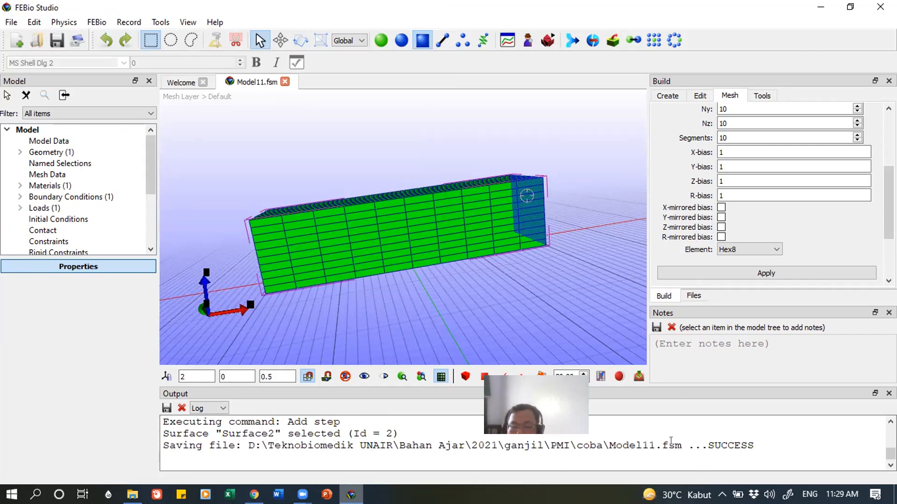
# - Enlarge the output log area and run the Model11 job with the FEBio 3.0 launch configuration, saving the document before the run
pyautogui.moveTo(691, 385); pyautogui.dragTo(690, 321)
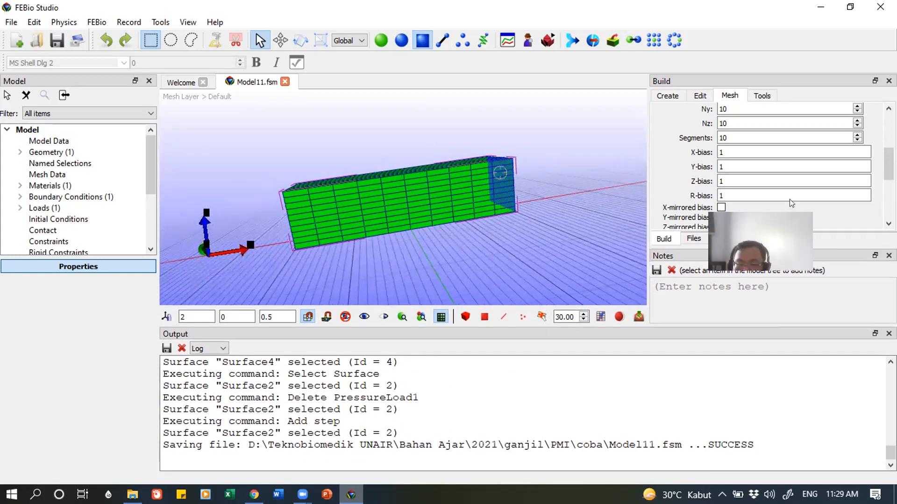
pyautogui.click(91, 23)
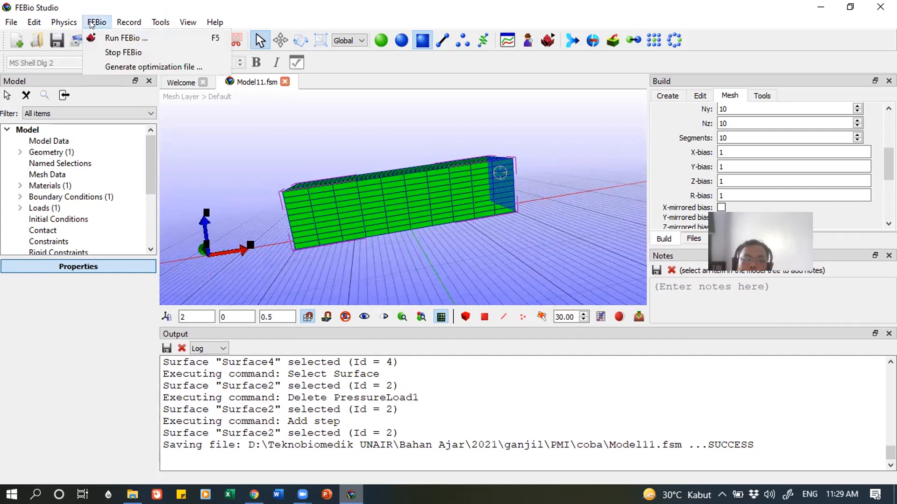
pyautogui.click(116, 38)
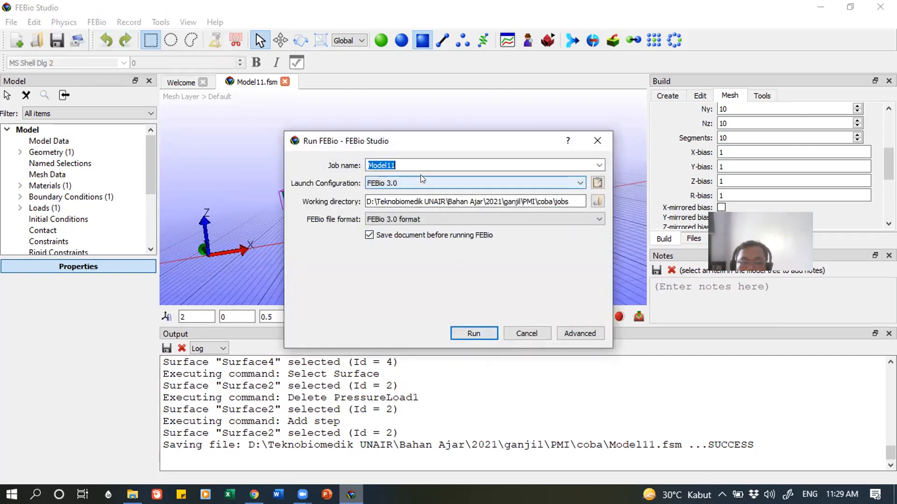
pyautogui.click(473, 333)
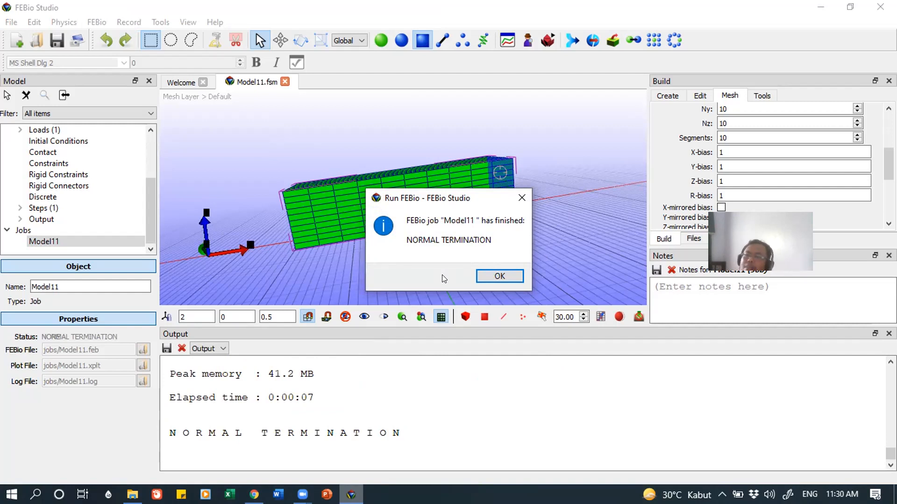
pyautogui.click(498, 277)
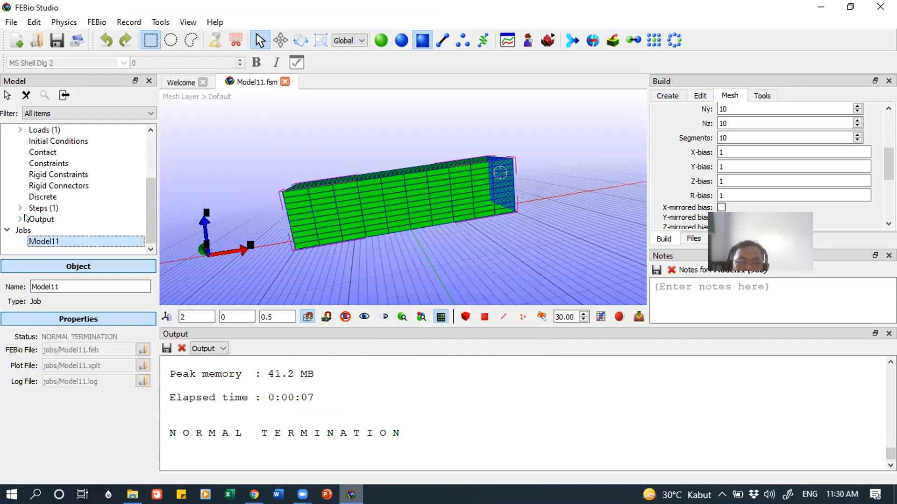
# - Open the results of the Model11 job and play the uncoloured model's animation through the time states, stopping at time 0.7
pyautogui.doubleClick(46, 241)
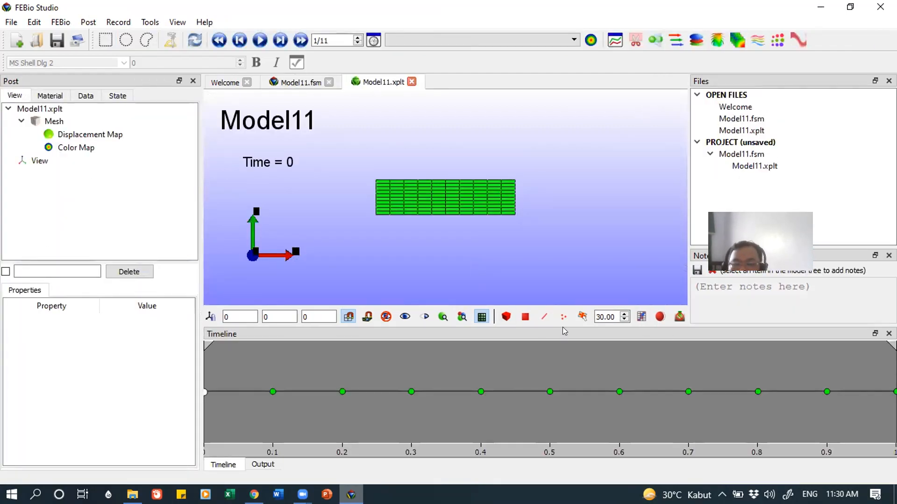
pyautogui.moveTo(561, 322); pyautogui.dragTo(584, 435)
pyautogui.moveTo(558, 194); pyautogui.dragTo(516, 236)
pyautogui.scroll(5, 516, 236)
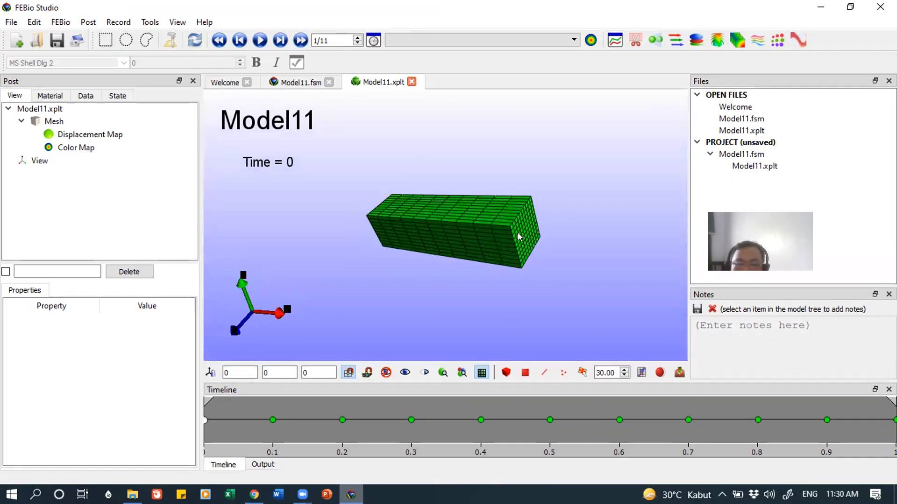
pyautogui.moveTo(351, 186)
pyautogui.mouseDown()
pyautogui.moveTo(379, 183)
pyautogui.moveTo(348, 188)
pyautogui.mouseUp()
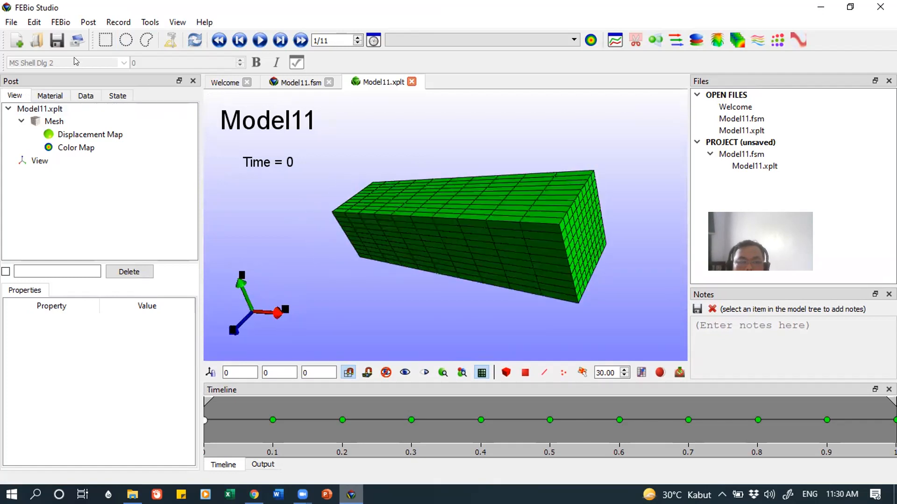
pyautogui.click(260, 41)
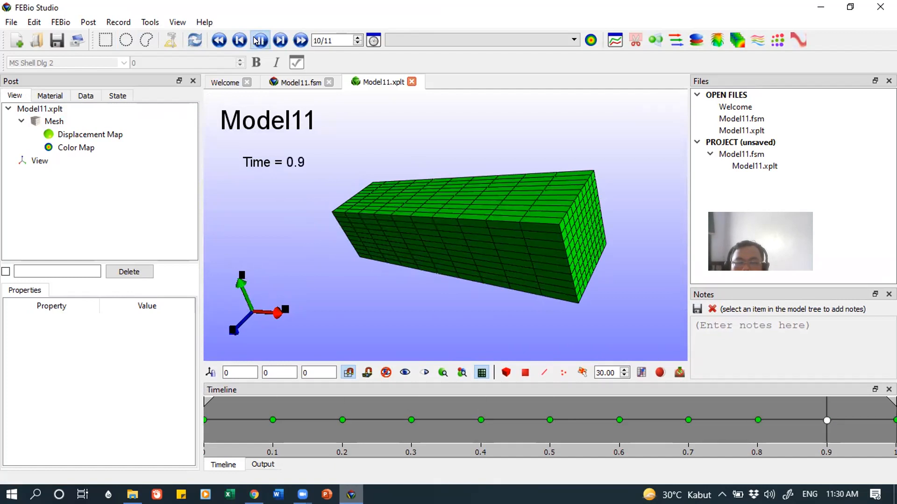
pyautogui.click(260, 41)
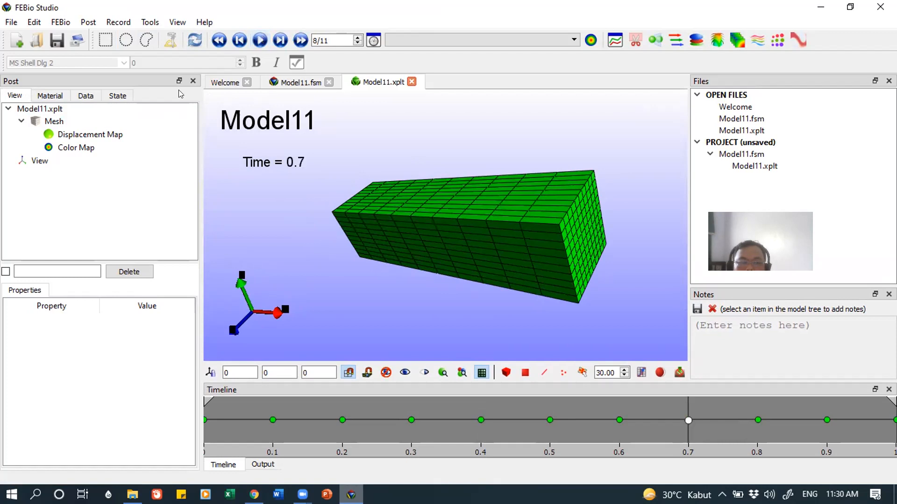
# - Colour the results by Effective stress, play the time animation and inspect the stress distribution along the box's long side
pyautogui.click(80, 148)
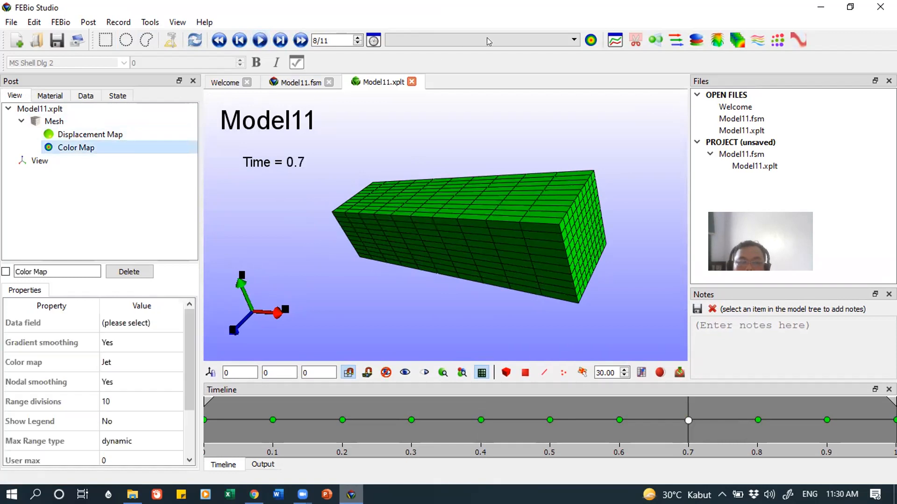
pyautogui.click(519, 40)
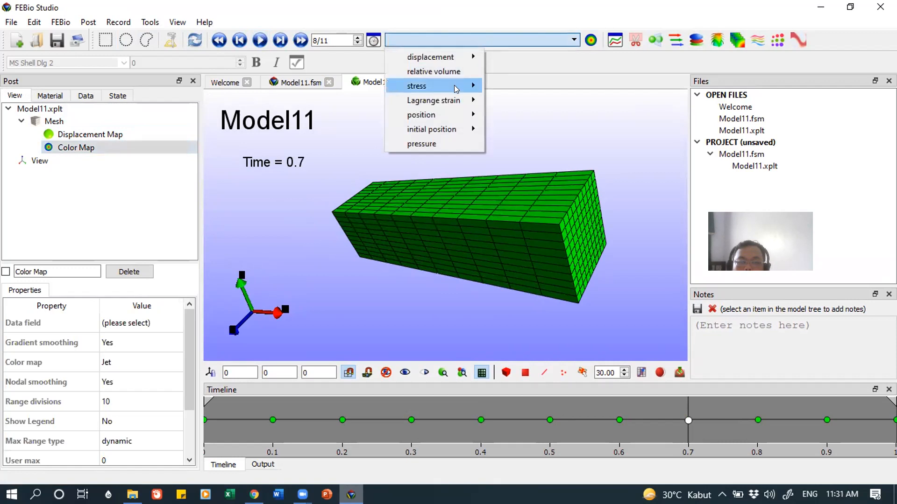
pyautogui.moveTo(456, 86)
pyautogui.click(520, 172)
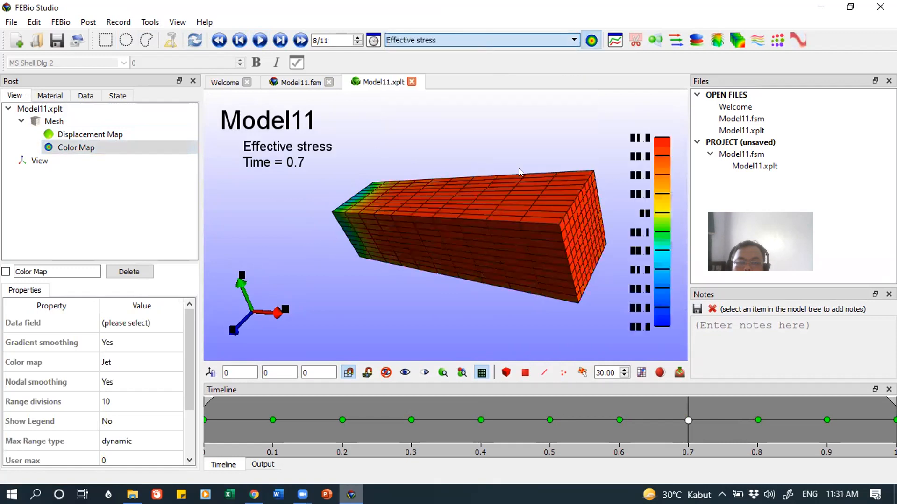
pyautogui.click(259, 41)
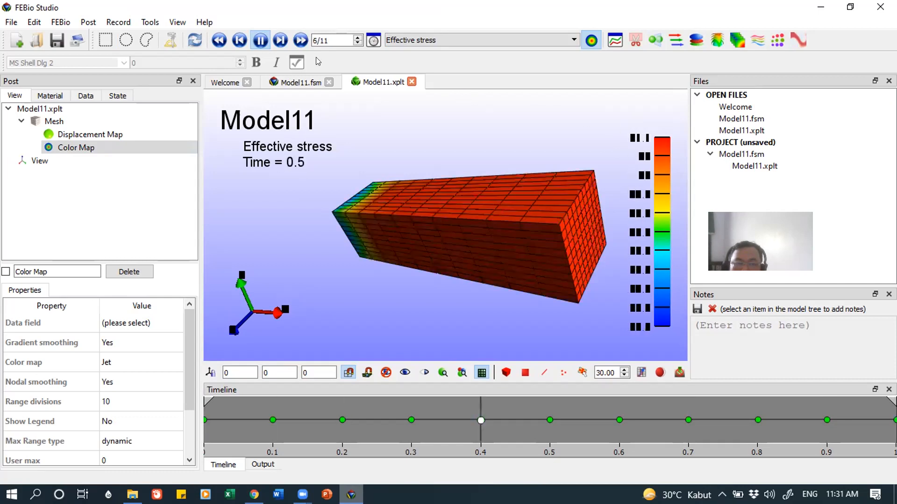
pyautogui.click(262, 40)
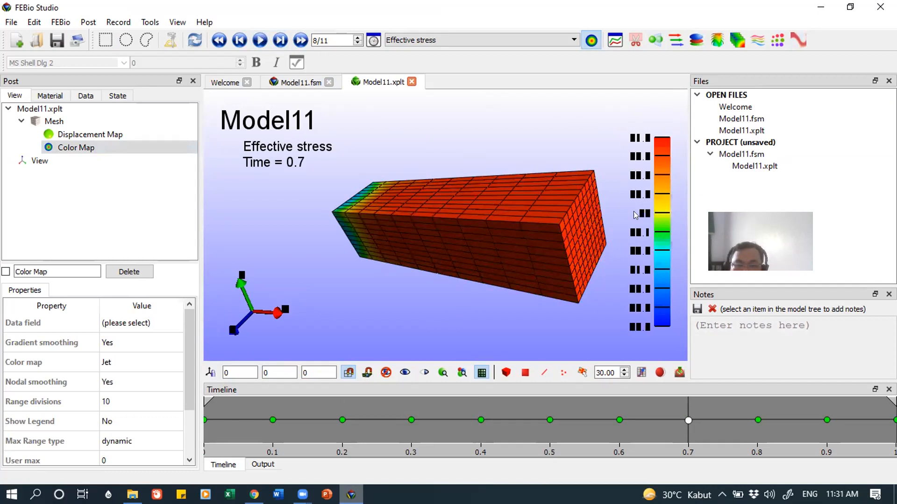
pyautogui.moveTo(489, 279); pyautogui.dragTo(527, 264)
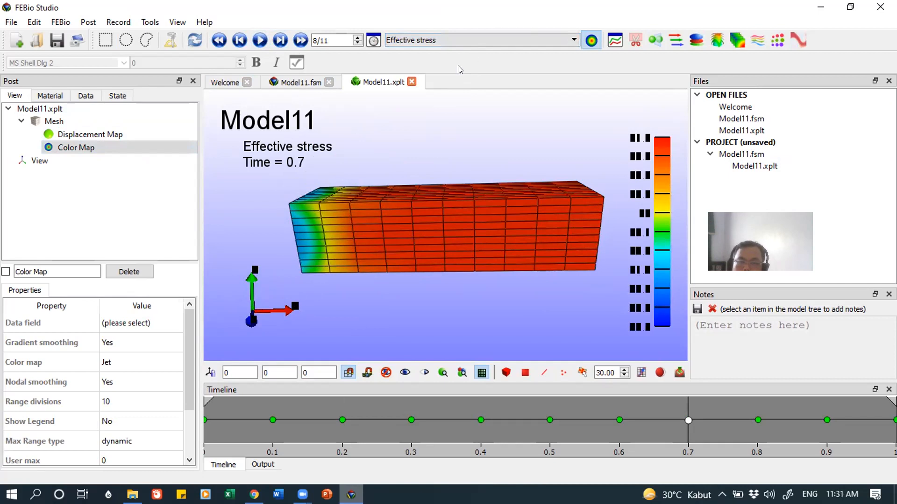
# - Switch the result colouring to Total displacement and play the time animation, stopping at time 0.5
pyautogui.click(468, 36)
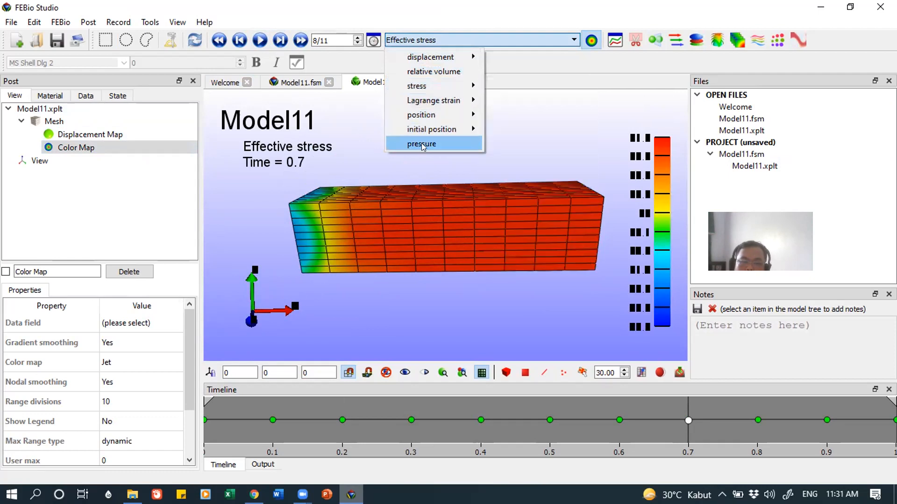
pyautogui.moveTo(445, 57)
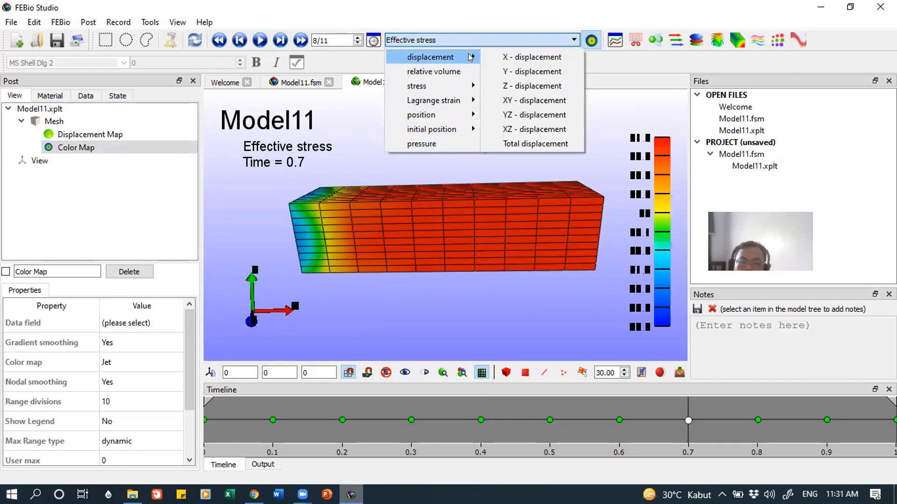
pyautogui.click(516, 144)
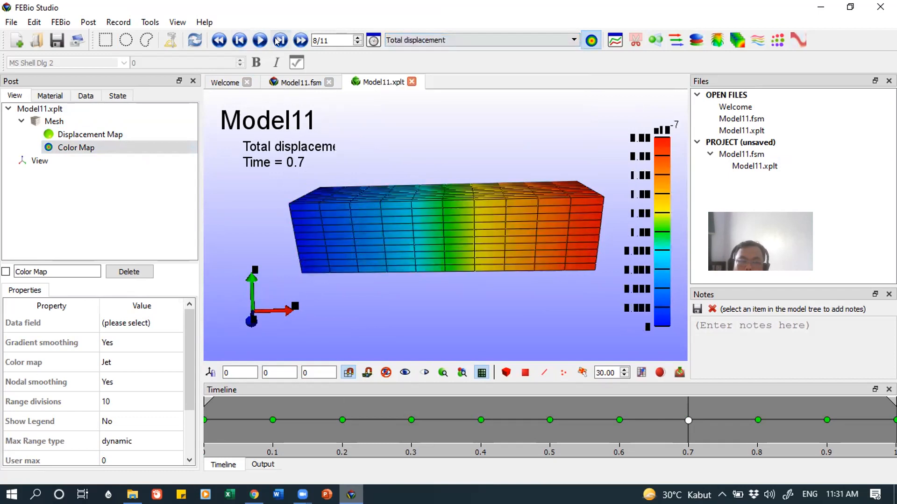
pyautogui.click(260, 41)
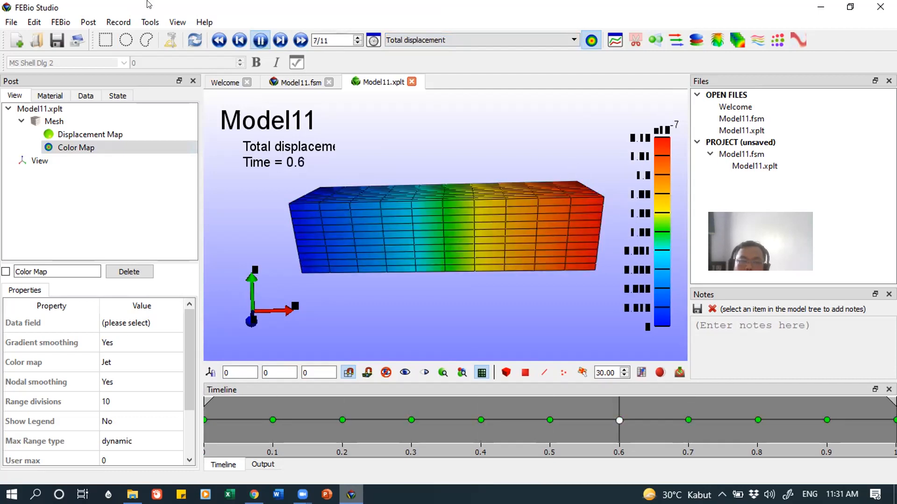
pyautogui.click(260, 41)
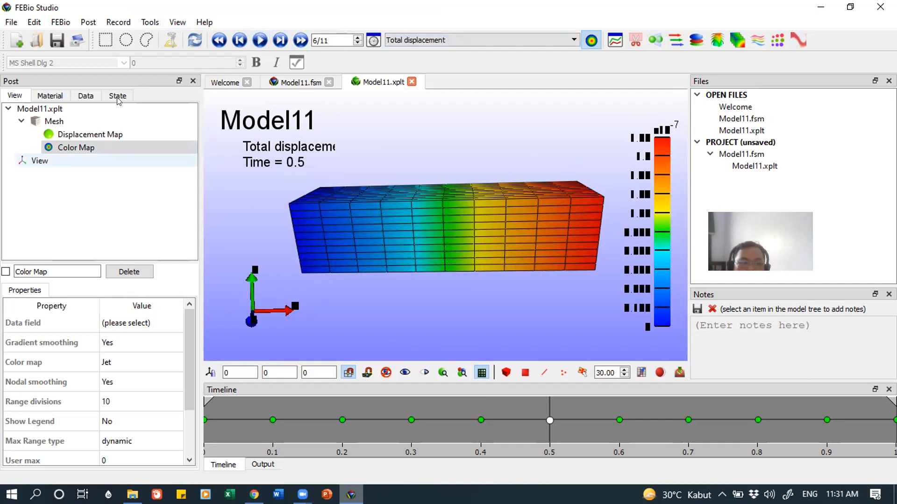
# - Return to the Model11.fsm model and delete its existing pressure load
pyautogui.click(296, 83)
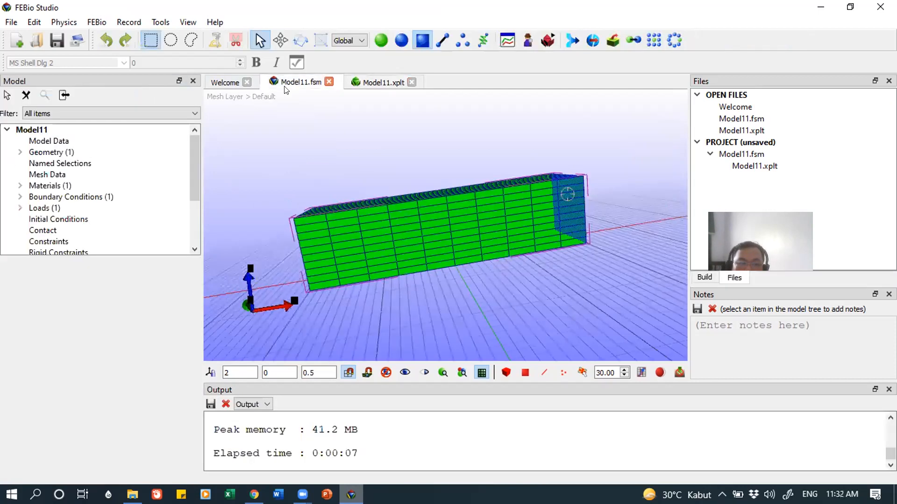
pyautogui.click(43, 209)
pyautogui.click(20, 208)
pyautogui.click(56, 219)
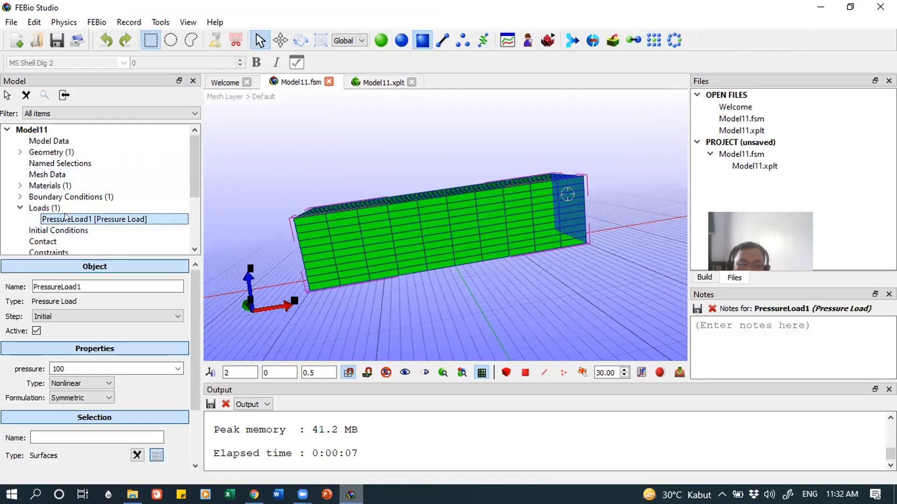
pyautogui.rightClick(65, 220)
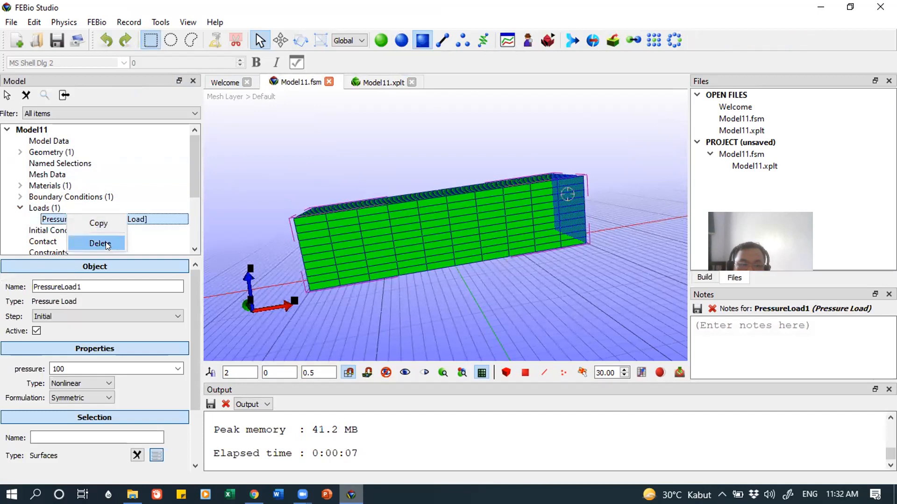
pyautogui.click(99, 243)
# - Add a nodal load in the Initial step with x-force 1000 on the selected end face of the box
pyautogui.rightClick(47, 209)
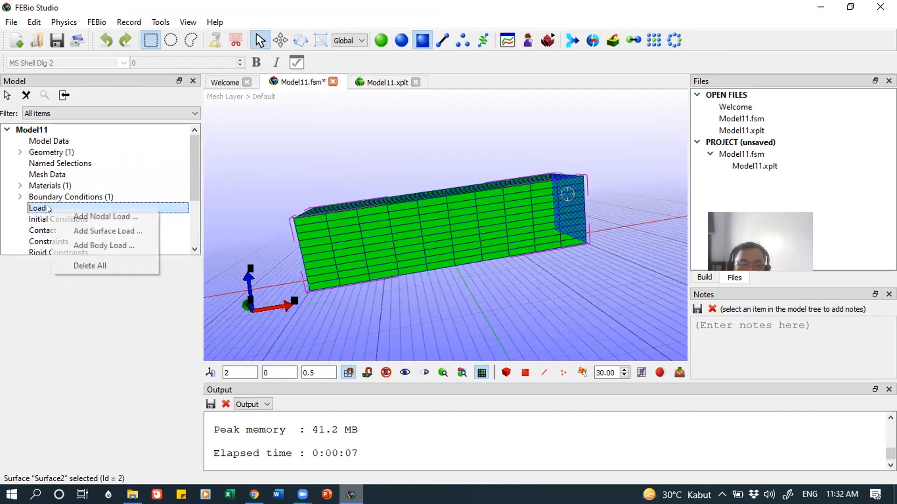
pyautogui.click(77, 218)
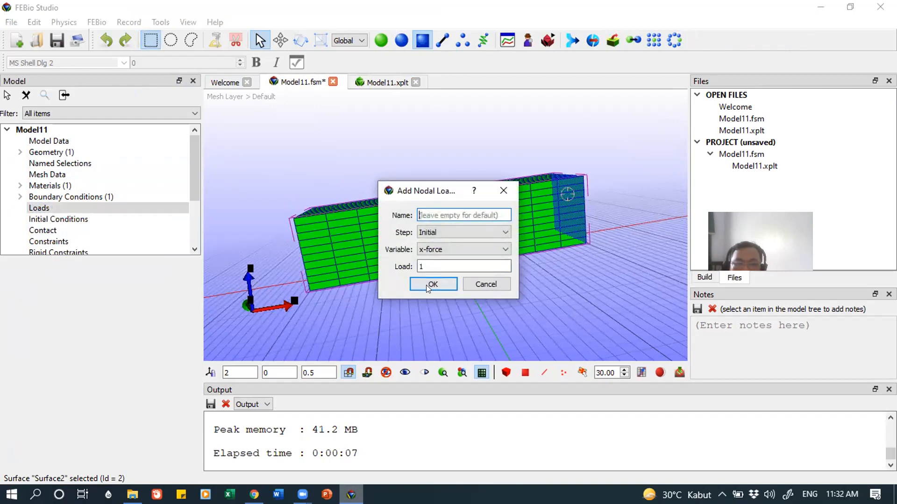
pyautogui.click(440, 267)
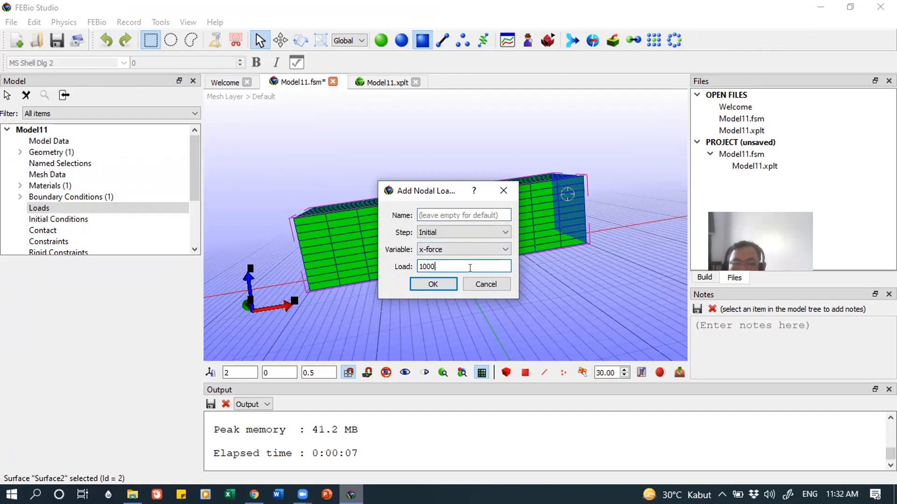
pyautogui.click(424, 282)
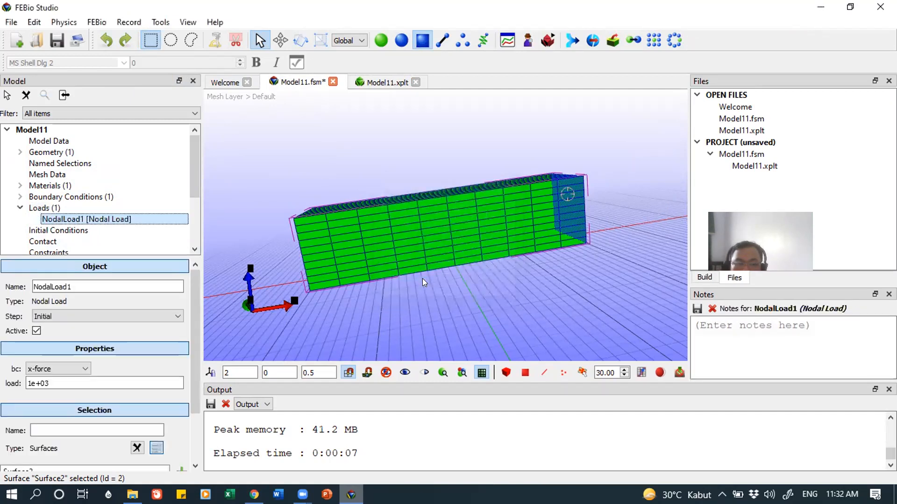
pyautogui.moveTo(189, 284); pyautogui.dragTo(182, 363)
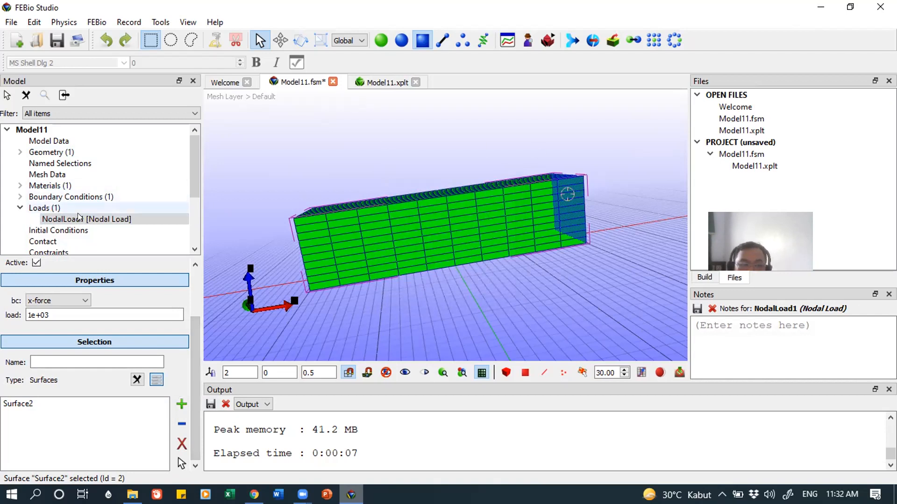
# - Run the Model11 job with the FEBio 3.0 configuration, saving the document first, and enlarge the output log to follow the solution
pyautogui.moveTo(190, 156); pyautogui.dragTo(193, 206)
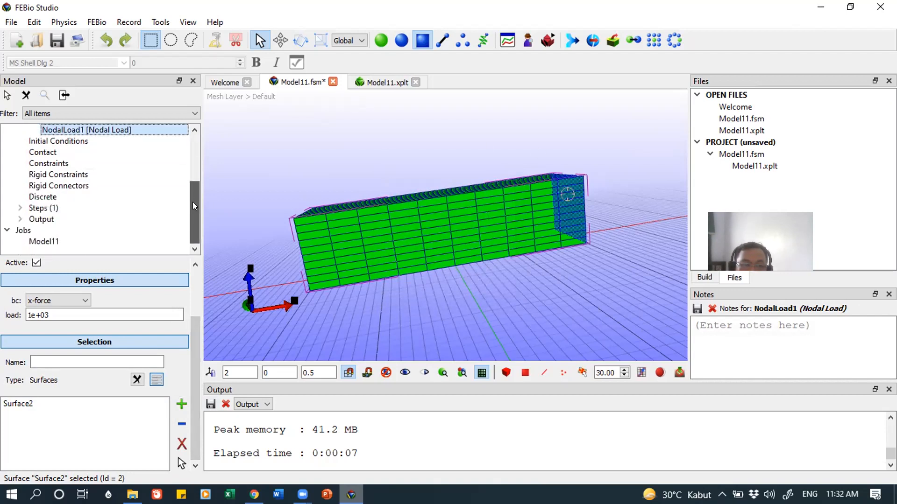
pyautogui.doubleClick(96, 13)
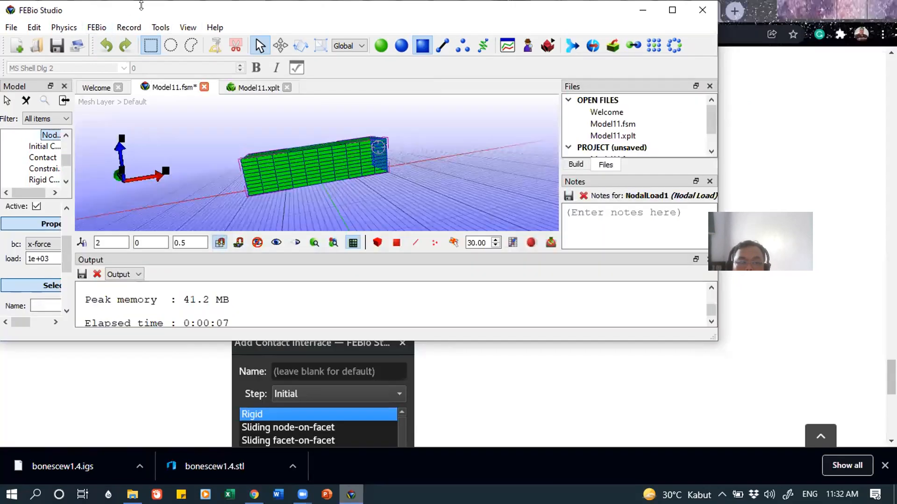
pyautogui.moveTo(190, 10); pyautogui.dragTo(261, 77)
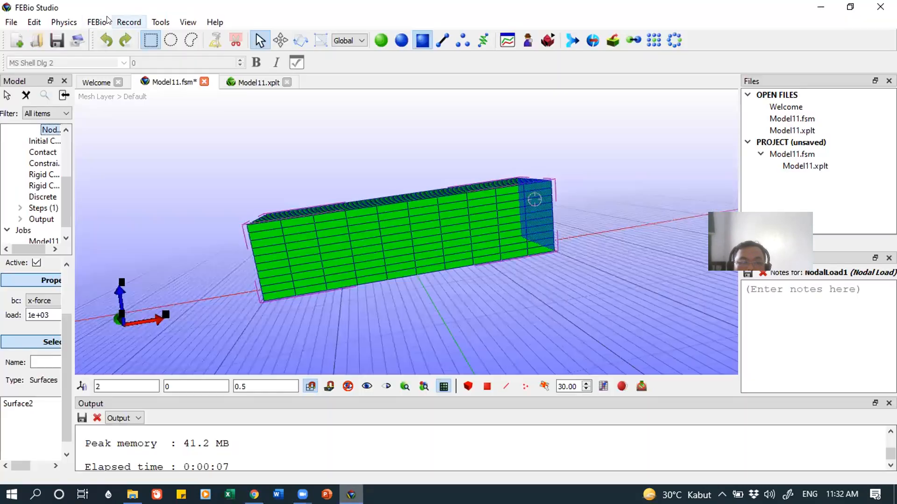
pyautogui.click(99, 23)
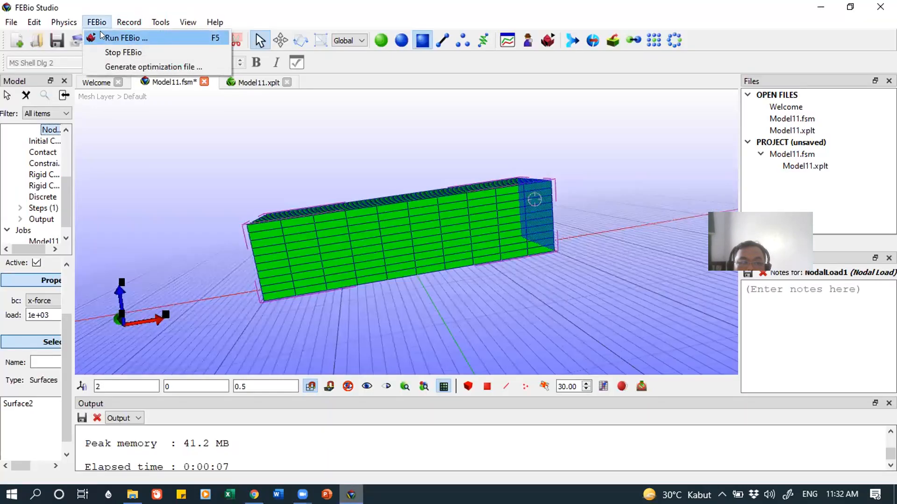
pyautogui.click(102, 37)
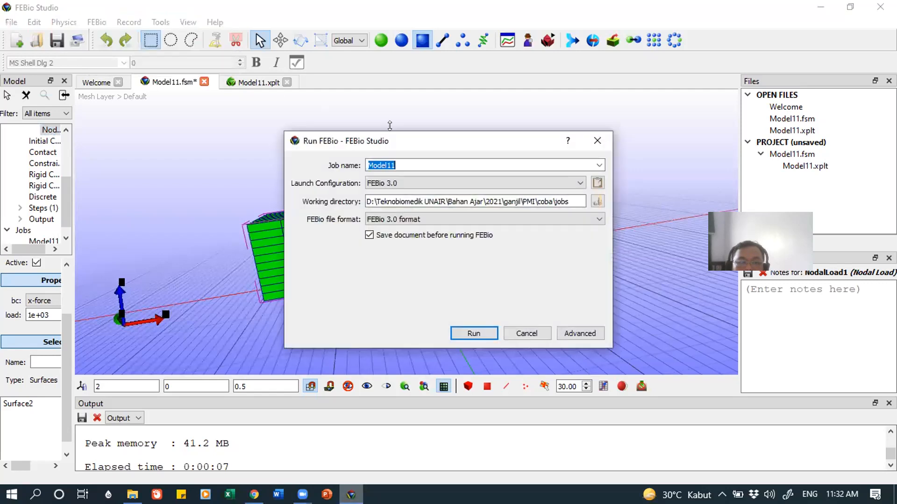
pyautogui.click(479, 335)
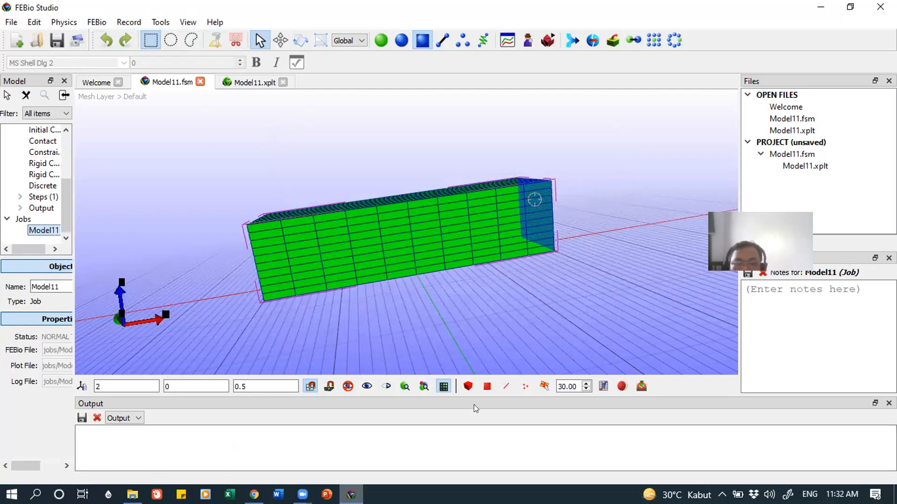
pyautogui.moveTo(481, 396); pyautogui.dragTo(462, 288)
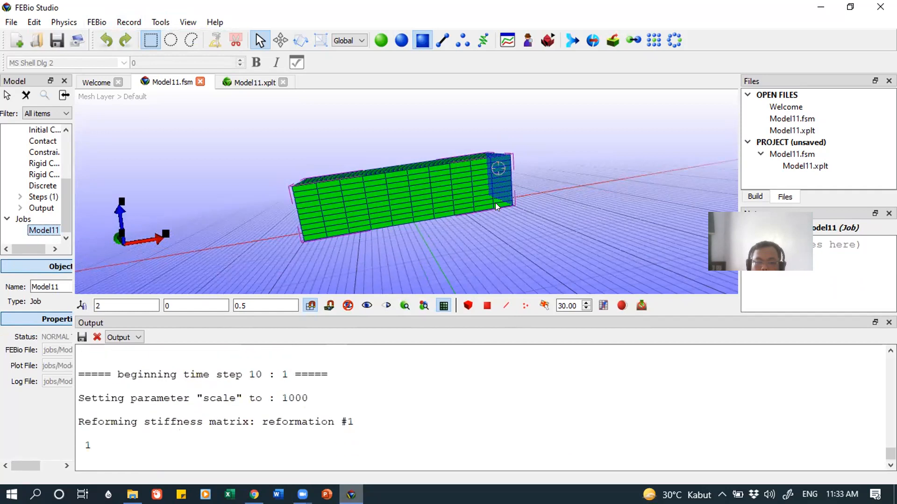
pyautogui.click(487, 281)
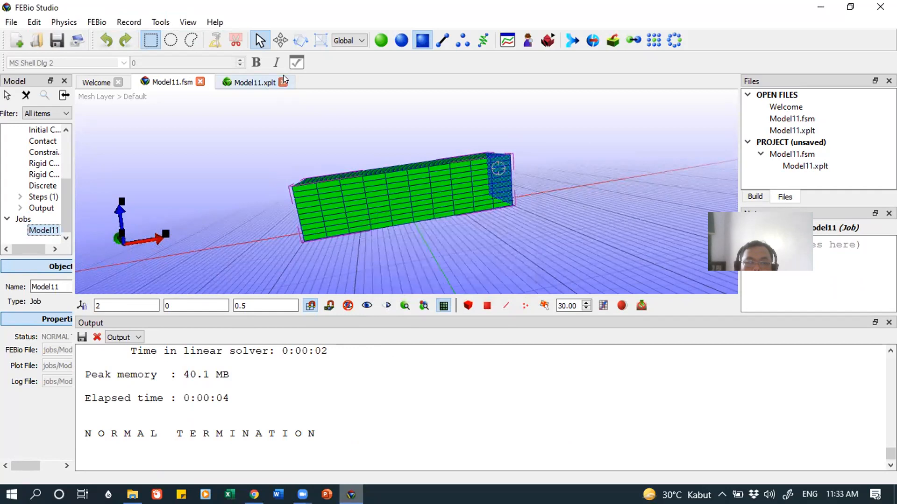
# - Close the old Model11.xplt results and open the new results from the Model11 job
pyautogui.click(283, 80)
pyautogui.moveTo(70, 173); pyautogui.dragTo(140, 174)
pyautogui.click(36, 220)
pyautogui.click(18, 219)
pyautogui.click(57, 230)
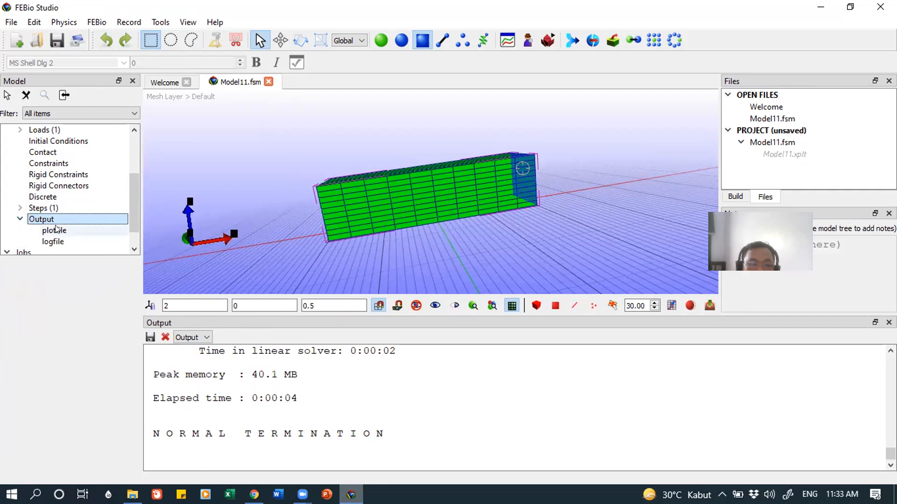
pyautogui.click(41, 219)
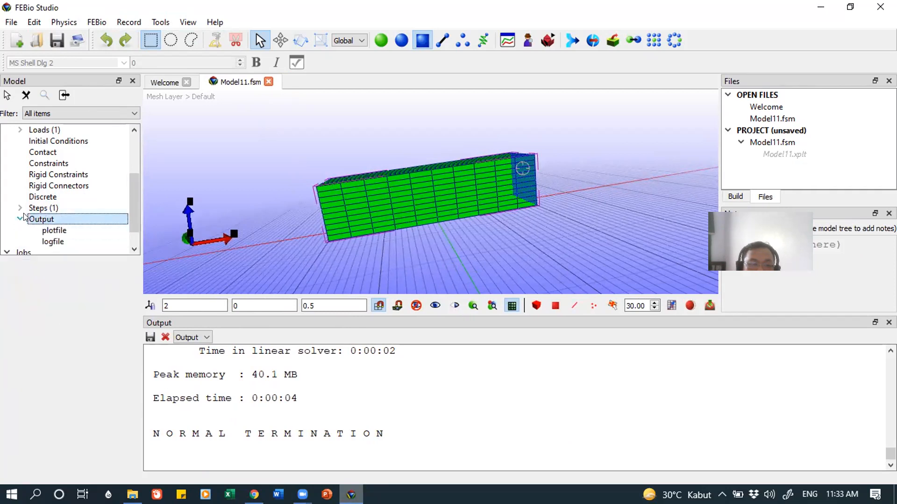
pyautogui.scroll(-1, 47, 236)
pyautogui.doubleClick(47, 240)
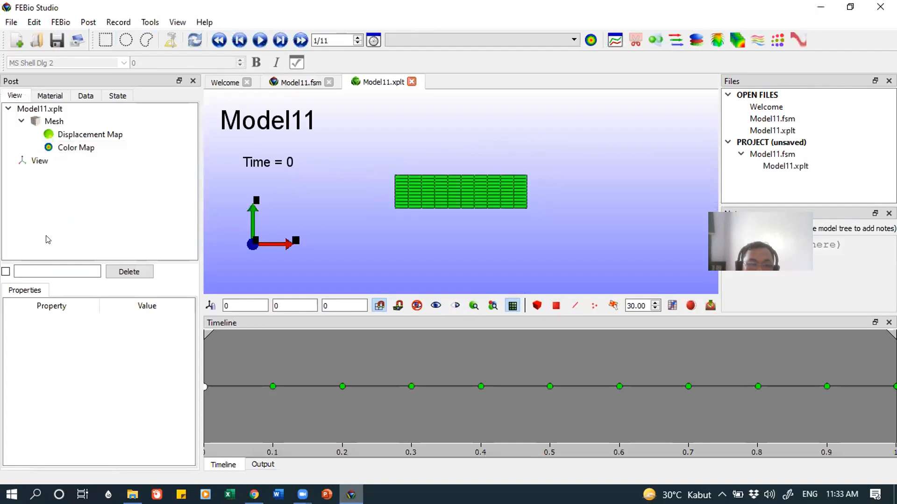
# - View the uncoloured box obliquely from above and play its animation through the time states, then stop it
pyautogui.moveTo(435, 140); pyautogui.dragTo(415, 168)
pyautogui.moveTo(462, 147); pyautogui.dragTo(444, 194)
pyautogui.scroll(5, 443, 193)
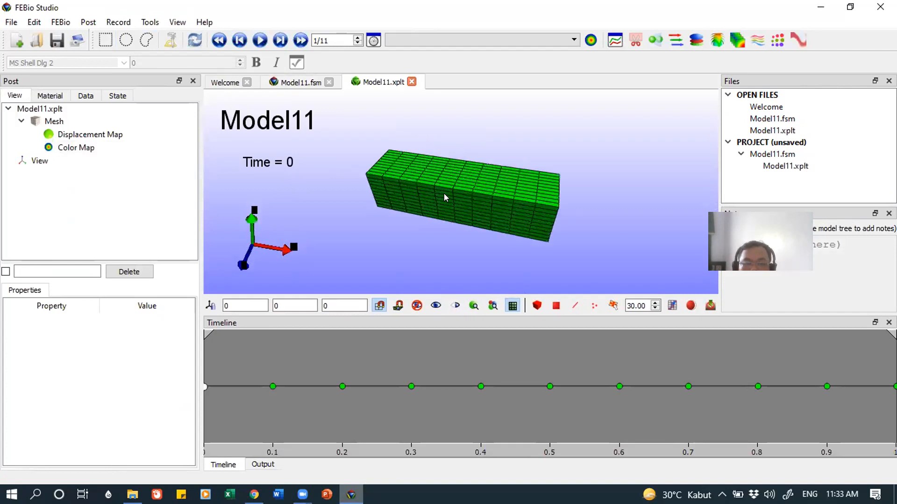
pyautogui.click(260, 41)
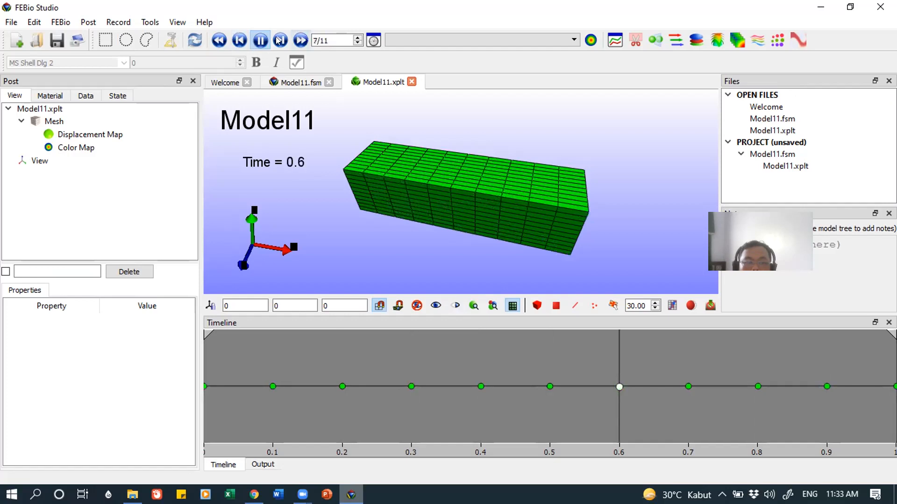
pyautogui.click(260, 41)
# - Colour the nodal-load results by Total displacement and play the time animation
pyautogui.click(571, 41)
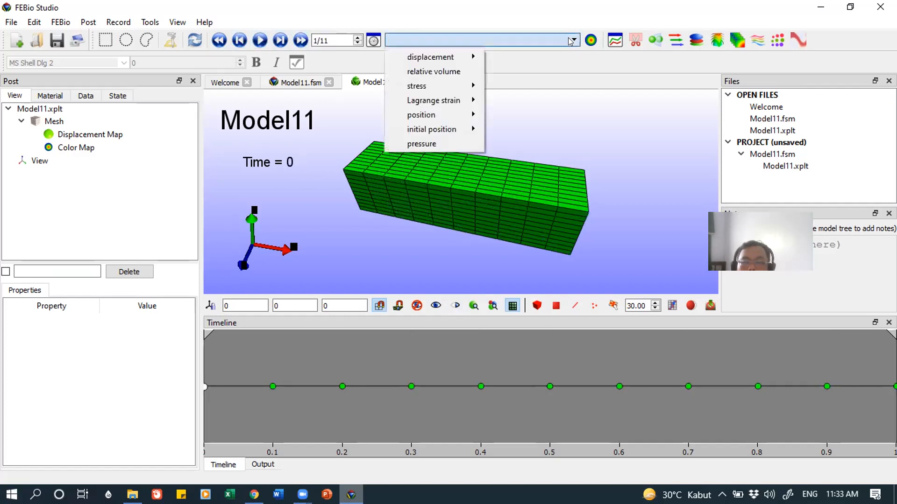
pyautogui.moveTo(459, 58)
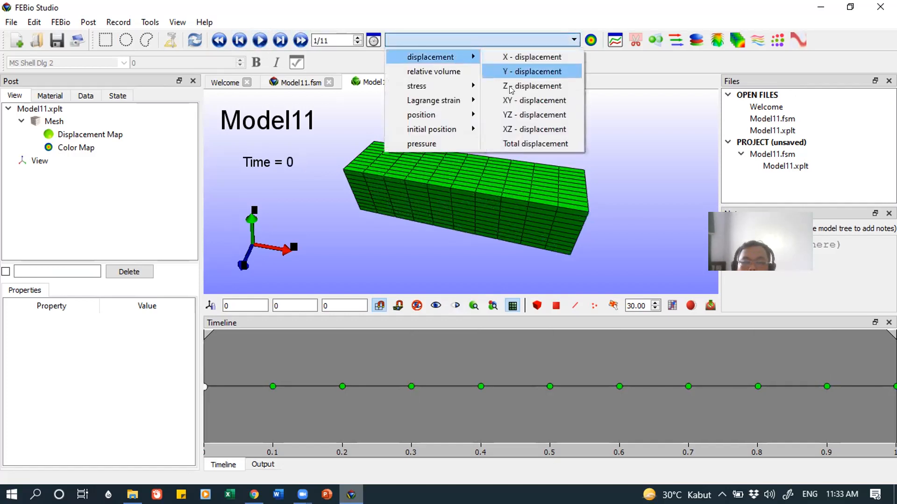
pyautogui.click(531, 143)
pyautogui.click(260, 41)
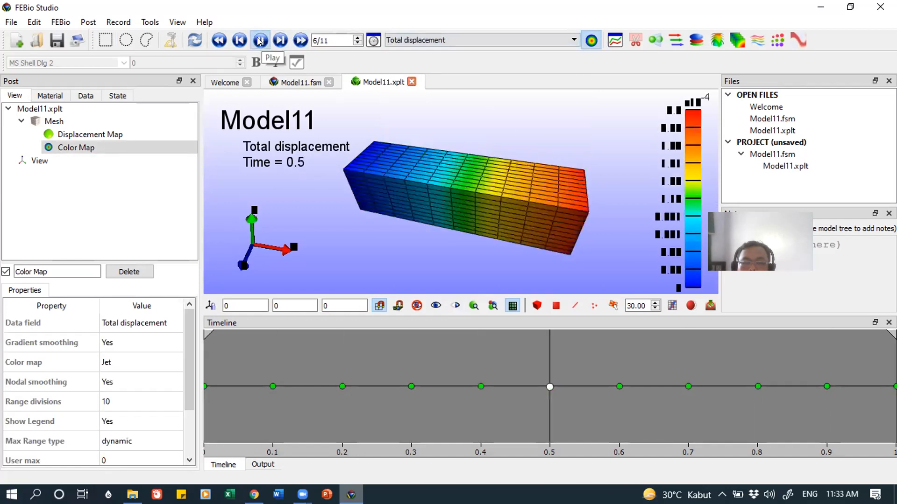
# - Switch the result colouring to Effective stress while the animation plays, and pause it at time 0.6
pyautogui.click(573, 41)
pyautogui.moveTo(439, 86)
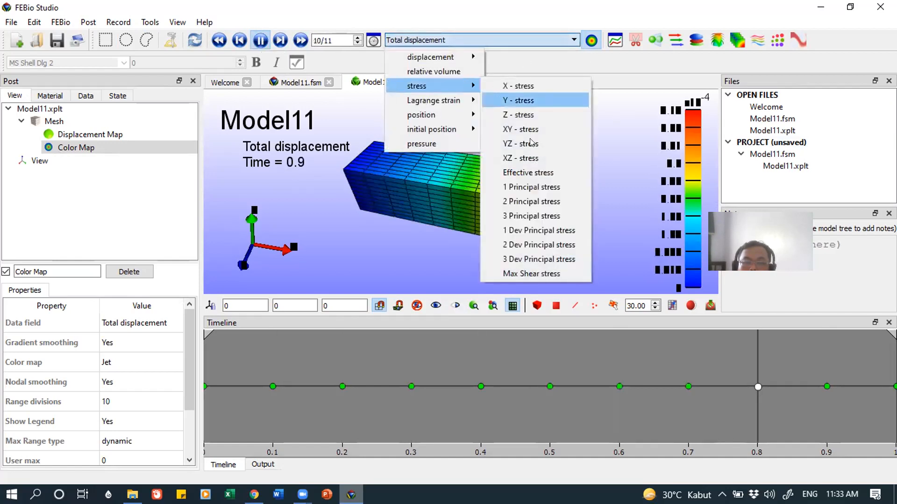
pyautogui.click(539, 173)
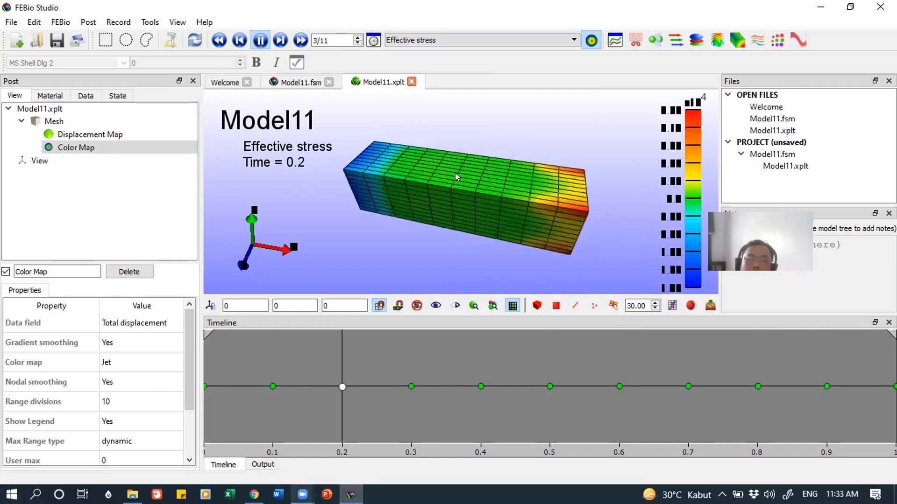
pyautogui.click(259, 40)
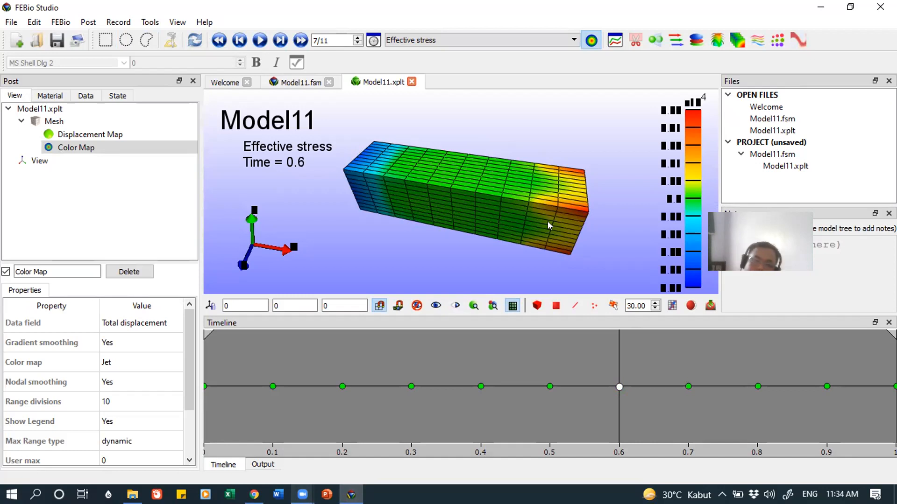
# - Check the loaded face in Model11.fsm, then hide the result's mesh lines and inspect the effective stress on that end face
pyautogui.click(289, 83)
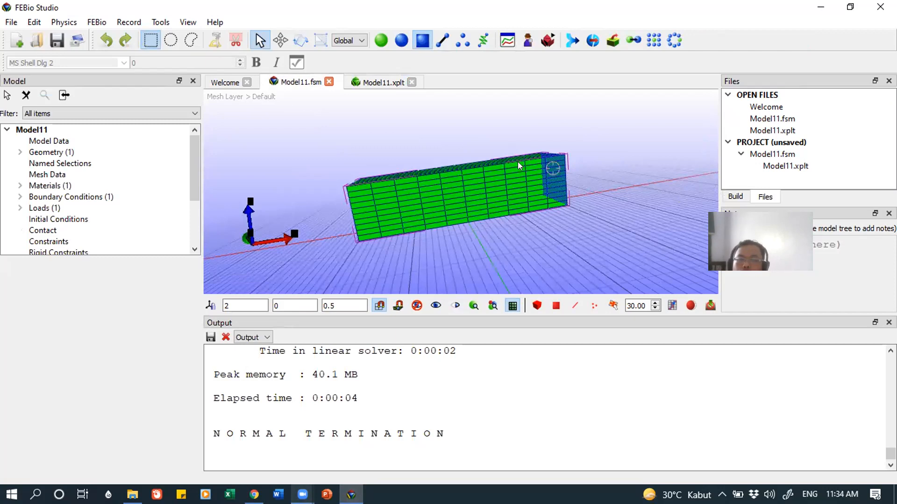
pyautogui.click(376, 83)
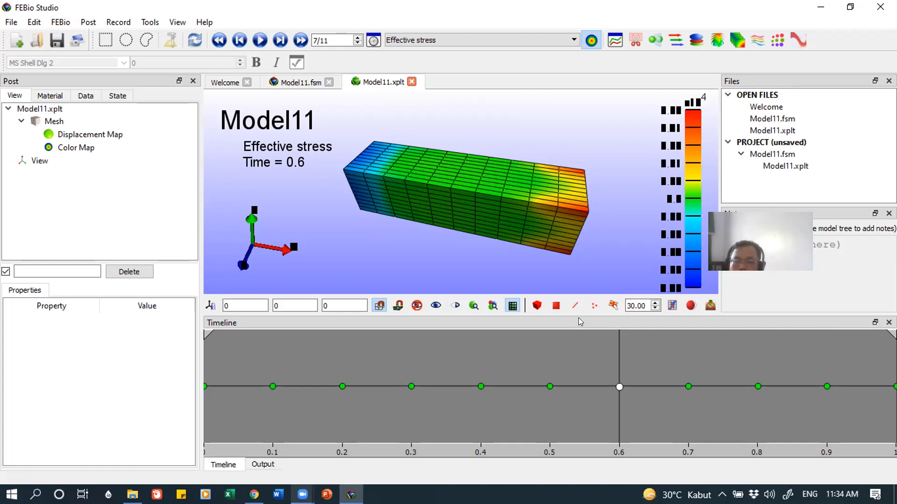
pyautogui.moveTo(582, 315); pyautogui.dragTo(575, 397)
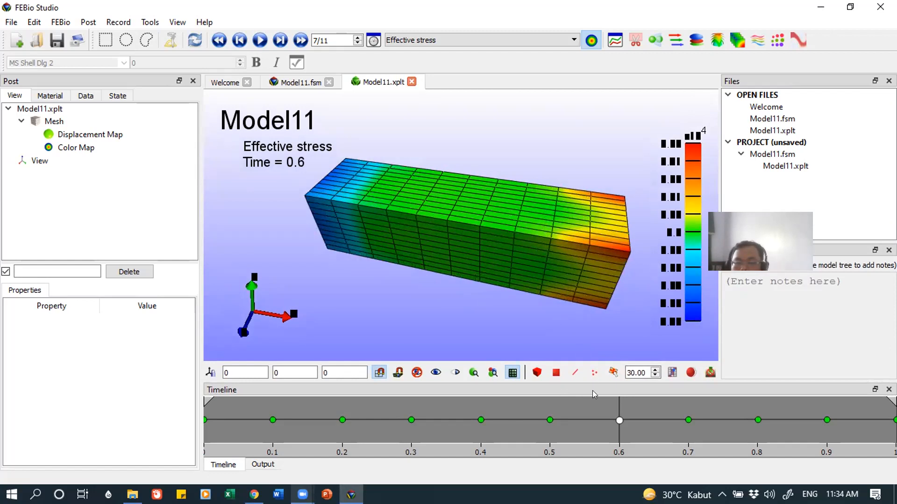
pyautogui.rightClick(614, 253)
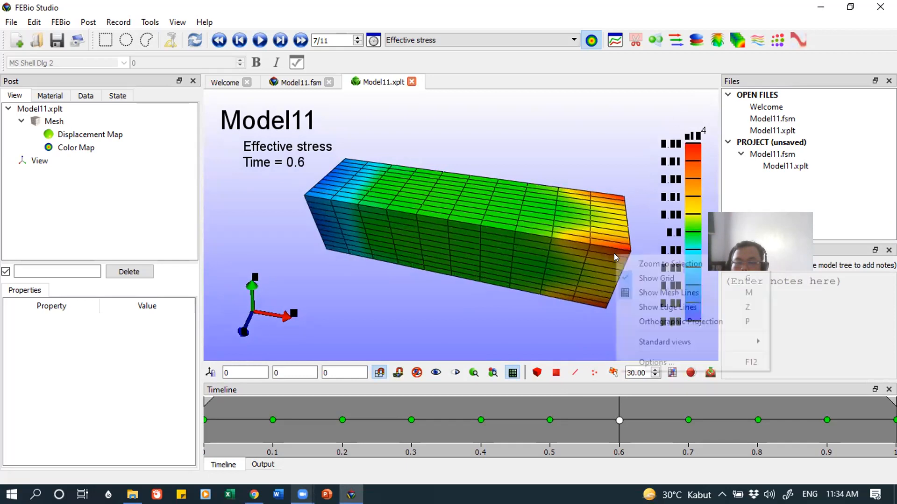
pyautogui.click(625, 292)
pyautogui.moveTo(612, 236); pyautogui.dragTo(549, 226)
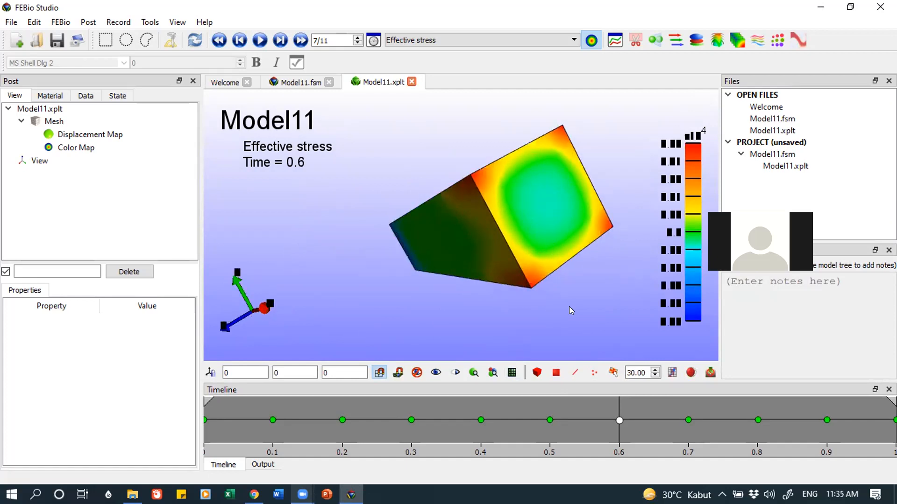
pyautogui.moveTo(569, 306); pyautogui.dragTo(583, 318)
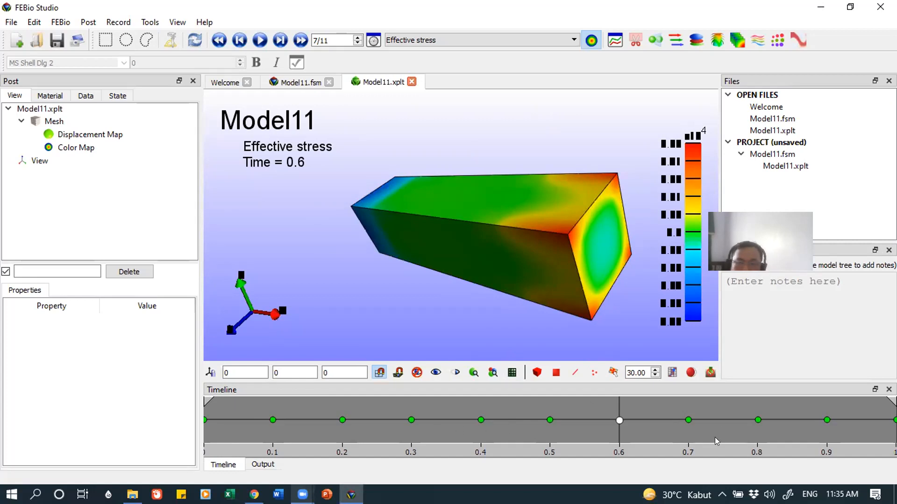
# - Return to Model11.fsm and review the time settings of the Step1 structural mechanics analysis
pyautogui.click(298, 83)
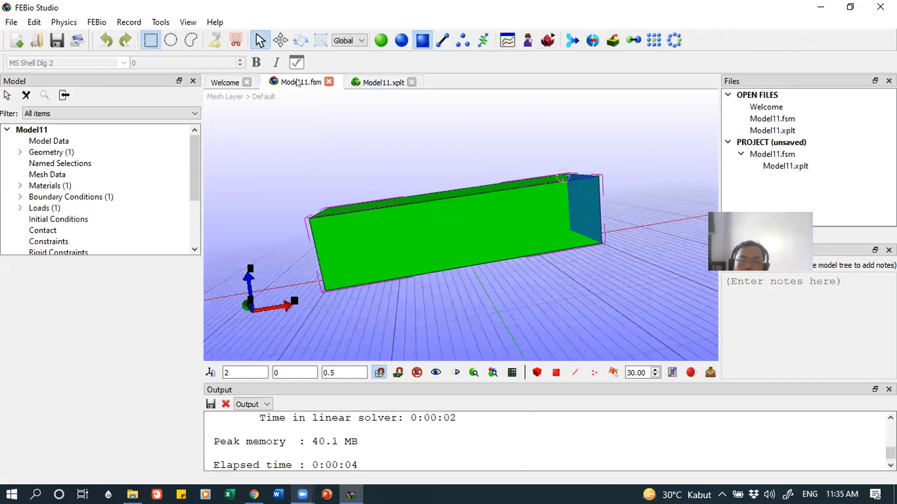
pyautogui.moveTo(191, 139); pyautogui.dragTo(194, 200)
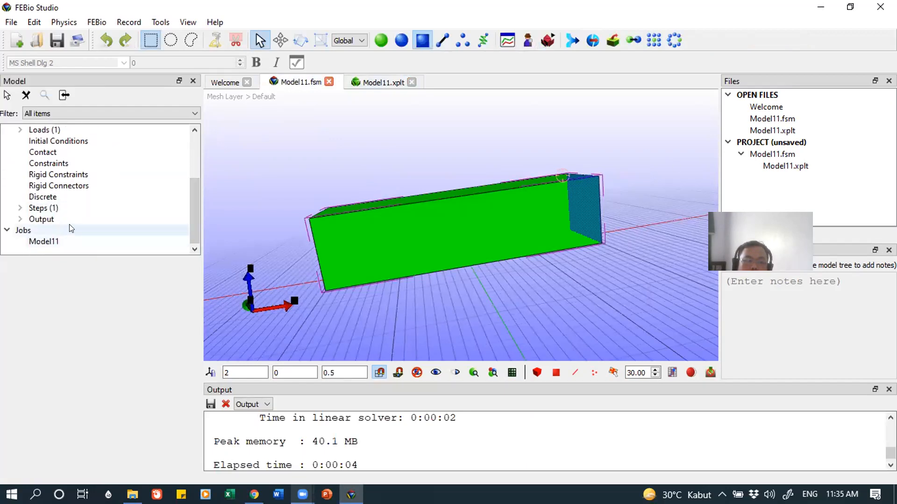
pyautogui.click(37, 212)
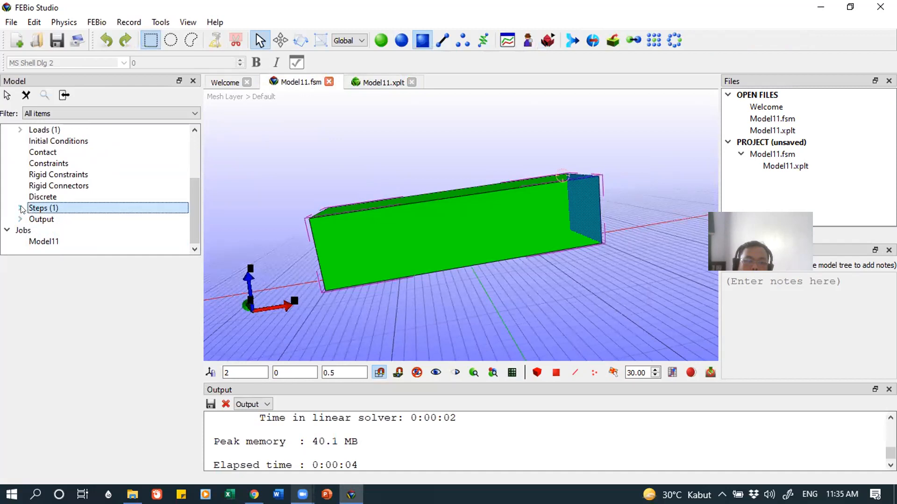
pyautogui.click(20, 208)
pyautogui.click(53, 231)
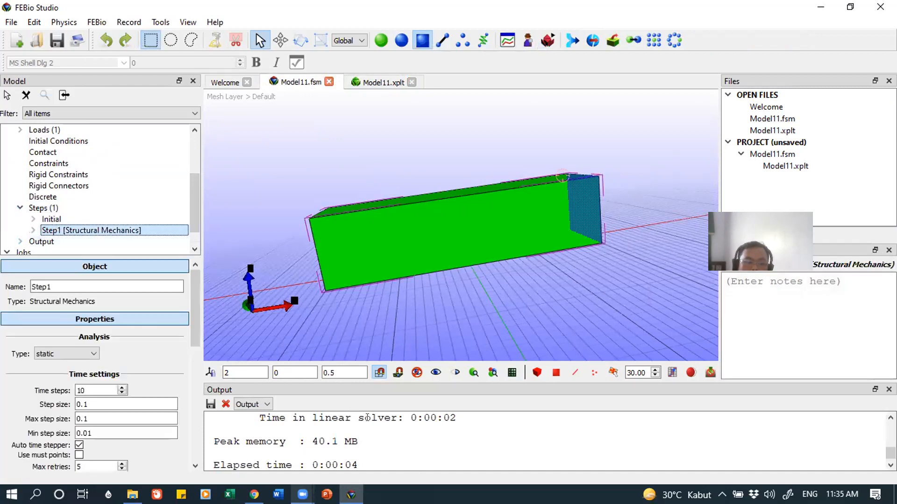
pyautogui.moveTo(192, 287); pyautogui.dragTo(189, 327)
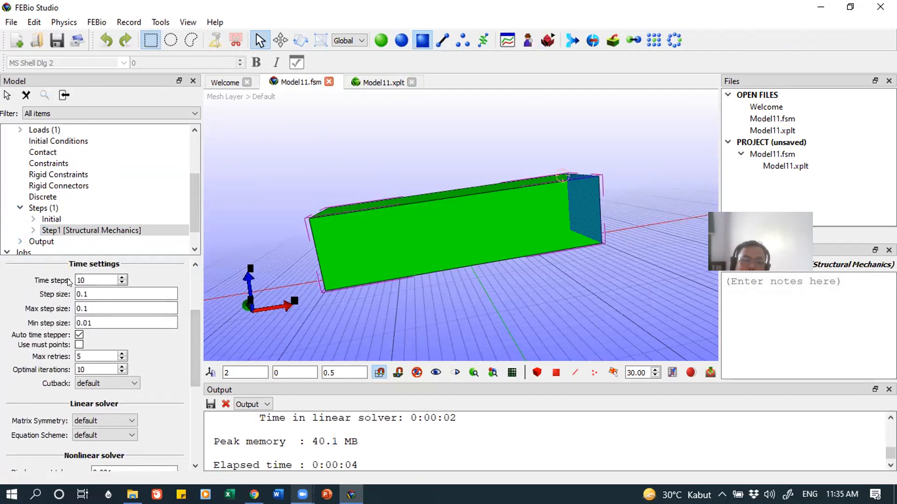
# - Examine the solver tolerances and output options of the Step1 structural mechanics analysis, and return to its time settings
pyautogui.click(80, 294)
pyautogui.moveTo(195, 338); pyautogui.dragTo(181, 416)
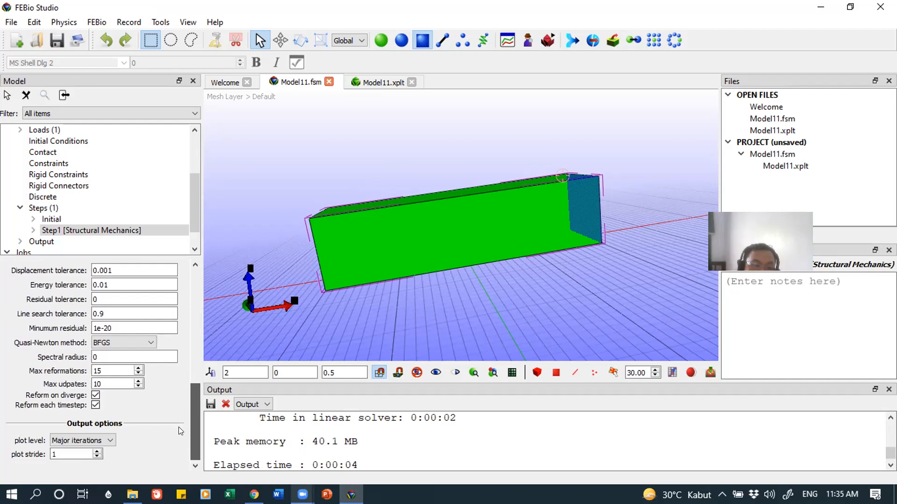
pyautogui.scroll(2, 169, 397)
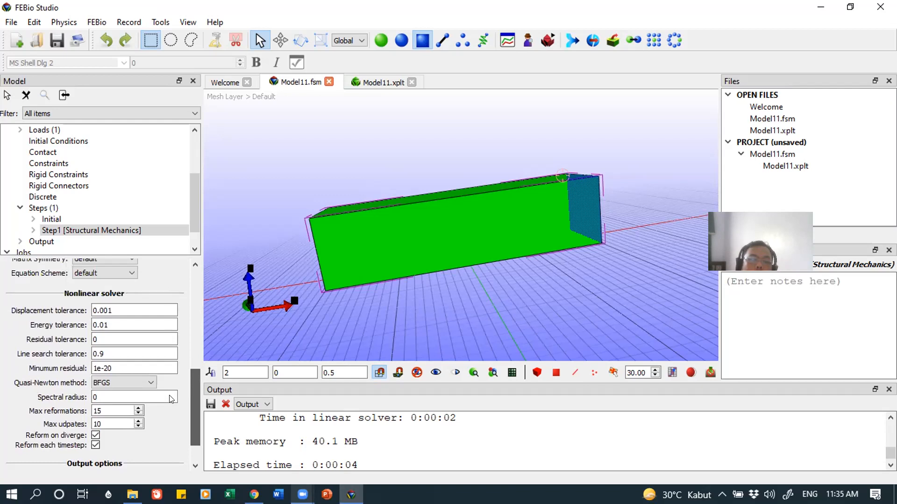
pyautogui.scroll(9, 177, 374)
pyautogui.moveTo(189, 329); pyautogui.dragTo(195, 293)
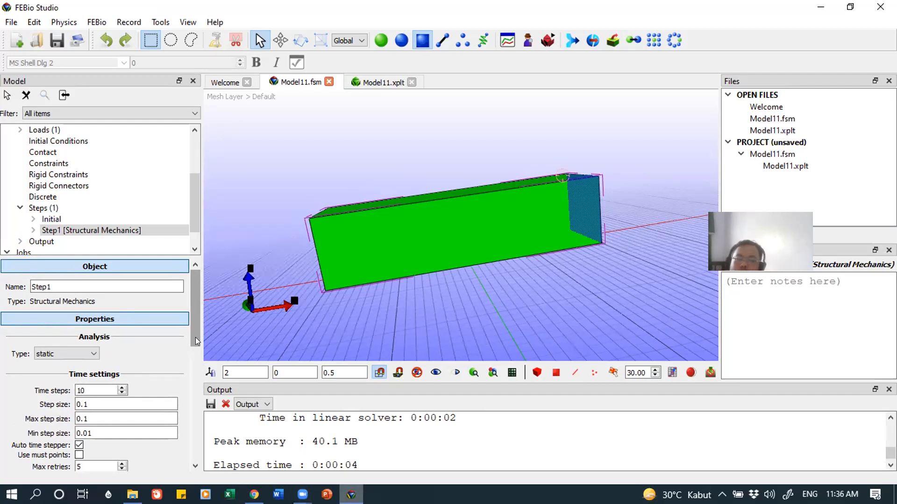
# - In the Model11.xplt results, view the effective stress at times 1 and 0.1, and play the animation before showing the final time
pyautogui.click(369, 81)
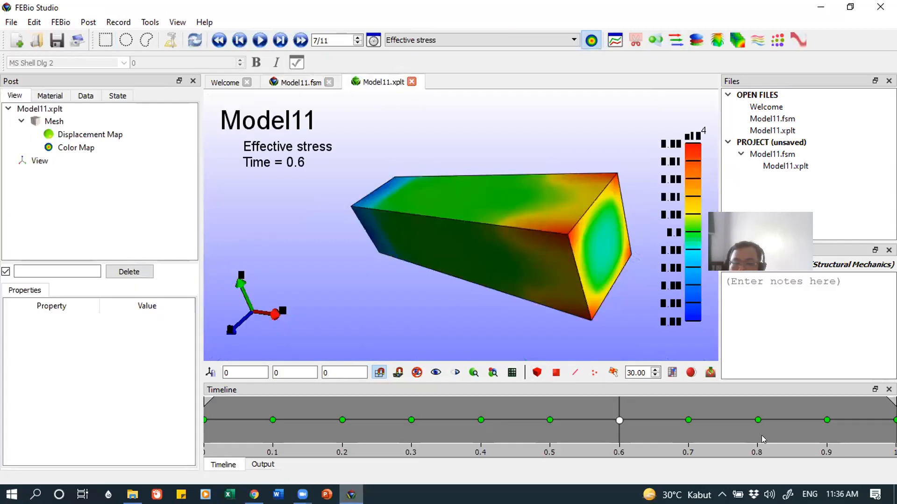
pyautogui.click(894, 420)
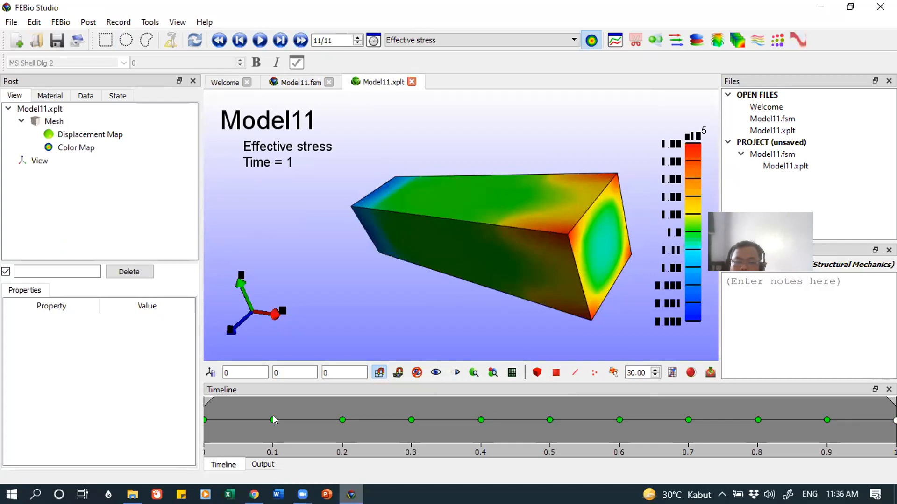
pyautogui.click(273, 420)
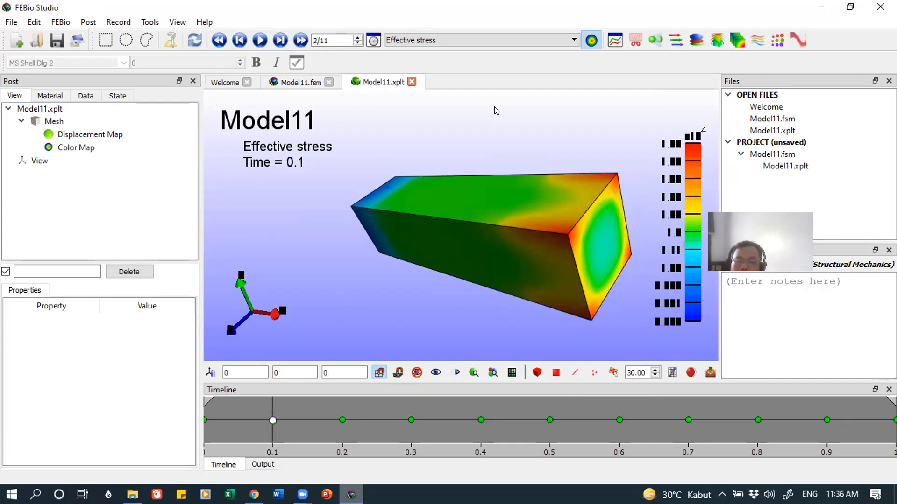
pyautogui.click(257, 44)
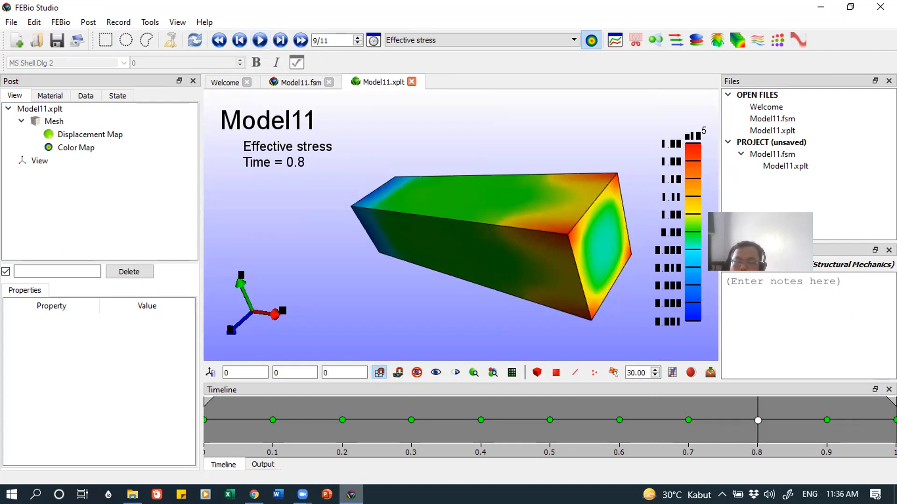
pyautogui.click(300, 40)
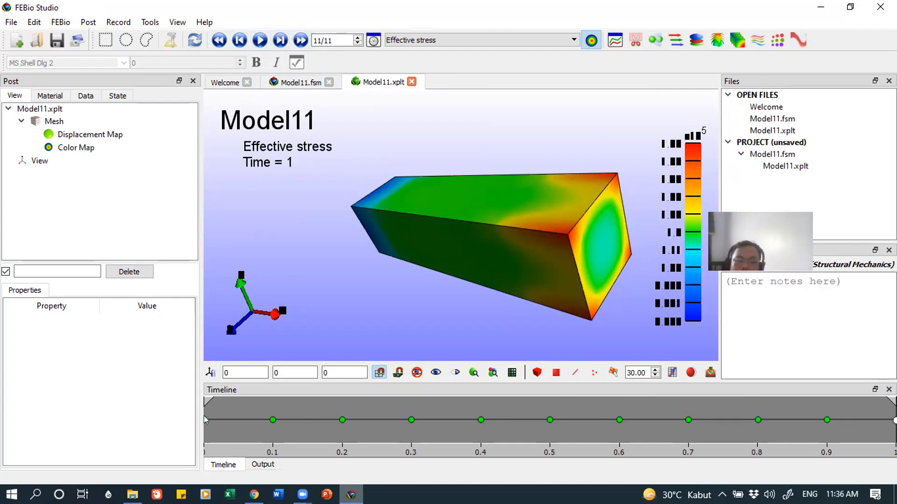
# - Compare the effective stress at times 0.1 and 0, and advance one time step from the initial state
pyautogui.click(274, 420)
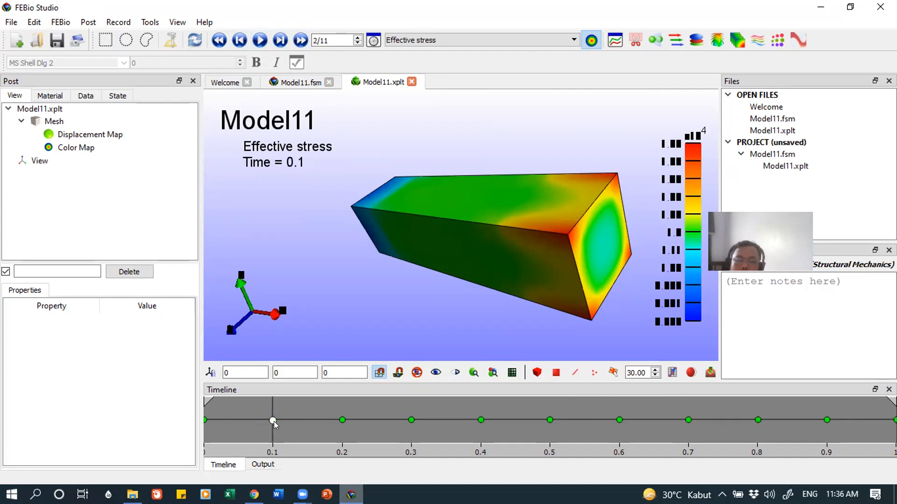
pyautogui.click(204, 413)
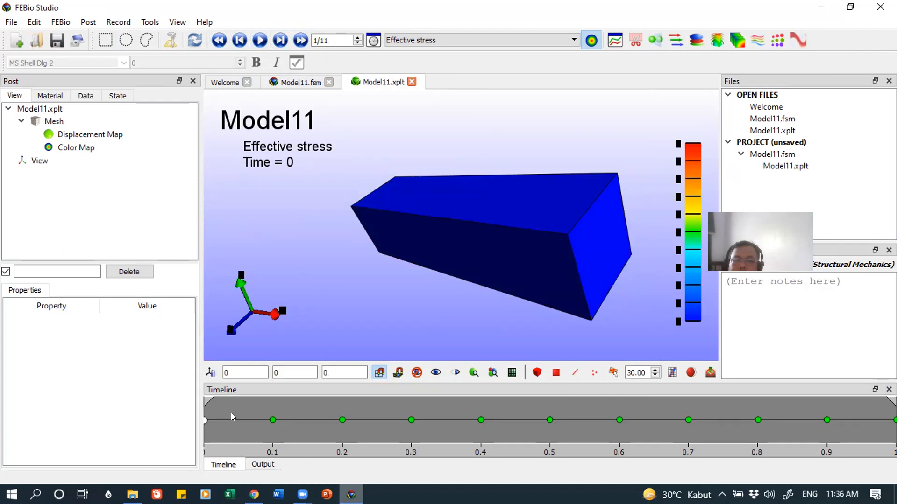
pyautogui.click(280, 40)
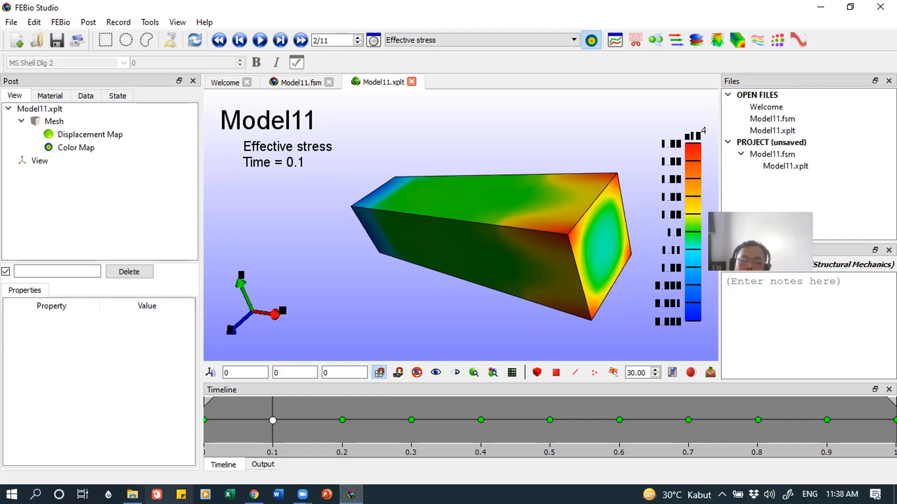
# - Switch to Chrome and review the FEBio knowledgebase navigation, expanding the mesh convergence study topic and the Manuals section
pyautogui.moveTo(255, 494)
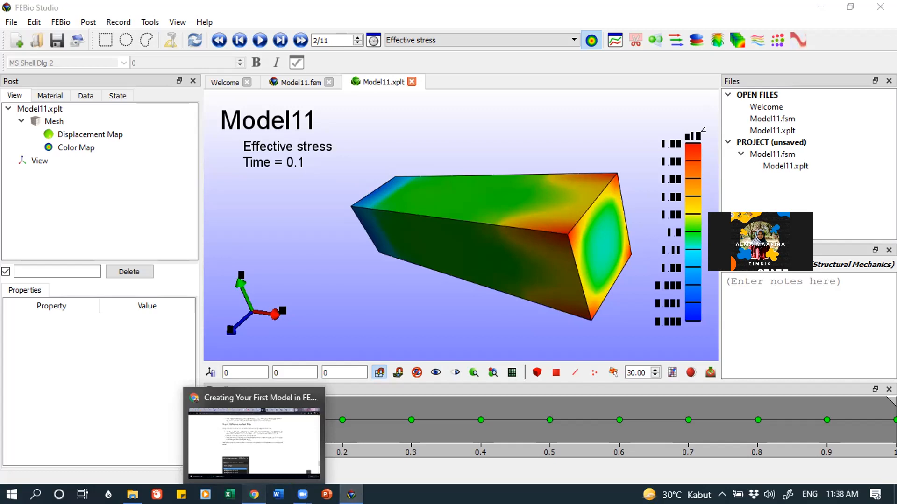
pyautogui.click(254, 441)
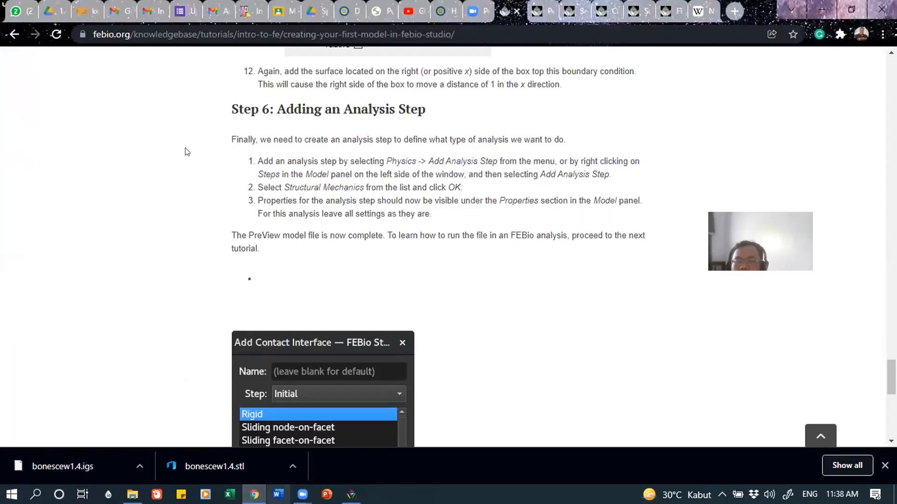
pyautogui.scroll(10, 202, 153)
pyautogui.scroll(20, 203, 154)
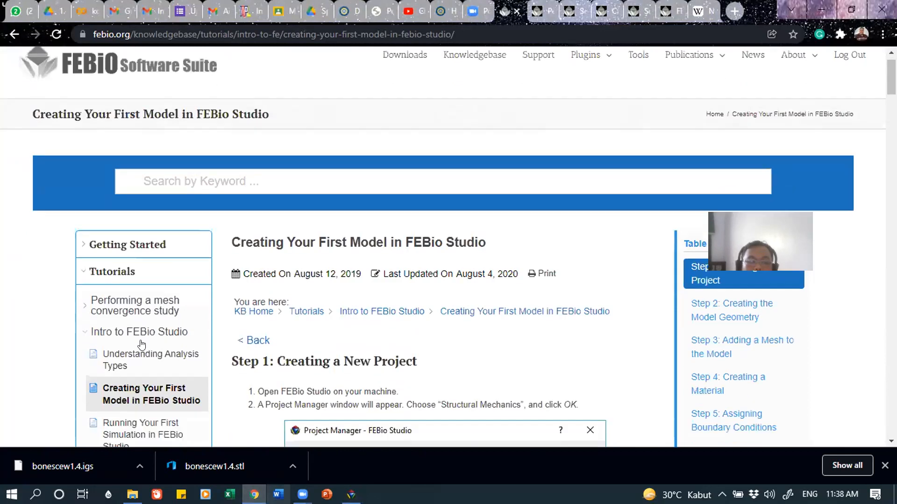
pyautogui.scroll(-3, 141, 343)
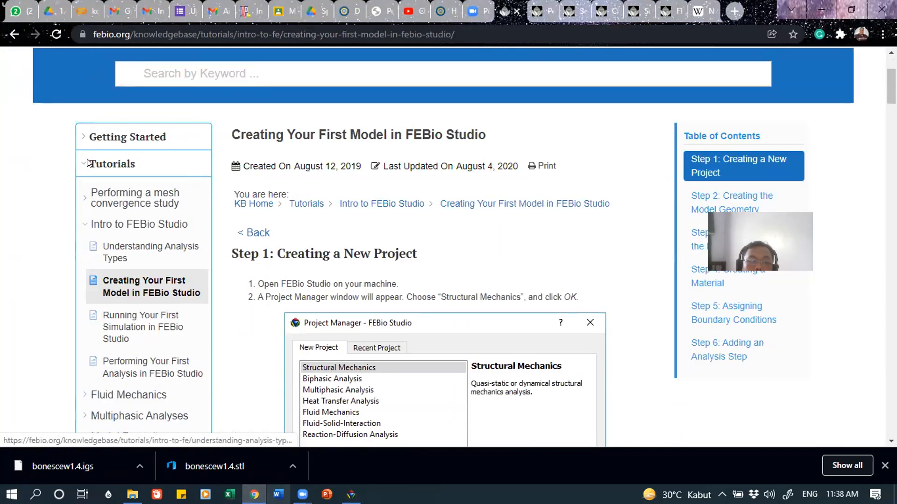
pyautogui.click(83, 200)
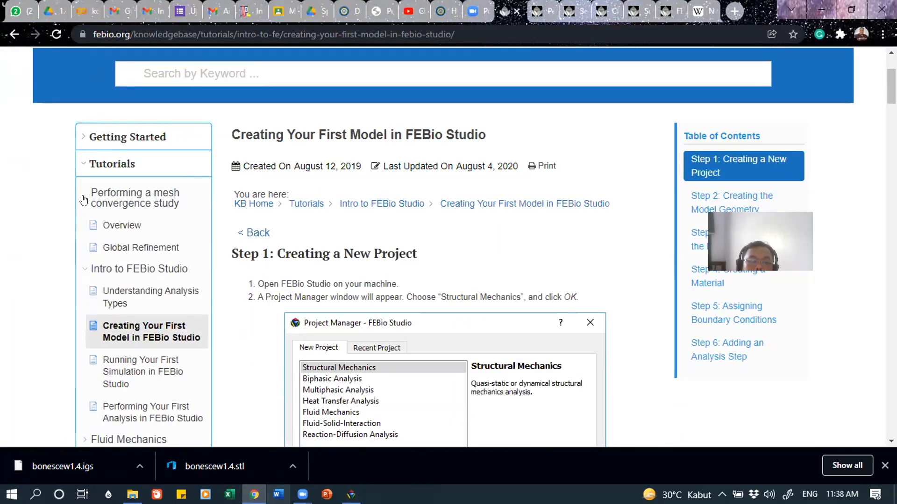
pyautogui.scroll(-5, 81, 260)
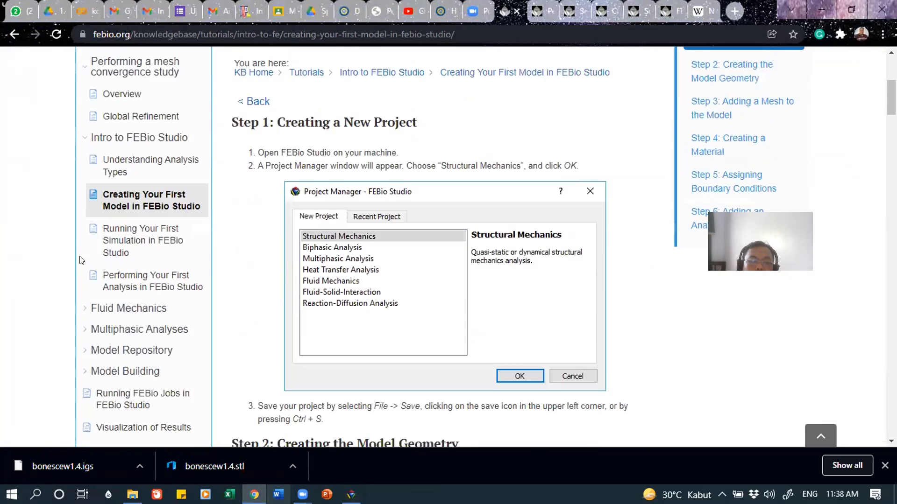
pyautogui.click(80, 328)
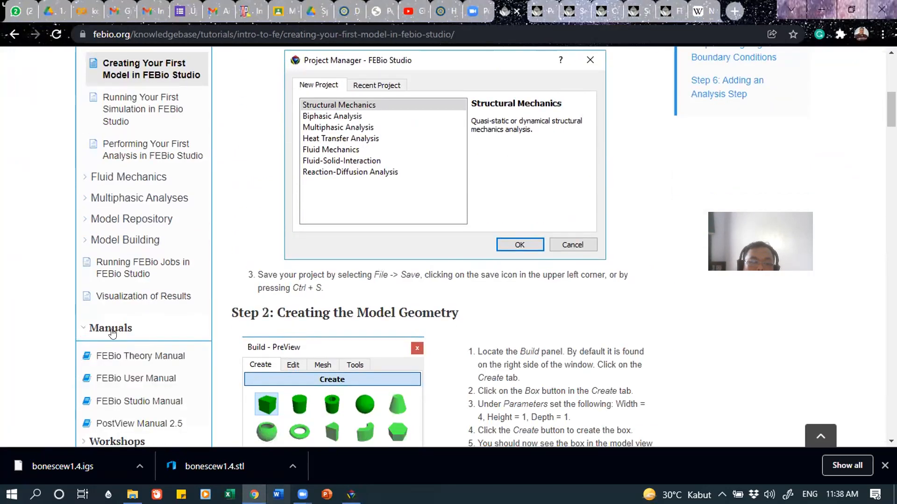
pyautogui.scroll(-3, 175, 442)
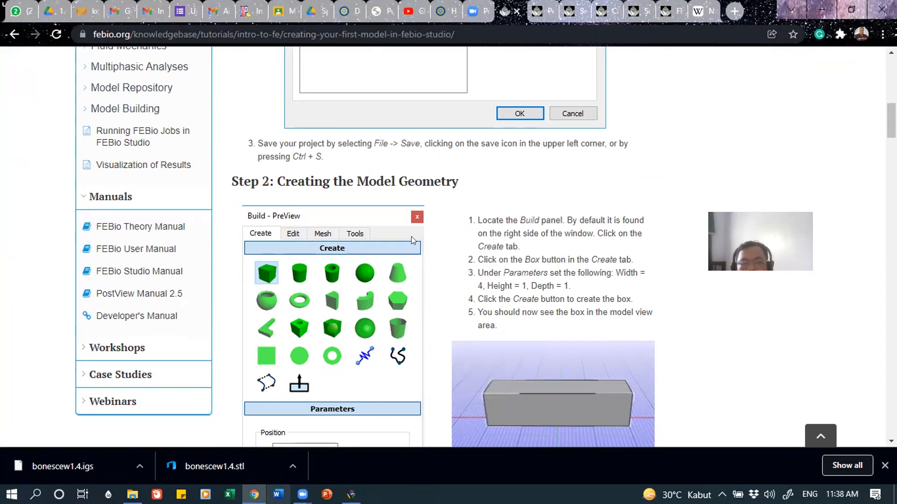
# - Open the FEBio Downloads page and examine the FEBio Studio installation files for Linux, OSX and Windows
pyautogui.moveTo(351, 494)
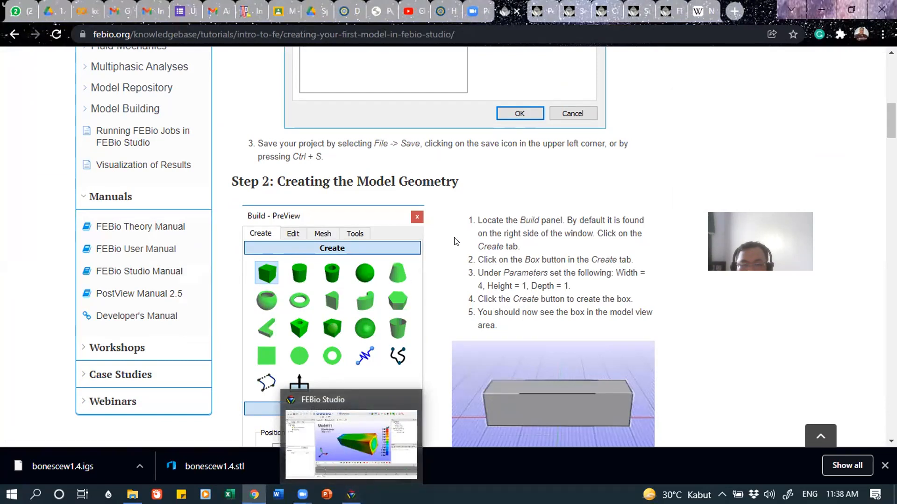
pyautogui.scroll(15, 452, 241)
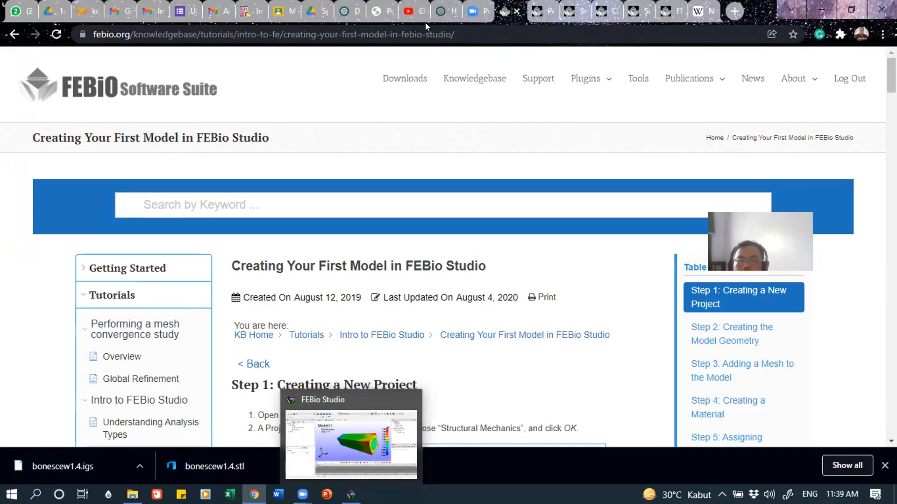
pyautogui.click(409, 79)
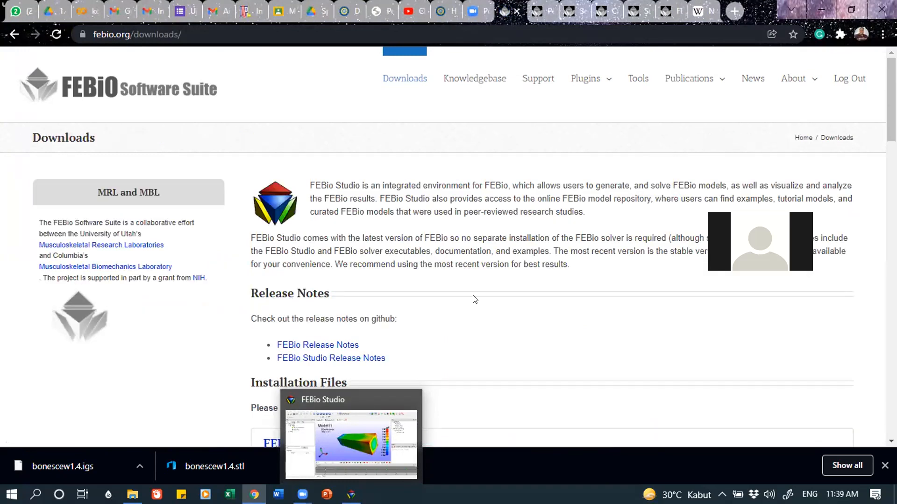
pyautogui.scroll(-3, 476, 307)
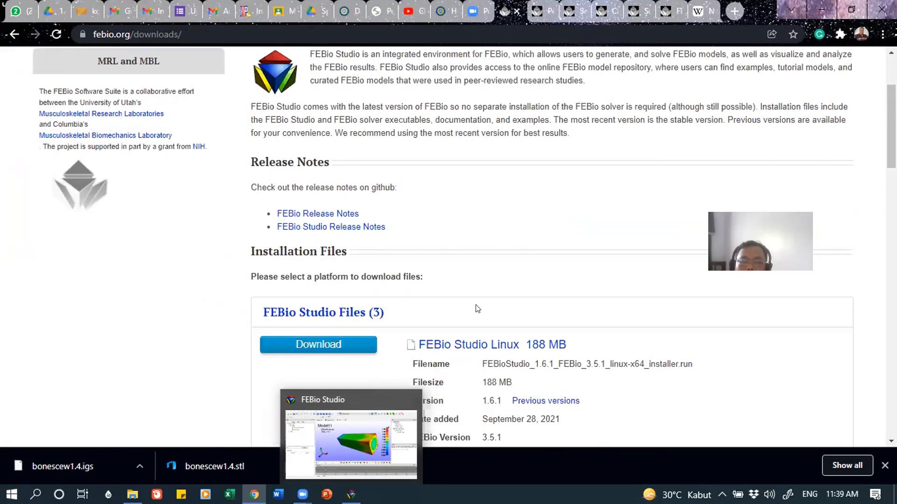
pyautogui.scroll(-2, 477, 309)
pyautogui.scroll(-3, 552, 333)
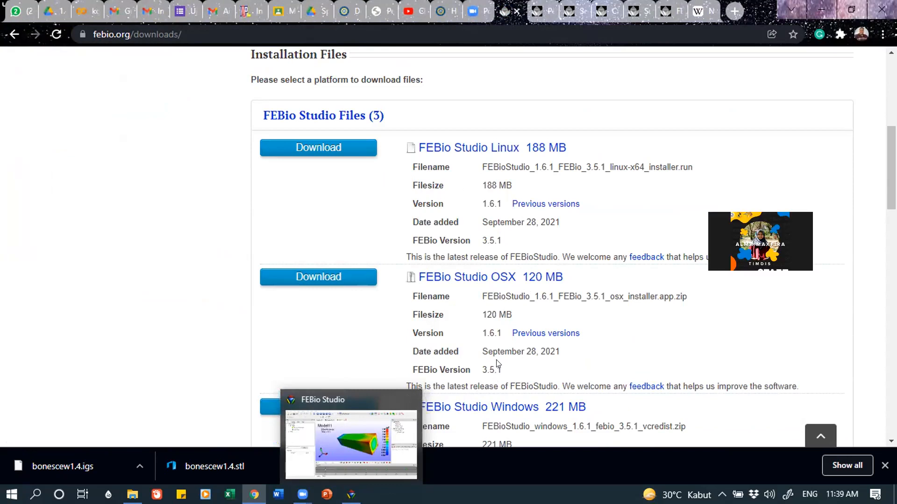
pyautogui.scroll(-1, 498, 364)
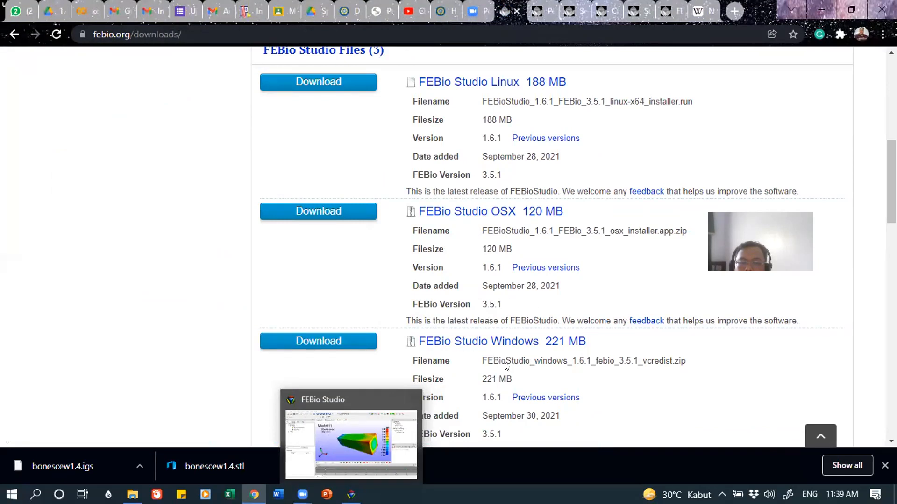
pyautogui.scroll(-2, 521, 297)
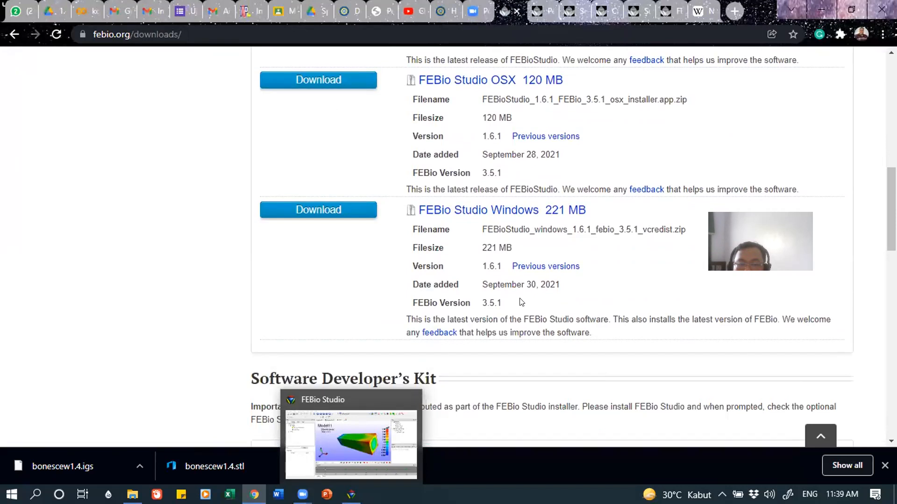
# - Examine the Software Developer's Kit packages and the archive and source code sections, then return to the FEBio Studio files
pyautogui.scroll(-3, 520, 297)
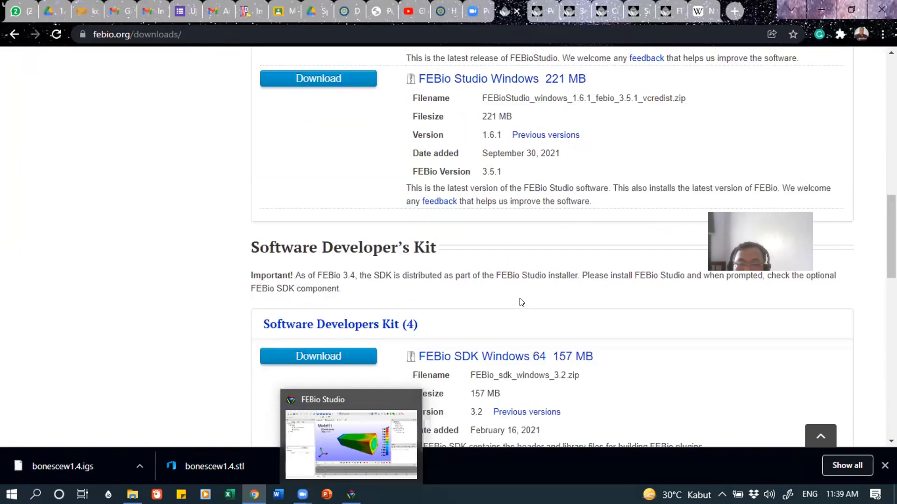
pyautogui.scroll(-3, 520, 302)
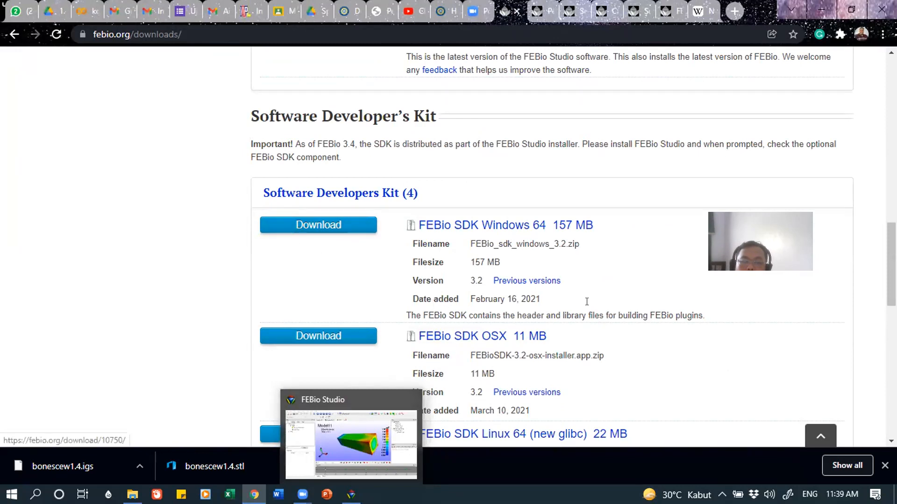
pyautogui.scroll(1, 559, 203)
pyautogui.scroll(4, 559, 204)
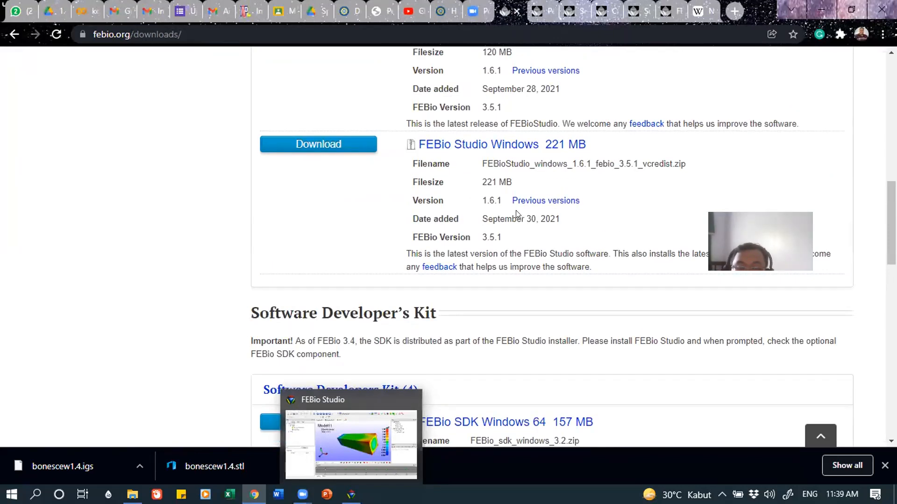
pyautogui.scroll(-10, 516, 211)
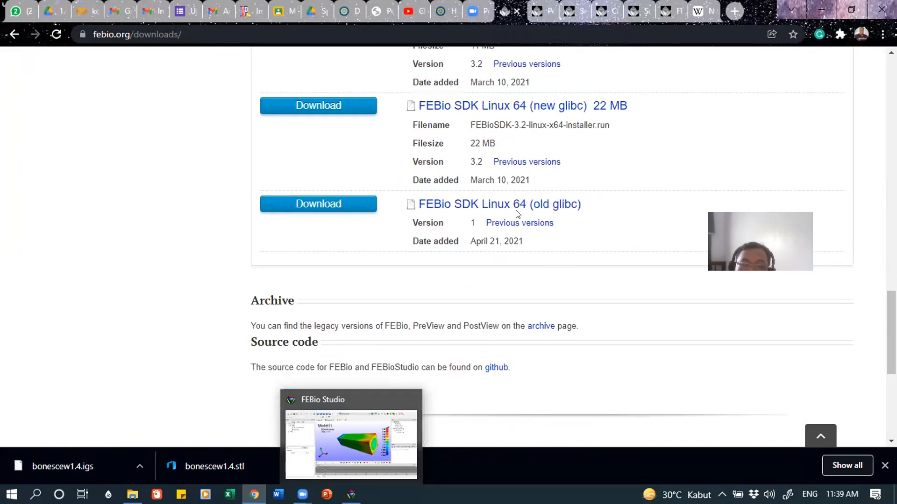
pyautogui.scroll(6, 516, 214)
pyautogui.scroll(-8, 516, 214)
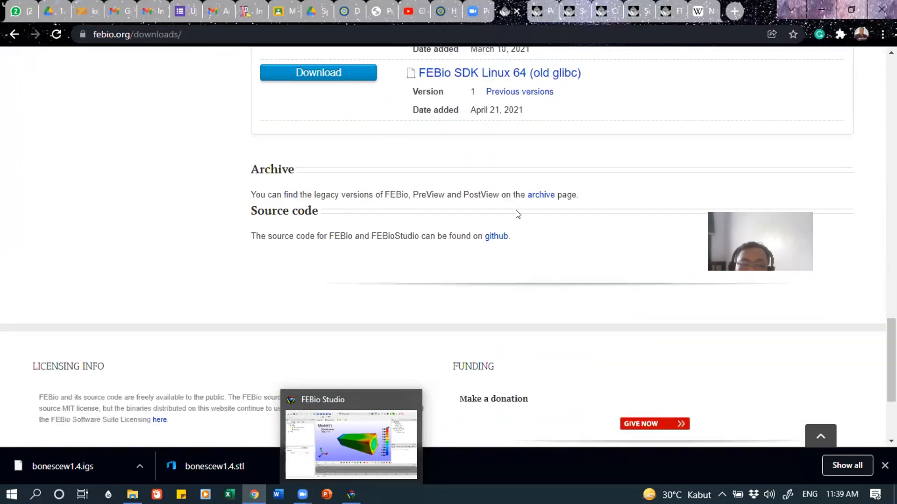
pyautogui.scroll(3, 516, 214)
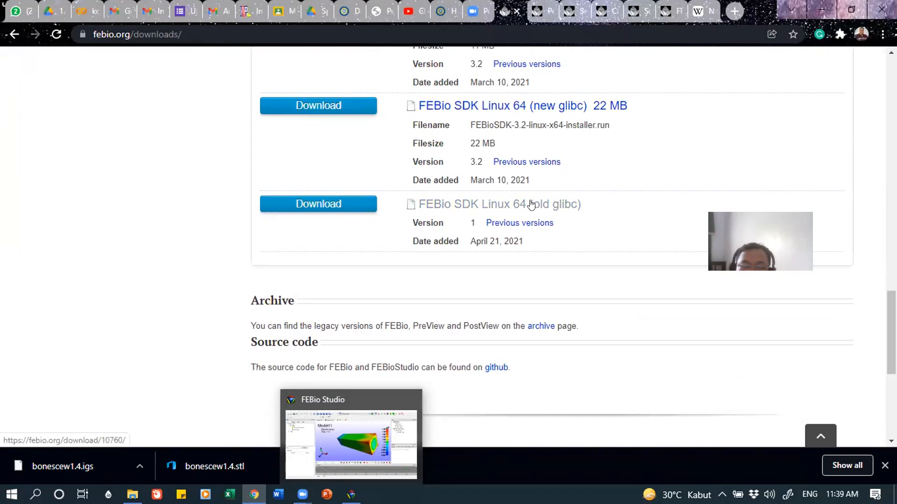
pyautogui.scroll(4, 533, 201)
pyautogui.scroll(5, 530, 198)
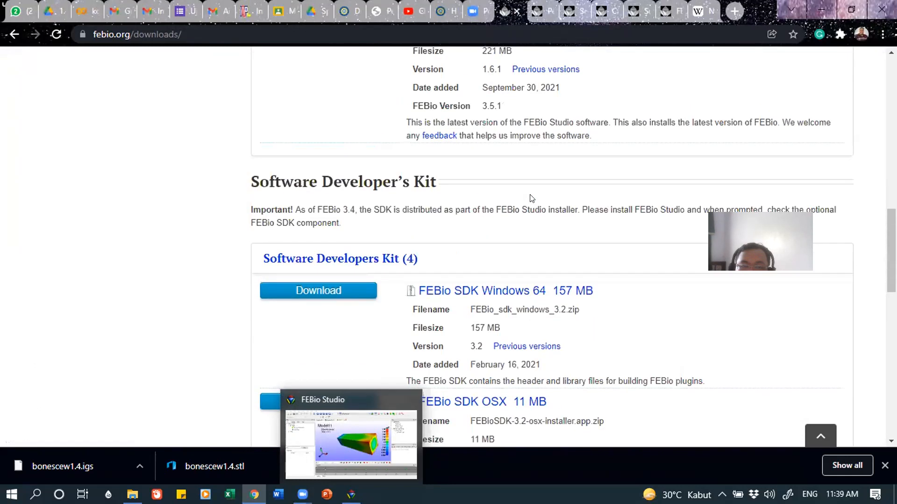
pyautogui.scroll(7, 532, 196)
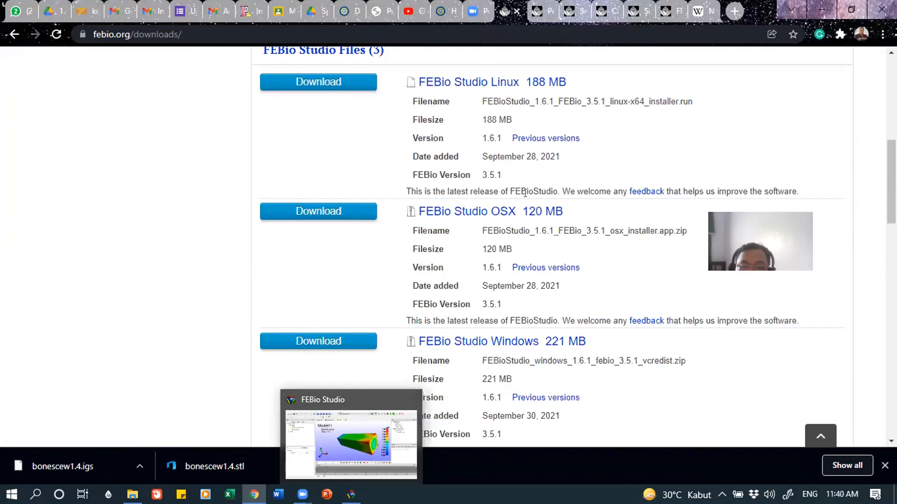
pyautogui.scroll(8, 525, 190)
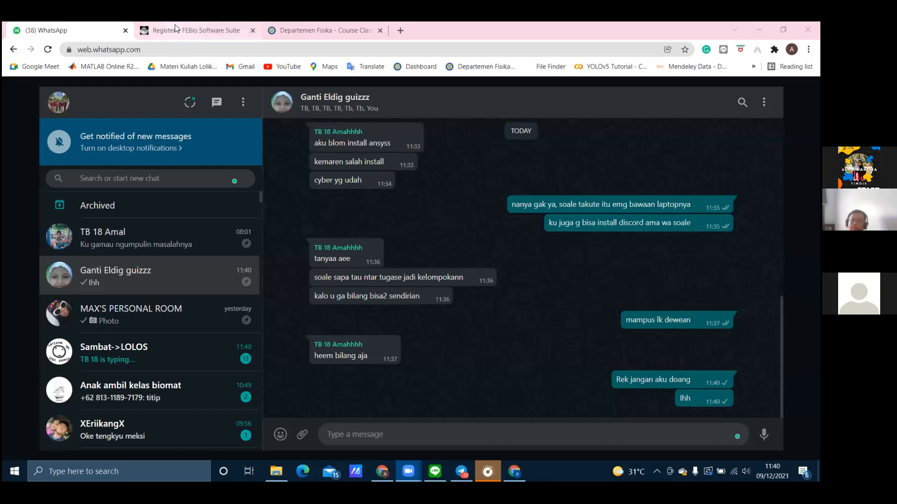
# - Check the FEBio registration page, then review the FEBio Studio Windows entry on the Downloads page in the other browser window
pyautogui.click(174, 30)
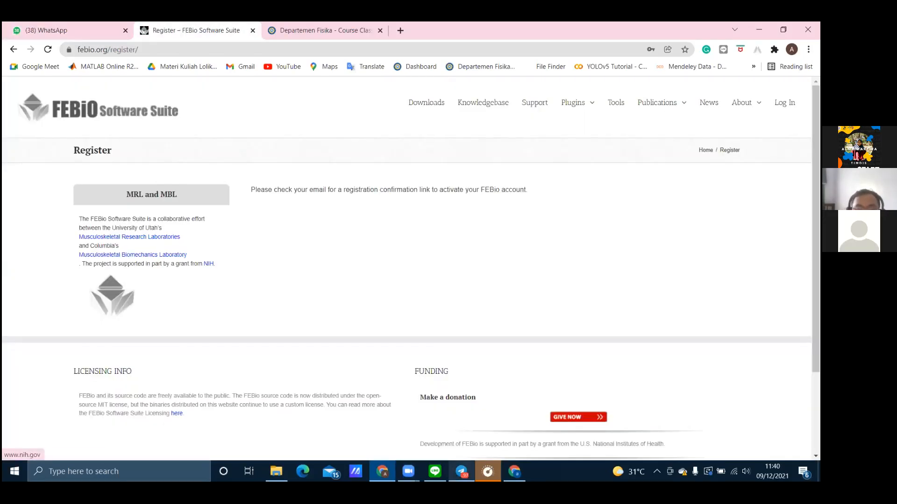
pyautogui.hotkey('alt', 'Tab')
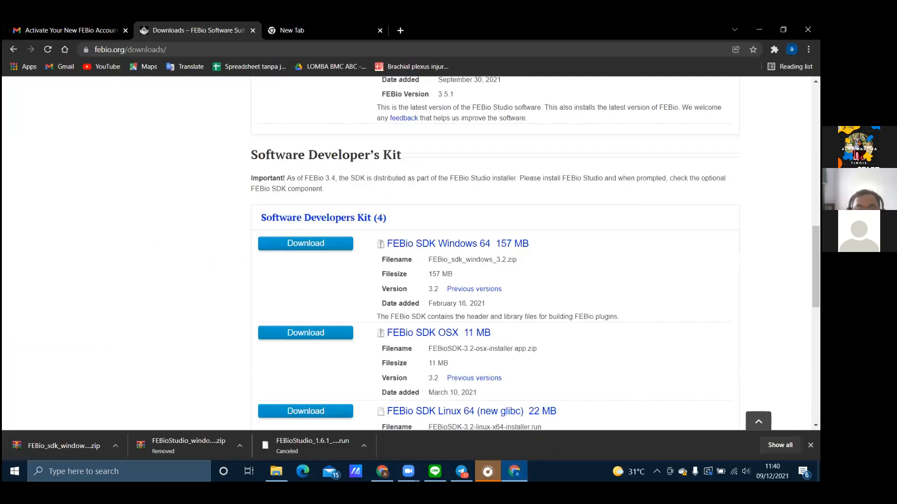
pyautogui.scroll(10, 411, 252)
pyautogui.scroll(-6, 411, 252)
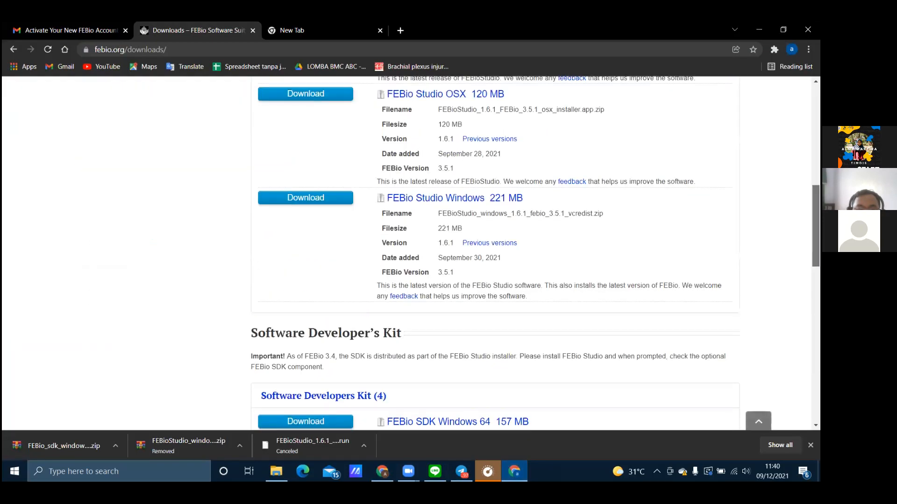
# - Run the FEBioStudio Windows 1.6.1 setup from the Program1 folder, accepting the license agreement and selecting the FEBio SDK 3.5.1 entry among the components
pyautogui.click(277, 472)
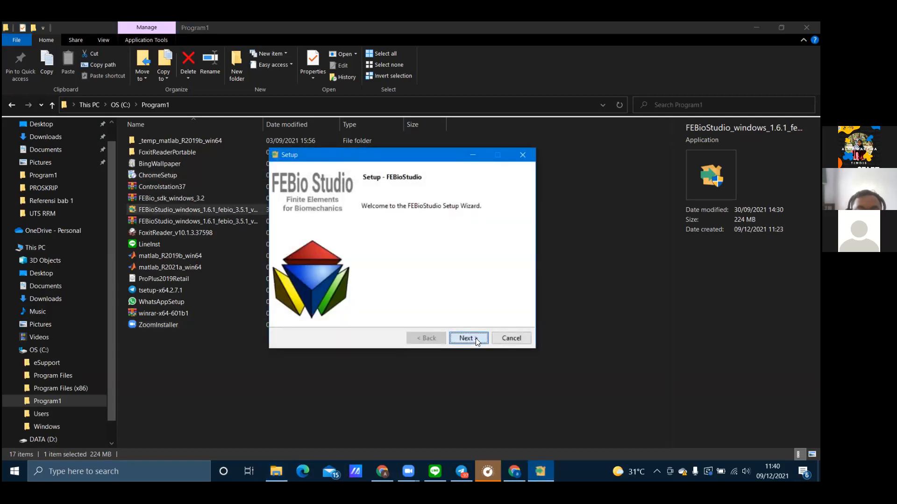
pyautogui.click(476, 339)
pyautogui.click(407, 302)
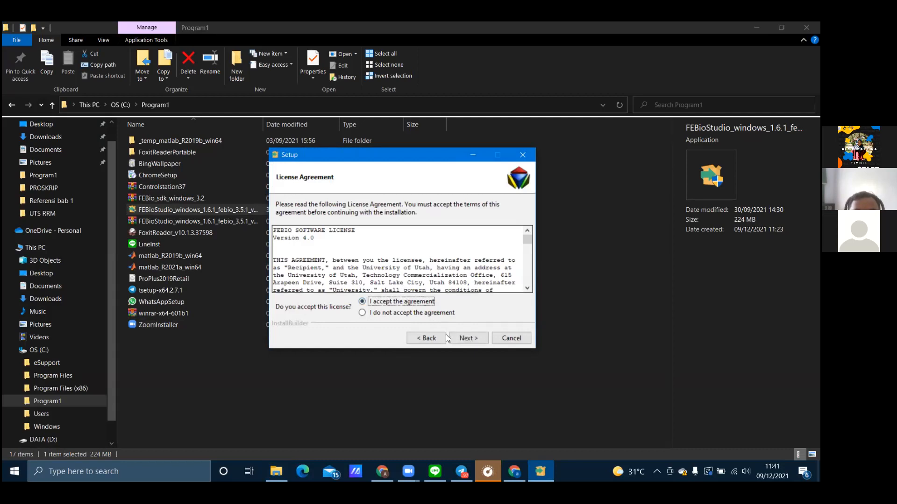
pyautogui.click(456, 339)
pyautogui.click(456, 339)
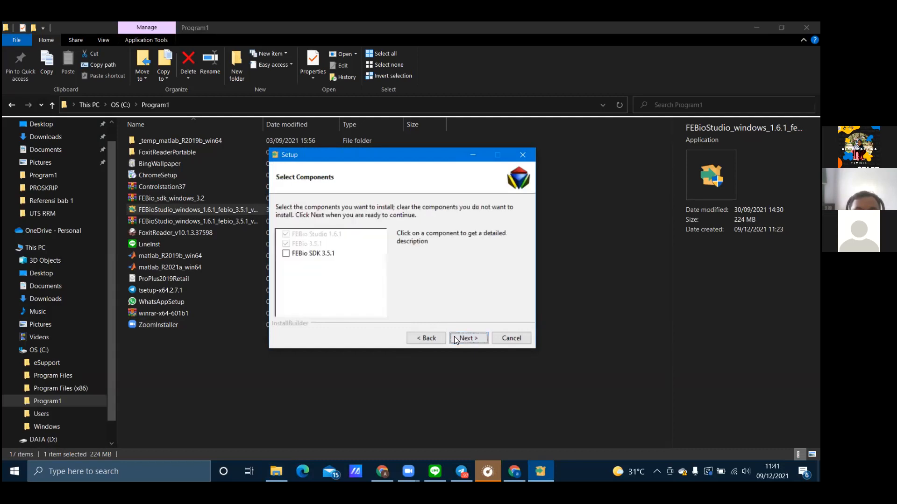
pyautogui.click(302, 256)
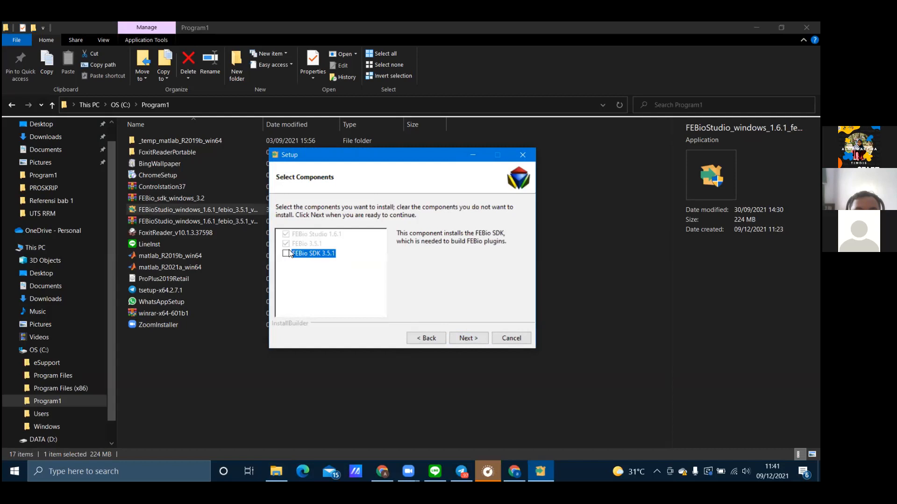
pyautogui.click(476, 335)
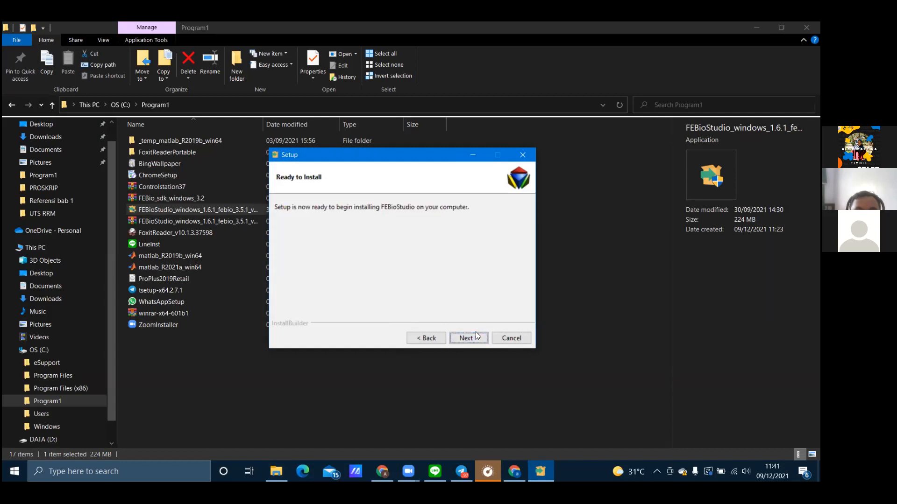
# - Install FEBioStudio and finish the setup wizard with the Launch FEBio Studio option enabled
pyautogui.click(469, 337)
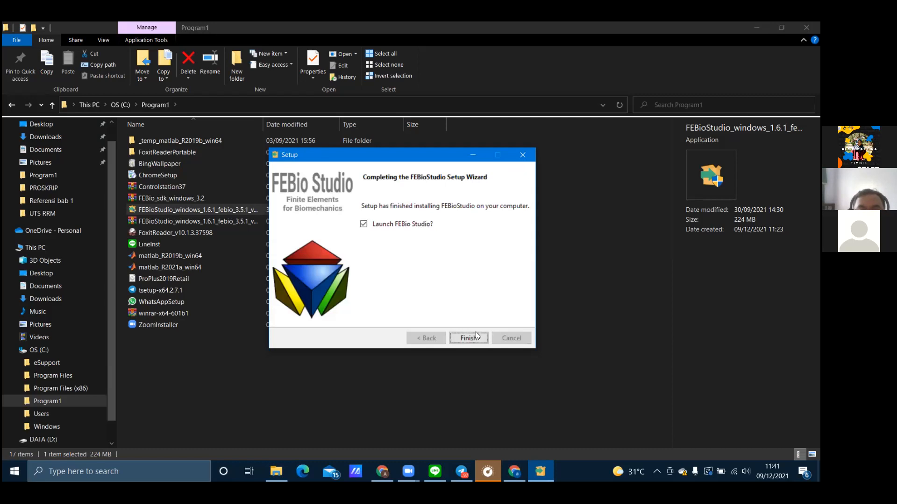
pyautogui.click(477, 338)
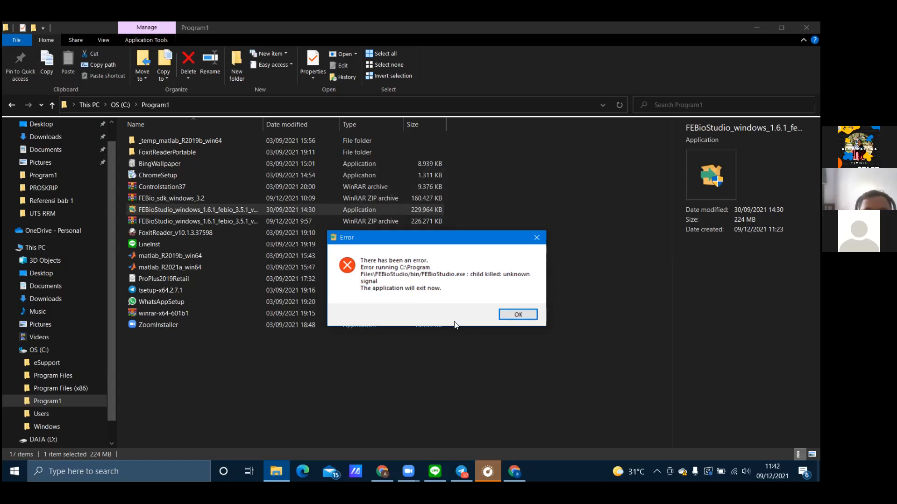
pyautogui.click(518, 314)
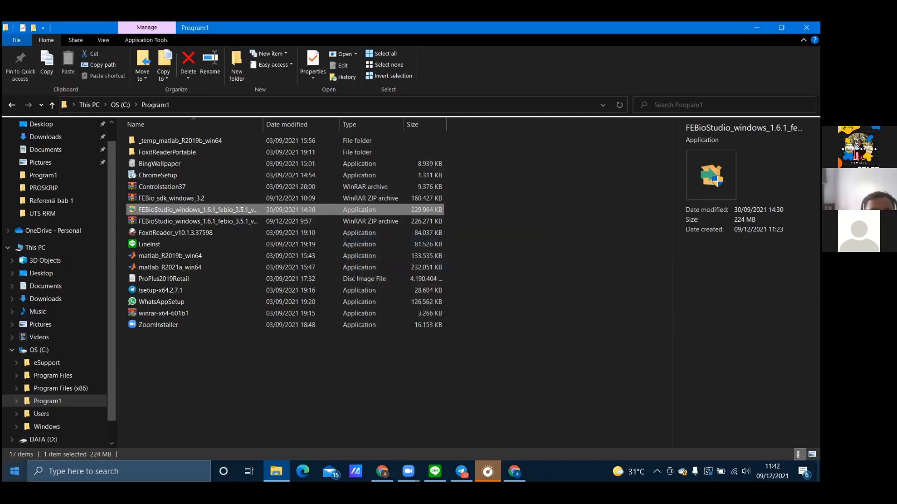
pyautogui.press('super')
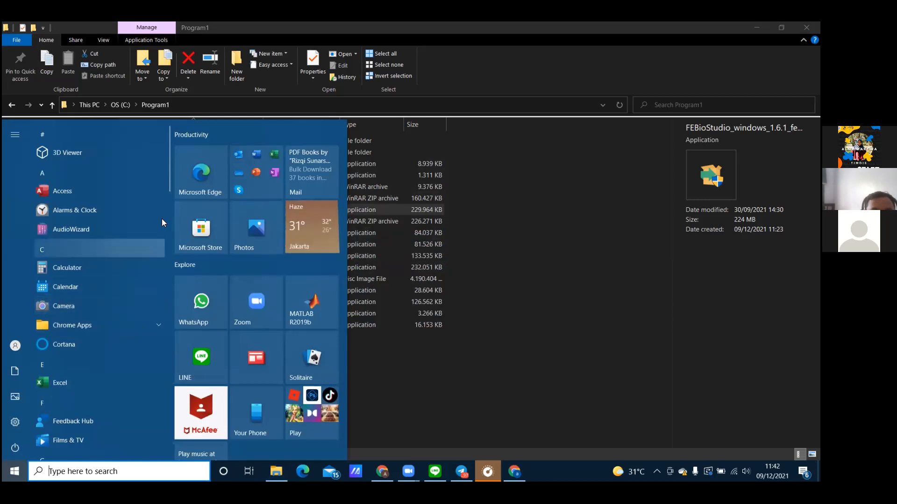
pyautogui.moveTo(170, 189); pyautogui.dragTo(165, 133)
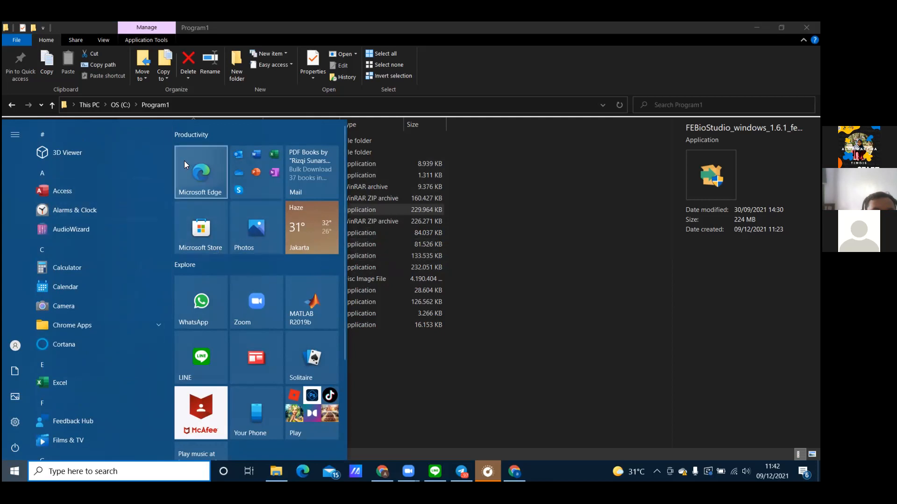
pyautogui.moveTo(167, 174); pyautogui.dragTo(574, 314)
pyautogui.click(581, 320)
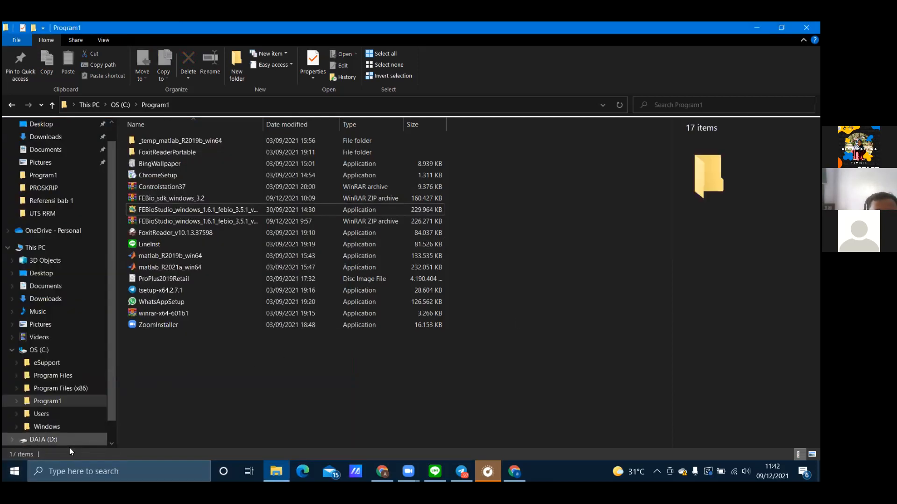
pyautogui.click(14, 472)
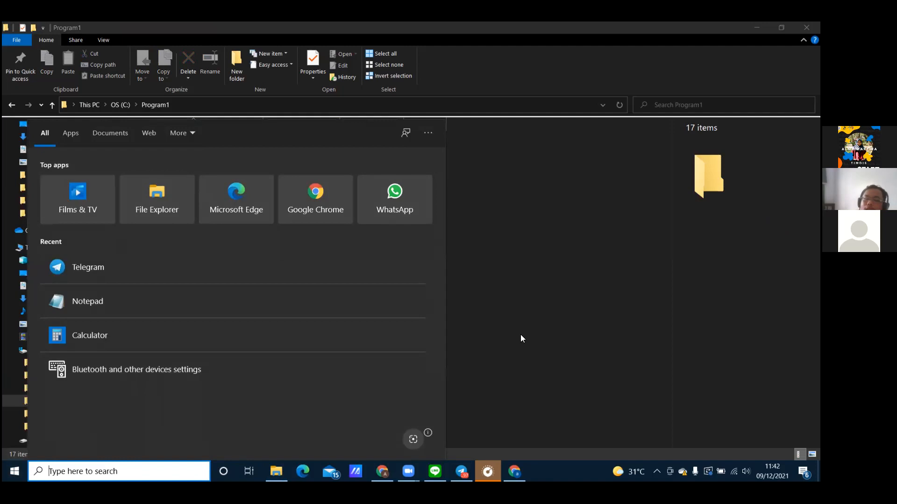
pyautogui.click(521, 337)
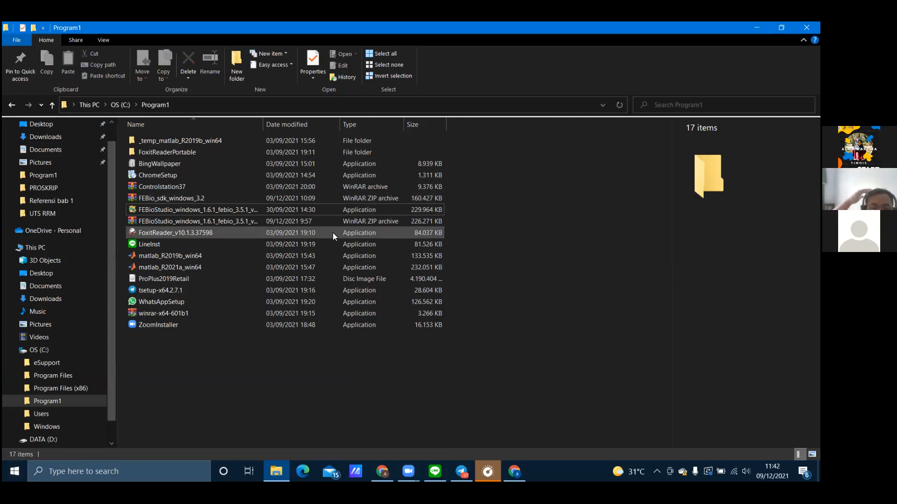
# - Check the FEBio3.2 folder in C:\Program Files, and open the FEBioStudio folder beside it
pyautogui.click(230, 196)
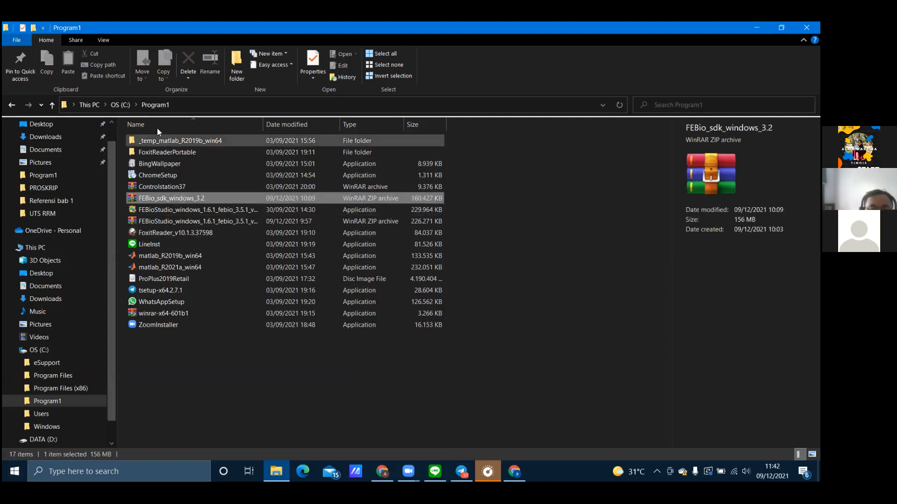
pyautogui.click(124, 105)
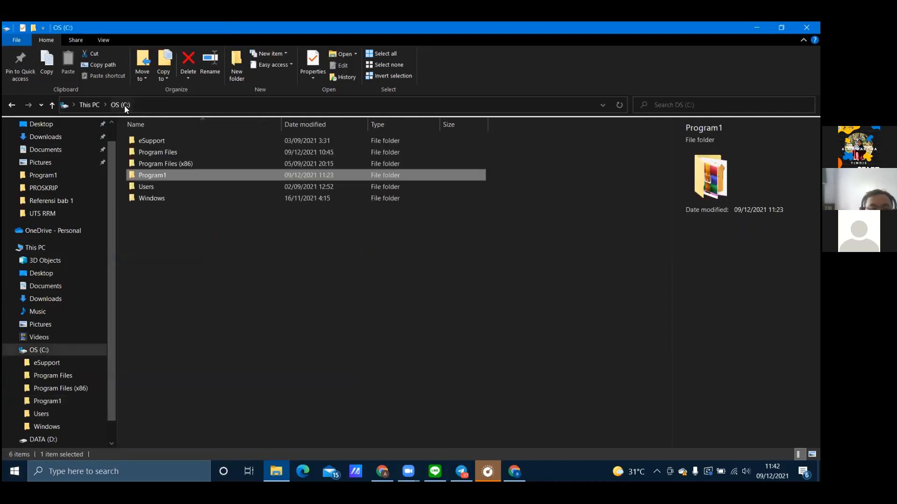
pyautogui.doubleClick(193, 154)
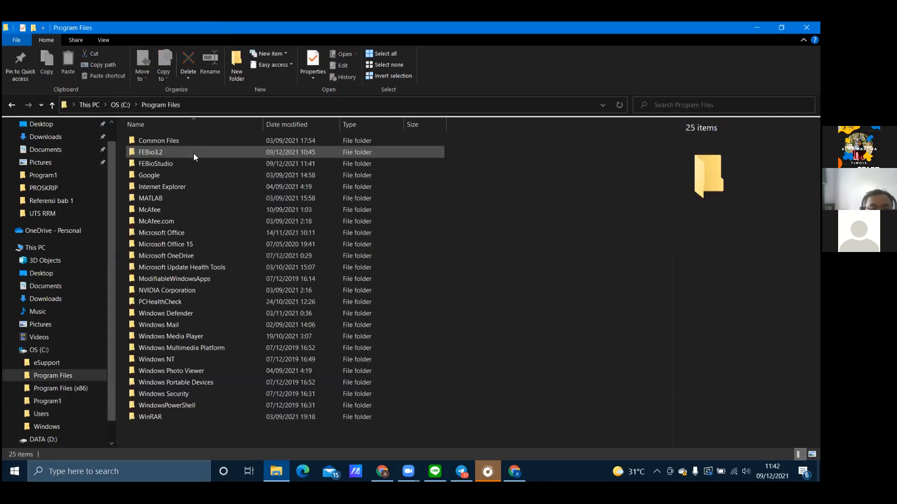
pyautogui.doubleClick(193, 153)
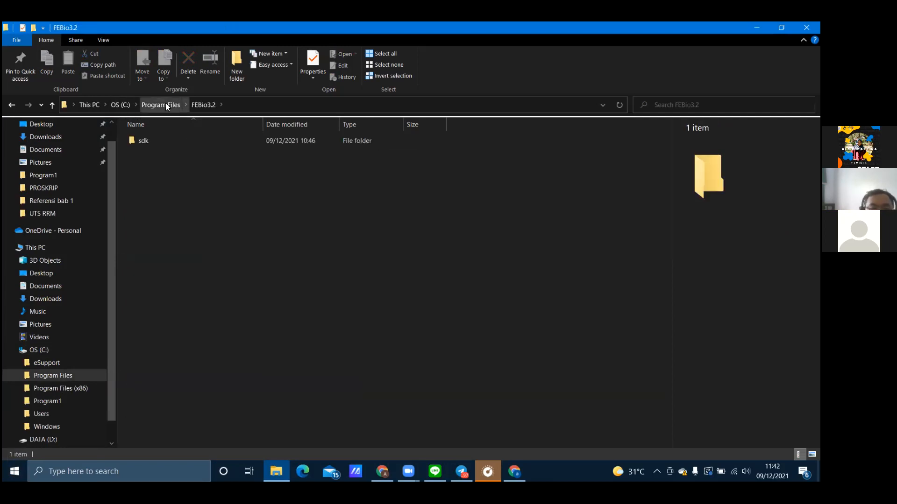
pyautogui.click(161, 105)
pyautogui.doubleClick(177, 162)
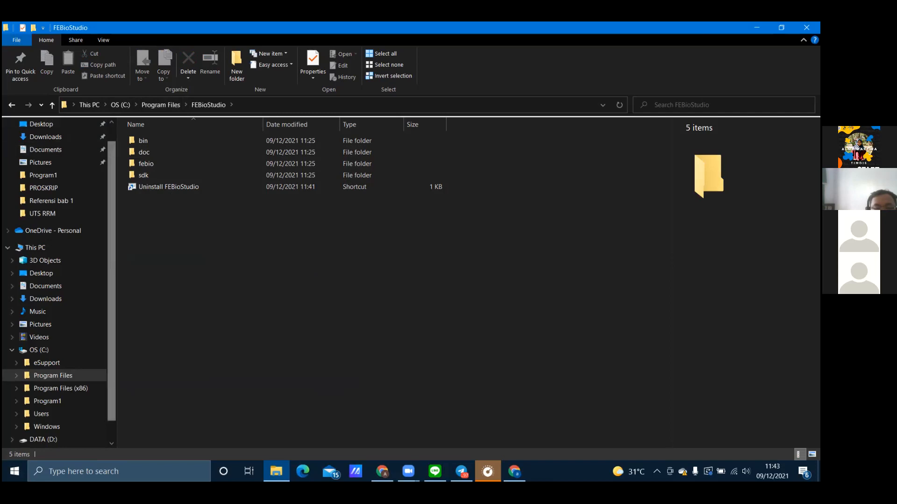
# - Clear the open windows out of the way to check the desktop and the installer's dialog
pyautogui.click(757, 27)
pyautogui.click(759, 29)
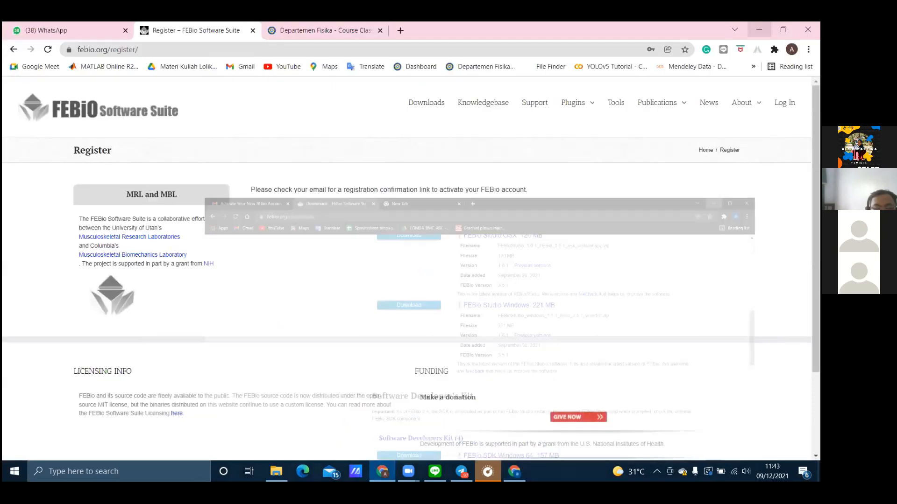
pyautogui.press('super+d')
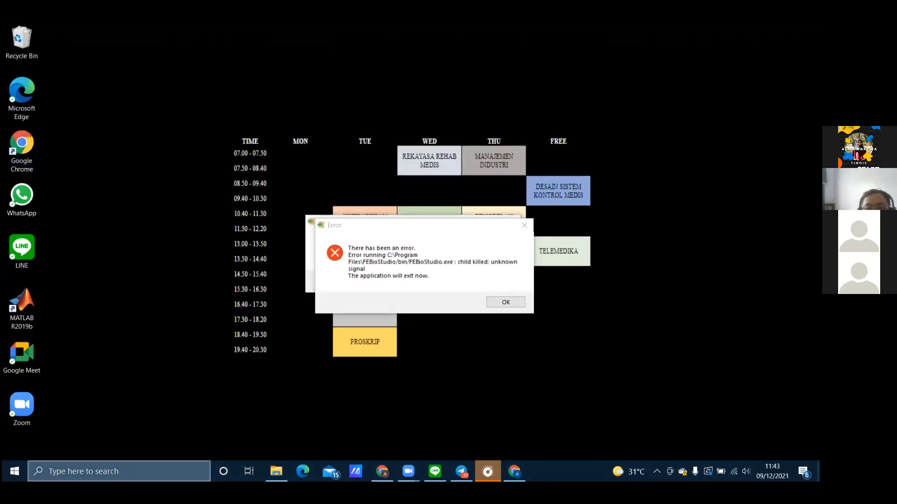
# - Try to launch the FEBioStudio application from the bin folder inside the FEBioStudio program folder
pyautogui.click(304, 437)
pyautogui.doubleClick(187, 141)
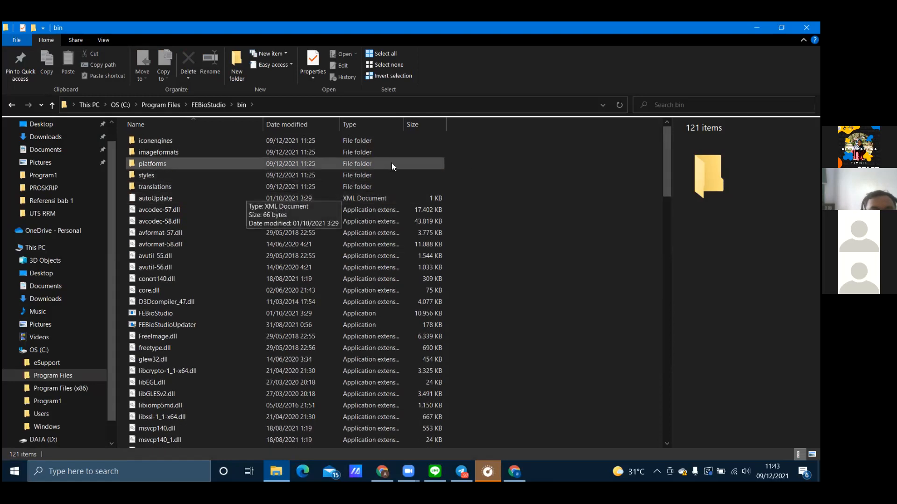
pyautogui.moveTo(664, 190); pyautogui.dragTo(664, 200)
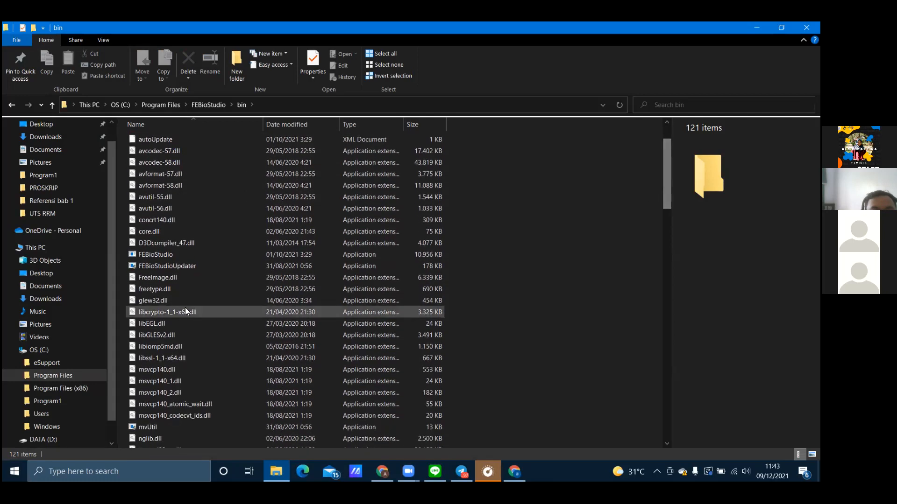
pyautogui.doubleClick(182, 256)
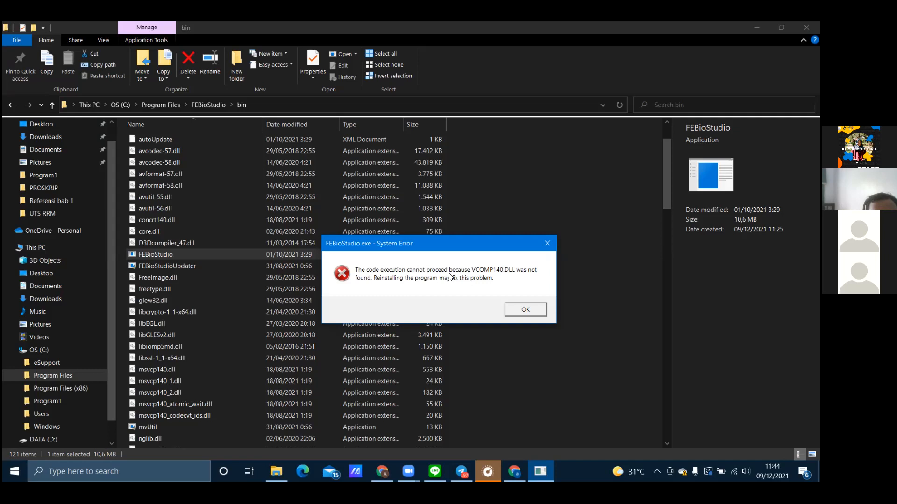
pyautogui.click(525, 310)
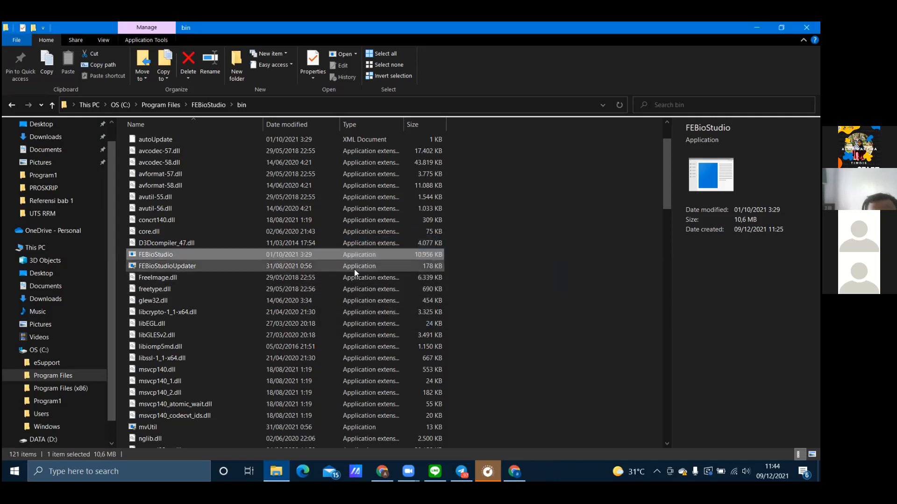
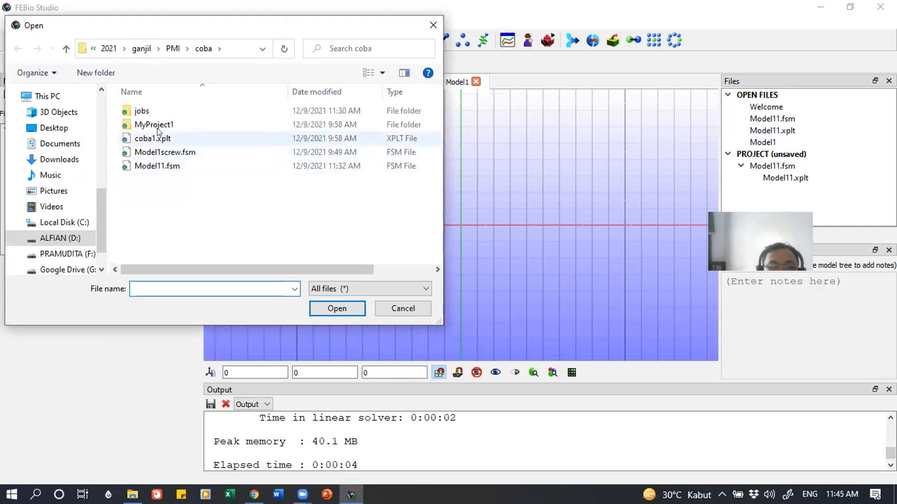
# - Open the bone screw geometry file bonescew1.4.igs from the Downloads folder in FEBio Studio's Model1
pyautogui.click(78, 157)
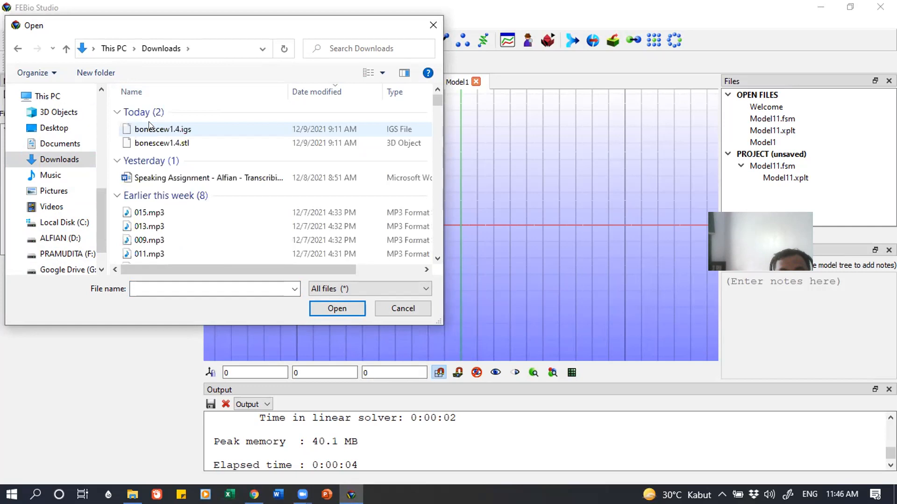
pyautogui.click(170, 130)
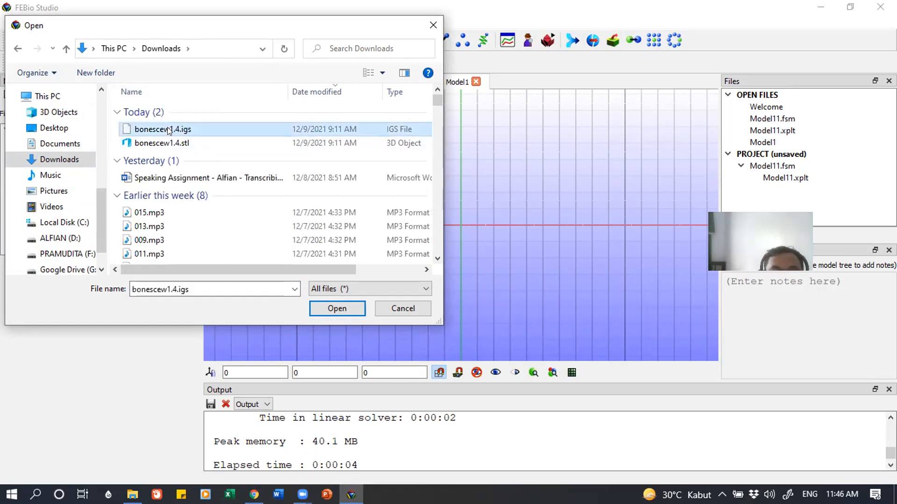
pyautogui.click(337, 308)
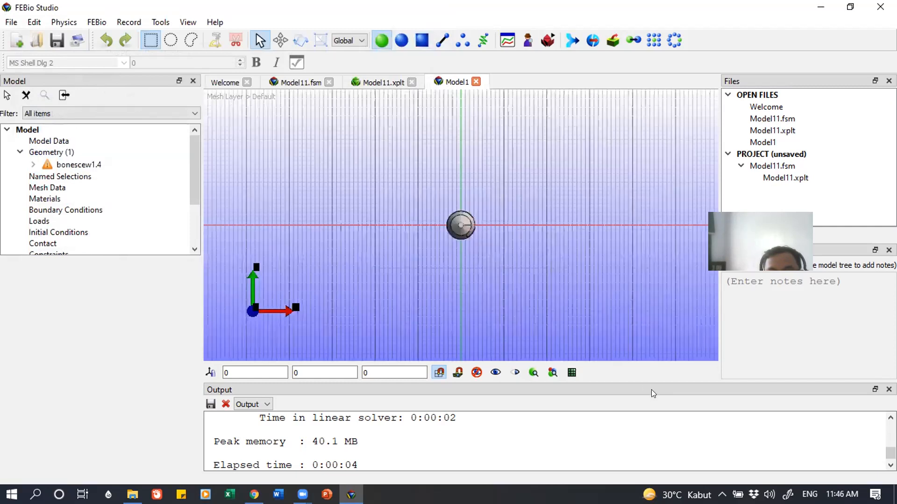
pyautogui.moveTo(434, 268); pyautogui.dragTo(443, 307)
pyautogui.moveTo(424, 247); pyautogui.dragTo(418, 235)
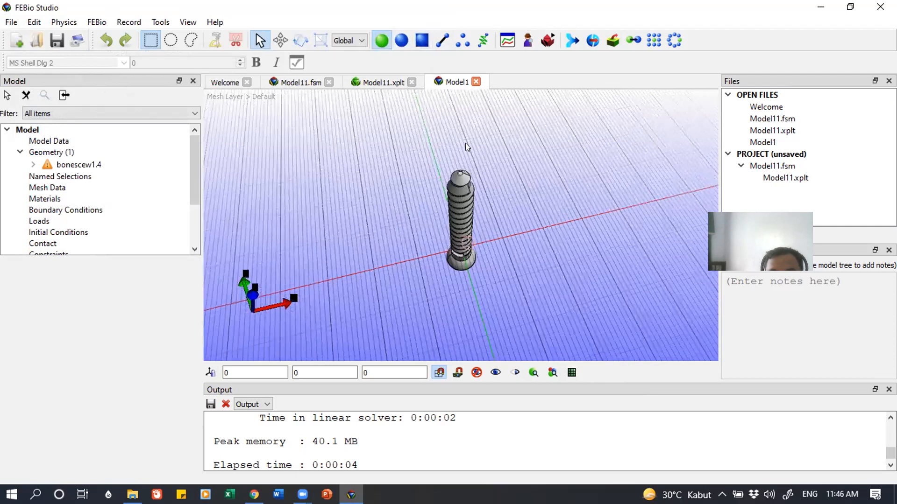
pyautogui.moveTo(445, 171); pyautogui.dragTo(315, 161)
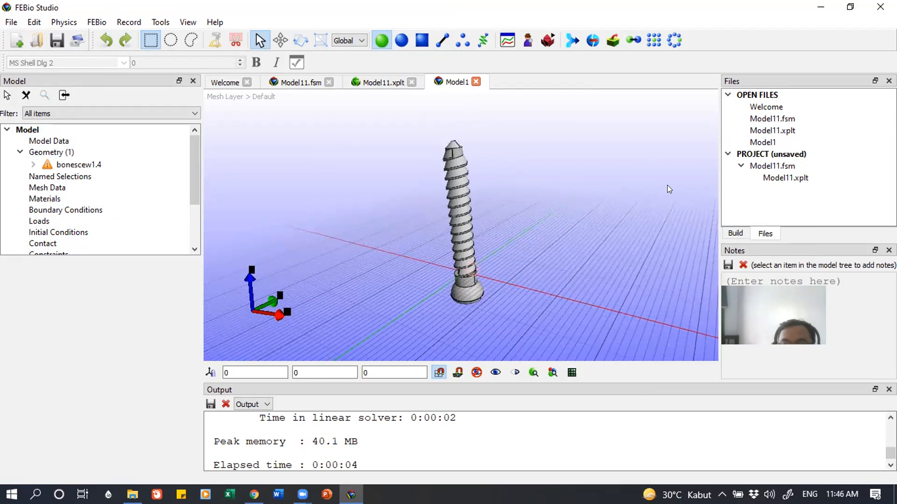
# - Generate a mesh for the bonescew1.4 object with Moderate granularity, max element size 1e+03, and 3 2D and 5 3D optimization steps
pyautogui.click(735, 233)
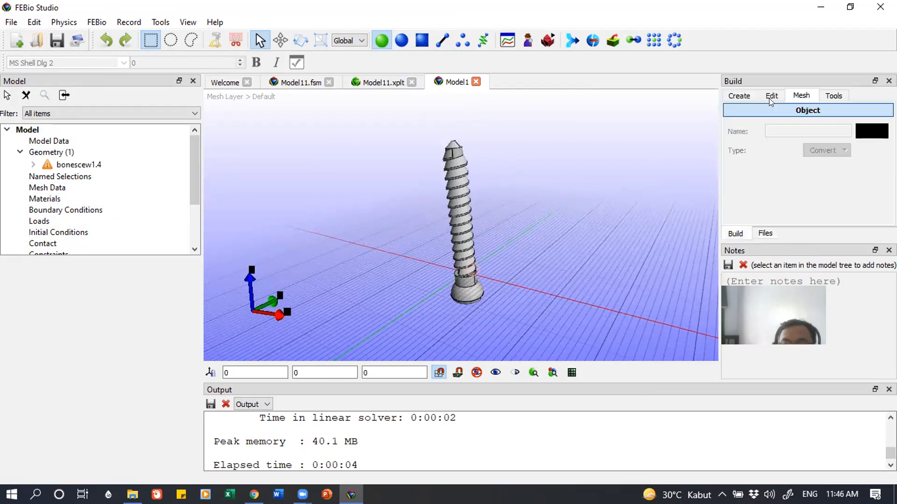
pyautogui.click(810, 110)
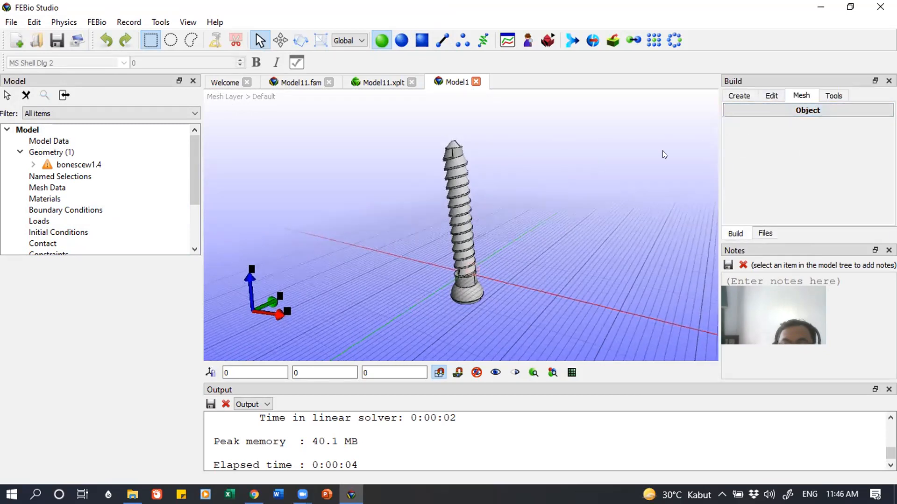
pyautogui.click(782, 109)
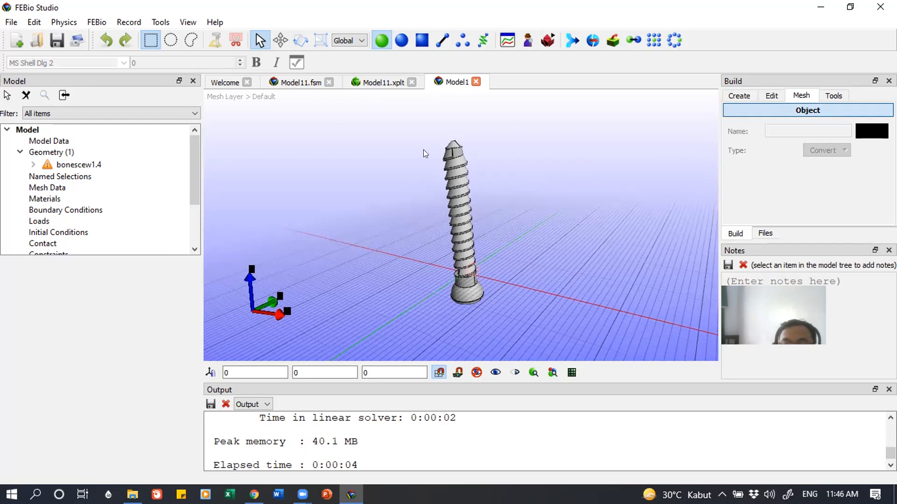
pyautogui.click(77, 165)
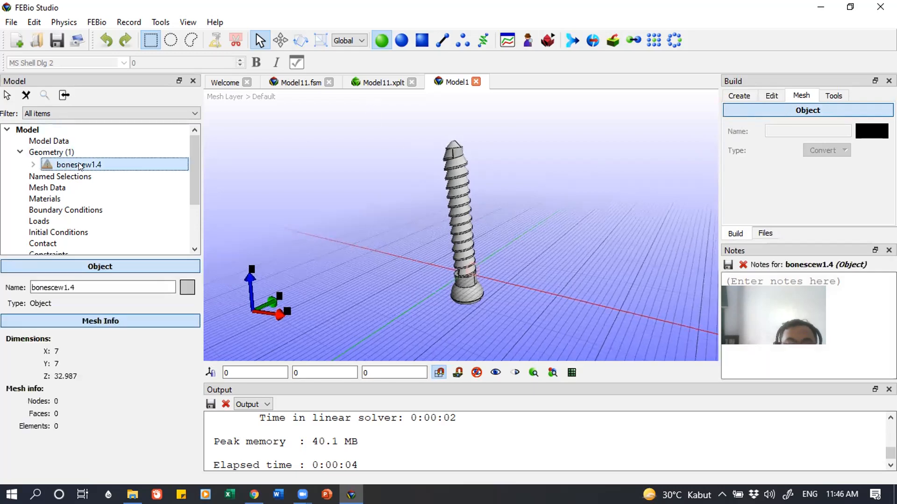
pyautogui.click(456, 193)
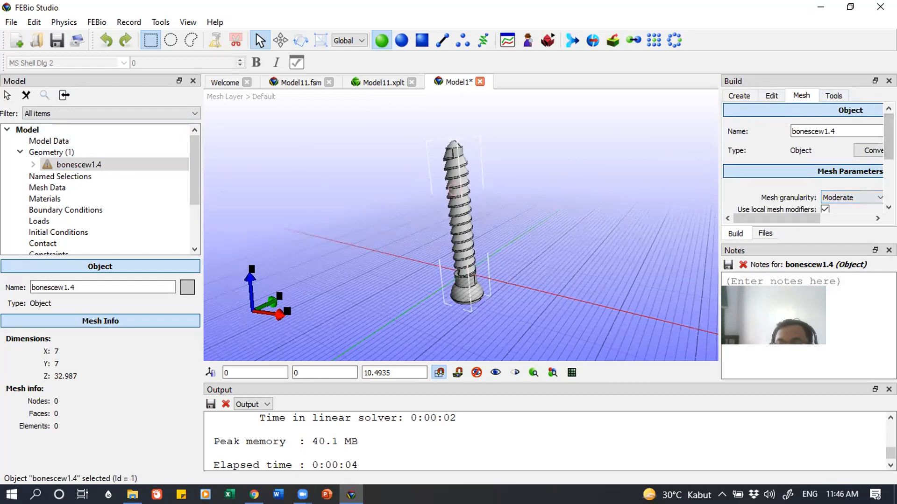
pyautogui.scroll(-4, 888, 140)
pyautogui.scroll(-1, 865, 187)
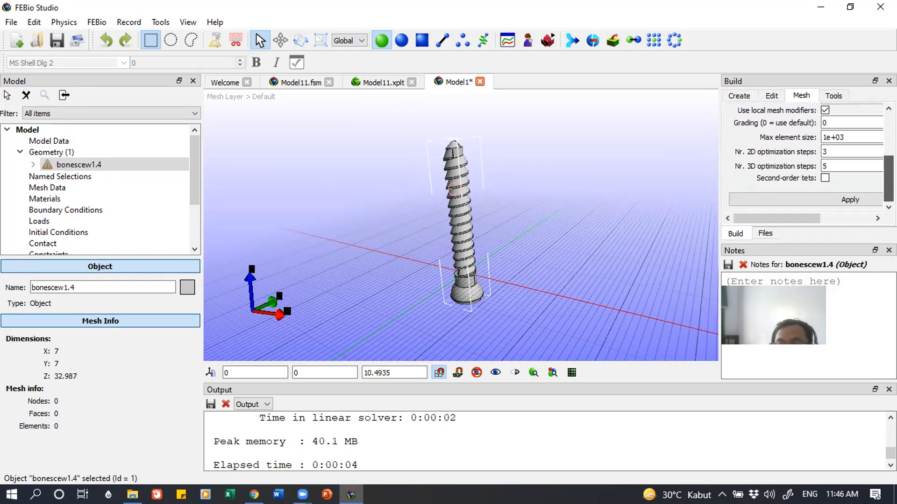
pyautogui.click(846, 201)
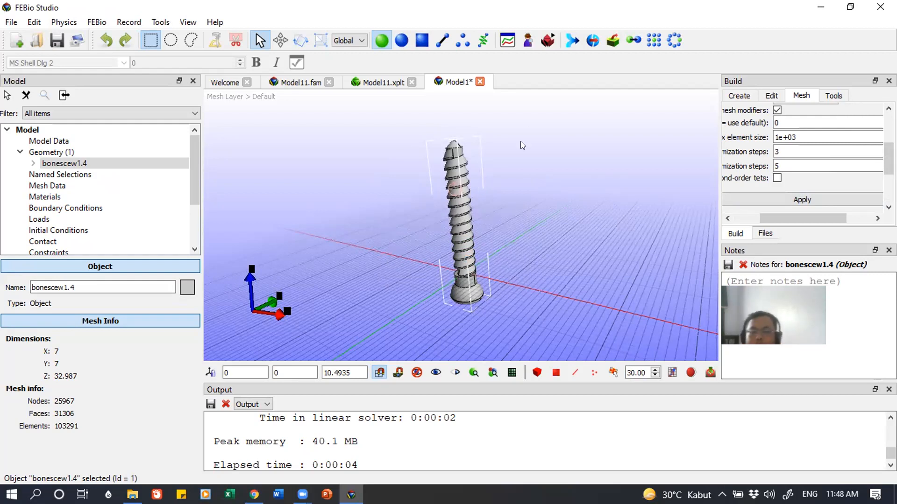
# - Display the mesh lines on the bone screw and examine the mesh on its thread, shaft and head
pyautogui.scroll(-2, 449, 445)
pyautogui.scroll(1, 450, 446)
pyautogui.scroll(-1, 449, 445)
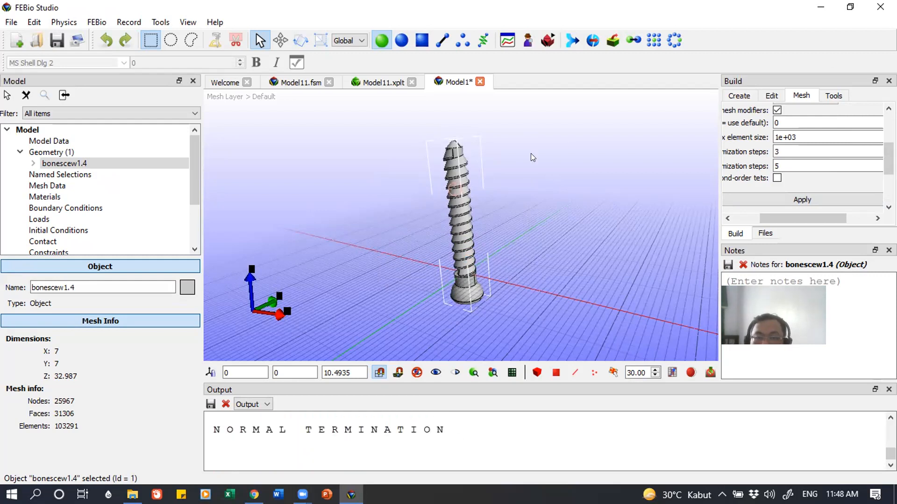
pyautogui.moveTo(527, 153); pyautogui.dragTo(467, 351)
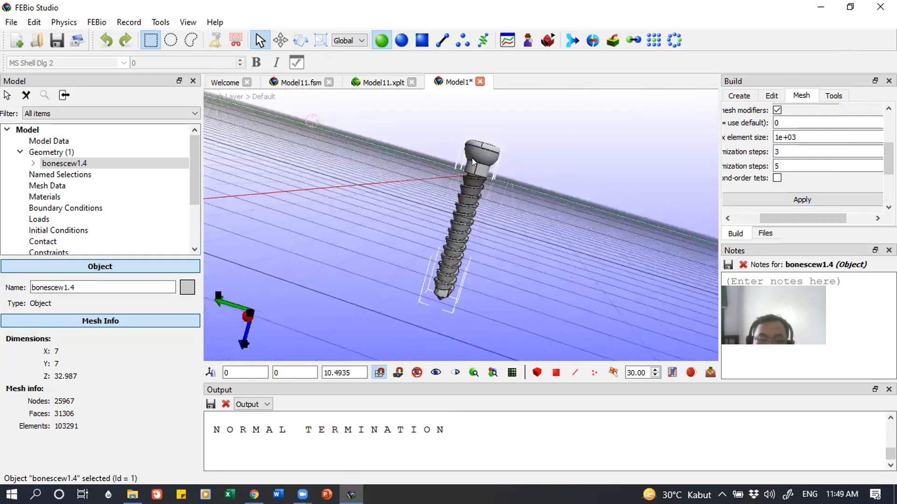
pyautogui.click(512, 373)
pyautogui.moveTo(499, 90); pyautogui.dragTo(501, 227)
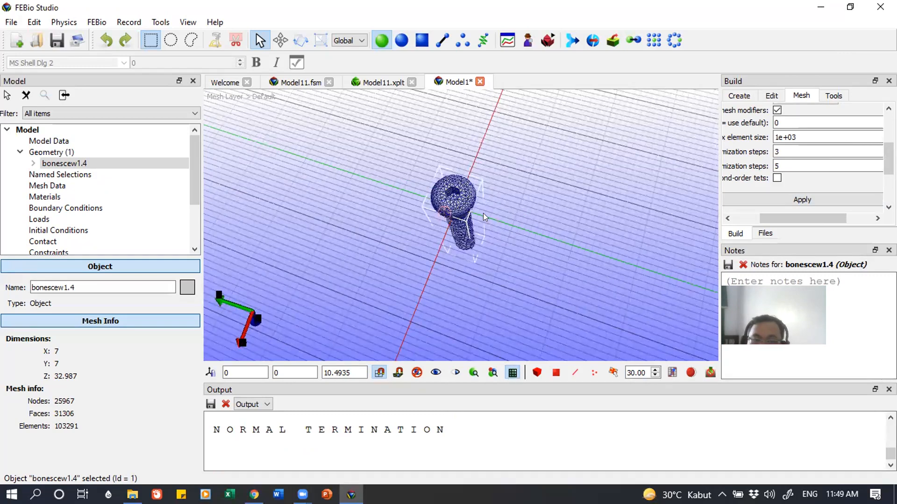
pyautogui.scroll(2, 483, 213)
pyautogui.scroll(5, 477, 201)
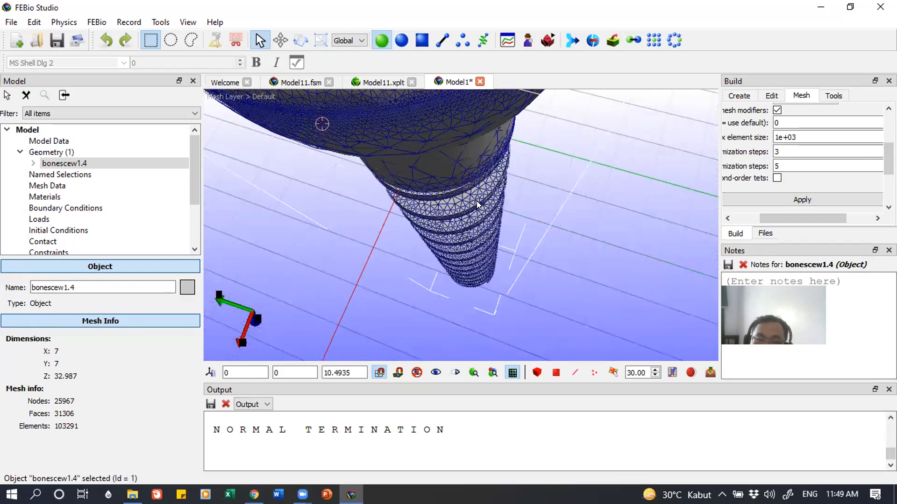
pyautogui.moveTo(538, 162); pyautogui.dragTo(571, 180, button='middle')
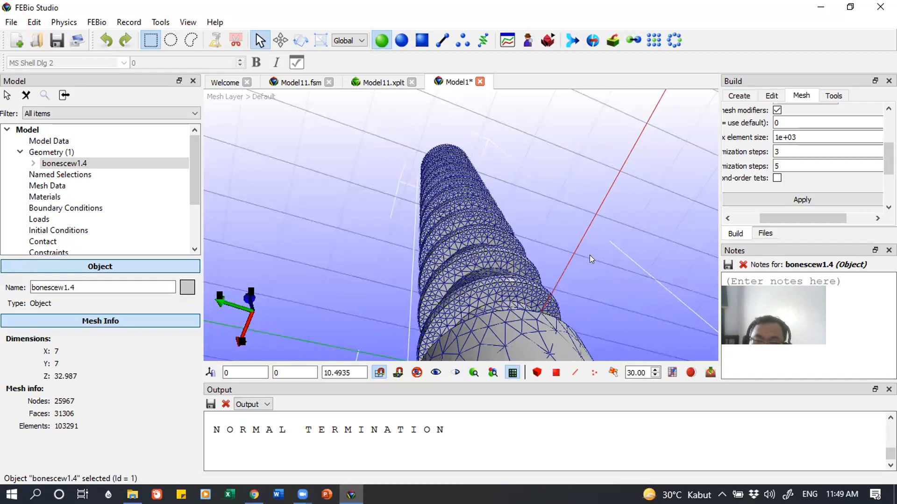
pyautogui.scroll(4, 580, 241)
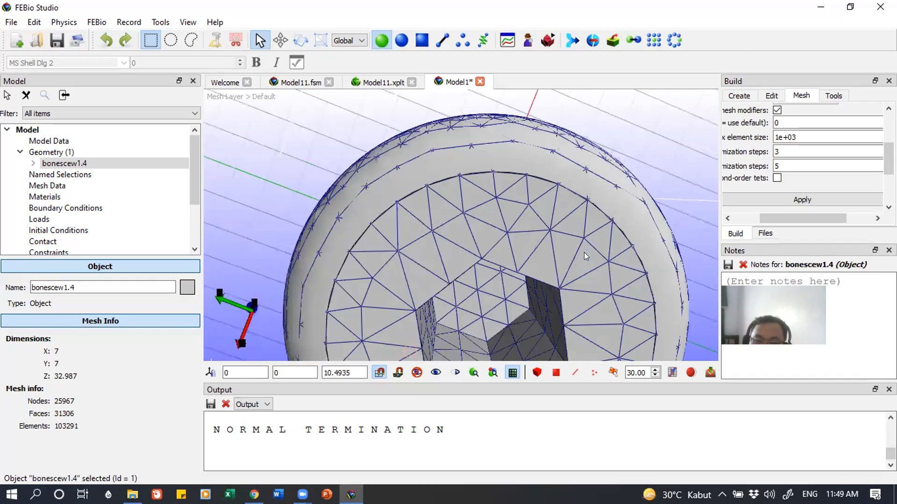
# - Examine the mesh in the screw head's hexagonal socket and along the thread flanks, and review the full mesh settings
pyautogui.moveTo(552, 227)
pyautogui.mouseDown()
pyautogui.moveTo(551, 213)
pyautogui.moveTo(552, 221)
pyautogui.mouseUp()
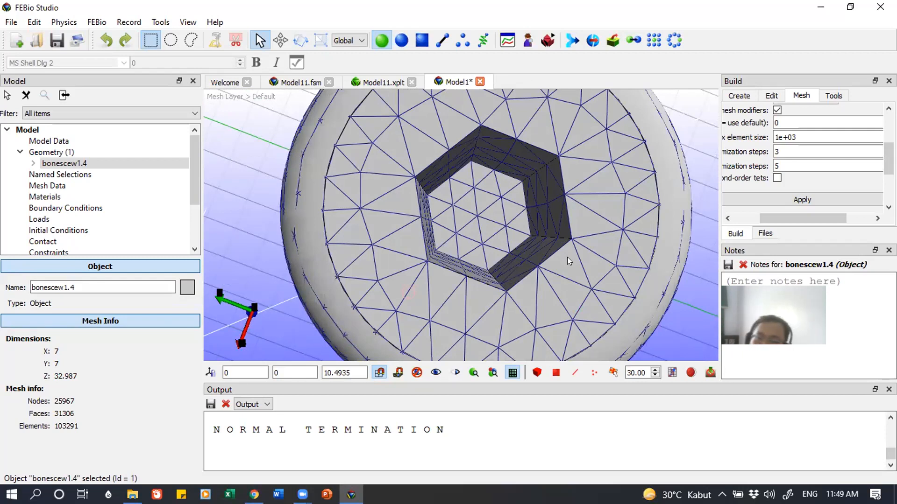
pyautogui.moveTo(572, 204); pyautogui.dragTo(560, 222, button='middle')
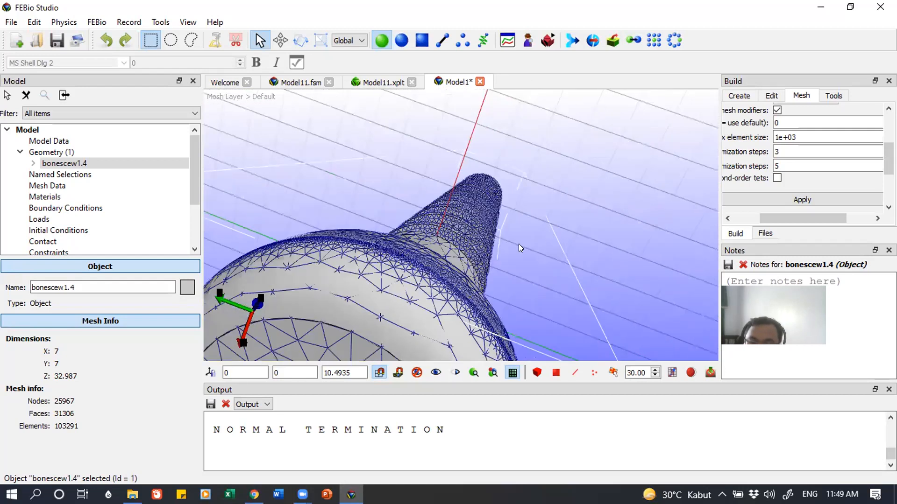
pyautogui.scroll(3, 515, 244)
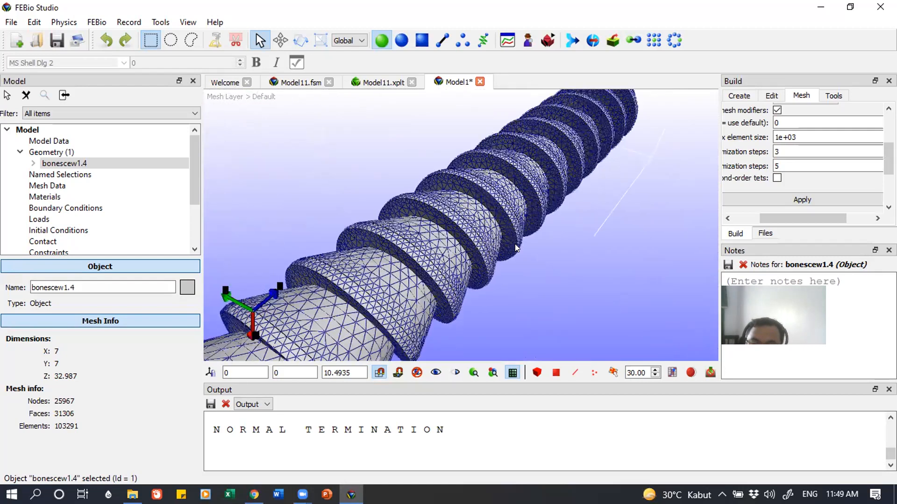
pyautogui.scroll(2, 515, 244)
pyautogui.scroll(2, 475, 253)
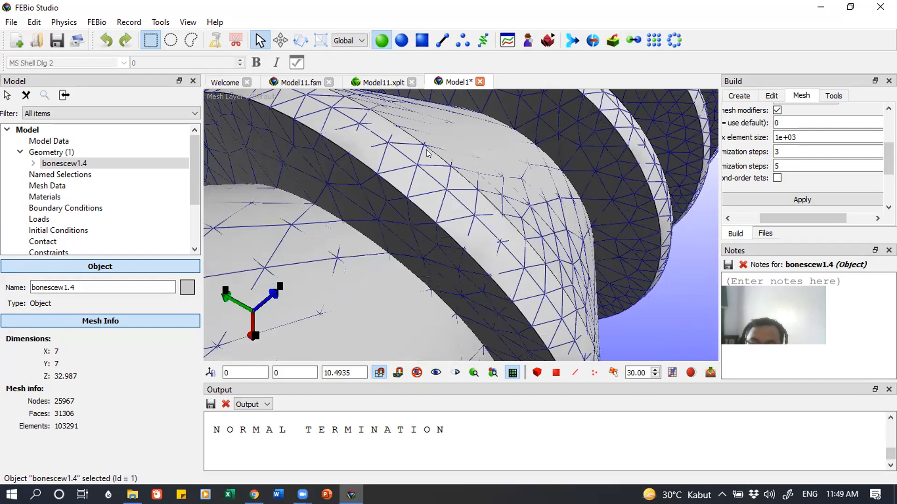
pyautogui.scroll(-2, 477, 226)
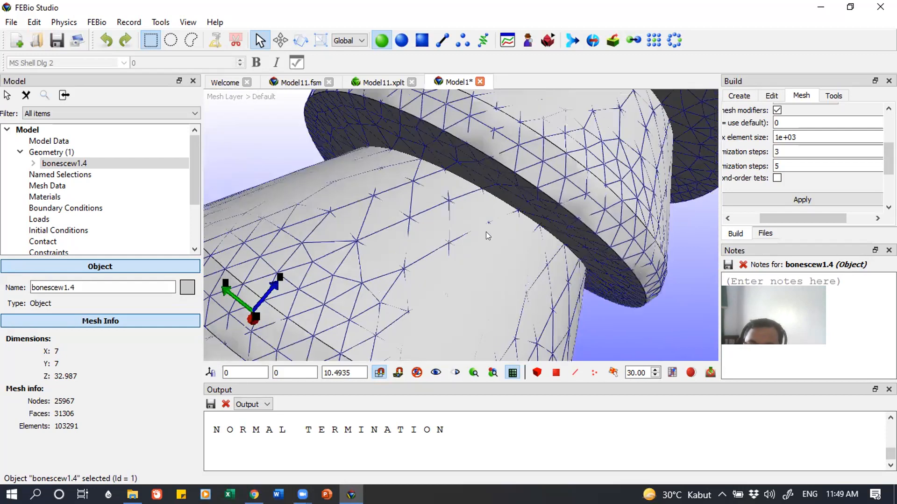
pyautogui.scroll(2, 486, 233)
pyautogui.moveTo(515, 233); pyautogui.dragTo(574, 267)
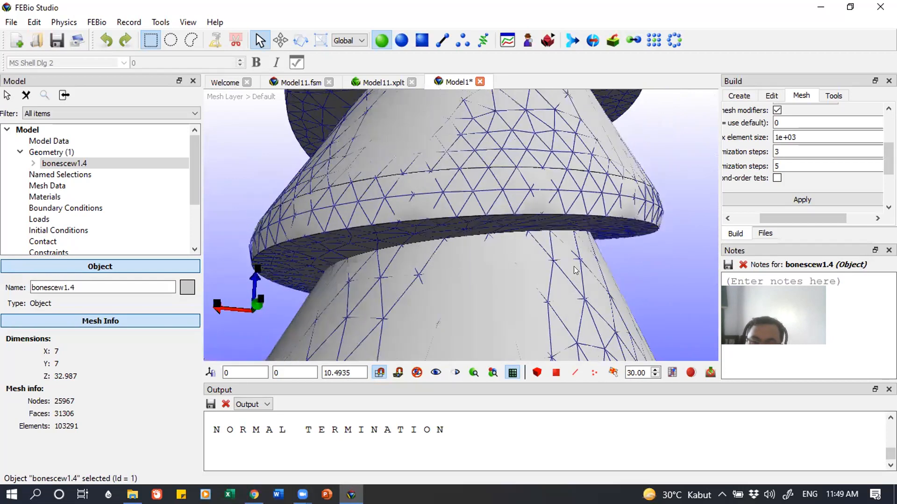
pyautogui.moveTo(451, 224); pyautogui.dragTo(511, 278)
pyautogui.scroll(1, 494, 279)
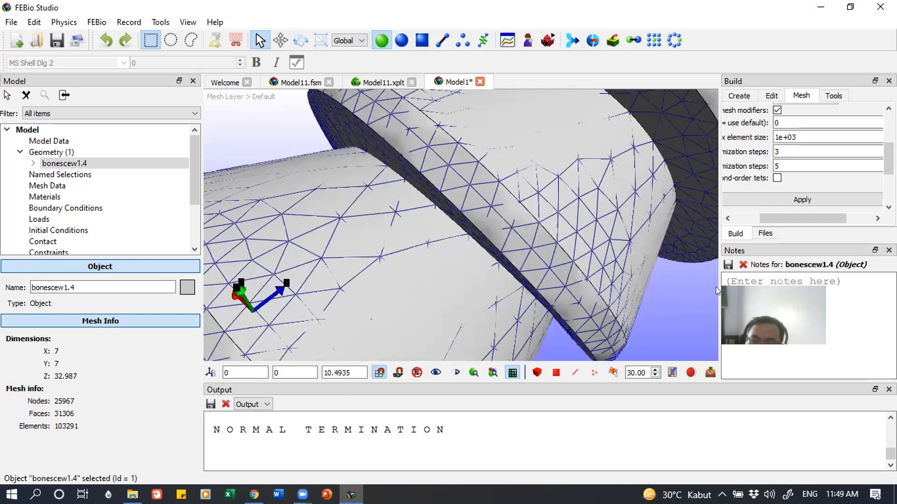
pyautogui.moveTo(718, 205)
pyautogui.mouseDown()
pyautogui.moveTo(678, 205)
pyautogui.moveTo(745, 205)
pyautogui.moveTo(716, 205)
pyautogui.mouseUp()
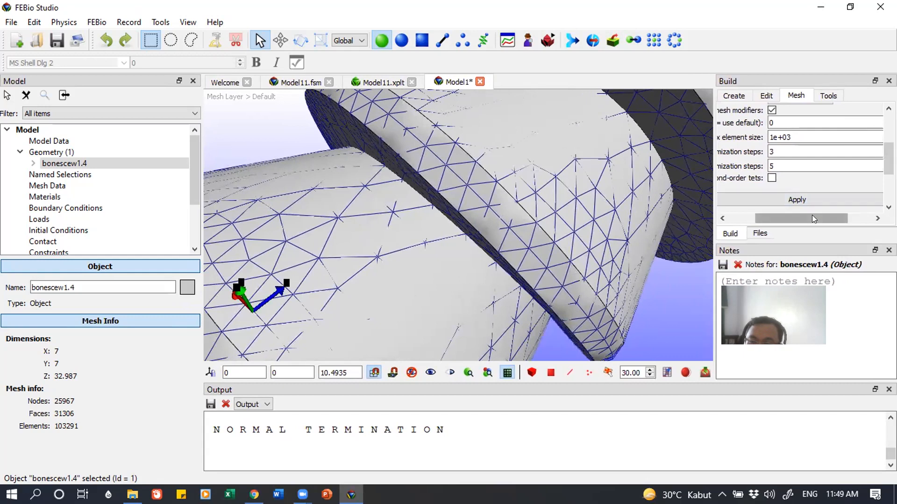
pyautogui.moveTo(814, 218); pyautogui.dragTo(787, 220)
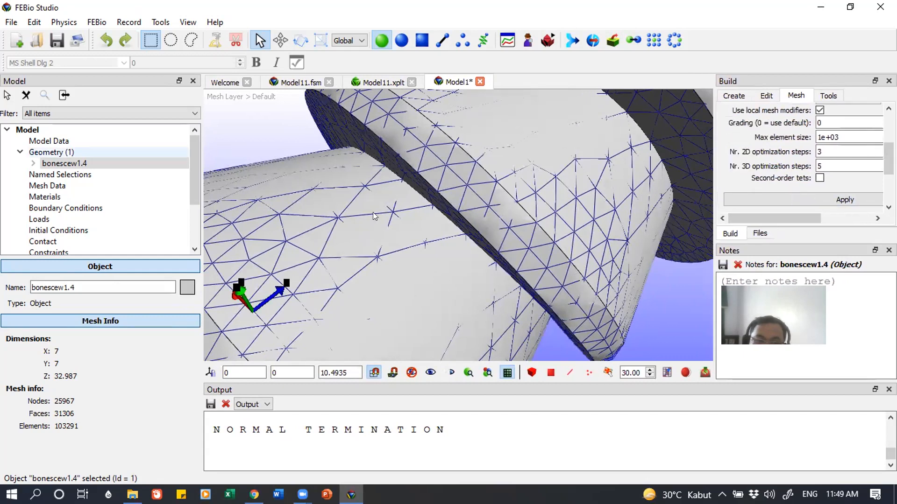
# - Add an elastic neo-Hookean material to the model with the default name
pyautogui.click(53, 197)
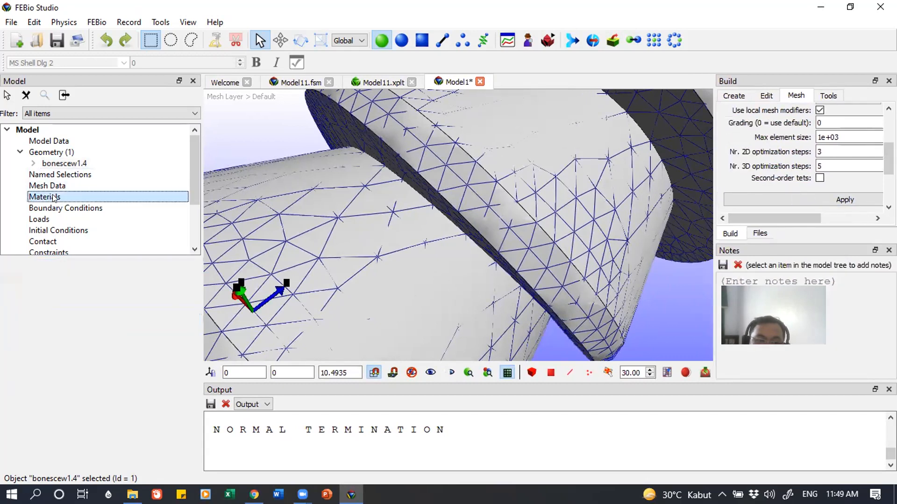
pyautogui.rightClick(54, 197)
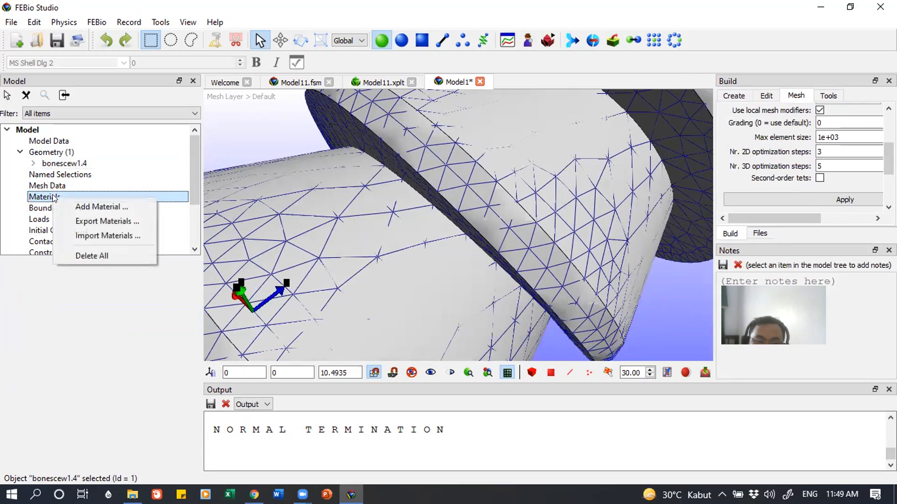
pyautogui.click(89, 207)
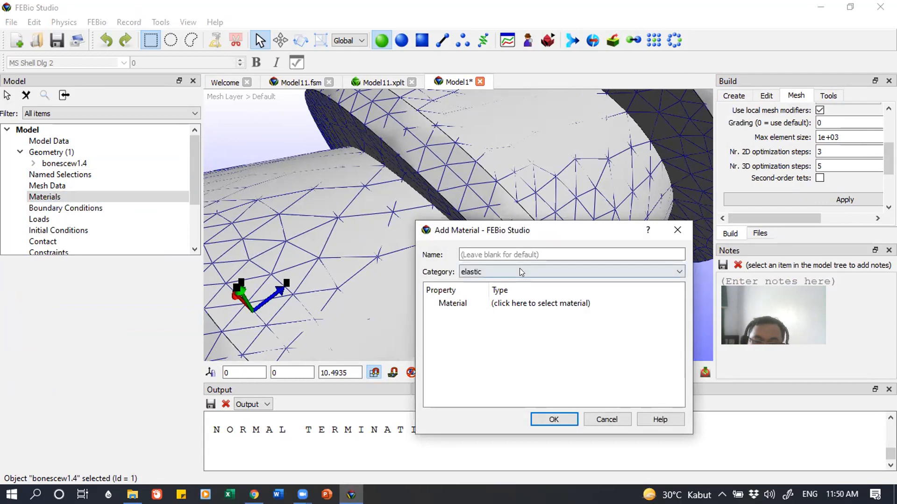
pyautogui.click(521, 272)
pyautogui.click(519, 280)
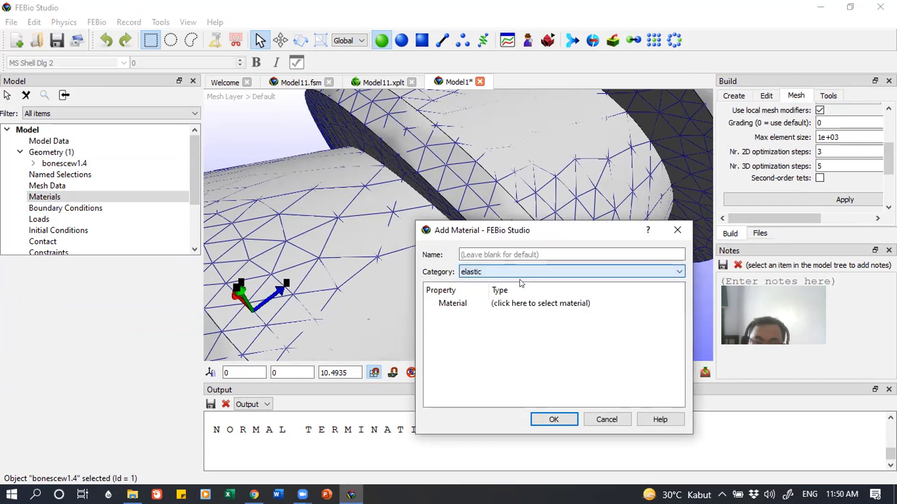
pyautogui.click(522, 308)
pyautogui.click(522, 308)
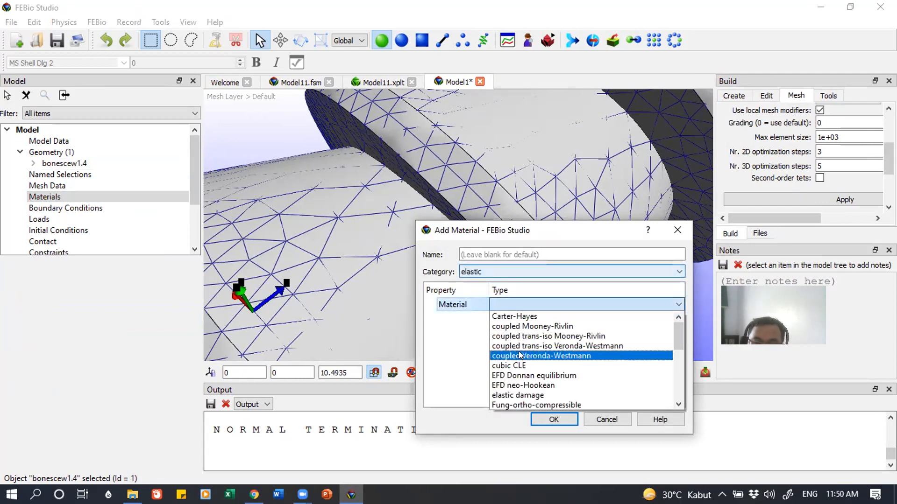
pyautogui.scroll(-2, 520, 356)
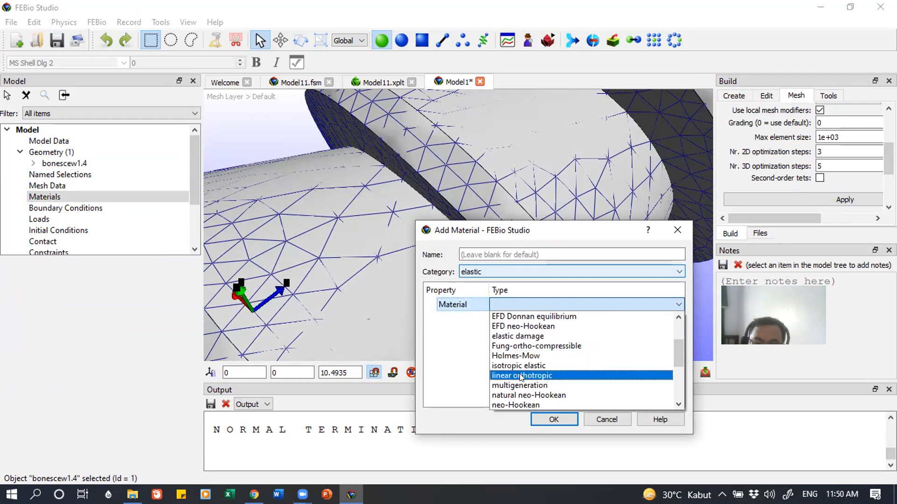
pyautogui.click(520, 404)
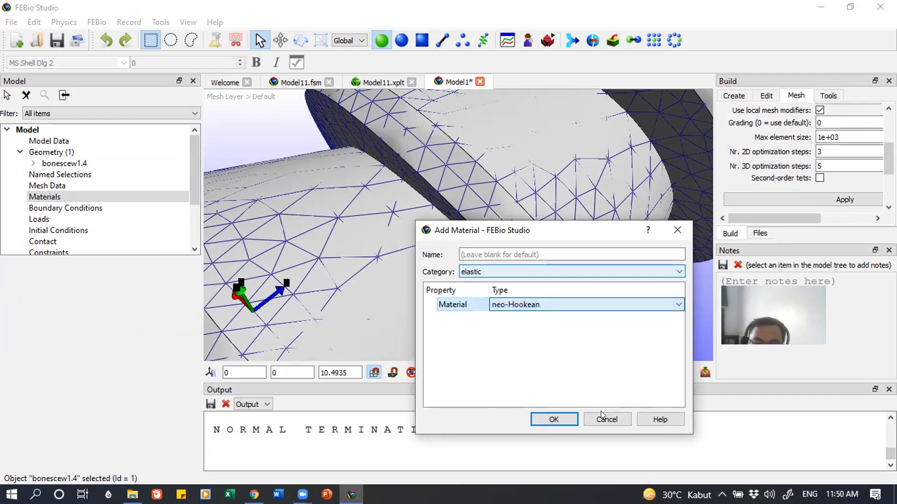
pyautogui.click(566, 422)
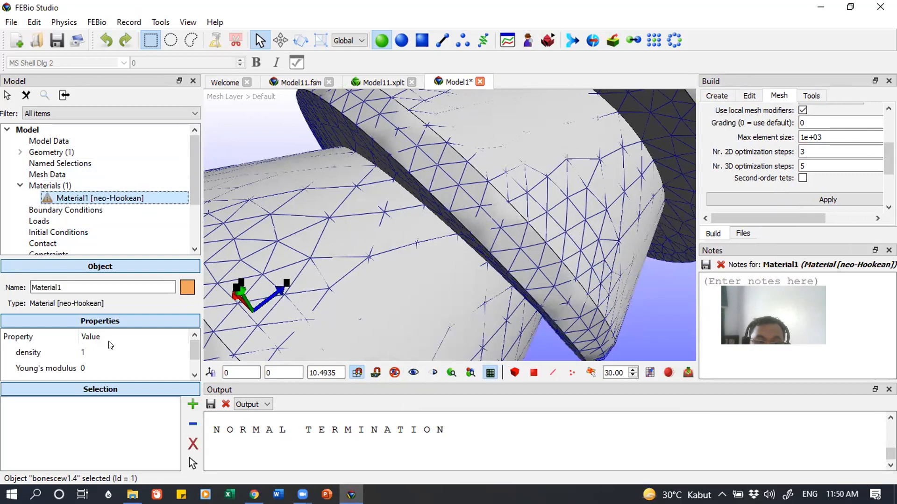
# - Set the density of the neo-Hookean material to 0.9
pyautogui.doubleClick(92, 352)
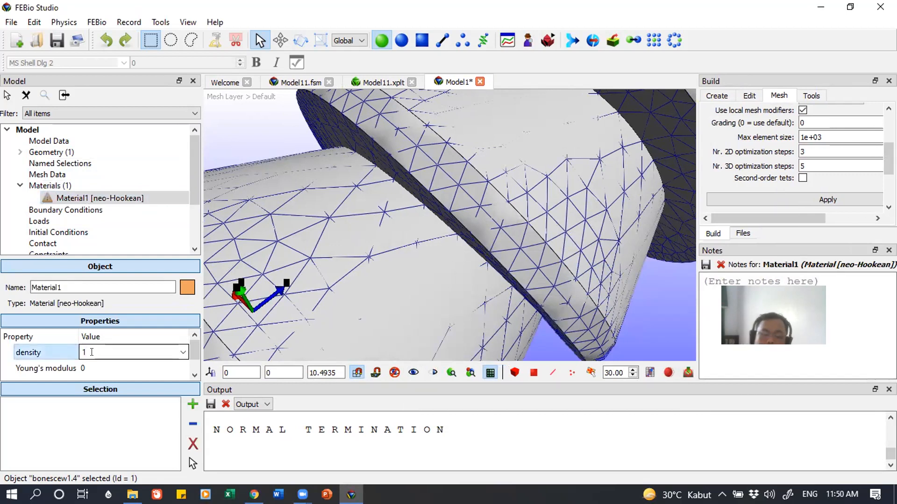
pyautogui.press('BackSpace')
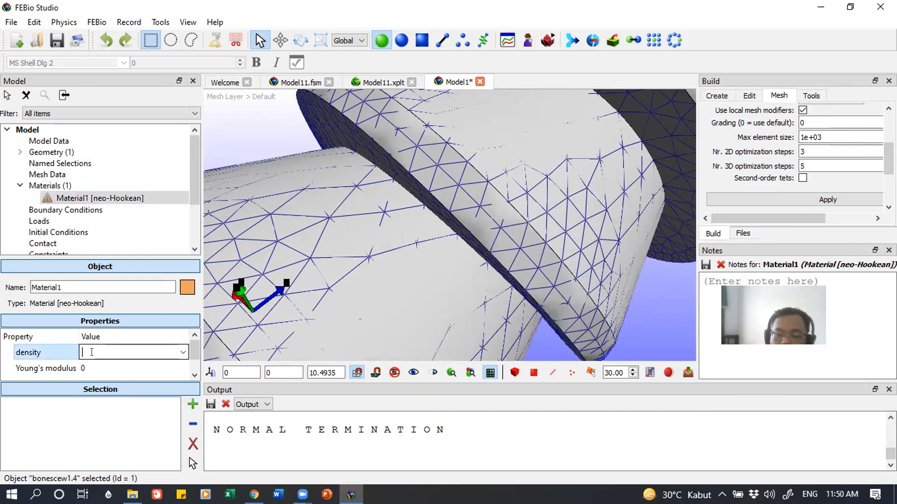
pyautogui.write('0.9')
pyautogui.press('Tab')
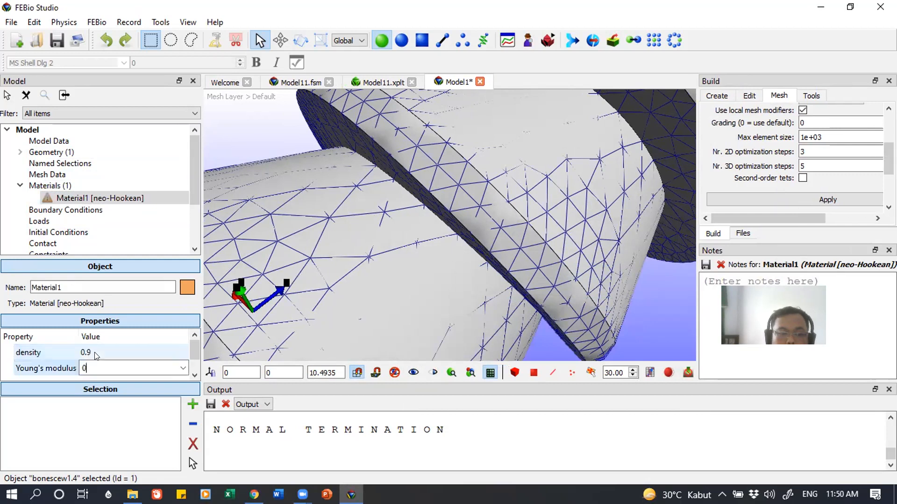
pyautogui.press('BackSpace')
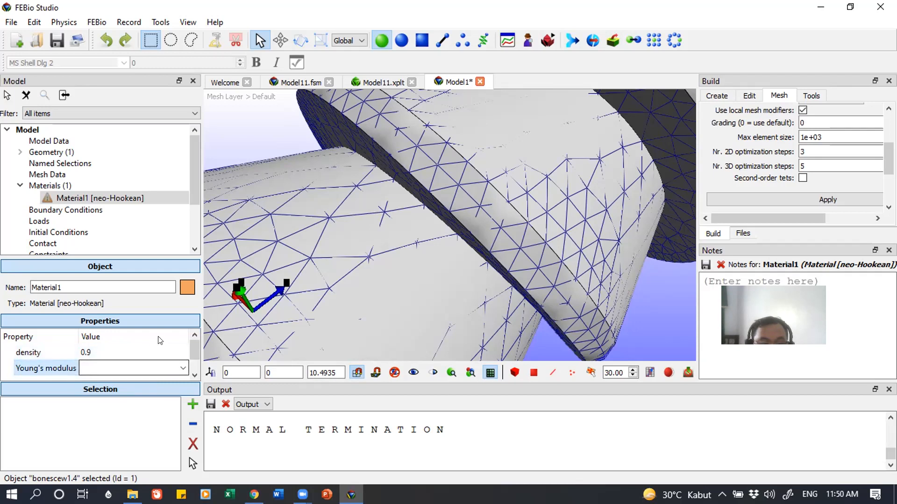
pyautogui.moveTo(192, 346)
pyautogui.mouseDown()
pyautogui.moveTo(196, 364)
pyautogui.moveTo(196, 348)
pyautogui.mouseUp()
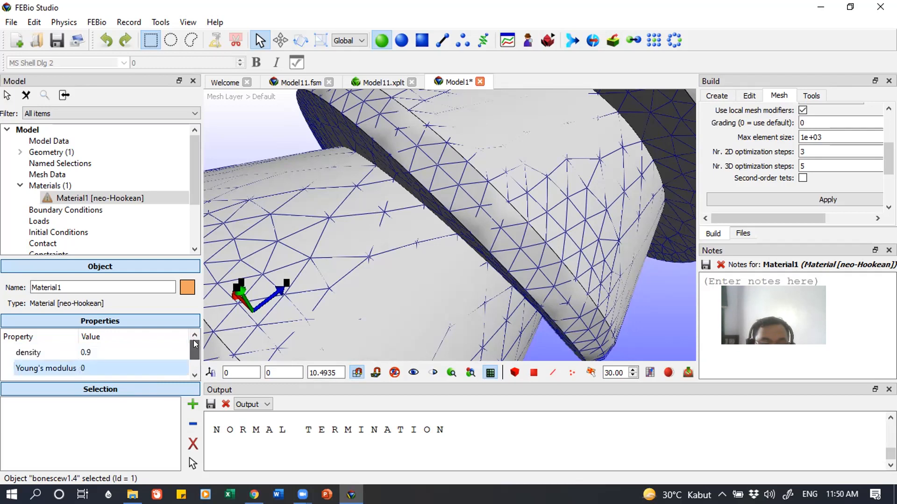
pyautogui.click(92, 367)
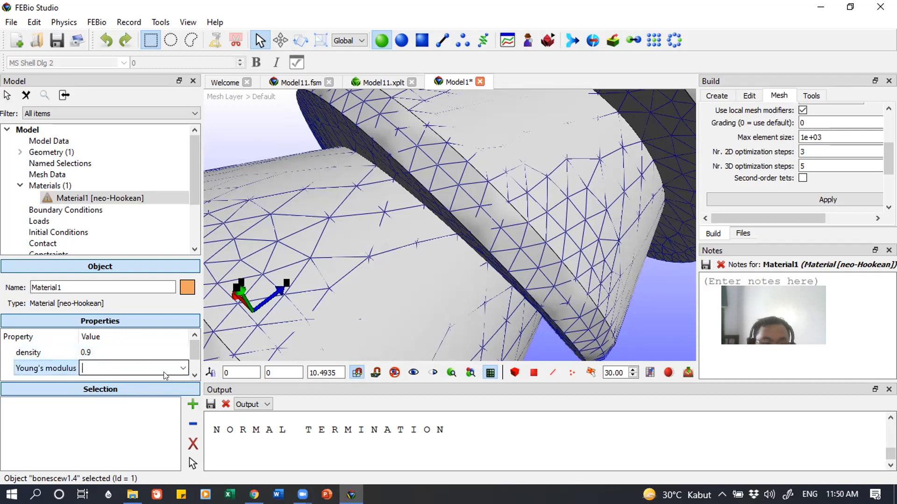
pyautogui.click(181, 368)
pyautogui.click(182, 368)
pyautogui.click(155, 356)
pyautogui.click(143, 368)
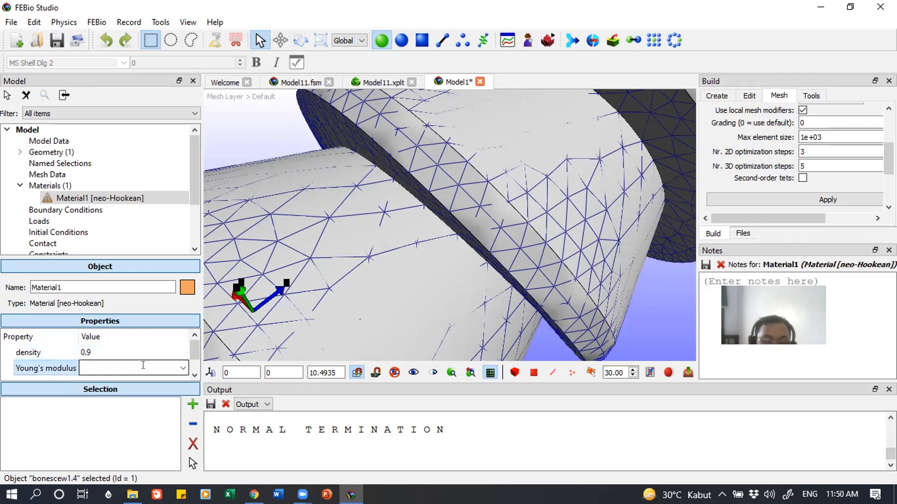
pyautogui.write('11')
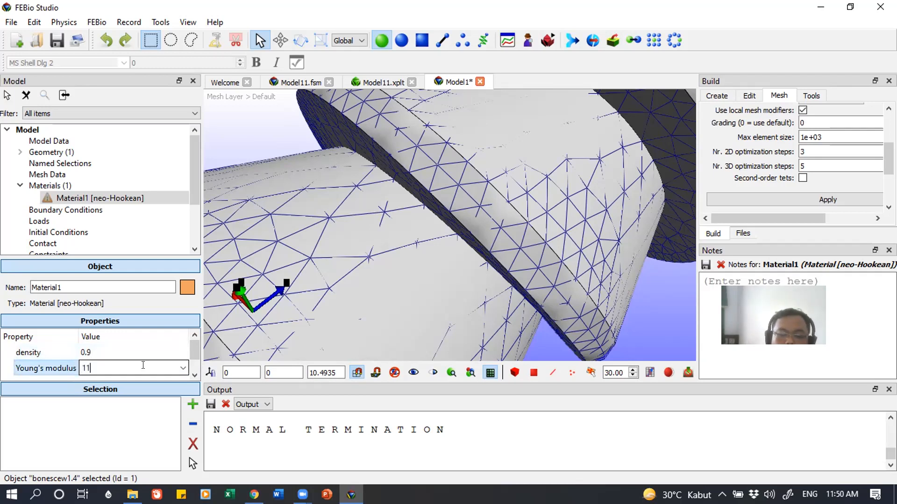
pyautogui.write('00000000')
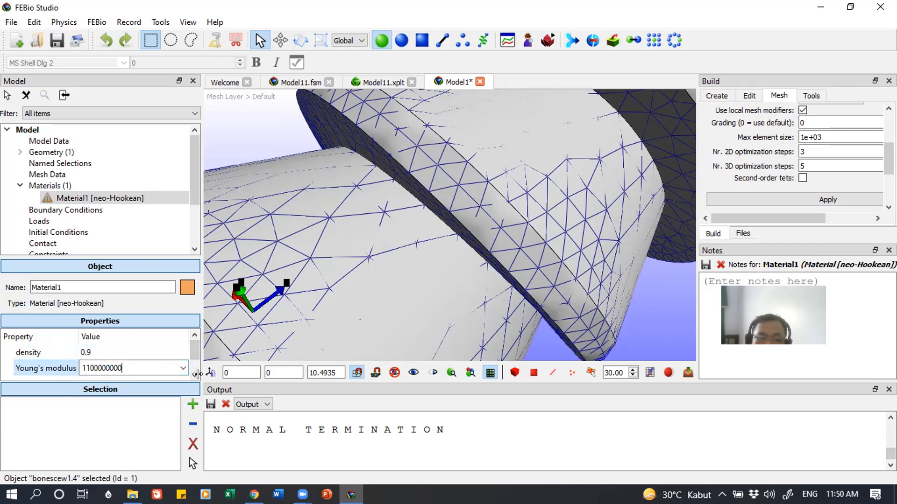
# - Set the Poisson's ratio of the neo-Hookean material to 0.4
pyautogui.click(195, 376)
pyautogui.click(144, 362)
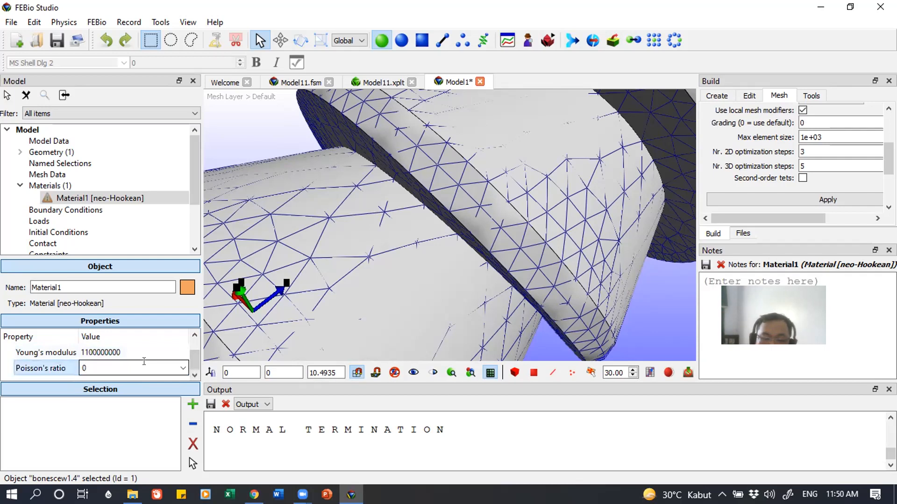
pyautogui.write('.4')
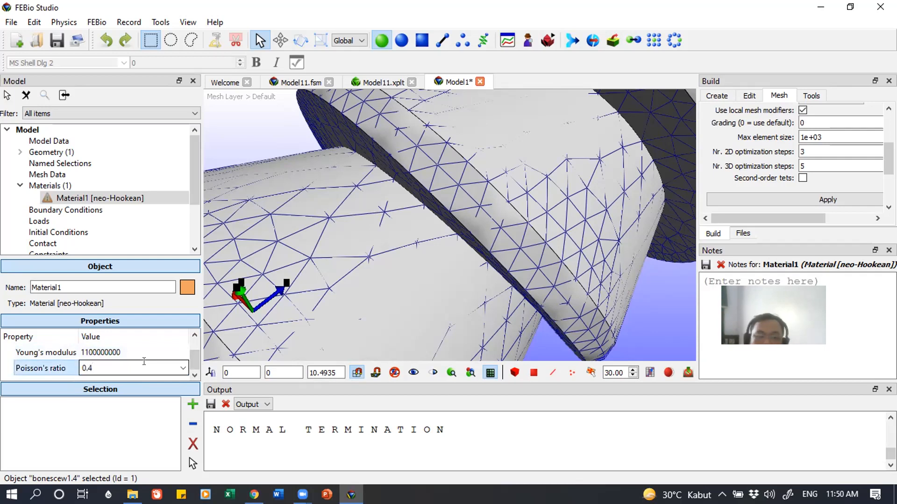
pyautogui.click(91, 420)
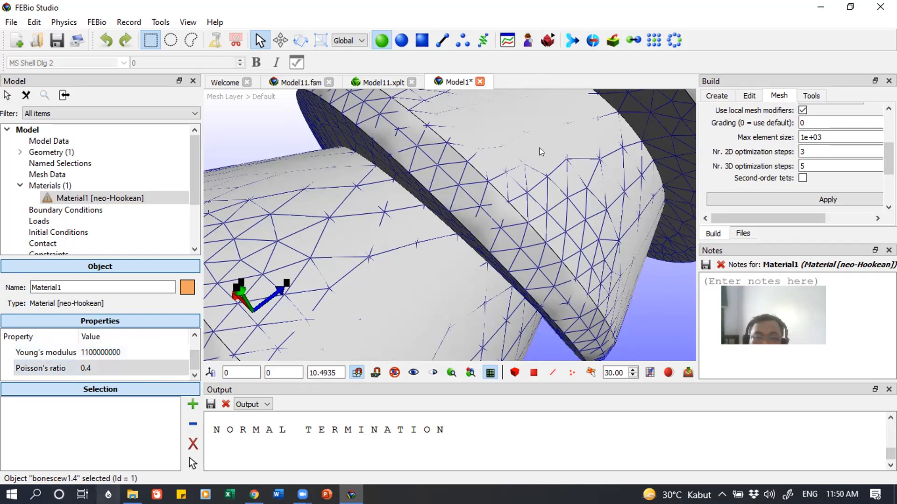
# - Assign the neo-Hookean material to the bone screw part
pyautogui.scroll(-6, 538, 163)
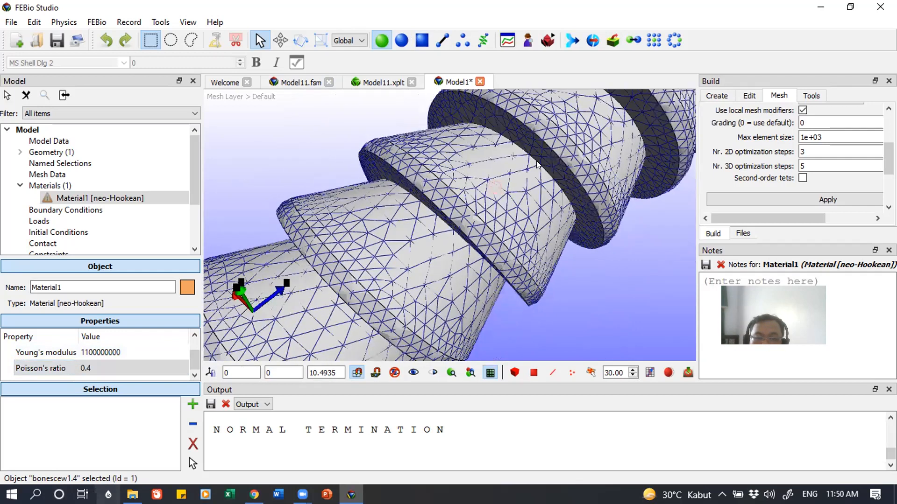
pyautogui.scroll(-2, 536, 161)
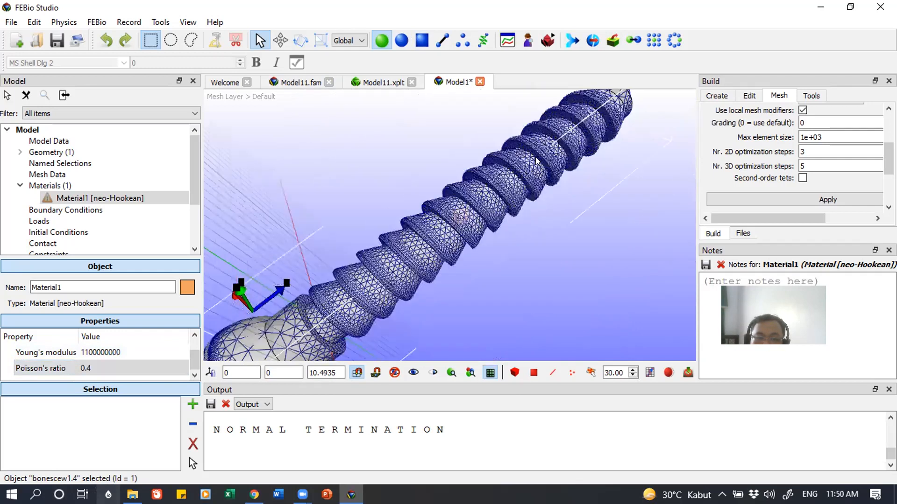
pyautogui.scroll(-2, 536, 161)
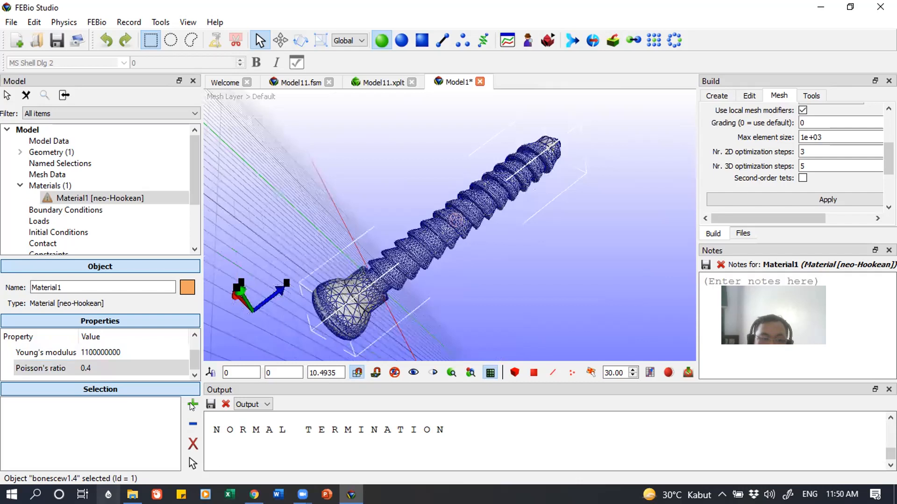
pyautogui.click(190, 402)
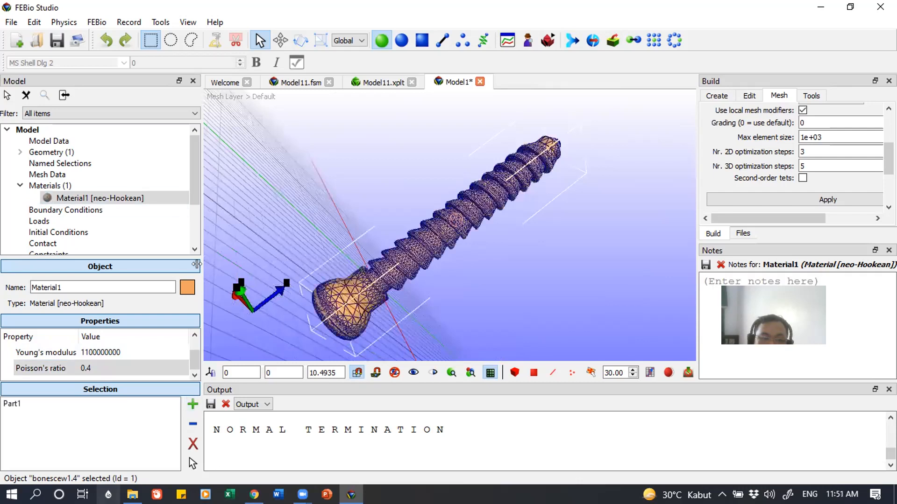
# - Set the display color of the neo-Hookean material to blue (#00aaff)
pyautogui.click(187, 285)
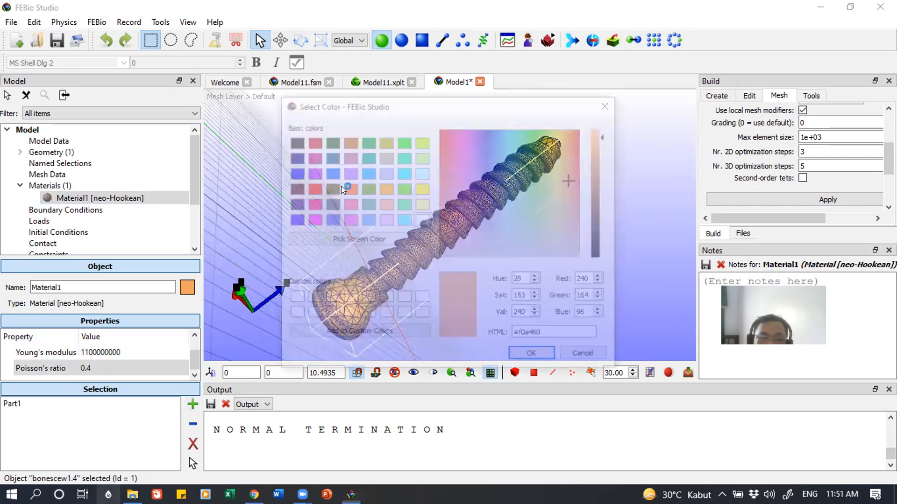
pyautogui.click(367, 172)
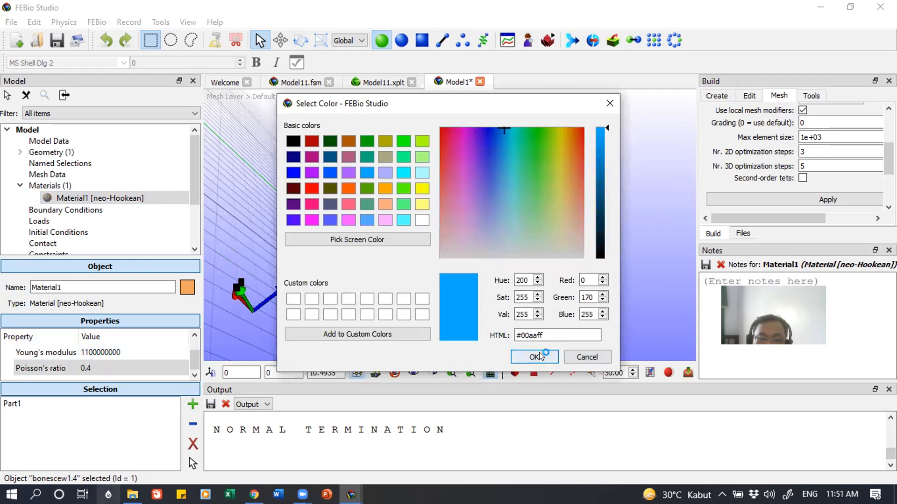
pyautogui.click(534, 357)
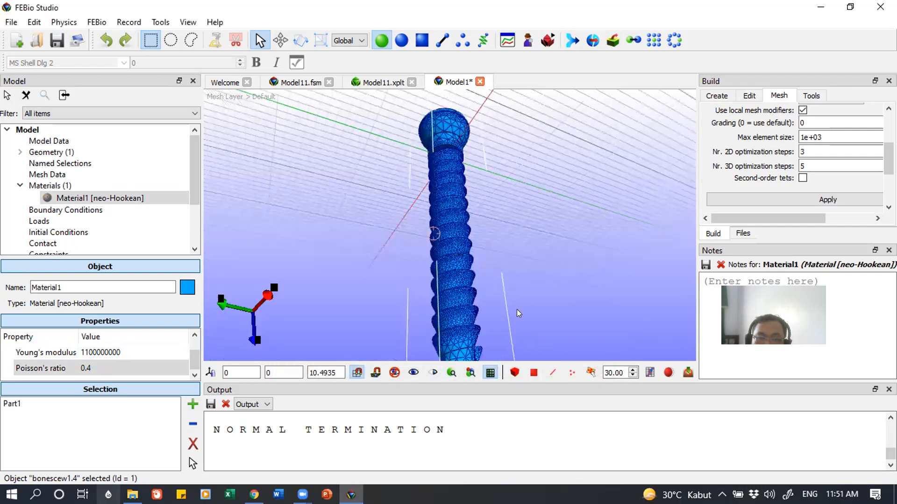
# - Add a Fixed displacement boundary condition to the model in the Initial step
pyautogui.moveTo(517, 309)
pyautogui.mouseDown()
pyautogui.moveTo(529, 305)
pyautogui.moveTo(509, 301)
pyautogui.mouseUp()
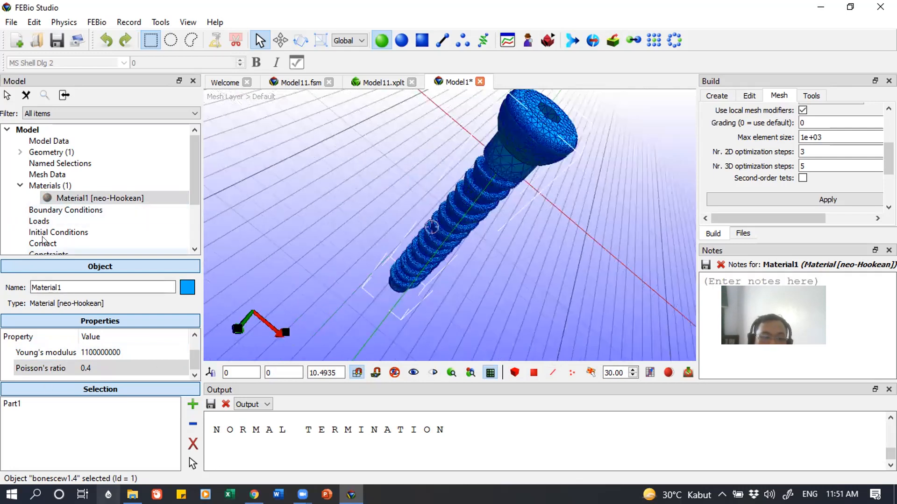
pyautogui.click(65, 210)
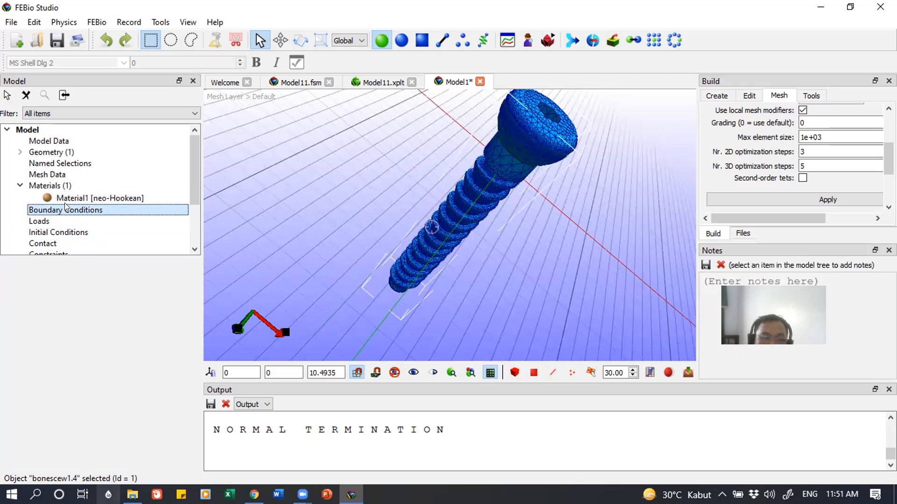
pyautogui.rightClick(66, 209)
pyautogui.click(78, 215)
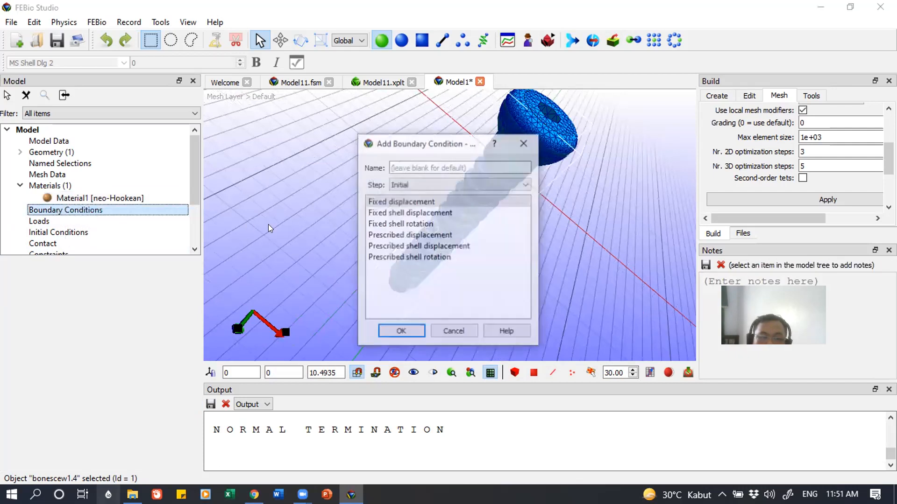
pyautogui.click(410, 330)
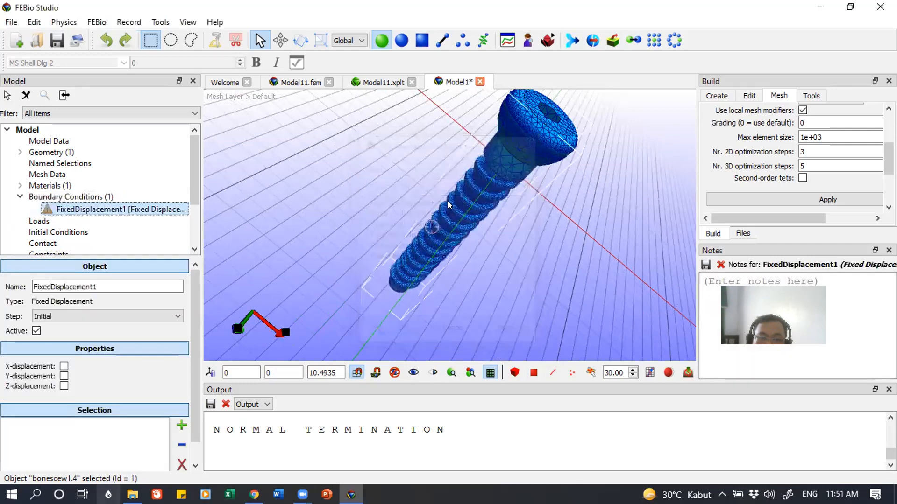
# - Hide the mesh lines and select the surface at the pointed tip of the screw
pyautogui.moveTo(546, 235); pyautogui.dragTo(570, 138)
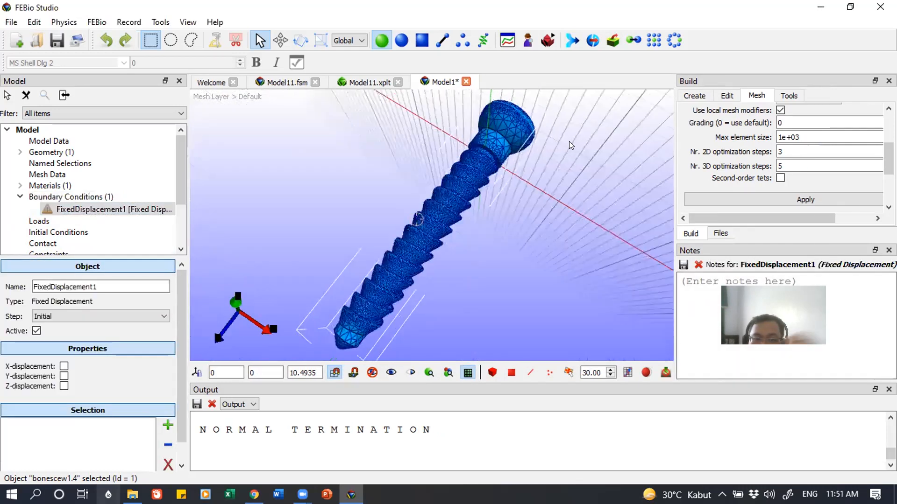
pyautogui.moveTo(476, 368); pyautogui.dragTo(463, 384)
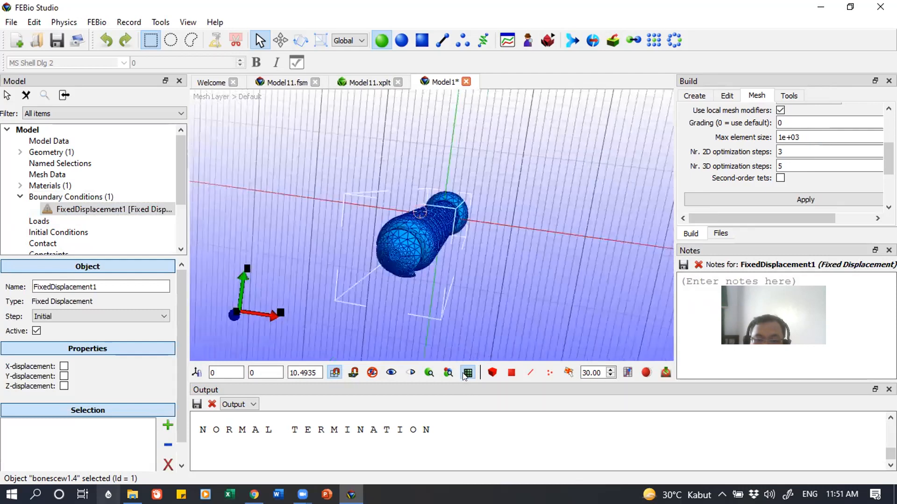
pyautogui.moveTo(445, 295); pyautogui.dragTo(413, 262)
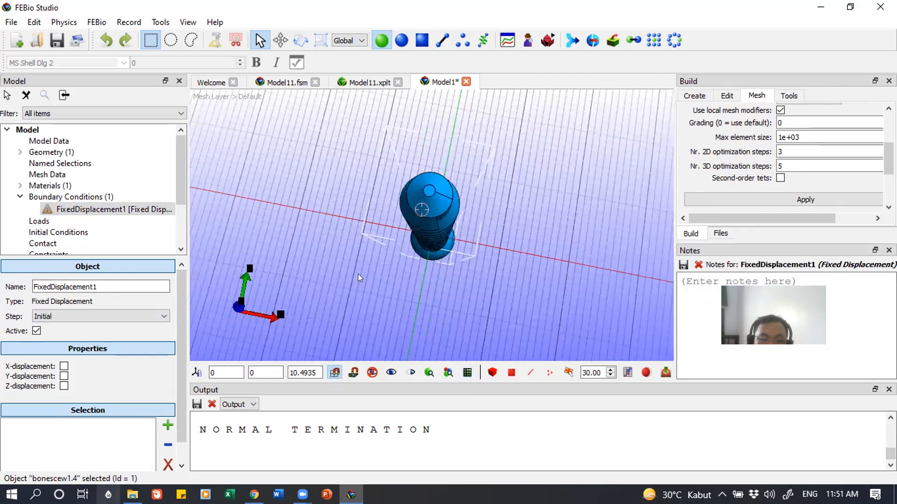
pyautogui.click(422, 40)
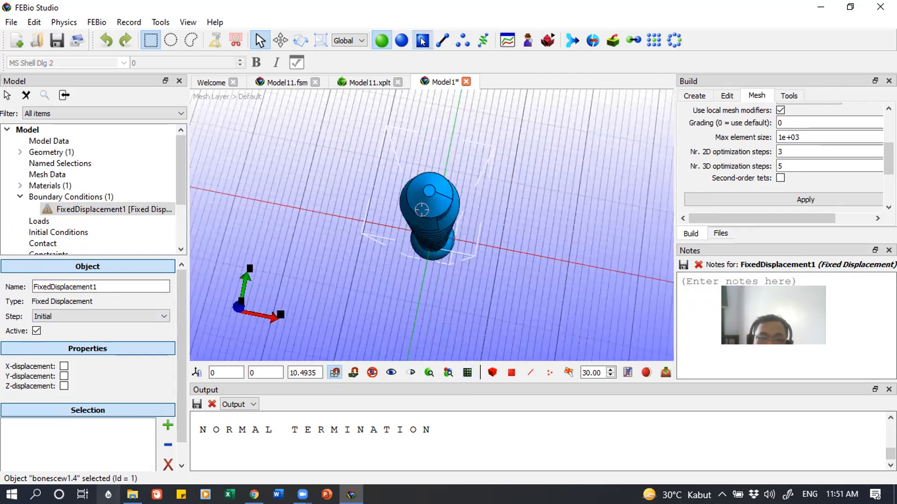
pyautogui.click(442, 188)
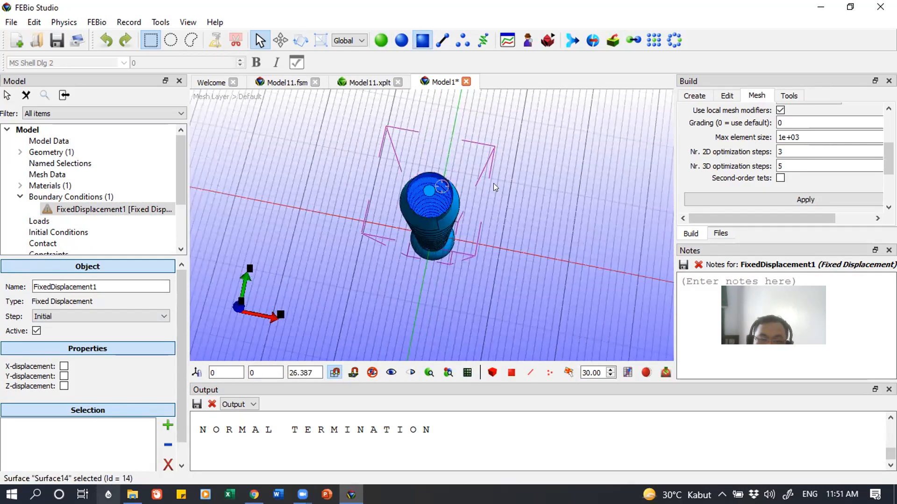
pyautogui.moveTo(494, 224); pyautogui.dragTo(419, 223, button='middle')
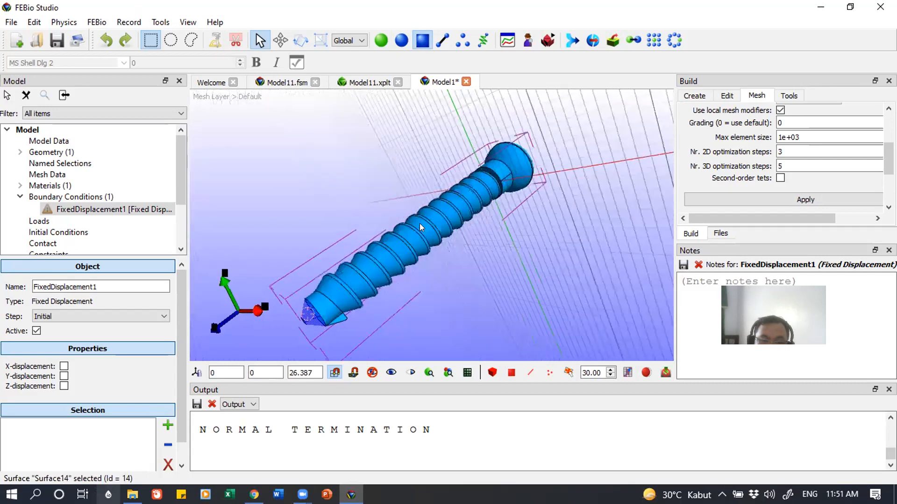
pyautogui.moveTo(346, 211); pyautogui.dragTo(299, 212, button='middle')
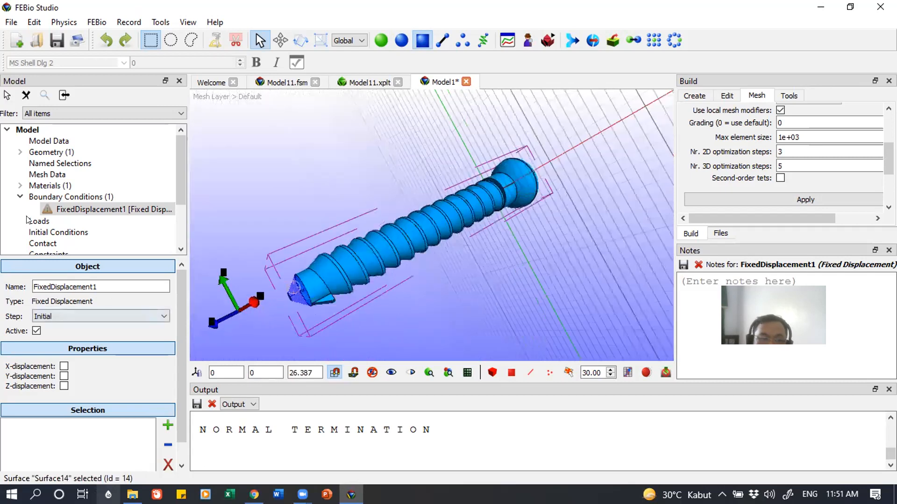
# - Set the display color of the neo-Hookean material to yellow (#ffff00)
pyautogui.click(31, 184)
pyautogui.click(20, 186)
pyautogui.click(95, 198)
pyautogui.click(173, 284)
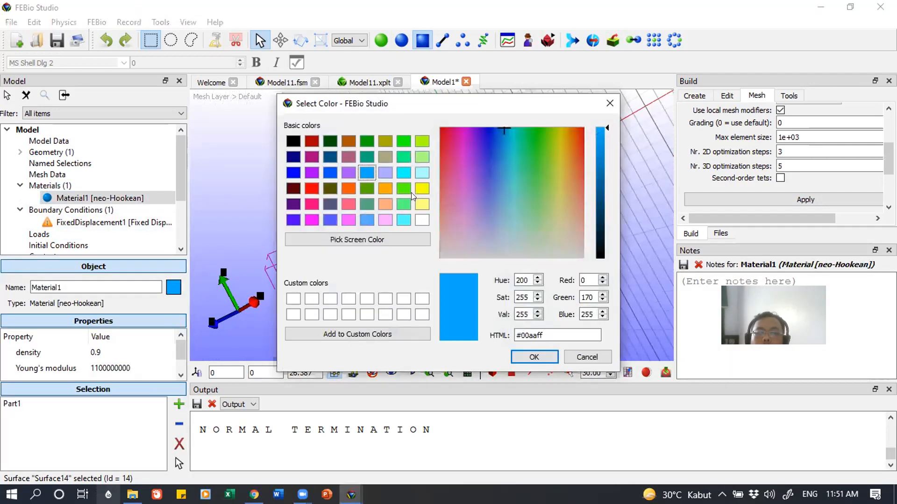
pyautogui.click(420, 188)
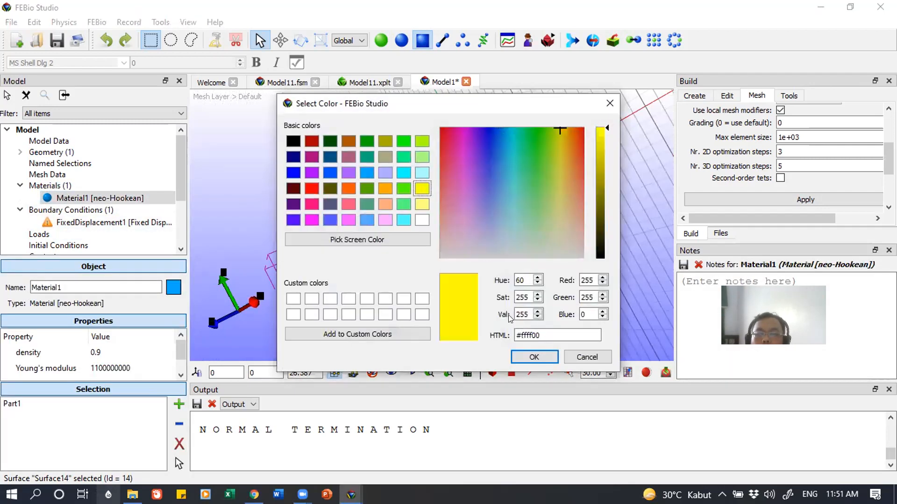
pyautogui.click(534, 356)
# - Fix the X, Y and Z displacements in the boundary condition and assign the selected screw tip surface to it
pyautogui.moveTo(316, 320); pyautogui.dragTo(368, 284)
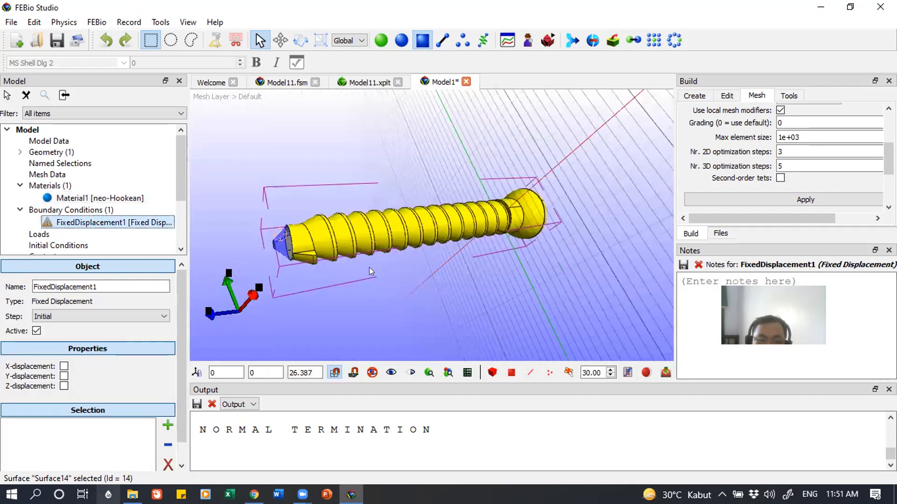
pyautogui.moveTo(370, 268); pyautogui.dragTo(493, 290)
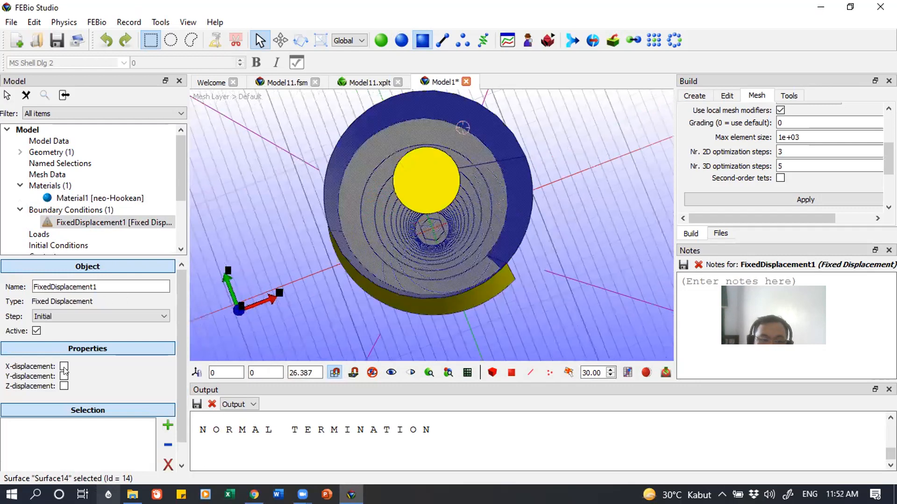
pyautogui.click(64, 366)
pyautogui.click(64, 376)
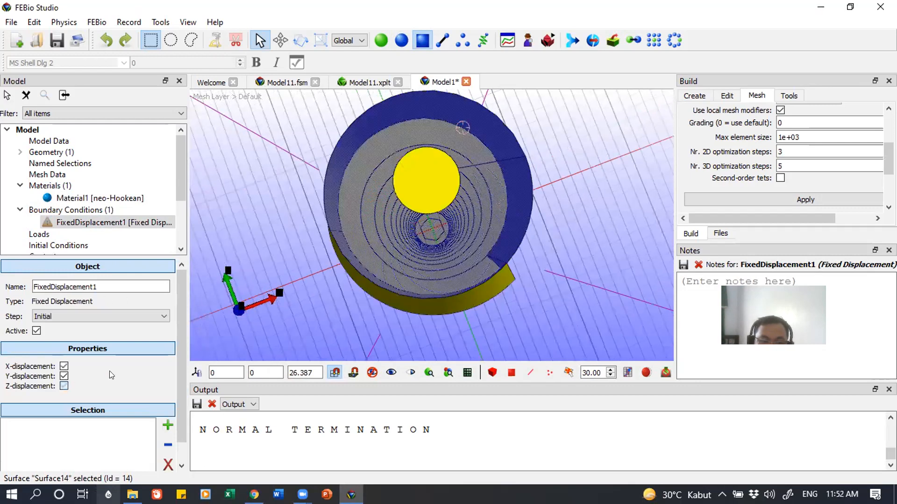
pyautogui.click(168, 426)
pyautogui.scroll(-3, 184, 325)
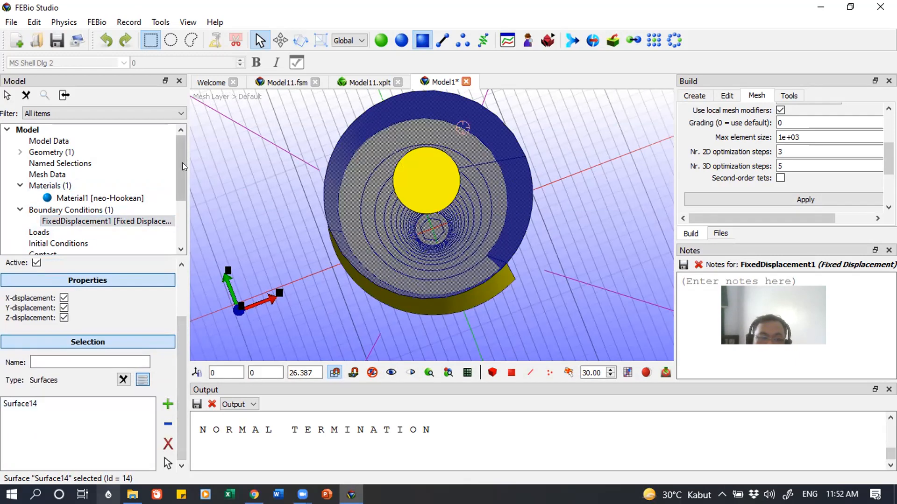
# - Add a nodal load in the Initial step with variable z-force and a load of 10000
pyautogui.moveTo(182, 162); pyautogui.dragTo(189, 223)
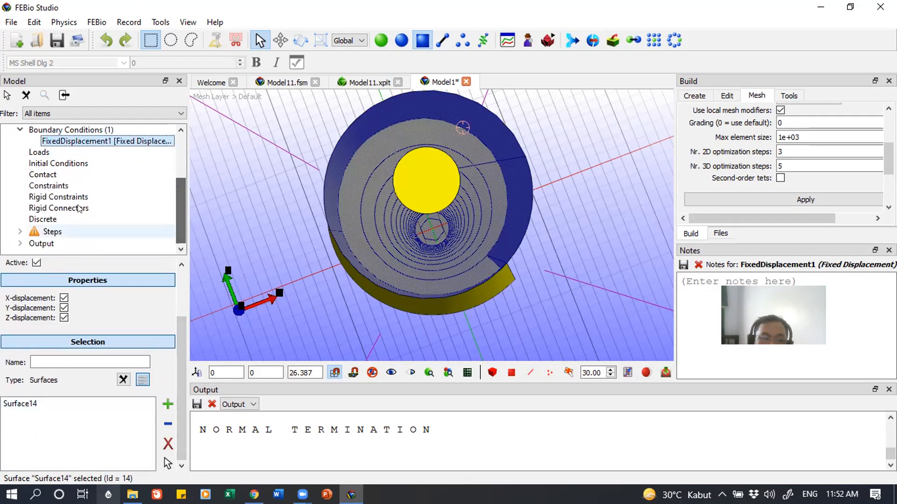
pyautogui.click(47, 153)
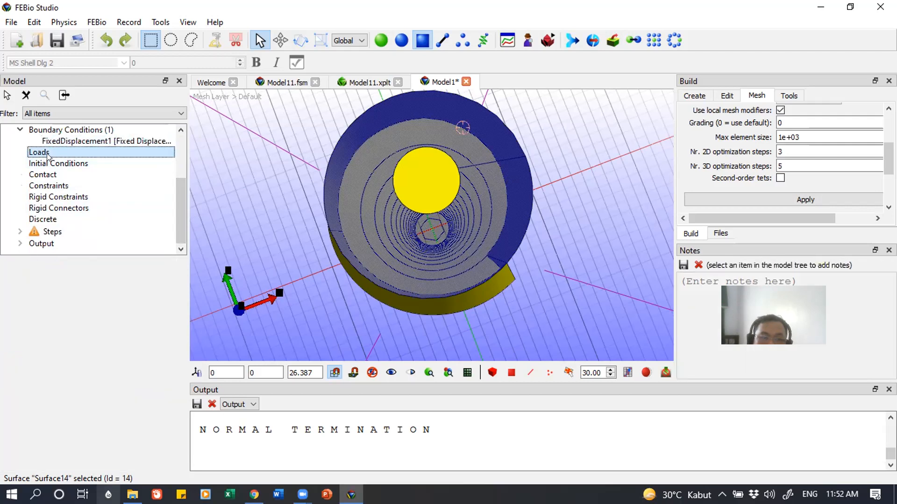
pyautogui.rightClick(47, 154)
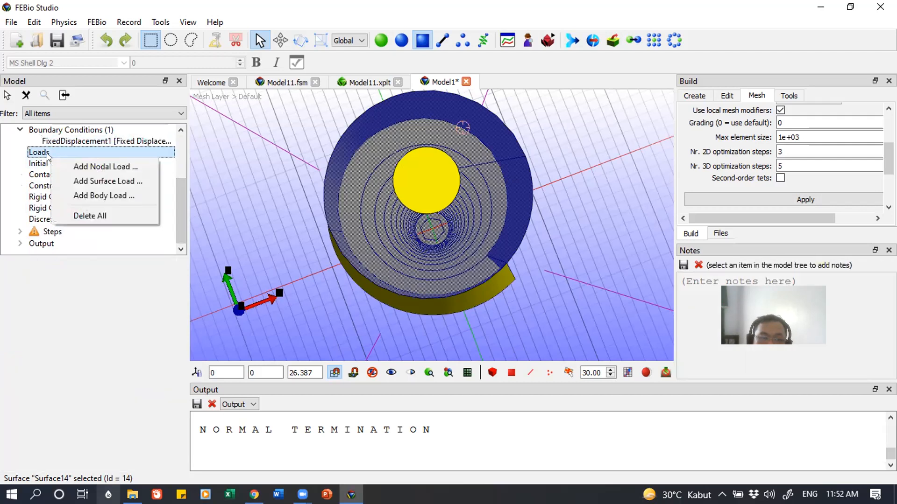
pyautogui.click(79, 169)
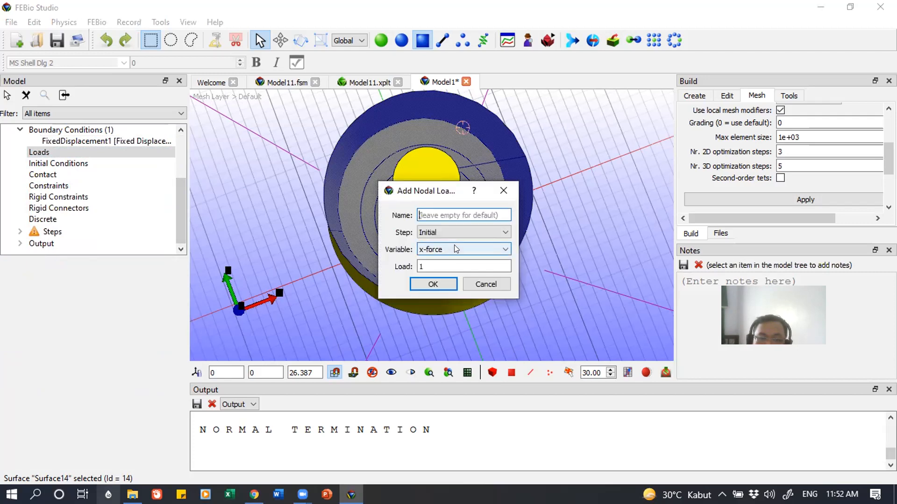
pyautogui.click(433, 250)
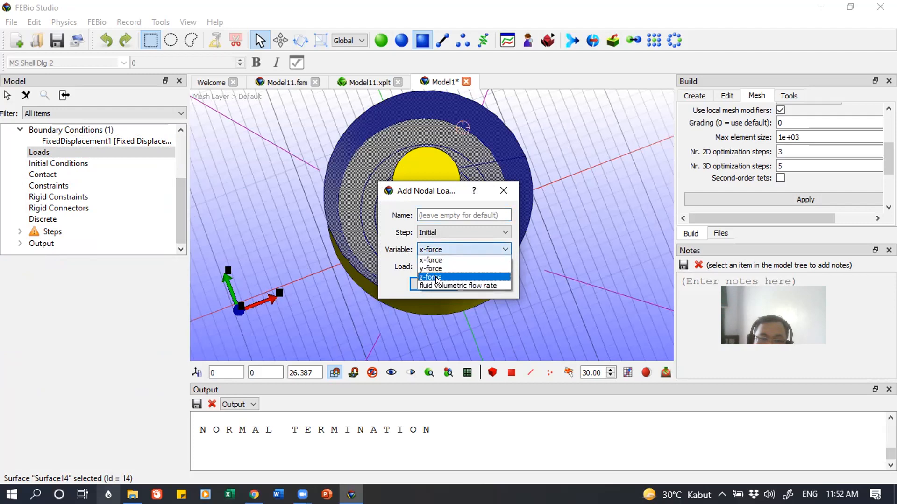
pyautogui.click(437, 279)
pyautogui.click(430, 268)
pyautogui.write('1')
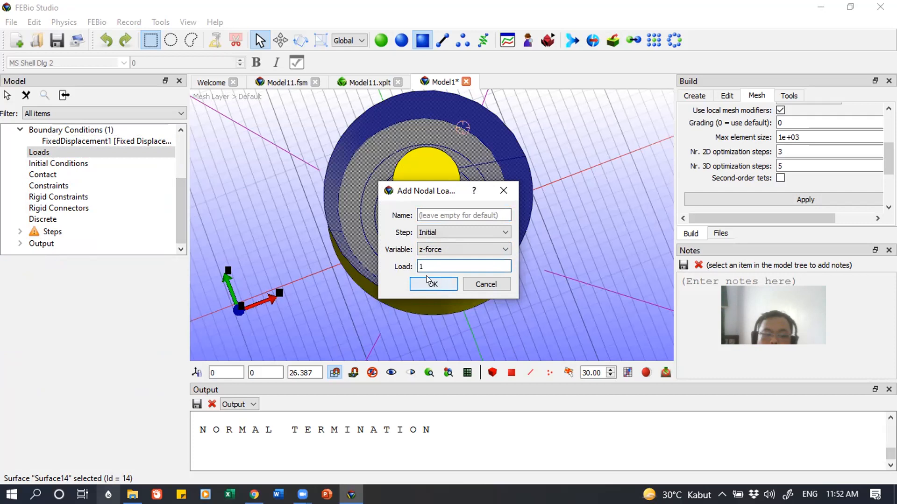
pyautogui.write('0000')
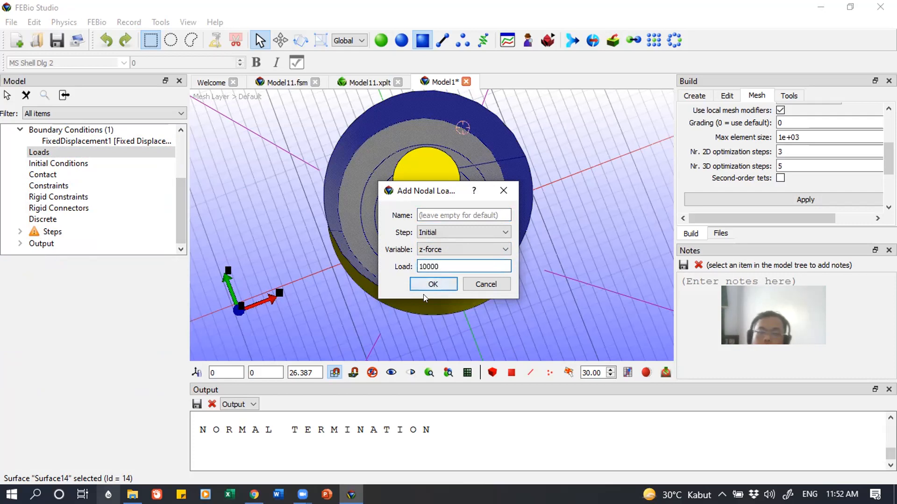
pyautogui.click(445, 282)
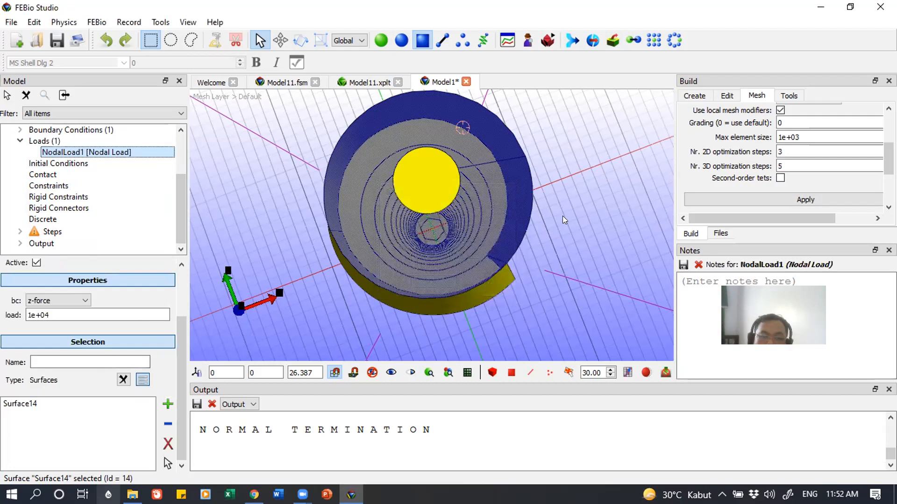
# - Assign the flat face around the hex socket of the screw head to the nodal load and remove Surface14 from it
pyautogui.moveTo(549, 152); pyautogui.dragTo(517, 246)
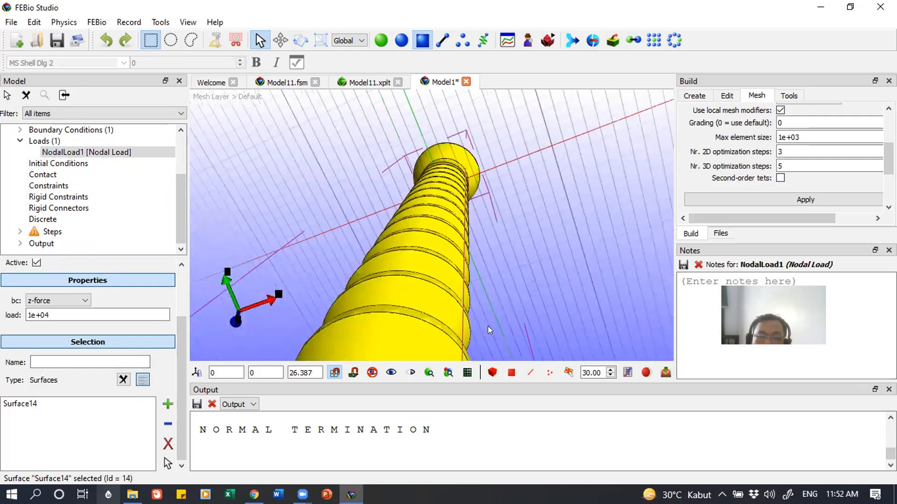
pyautogui.moveTo(485, 340); pyautogui.dragTo(483, 337)
pyautogui.scroll(2, 478, 331)
pyautogui.scroll(-3, 479, 330)
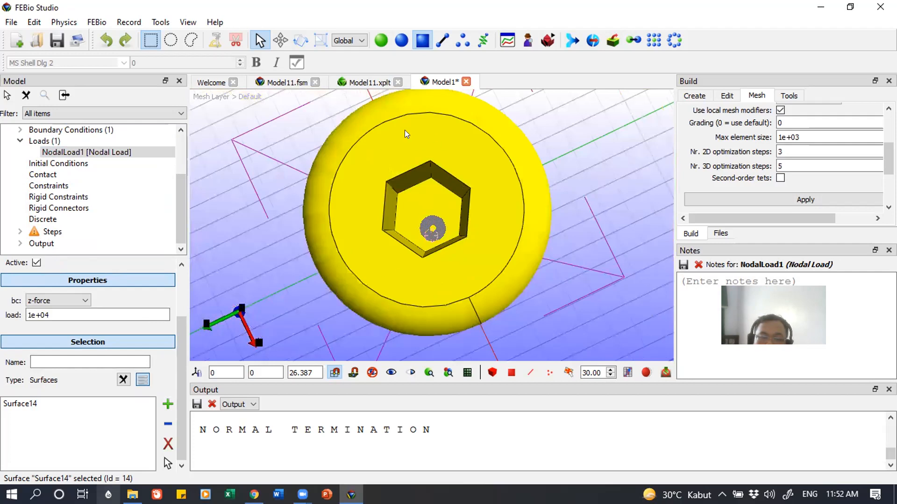
pyautogui.click(360, 178)
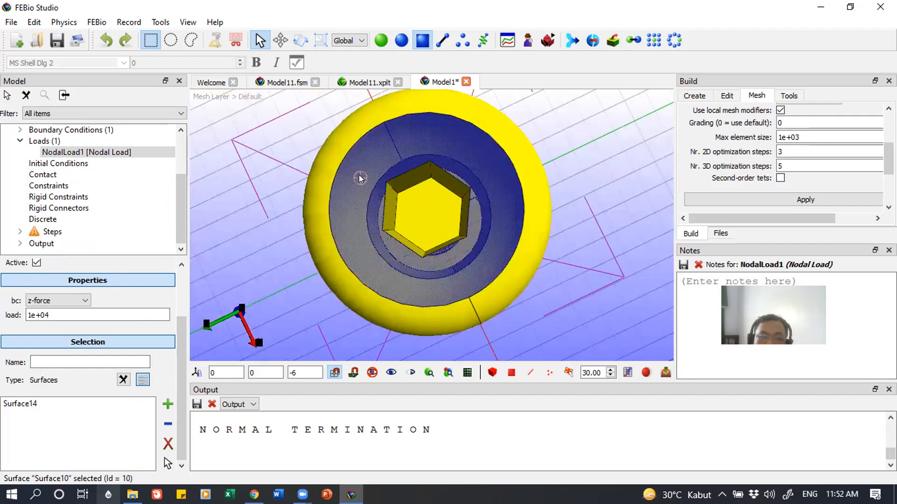
pyautogui.click(168, 404)
pyautogui.click(24, 415)
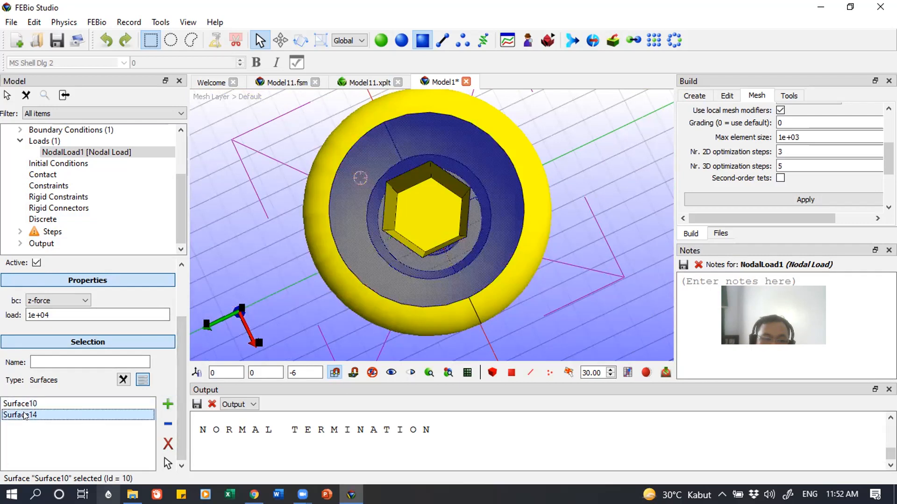
pyautogui.click(167, 444)
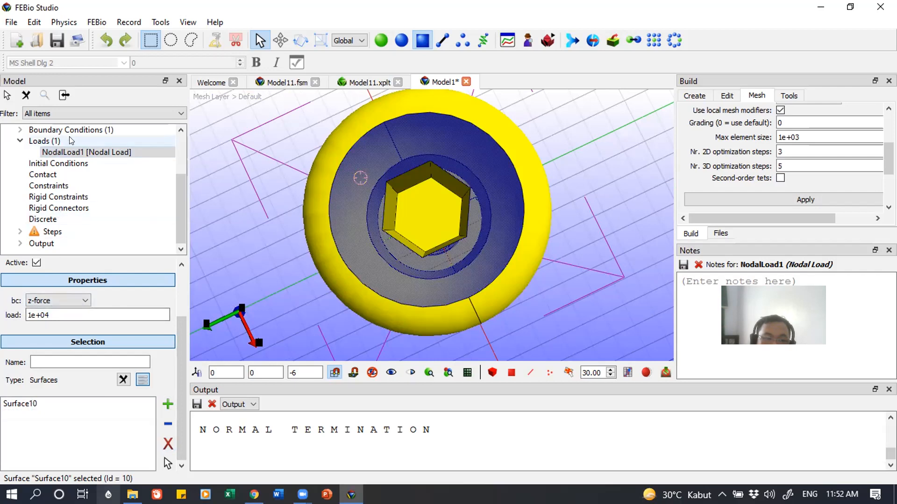
# - Open the fixed displacement boundary condition to check its constrained directions and assigned surface
pyautogui.doubleClick(37, 130)
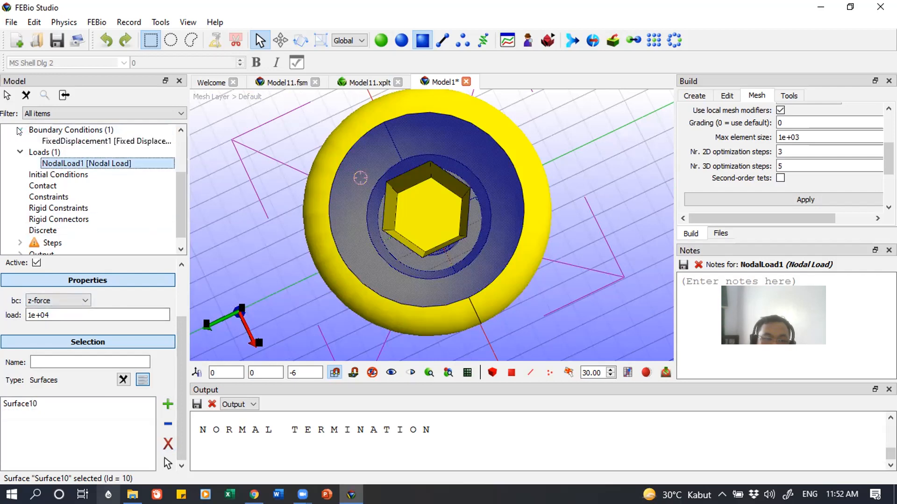
pyautogui.click(63, 142)
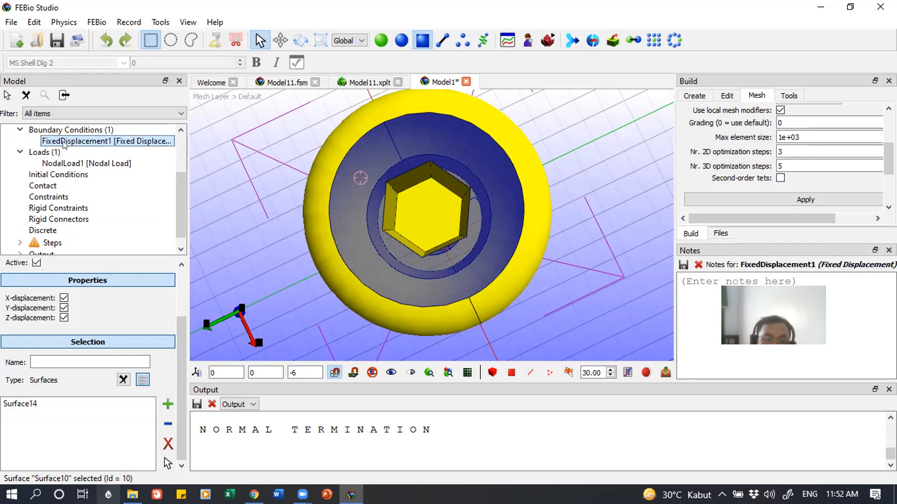
# - Compare the nodal load's z-force, load value and assigned surface with the fixed displacement settings
pyautogui.click(71, 163)
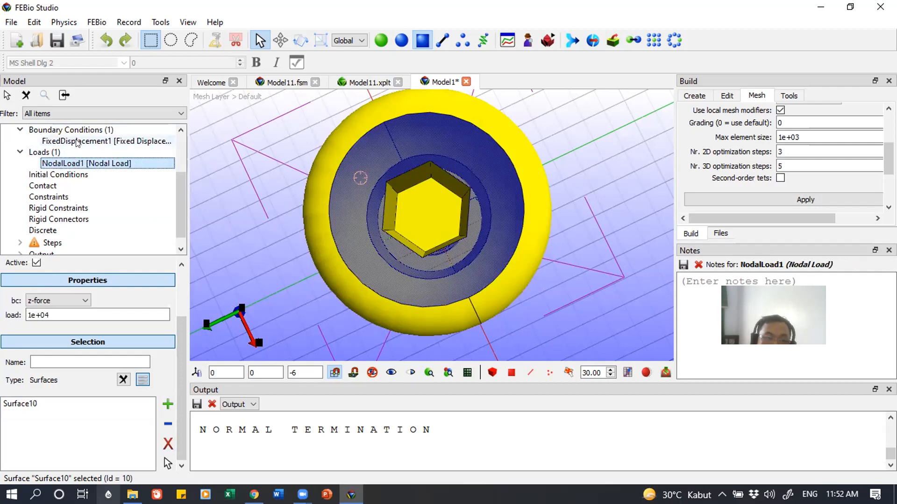
pyautogui.click(80, 140)
pyautogui.click(87, 163)
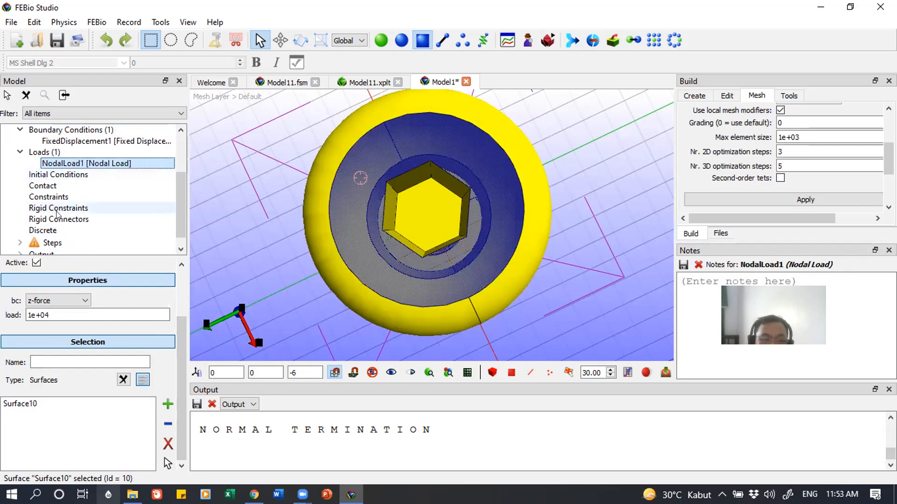
# - Add a Structural Mechanics analysis step after the Initial step, keeping the default name
pyautogui.click(53, 242)
pyautogui.rightClick(54, 243)
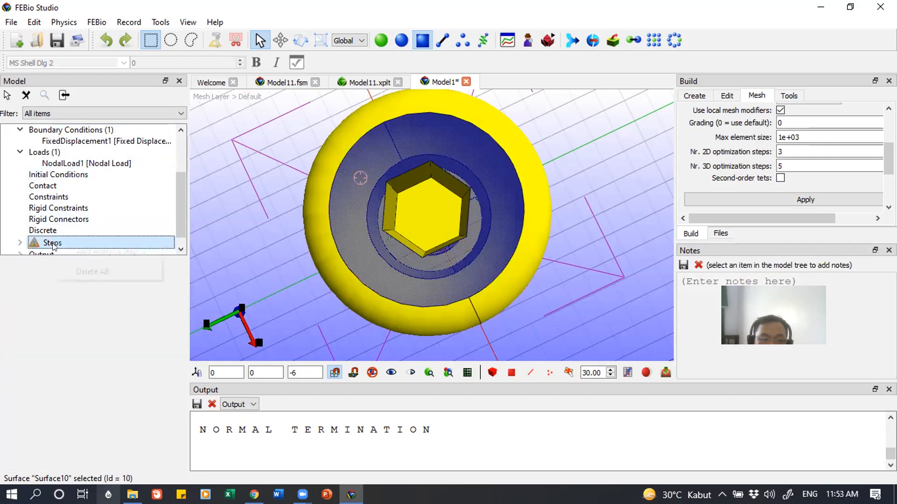
pyautogui.click(86, 252)
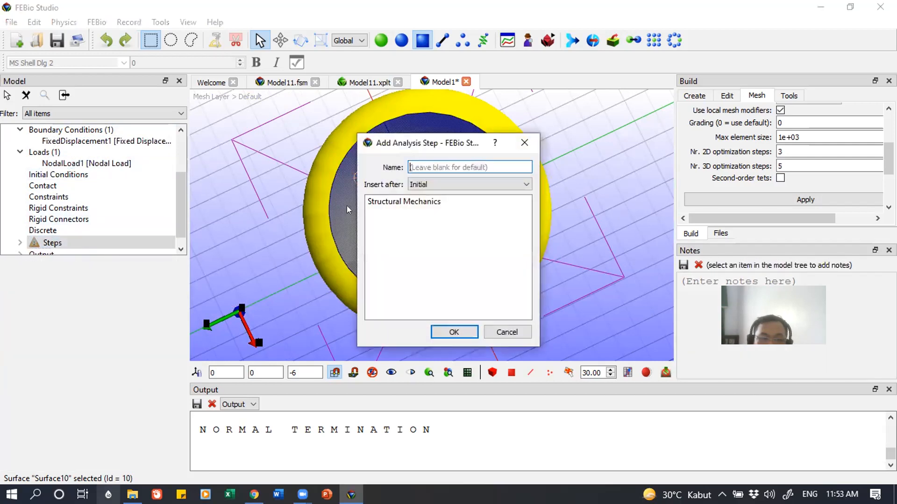
pyautogui.click(425, 202)
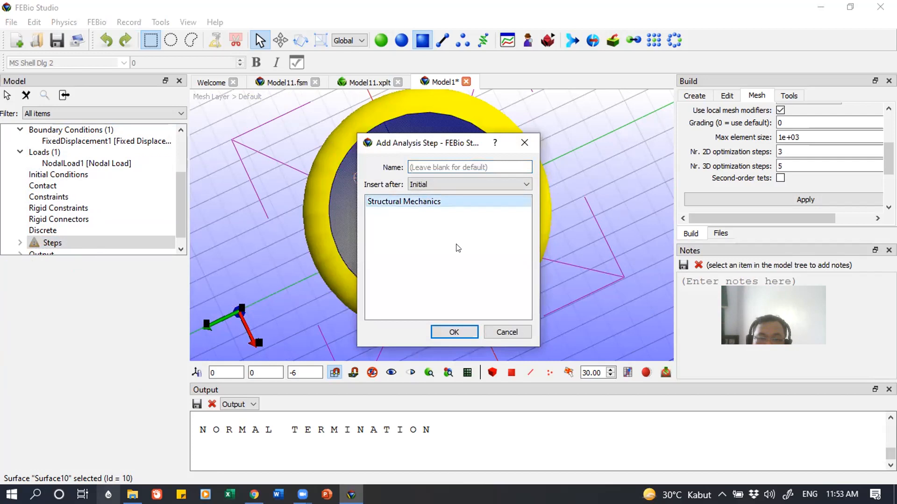
pyautogui.click(455, 332)
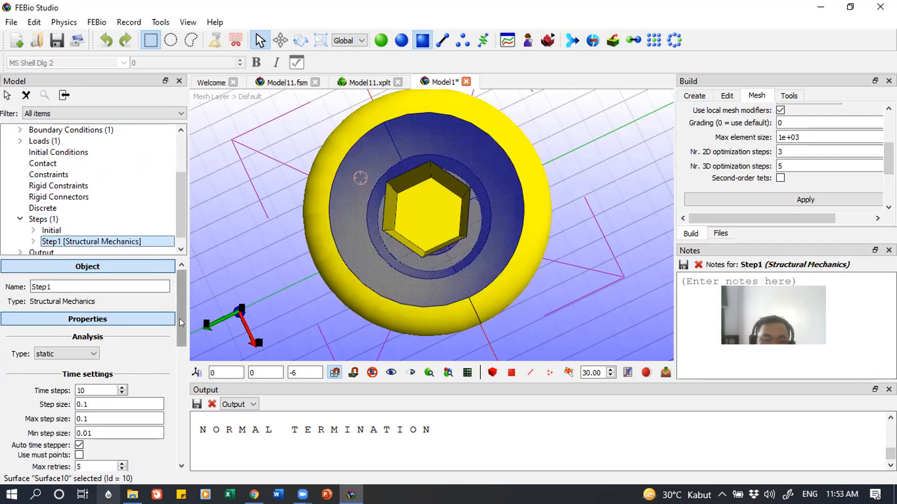
# - Review the analysis step's time, solver and output settings and the plot file's output variables
pyautogui.scroll(-10, 155, 435)
pyautogui.scroll(-2, 155, 434)
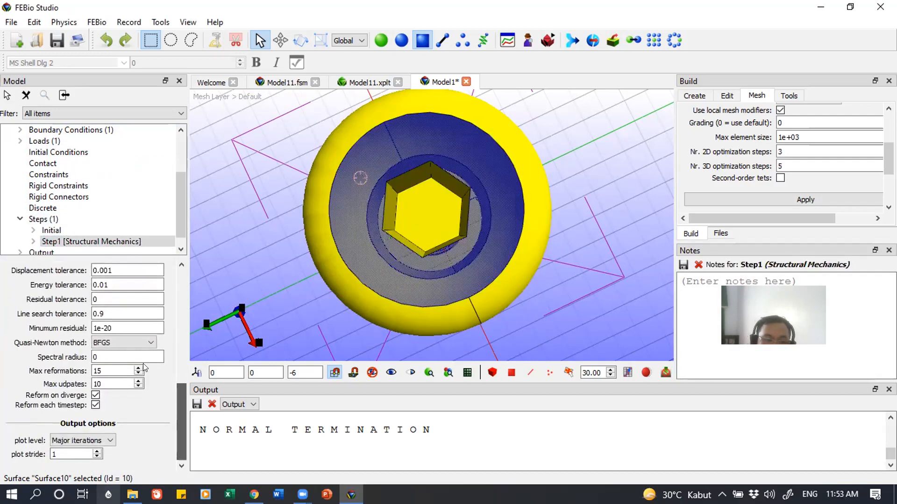
pyautogui.scroll(-1, 28, 205)
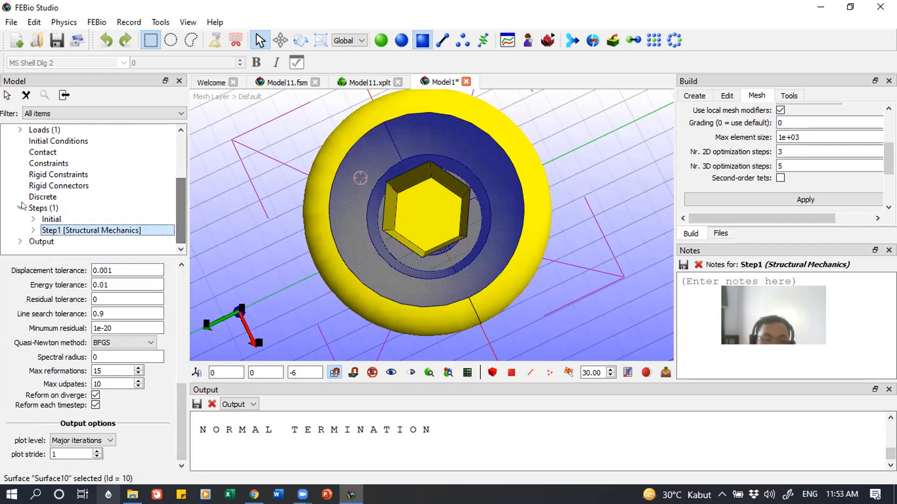
pyautogui.click(38, 243)
pyautogui.click(19, 242)
pyautogui.click(56, 252)
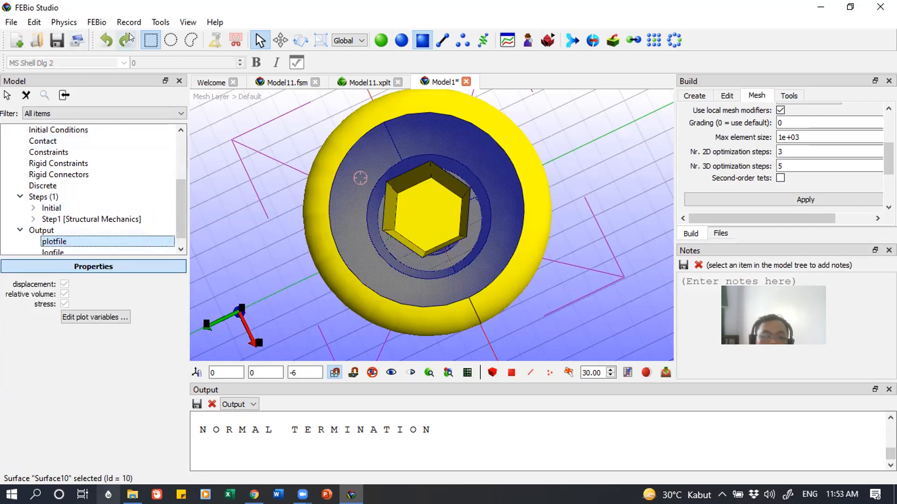
# - Save the model as Model1.fsm in the Teknobiomedik UNAIR\Bahan Ajar\2021\ganjil\PMI folder on drive D so that it can be run
pyautogui.click(98, 24)
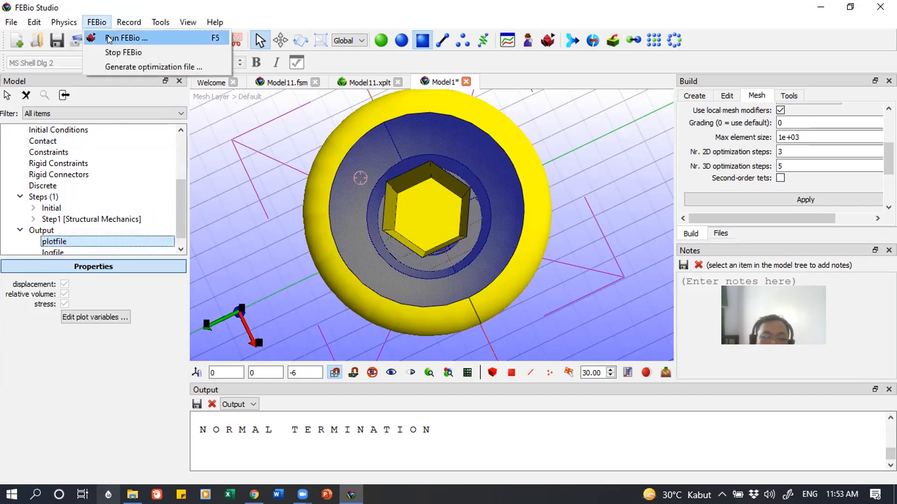
pyautogui.click(109, 39)
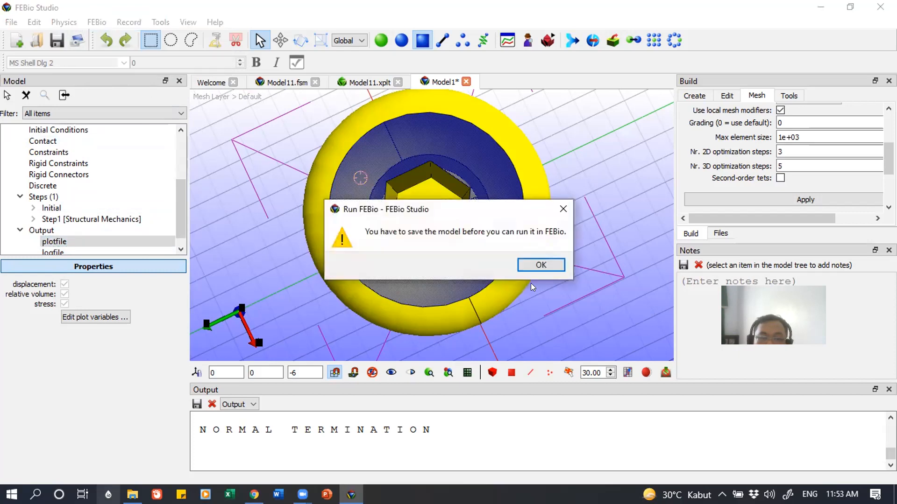
pyautogui.click(541, 265)
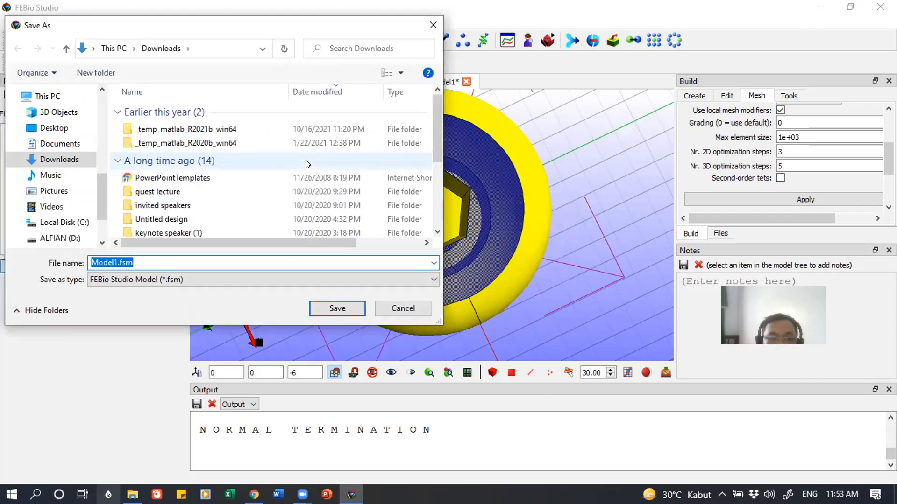
pyautogui.click(61, 239)
pyautogui.click(176, 118)
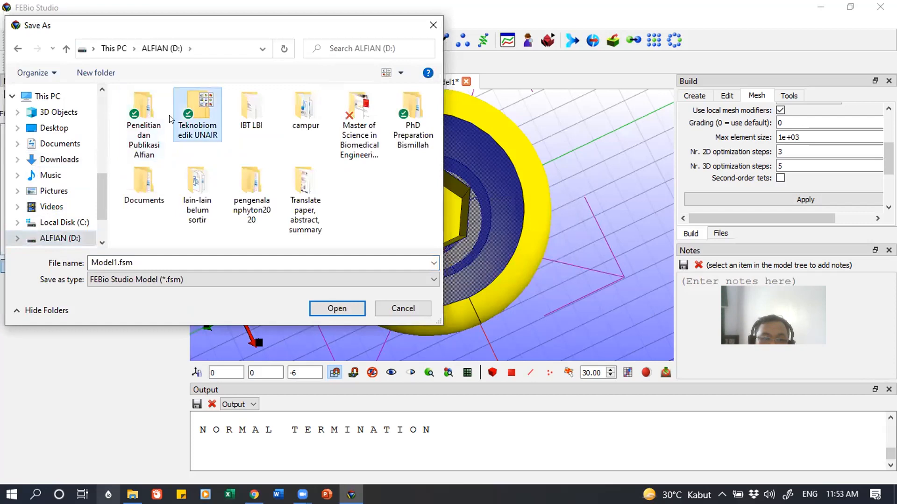
pyautogui.doubleClick(171, 119)
pyautogui.doubleClick(150, 132)
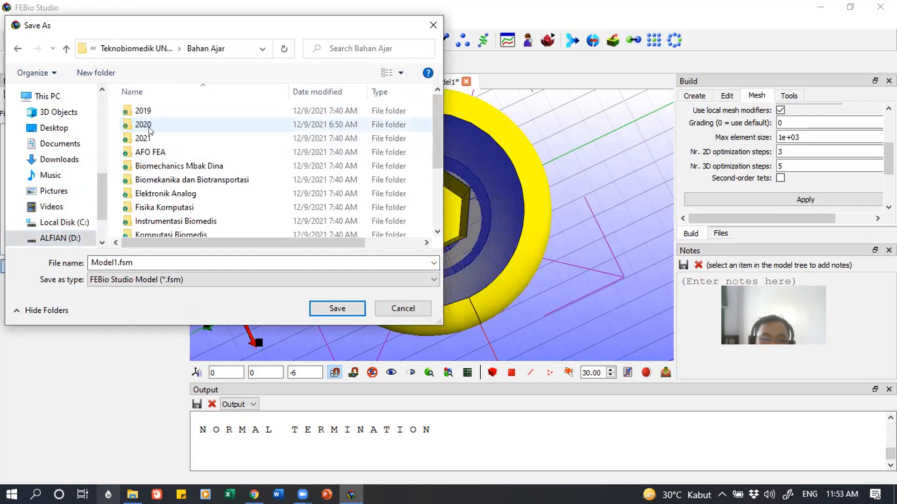
pyautogui.doubleClick(148, 138)
pyautogui.doubleClick(143, 112)
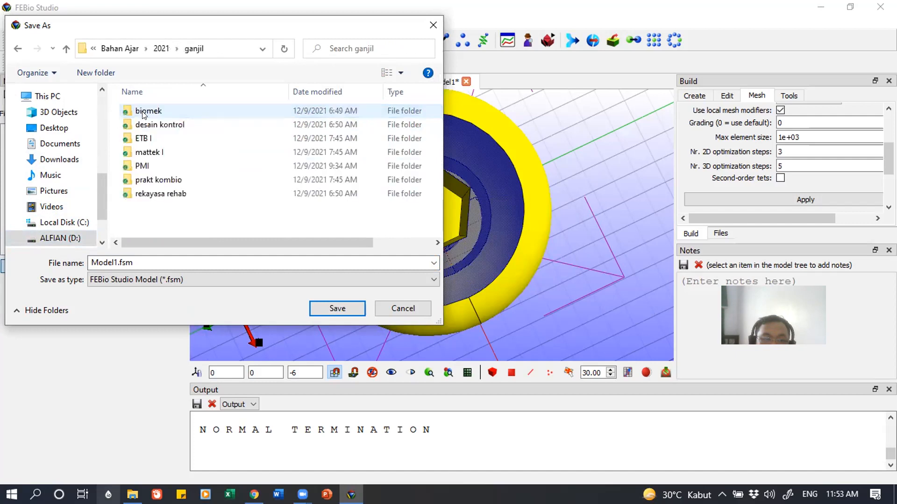
pyautogui.click(150, 166)
pyautogui.doubleClick(150, 166)
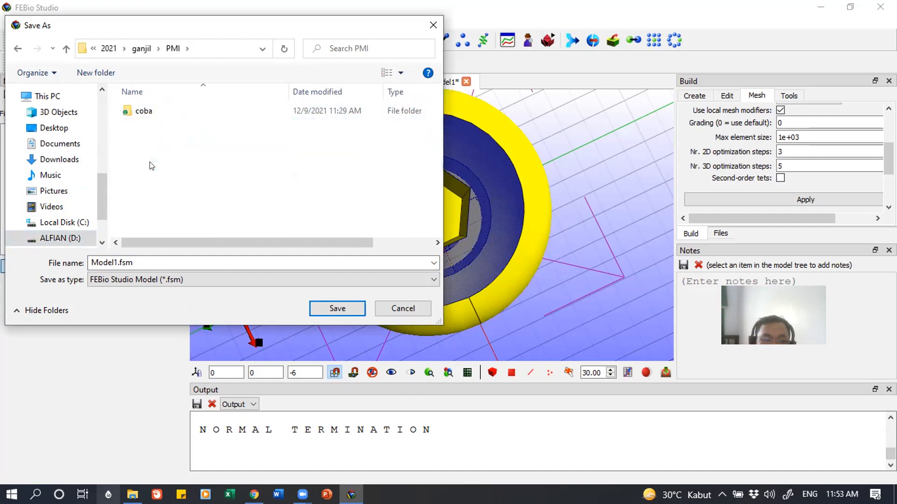
pyautogui.click(330, 308)
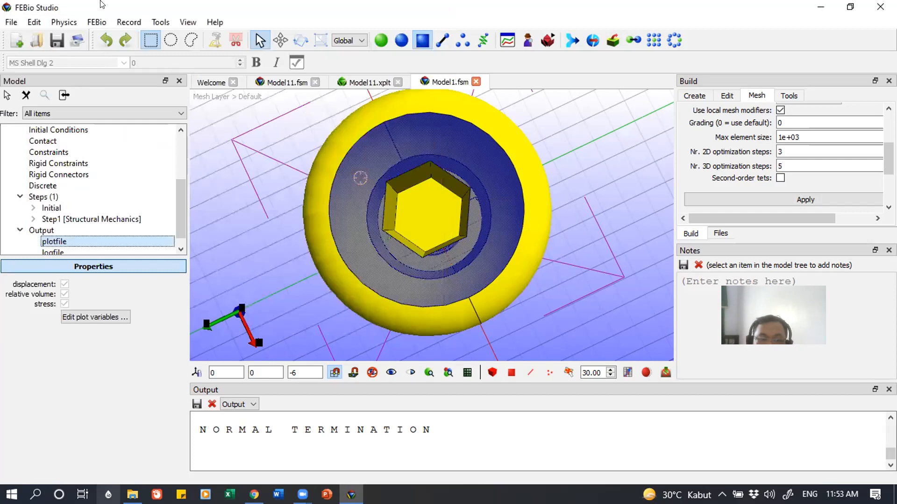
# - Run the Model1 job with the FEBio 3.0 configuration and file format, and enlarge the solver output area to follow its progress
pyautogui.click(96, 22)
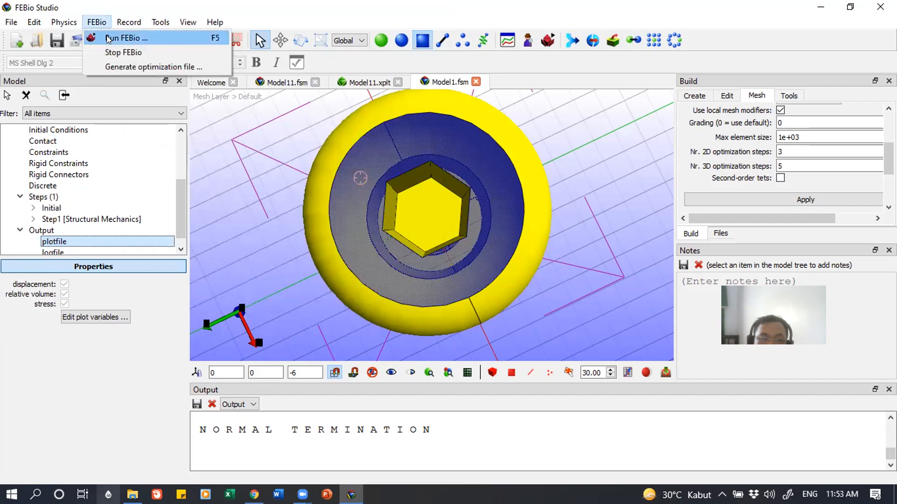
pyautogui.click(107, 38)
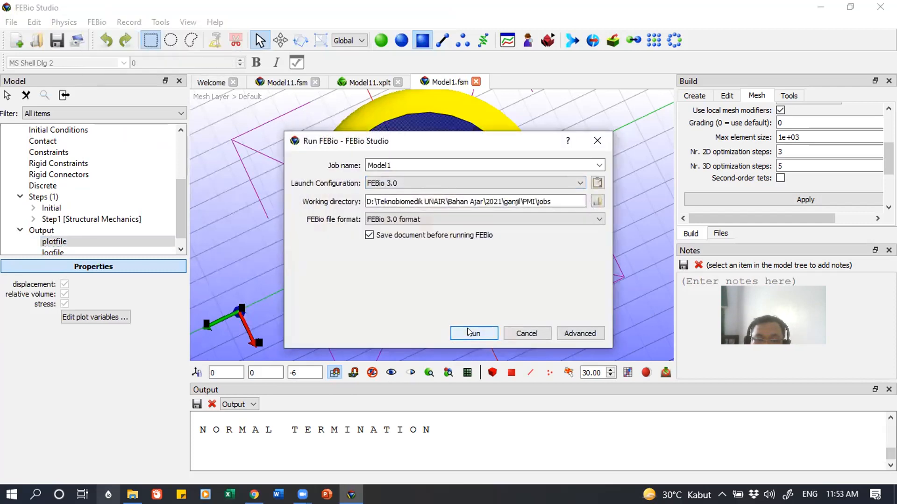
pyautogui.click(469, 332)
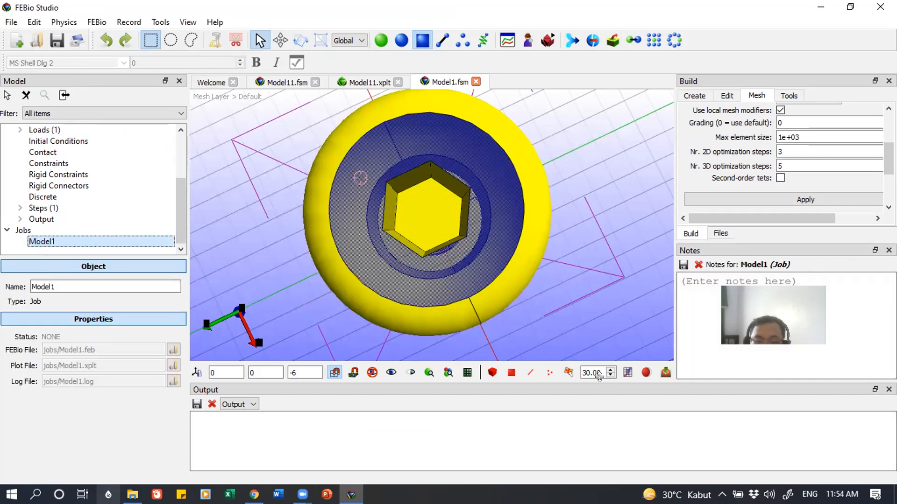
pyautogui.moveTo(598, 383); pyautogui.dragTo(593, 314)
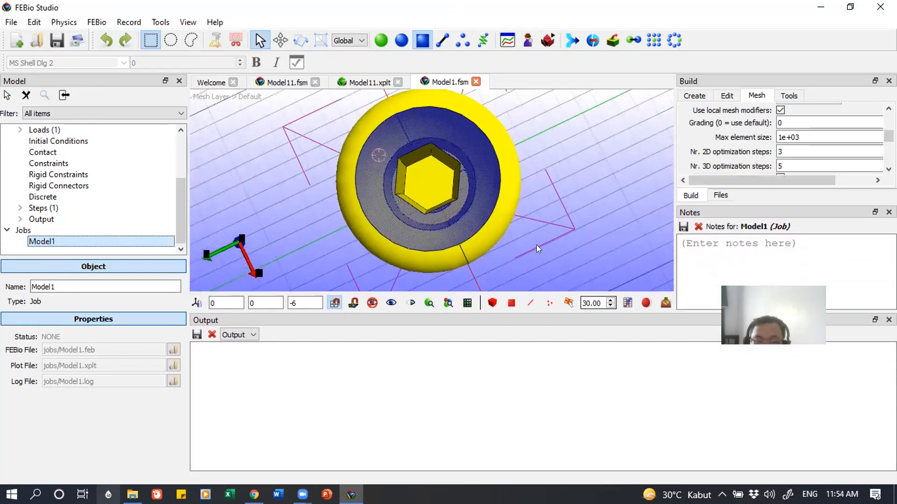
pyautogui.scroll(3, 531, 237)
pyautogui.scroll(-7, 530, 237)
pyautogui.moveTo(529, 237); pyautogui.dragTo(527, 192)
pyautogui.scroll(-5, 527, 191)
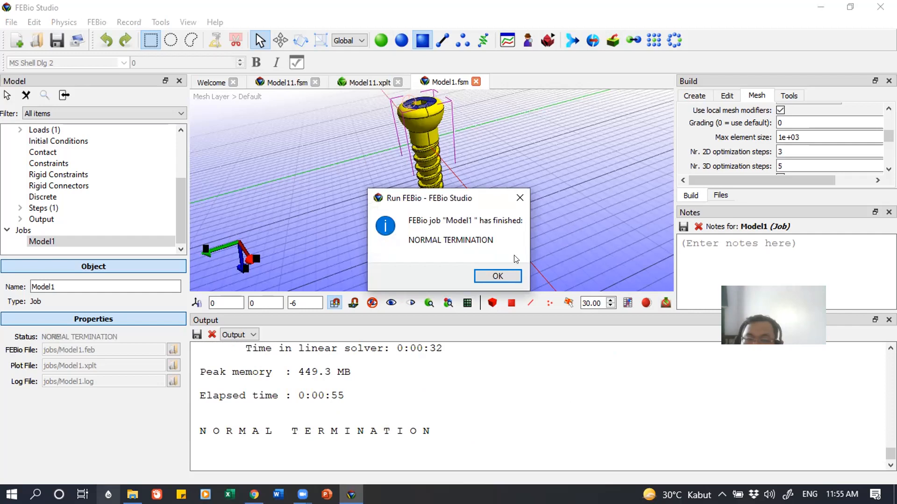
pyautogui.click(498, 276)
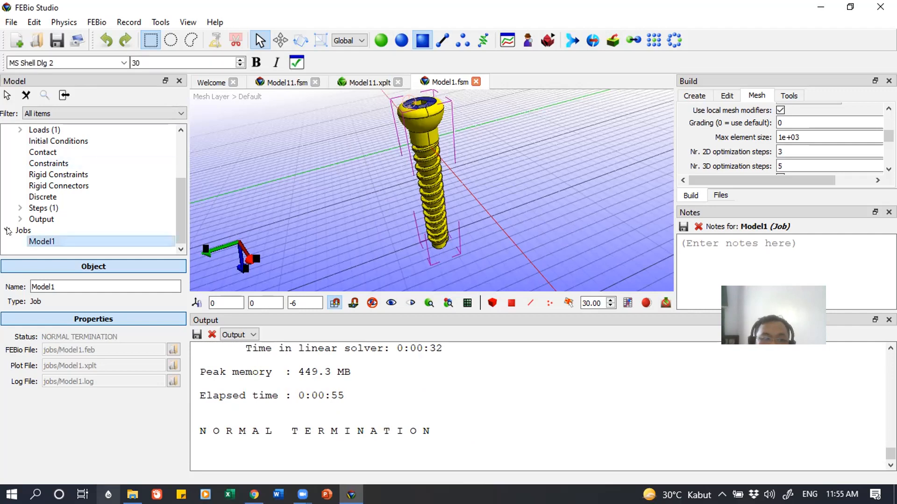
# - Open the results of the Model1 job and colour the screw by total displacement
pyautogui.doubleClick(44, 242)
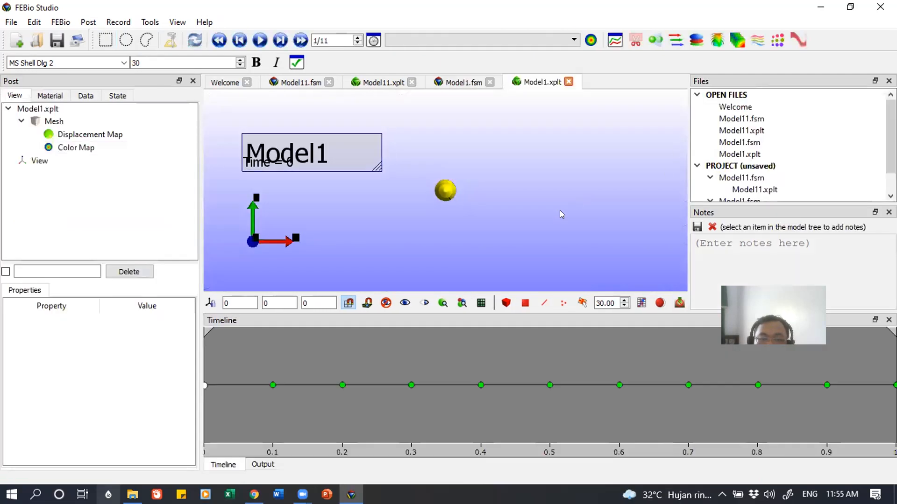
pyautogui.moveTo(560, 210); pyautogui.dragTo(517, 232)
pyautogui.scroll(2, 517, 231)
pyautogui.scroll(1, 517, 232)
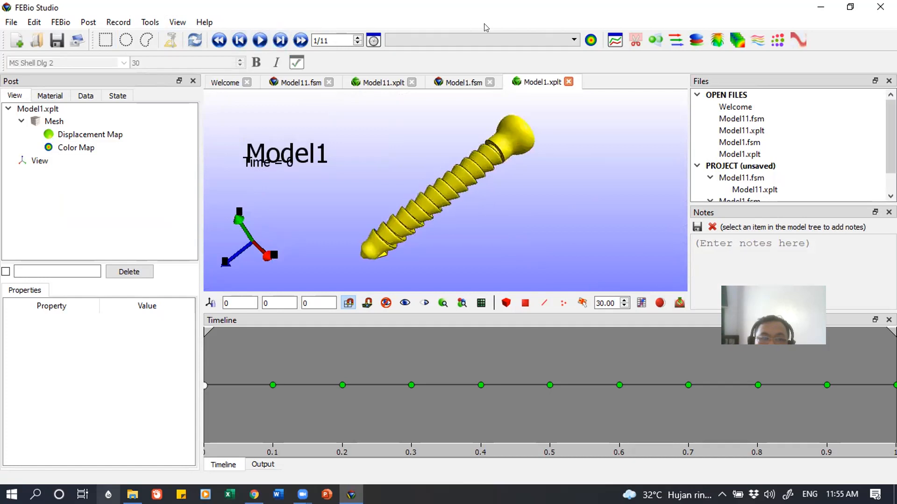
pyautogui.click(573, 40)
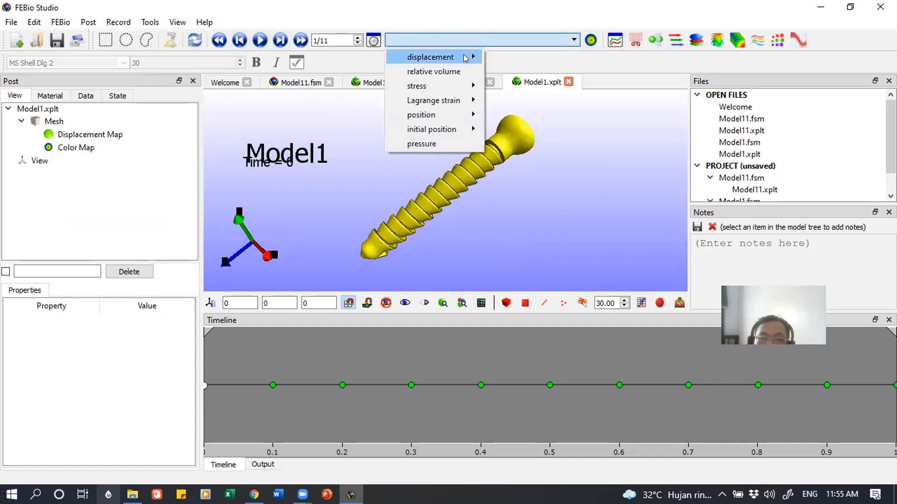
pyautogui.moveTo(465, 57)
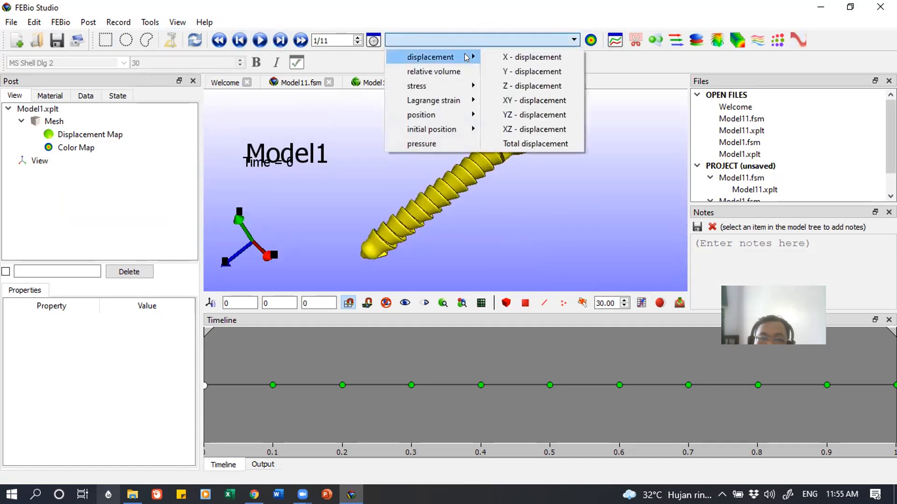
pyautogui.click(513, 141)
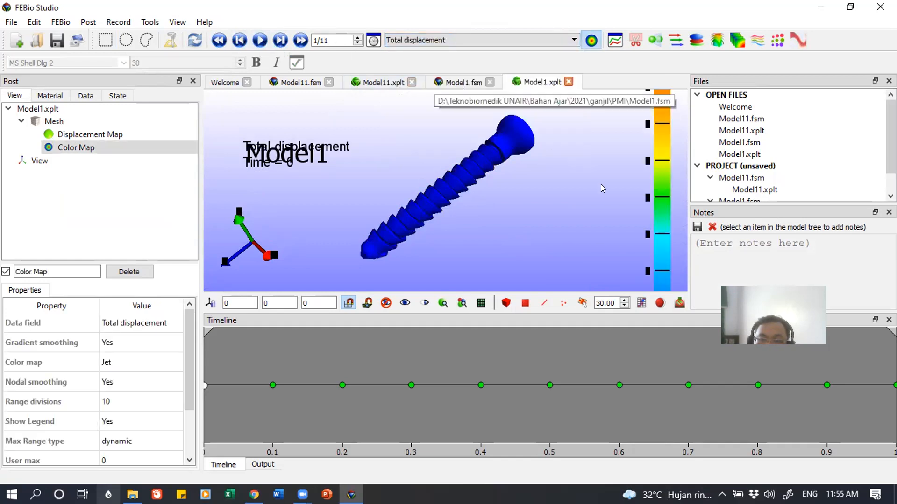
# - Enlarge the 3D view so the whole colour legend fits, and move the Model1 title above the total displacement label
pyautogui.scroll(-2, 612, 181)
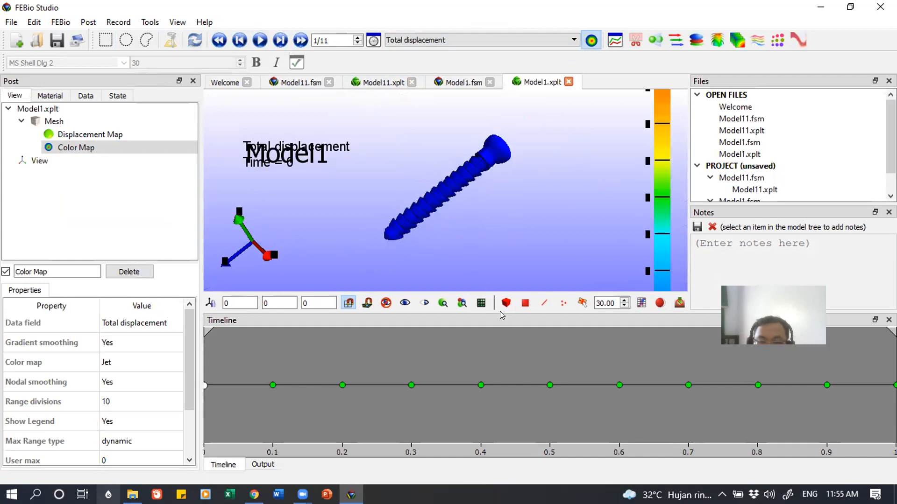
pyautogui.moveTo(500, 314); pyautogui.dragTo(515, 376)
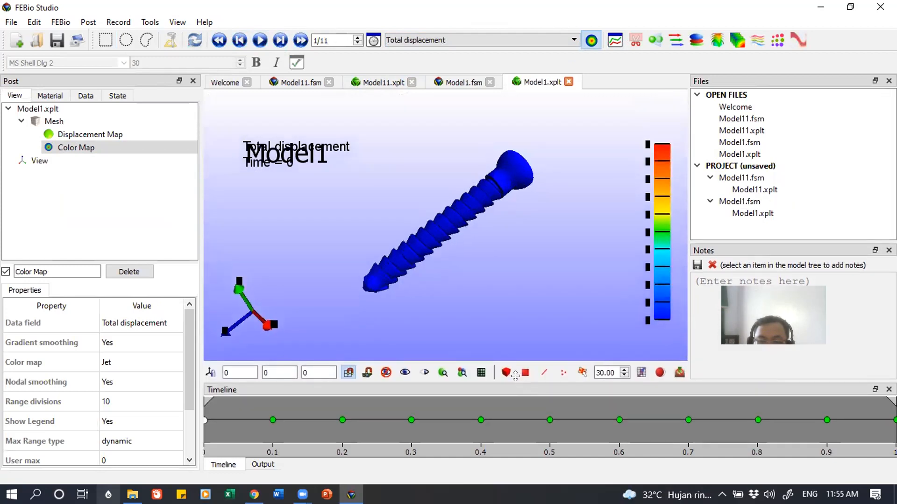
pyautogui.scroll(3, 465, 203)
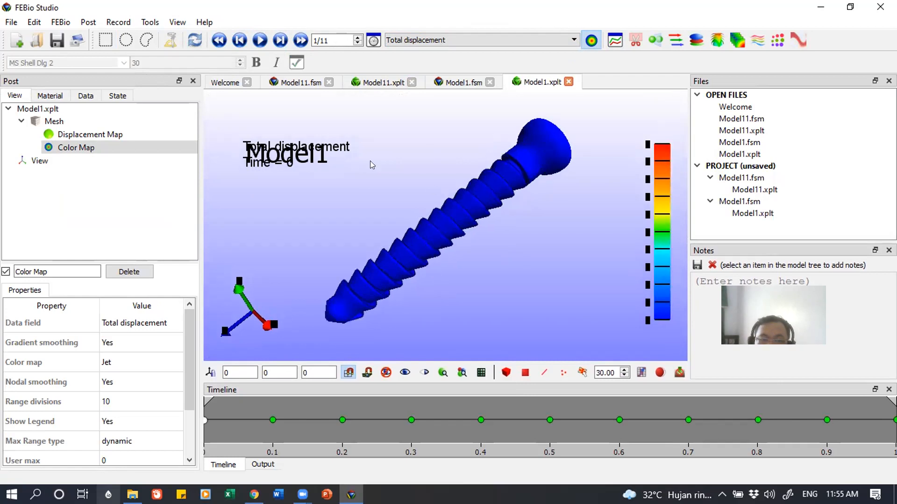
pyautogui.moveTo(310, 151); pyautogui.dragTo(308, 113)
# - Play the total displacement animation, select the colour legend's labels, and pause the playback
pyautogui.click(260, 40)
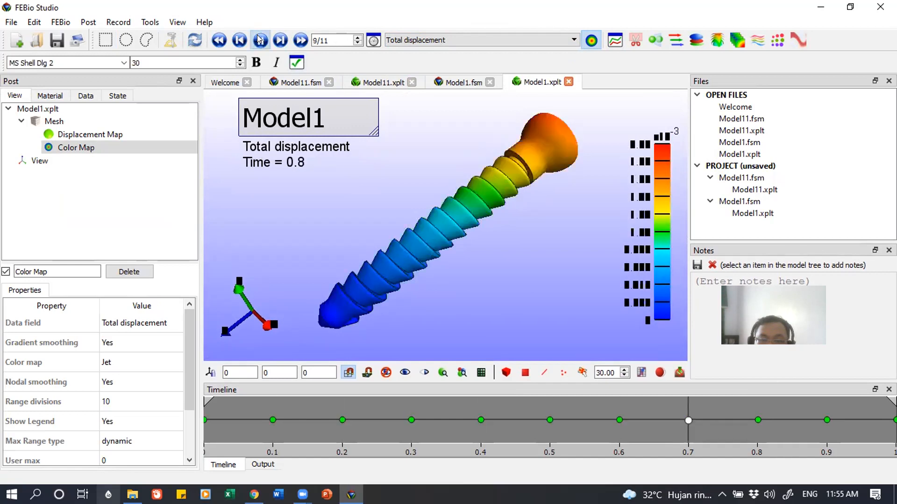
pyautogui.click(644, 145)
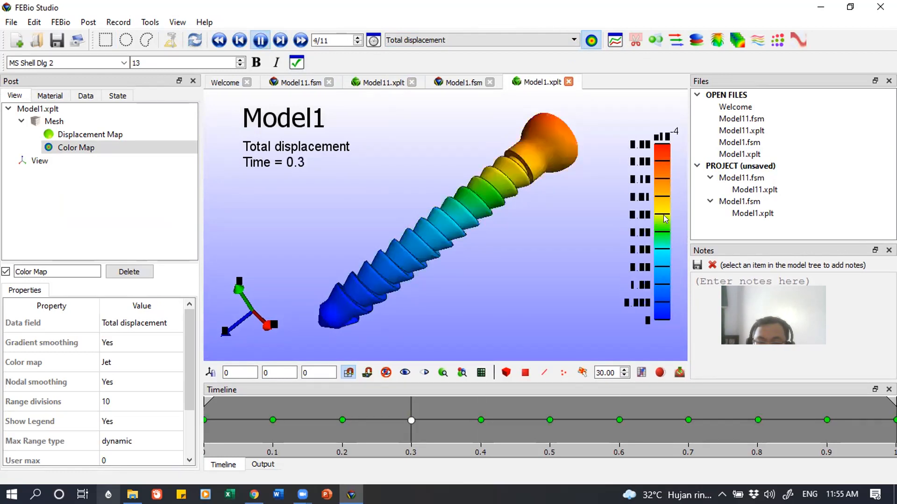
pyautogui.click(263, 41)
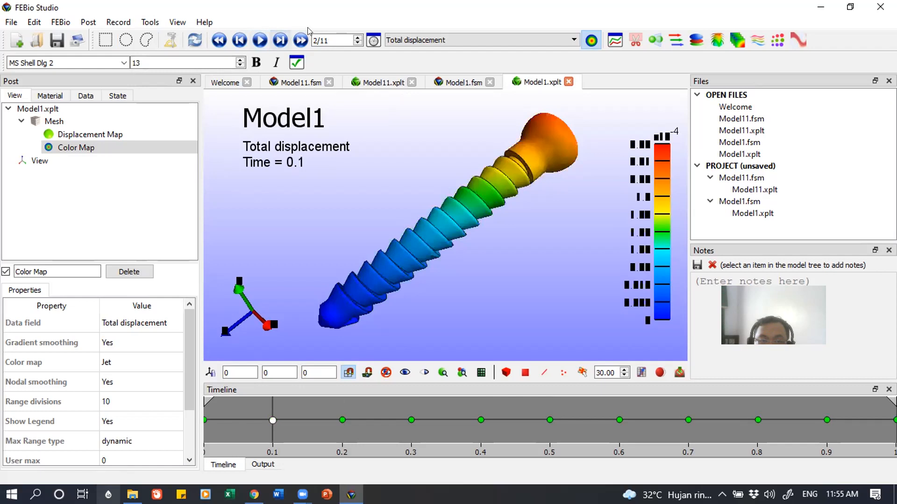
# - Colour the screw by effective stress, and examine the animated result from the side and the head end
pyautogui.click(424, 41)
pyautogui.moveTo(438, 82)
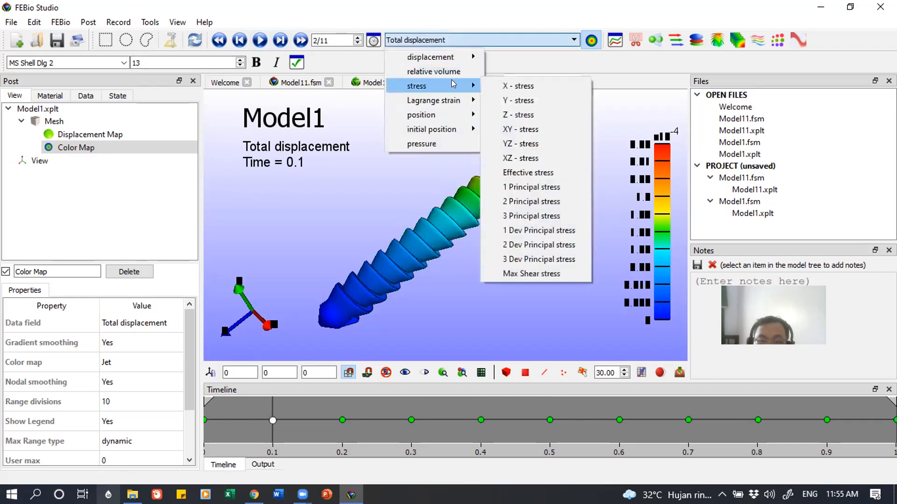
pyautogui.click(548, 174)
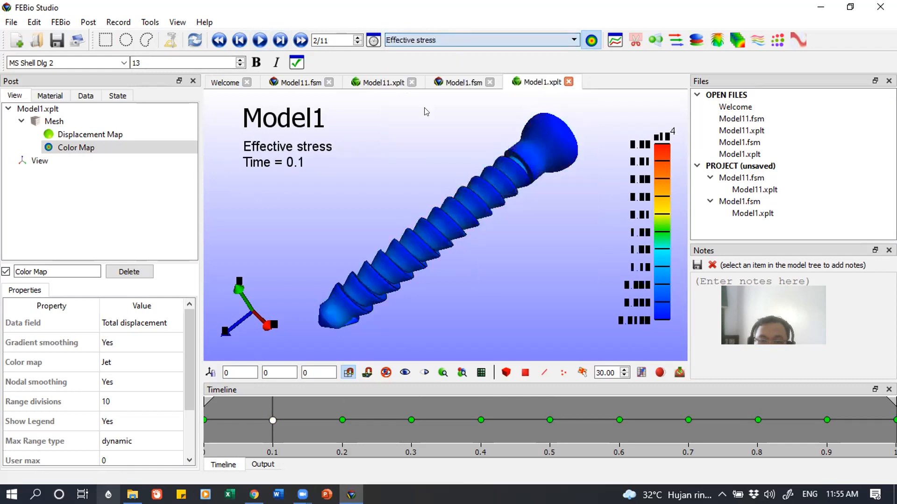
pyautogui.click(260, 41)
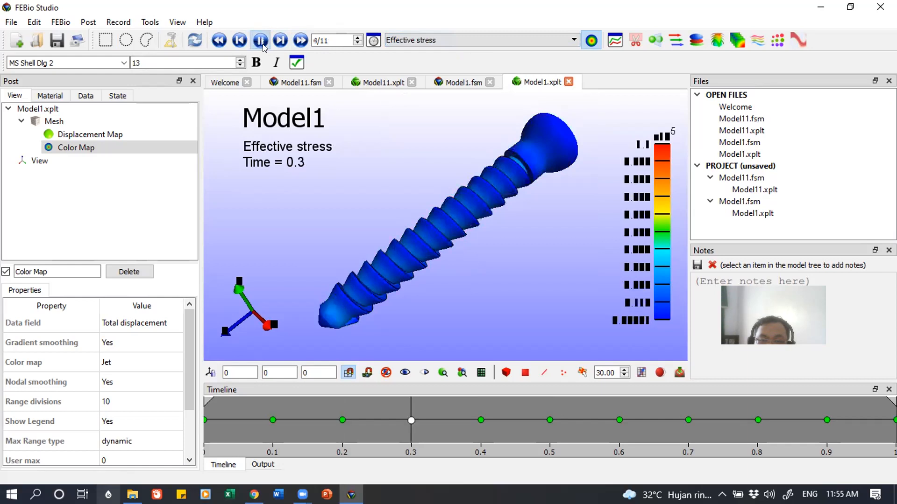
pyautogui.moveTo(555, 143); pyautogui.dragTo(415, 193)
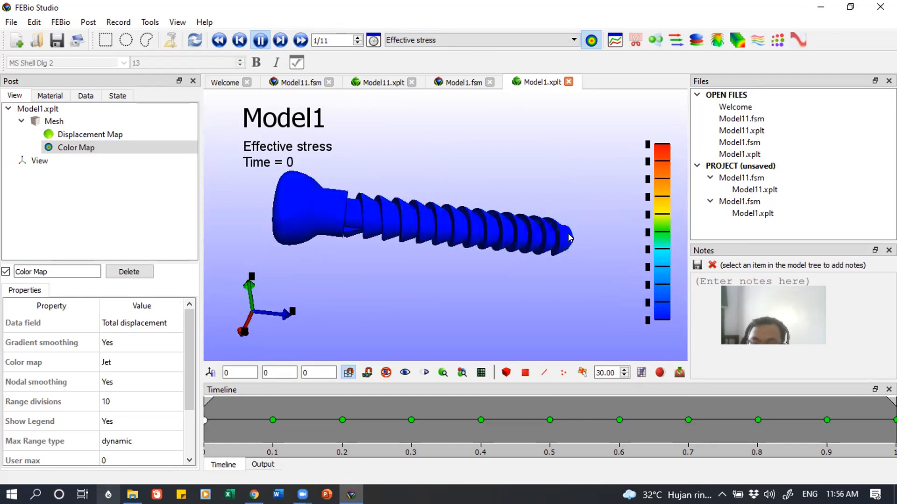
pyautogui.moveTo(567, 253); pyautogui.dragTo(652, 233)
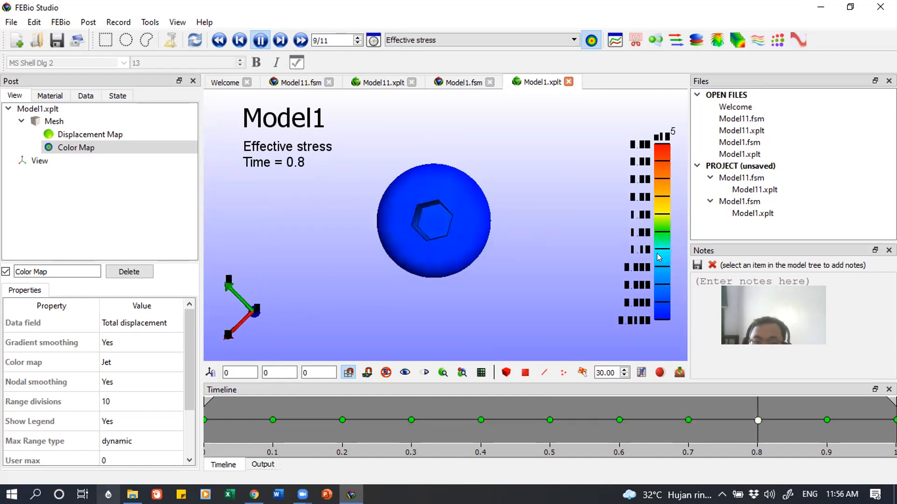
pyautogui.click(259, 40)
# - In Model1.fsm, set the z-force load of NodalLoad1 to -1e+06
pyautogui.click(452, 78)
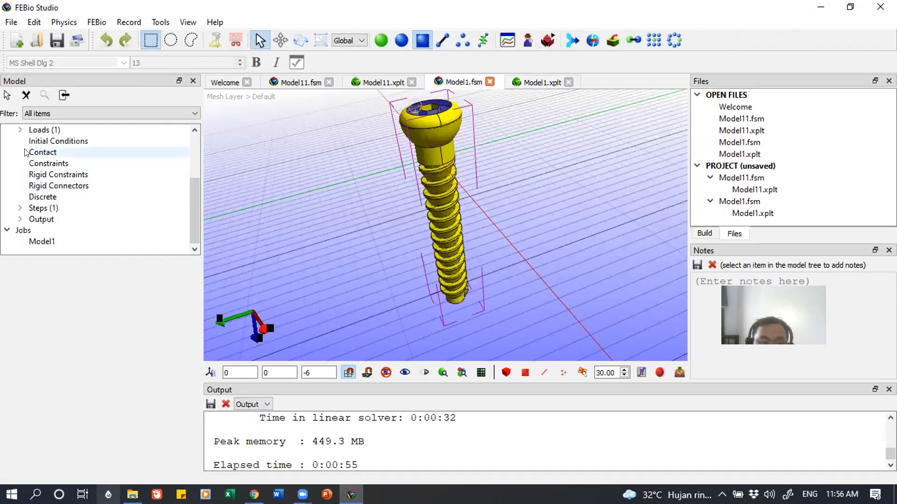
pyautogui.scroll(1, 47, 141)
pyautogui.click(19, 163)
pyautogui.click(58, 173)
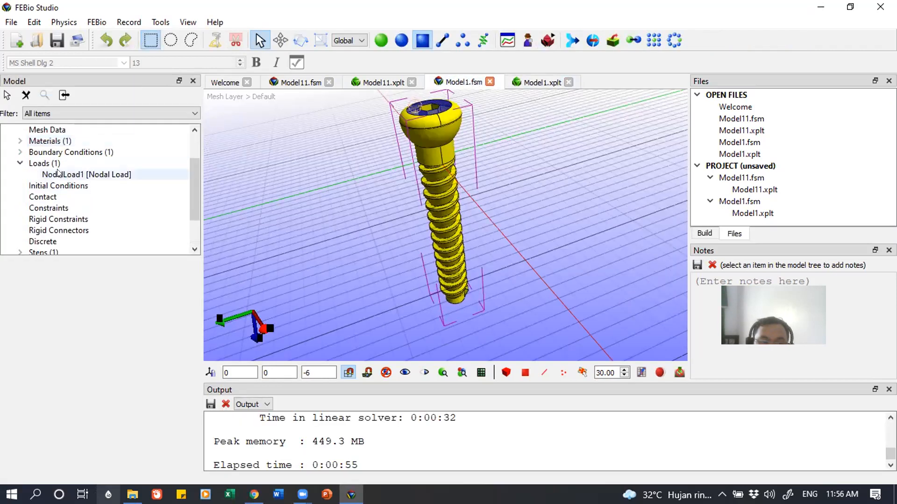
pyautogui.click(52, 384)
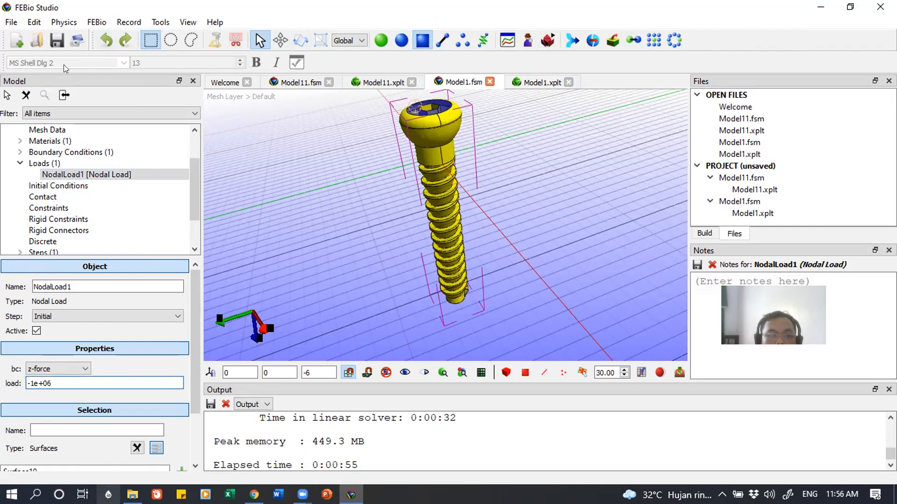
# - Rerun the Model1 job with the FEBio 3.0 configuration and file format, and replace the old results with the new ones
pyautogui.click(97, 22)
pyautogui.click(113, 36)
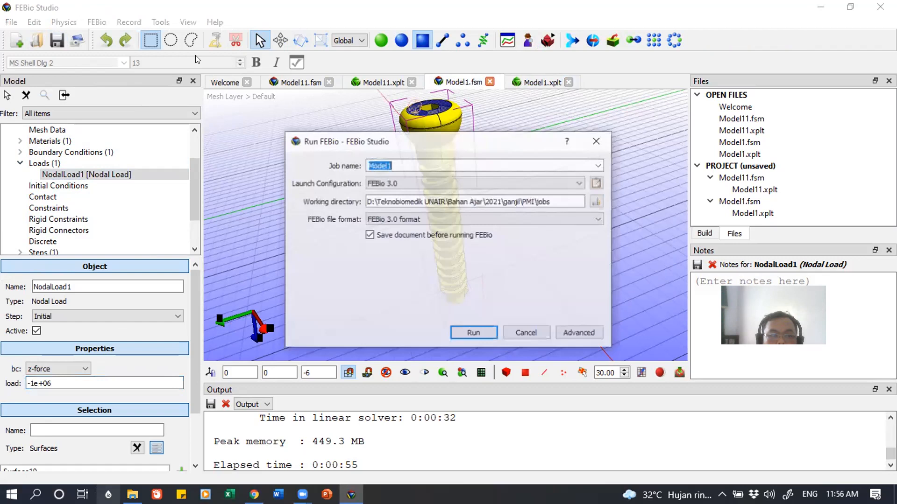
pyautogui.click(474, 332)
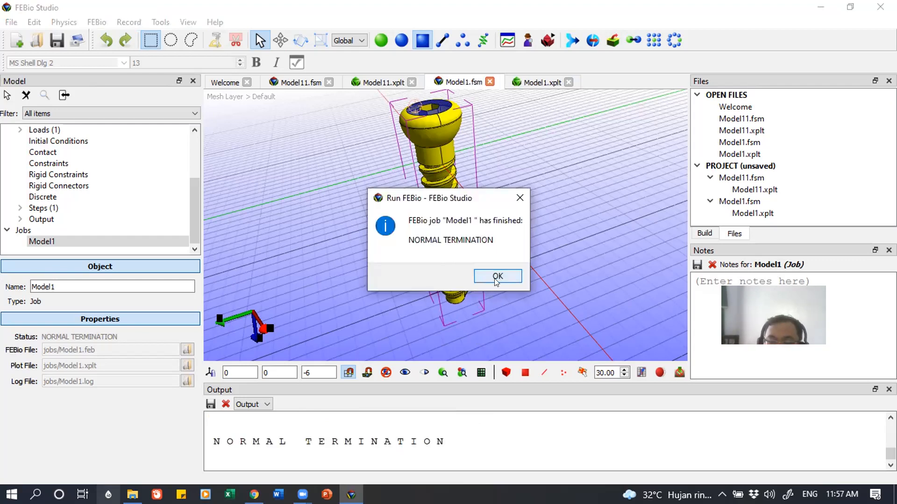
pyautogui.press('Return')
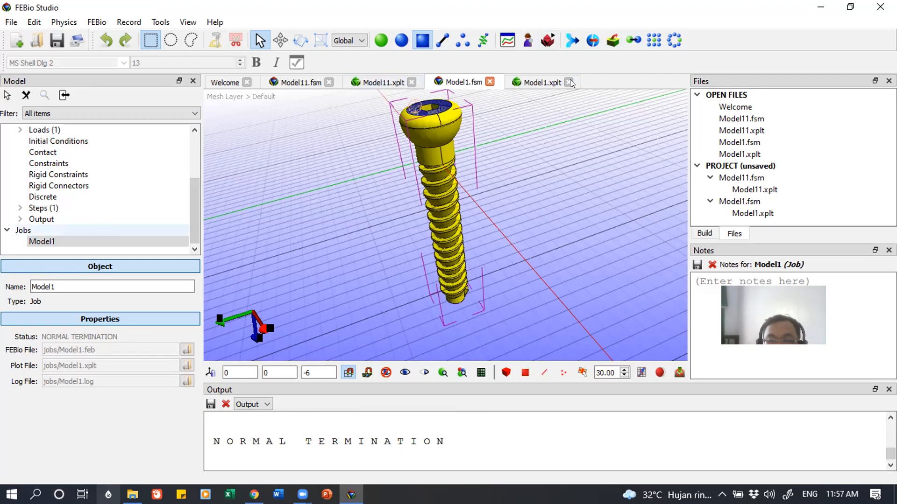
pyautogui.doubleClick(36, 237)
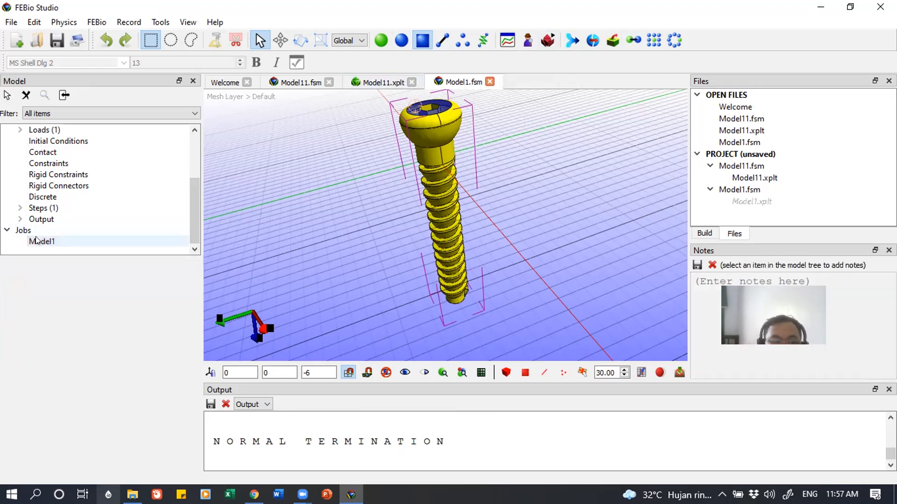
pyautogui.doubleClick(36, 240)
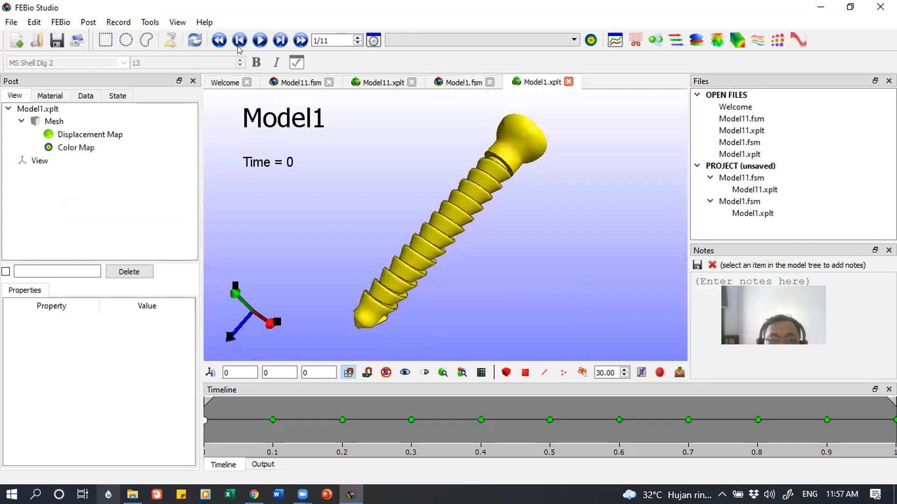
# - Colour the reloaded screw results by total displacement and play the animation up to about time 0.9
pyautogui.click(480, 36)
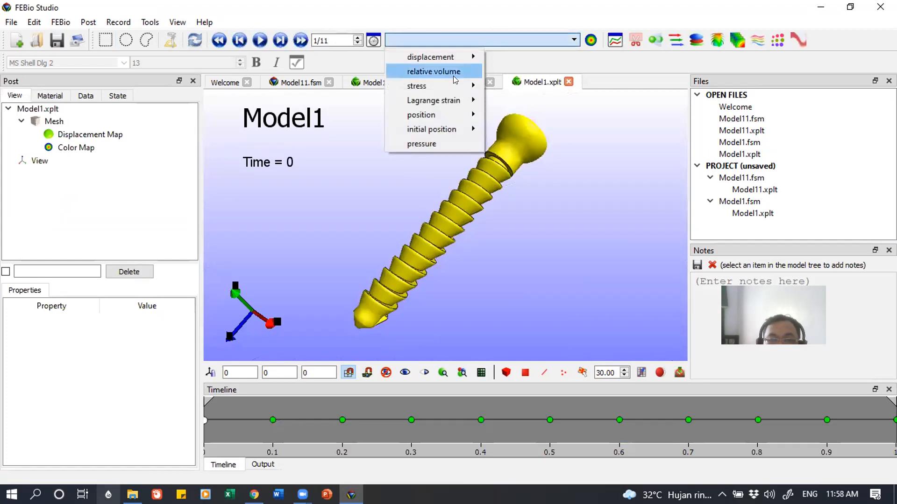
pyautogui.moveTo(454, 58)
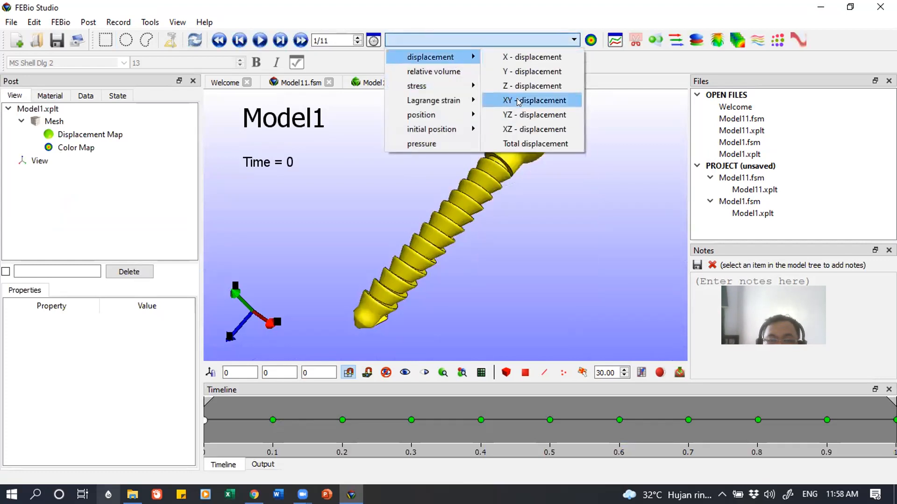
pyautogui.click(532, 143)
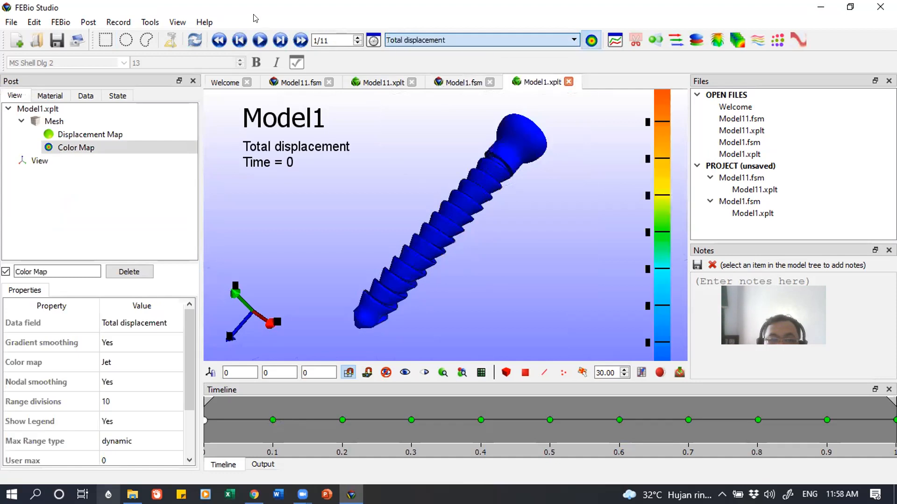
pyautogui.click(260, 41)
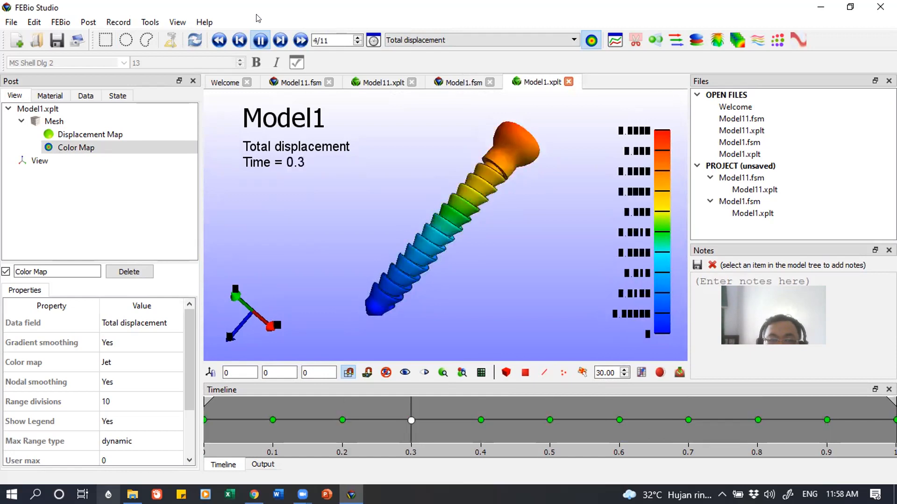
pyautogui.click(260, 41)
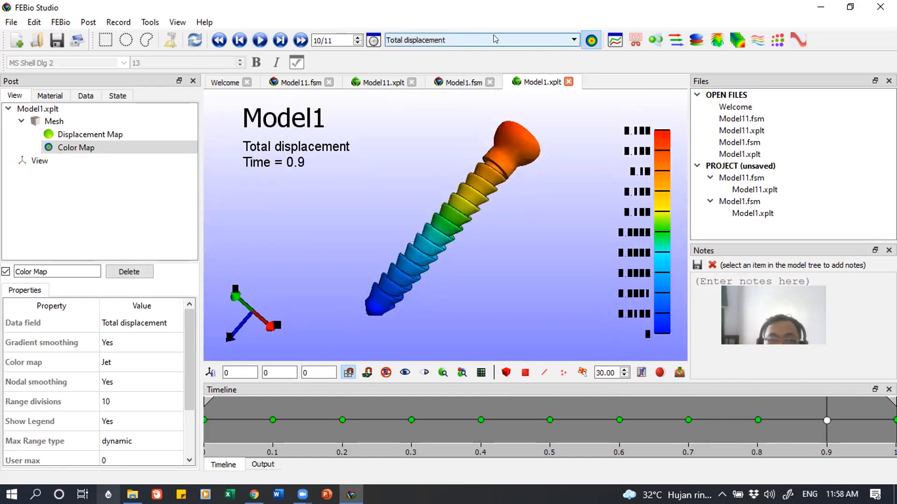
# - Switch the screw's colour map to effective stress, play it through the time steps, and check the last one
pyautogui.click(571, 40)
pyautogui.moveTo(446, 83)
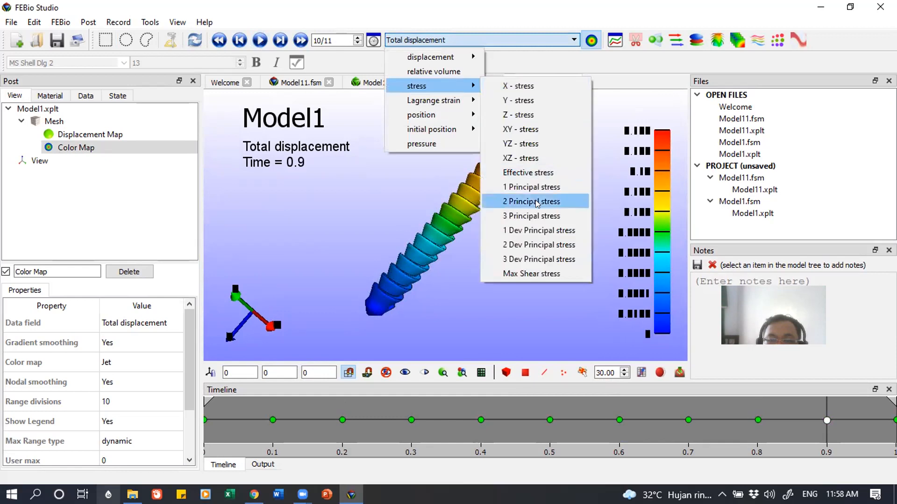
pyautogui.click(541, 172)
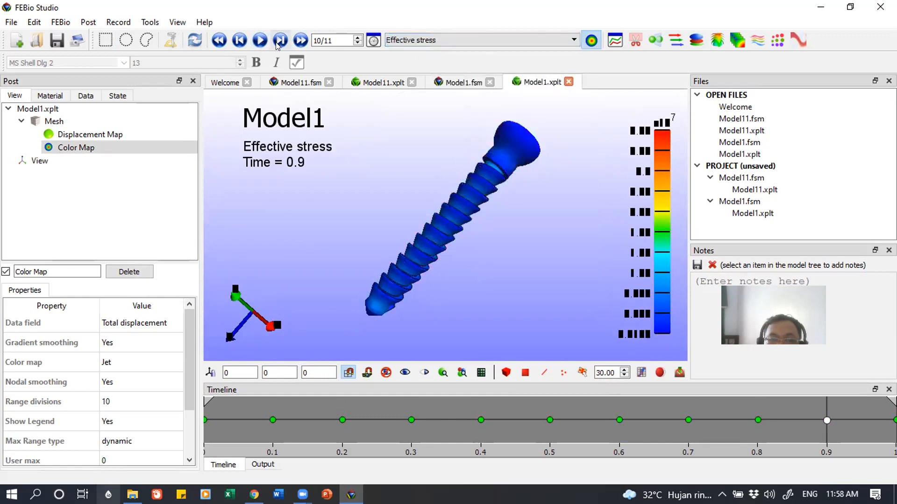
pyautogui.click(260, 41)
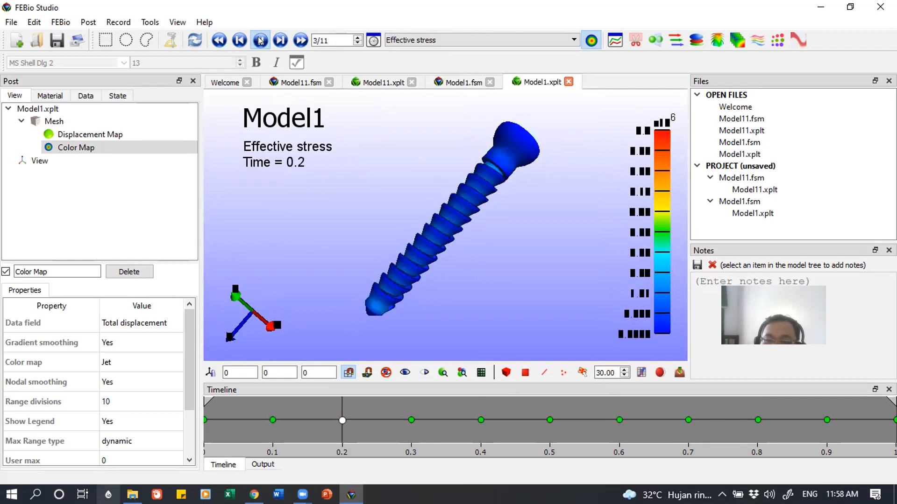
pyautogui.click(259, 40)
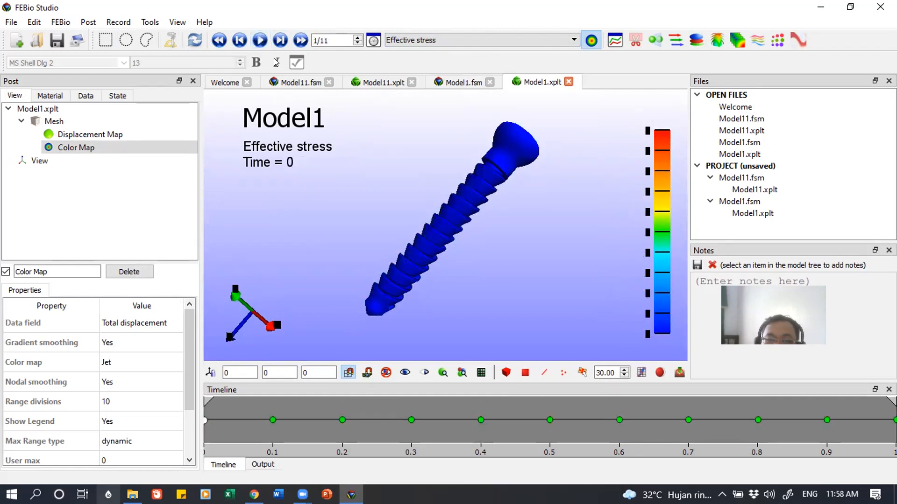
pyautogui.click(299, 39)
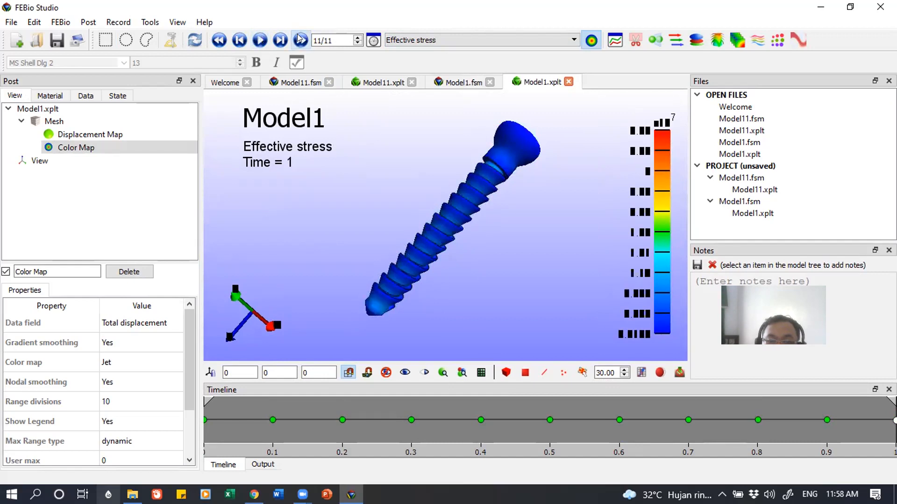
pyautogui.click(261, 40)
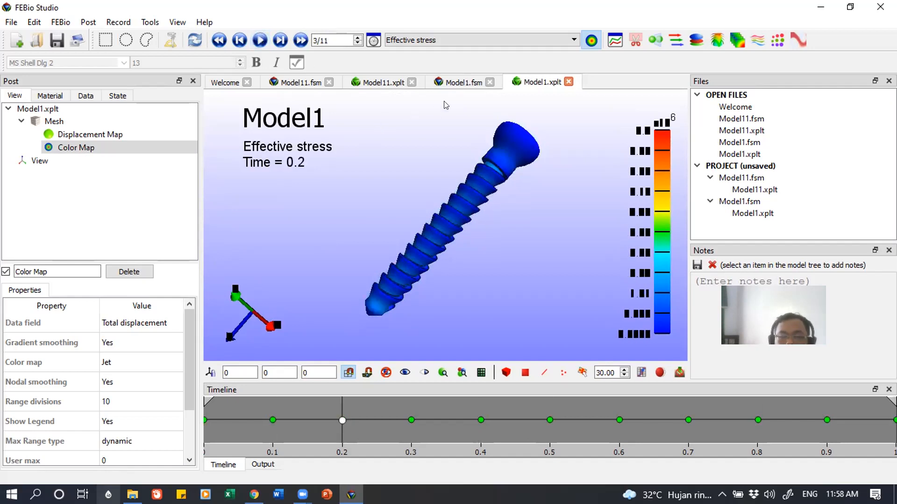
# - Compare the Model11 effective stress result with Model1's, and inspect the stress on the screw's head and shank
pyautogui.click(381, 76)
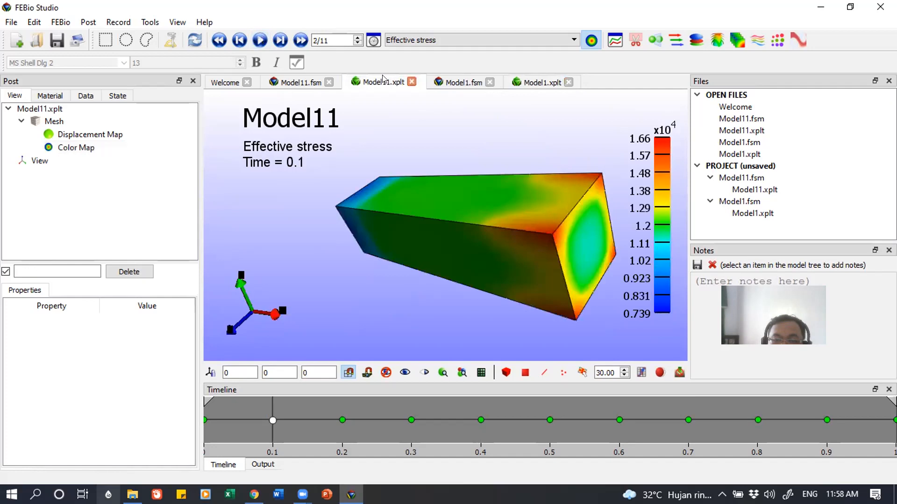
pyautogui.click(550, 83)
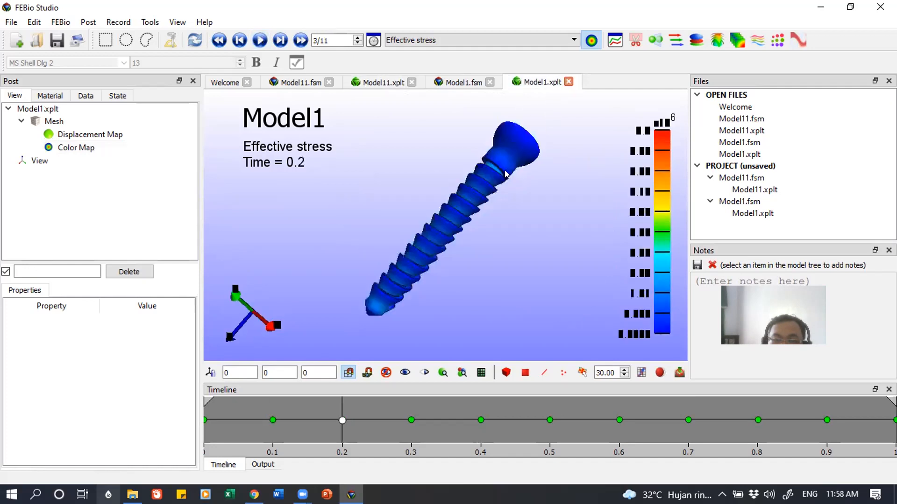
pyautogui.moveTo(562, 120); pyautogui.dragTo(684, 111)
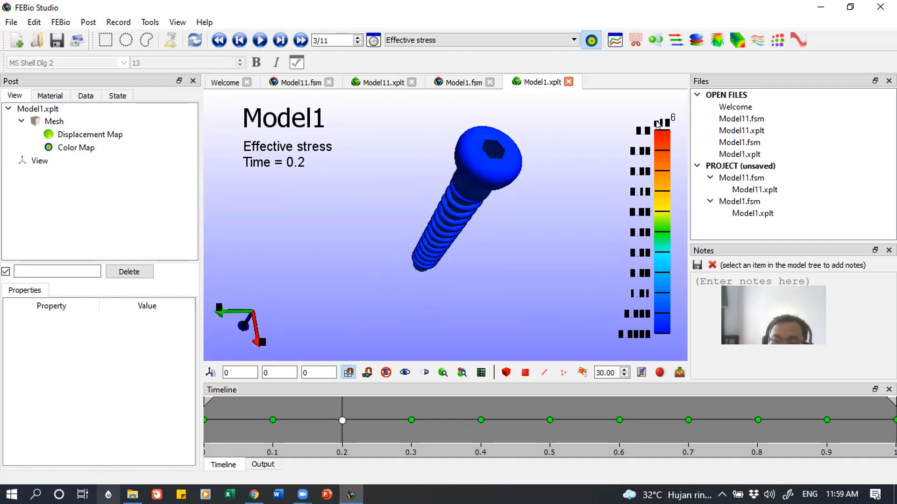
pyautogui.moveTo(516, 123); pyautogui.dragTo(427, 167)
pyautogui.moveTo(548, 111); pyautogui.dragTo(575, 145)
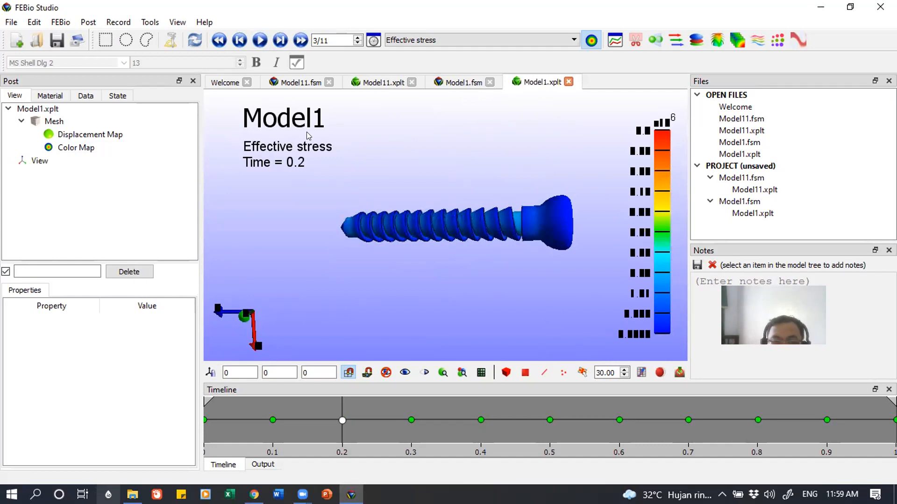
# - Delete the nodal load NodalLoad1 from Model1.fsm
pyautogui.click(466, 82)
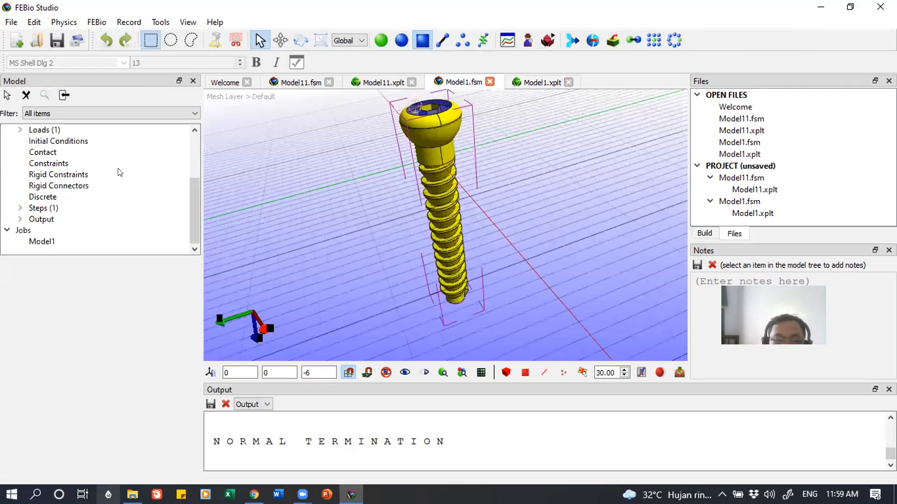
pyautogui.click(21, 130)
pyautogui.click(60, 141)
pyautogui.rightClick(60, 142)
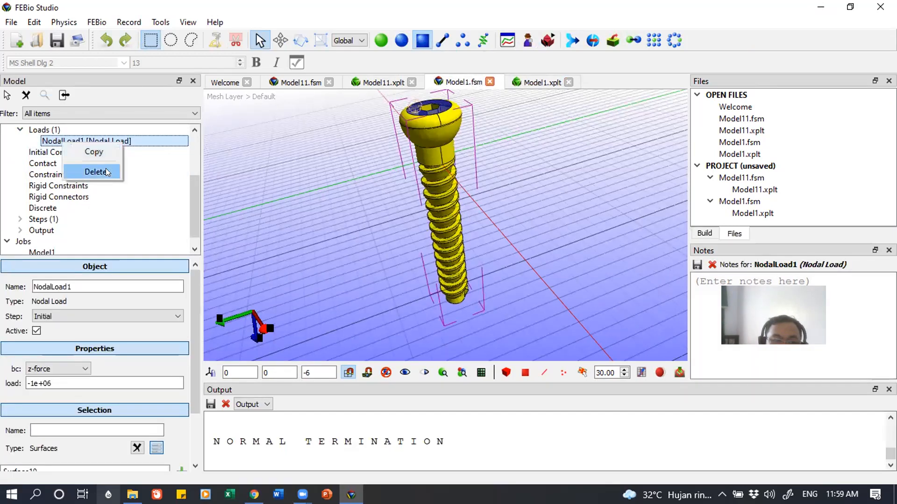
pyautogui.click(98, 169)
# - Add a nodal load in the Initial step with the x-force variable and a load of 1000000
pyautogui.click(44, 132)
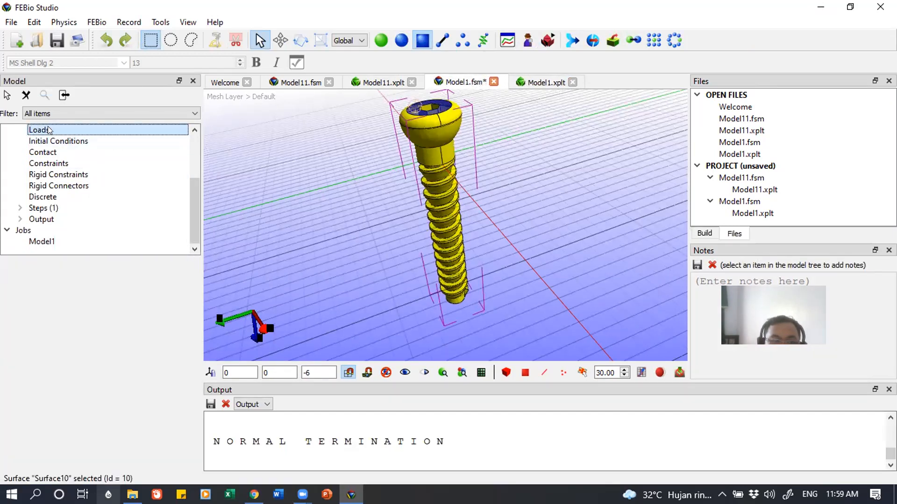
pyautogui.rightClick(48, 131)
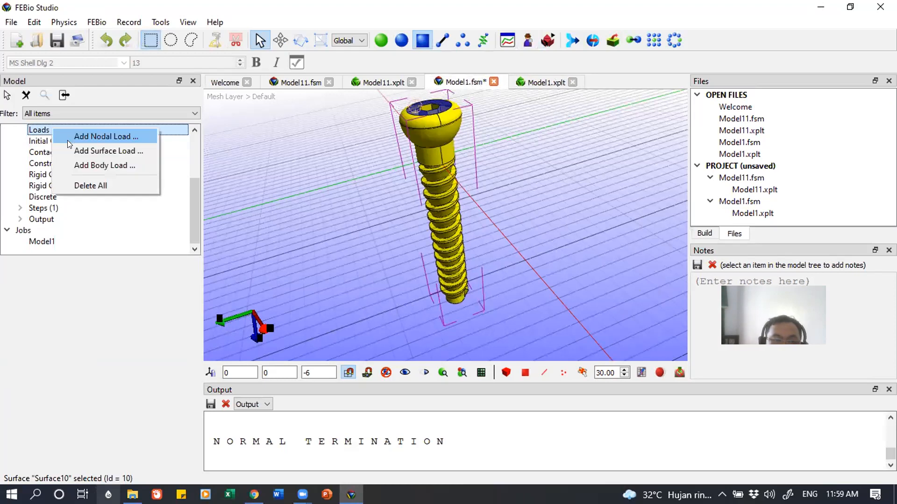
pyautogui.click(68, 141)
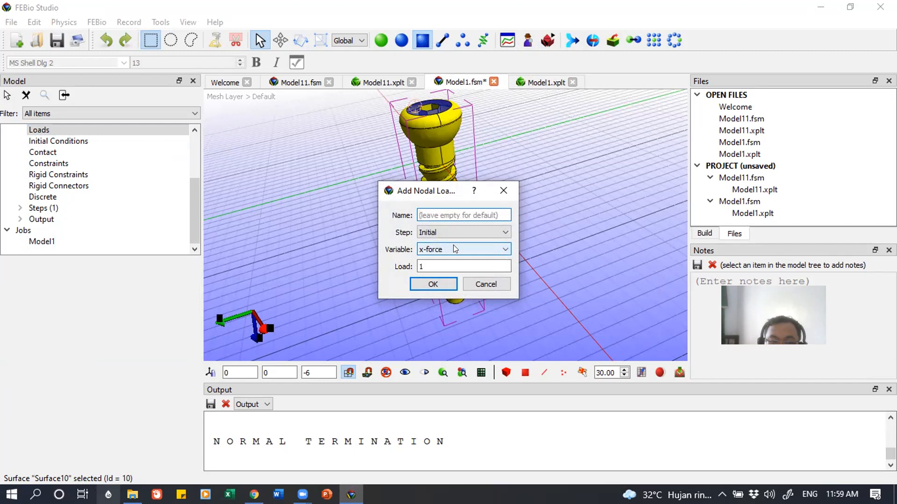
pyautogui.click(433, 285)
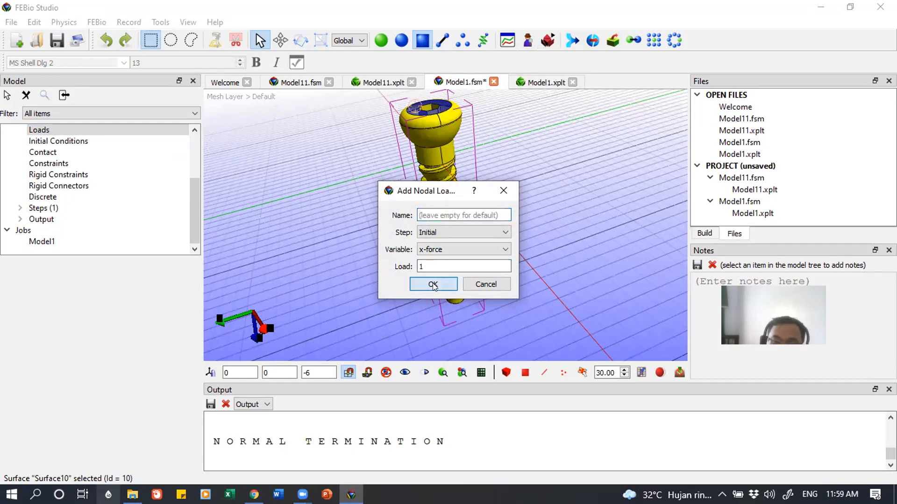
pyautogui.click(467, 269)
pyautogui.write('1')
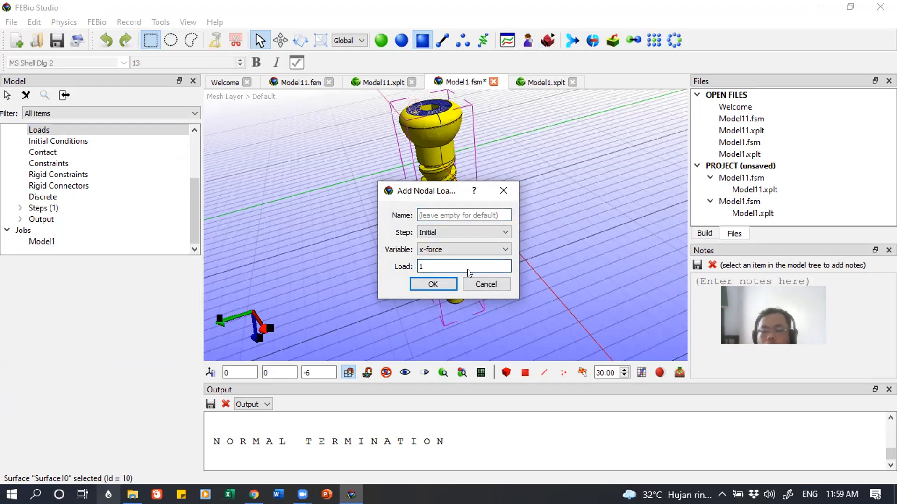
pyautogui.write('000')
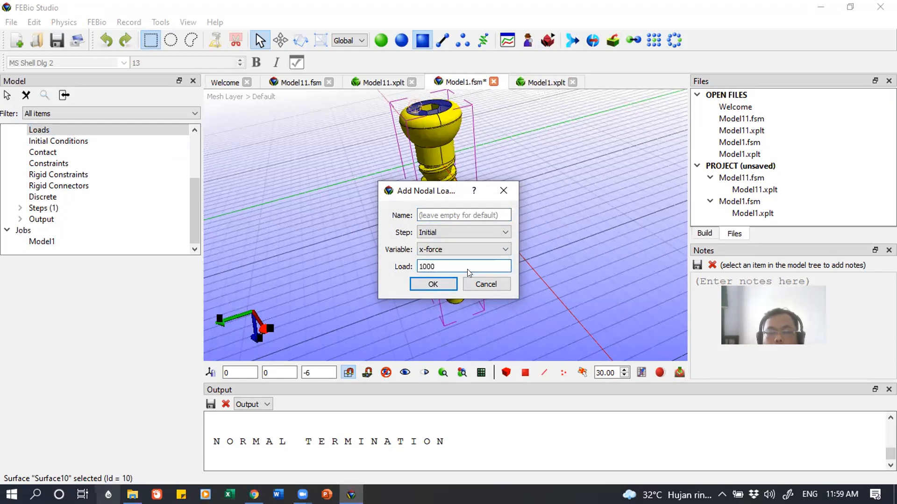
pyautogui.write('000')
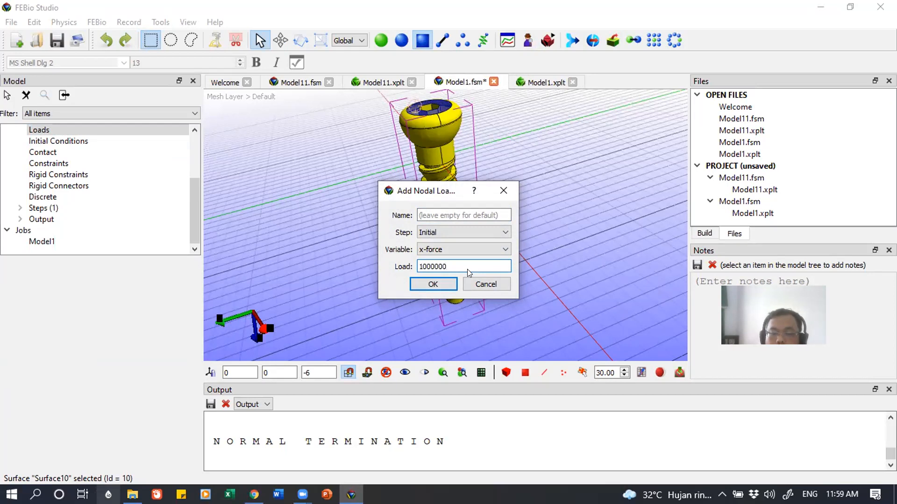
pyautogui.press('Return')
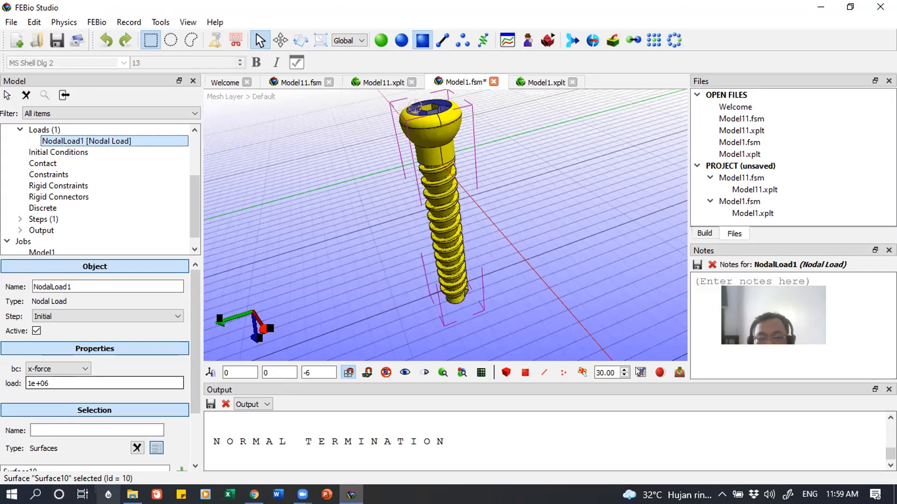
# - Remove all surfaces assigned to the new nodal load's selection
pyautogui.scroll(-2, 62, 396)
pyautogui.click(112, 404)
pyautogui.click(182, 444)
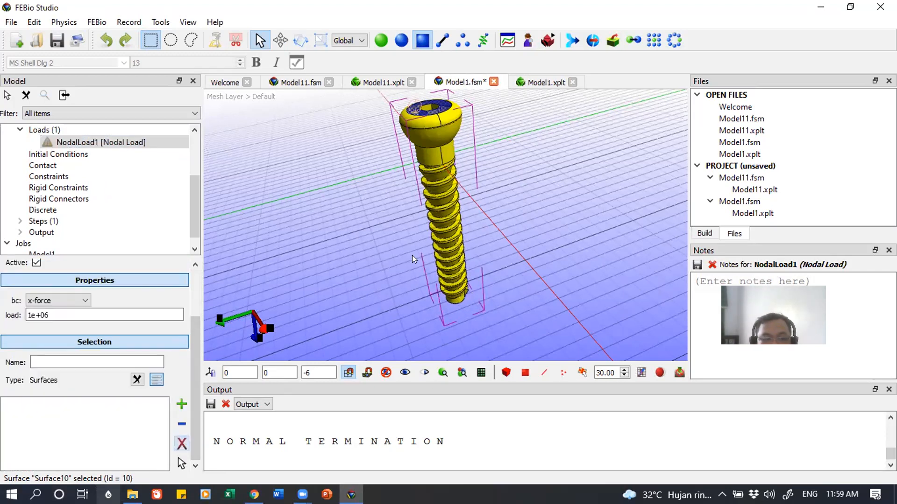
# - Try to pick a single node on the outer rim of the screw head as the load's target
pyautogui.moveTo(462, 191); pyautogui.dragTo(538, 243, button='middle')
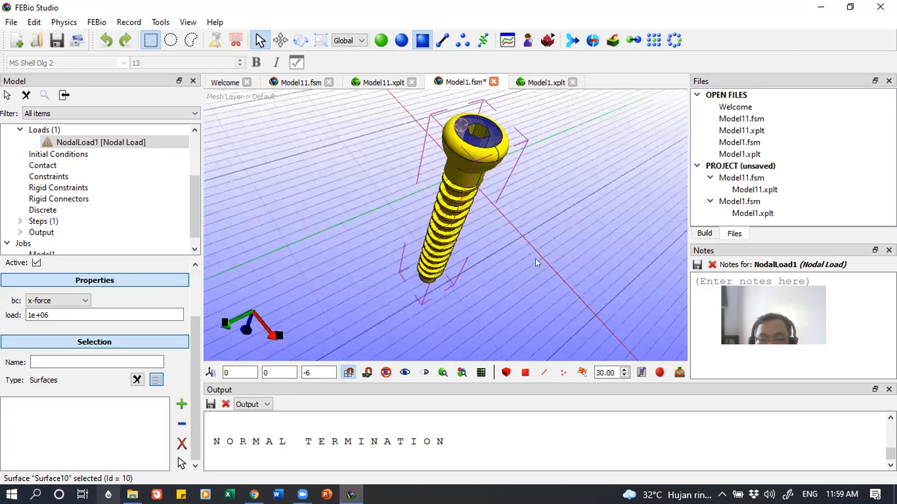
pyautogui.moveTo(477, 266); pyautogui.dragTo(488, 266)
pyautogui.scroll(4, 488, 267)
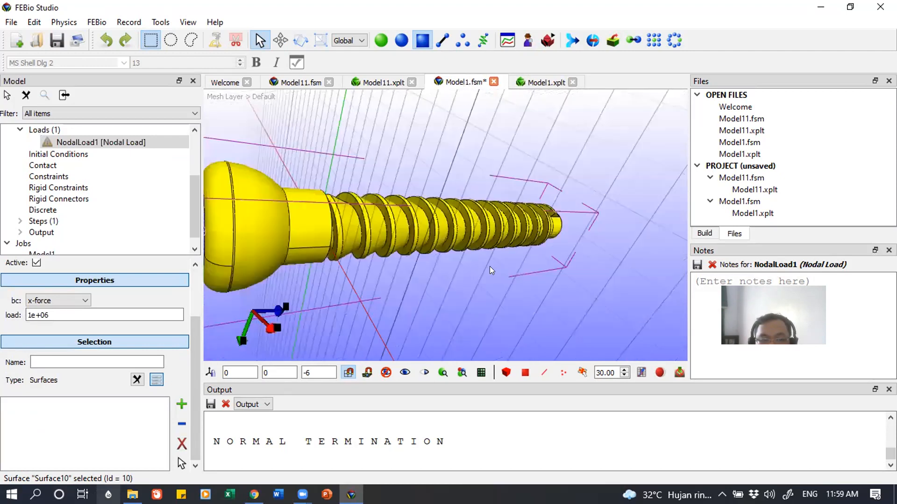
pyautogui.moveTo(433, 253); pyautogui.dragTo(289, 215)
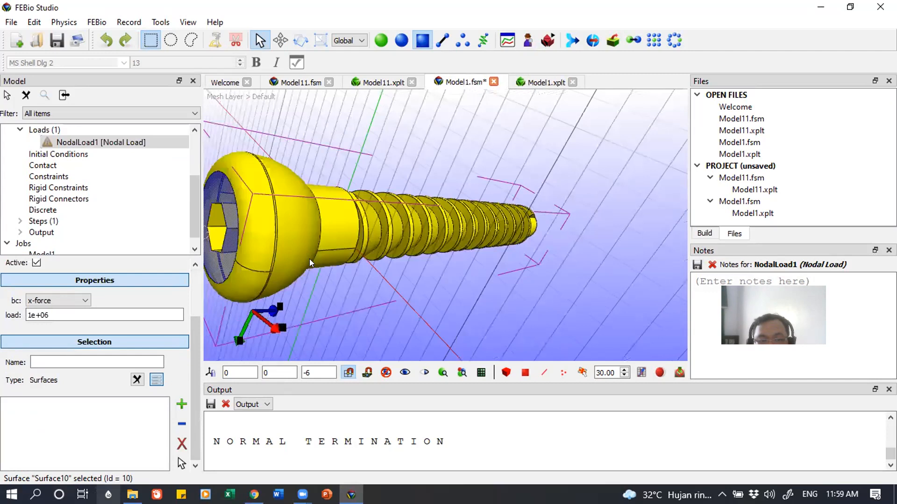
pyautogui.click(560, 374)
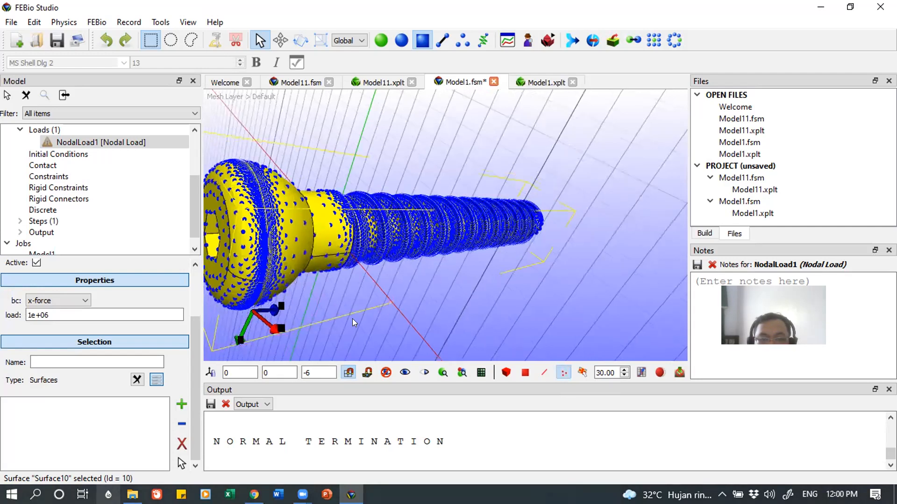
pyautogui.moveTo(347, 332); pyautogui.dragTo(405, 319, button='middle')
pyautogui.moveTo(405, 319); pyautogui.dragTo(476, 266)
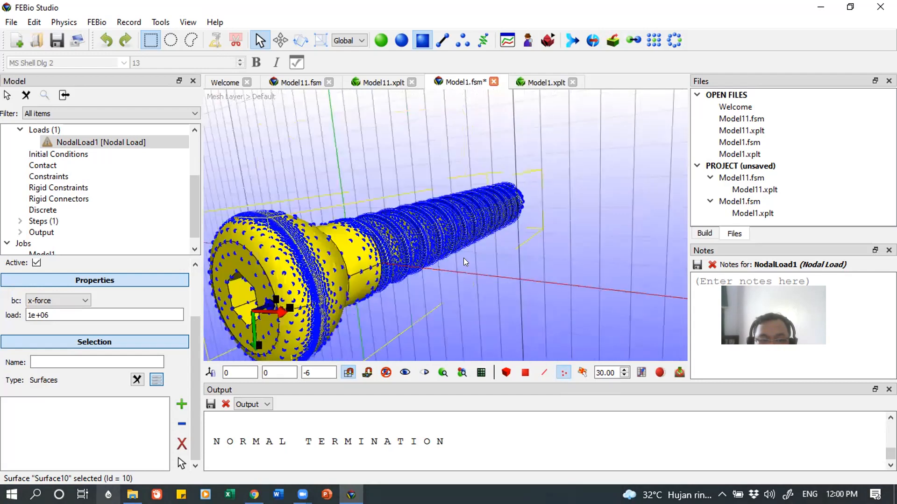
pyautogui.click(246, 222)
pyautogui.moveTo(237, 223); pyautogui.dragTo(241, 216)
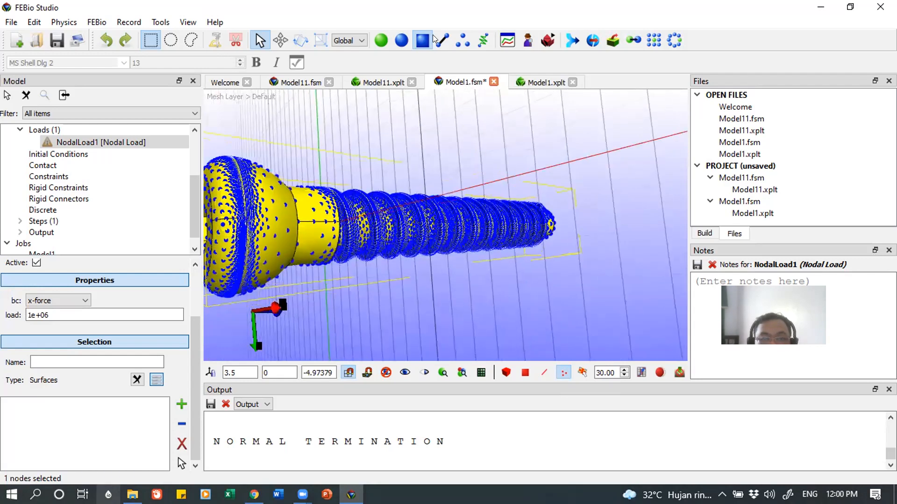
pyautogui.click(462, 40)
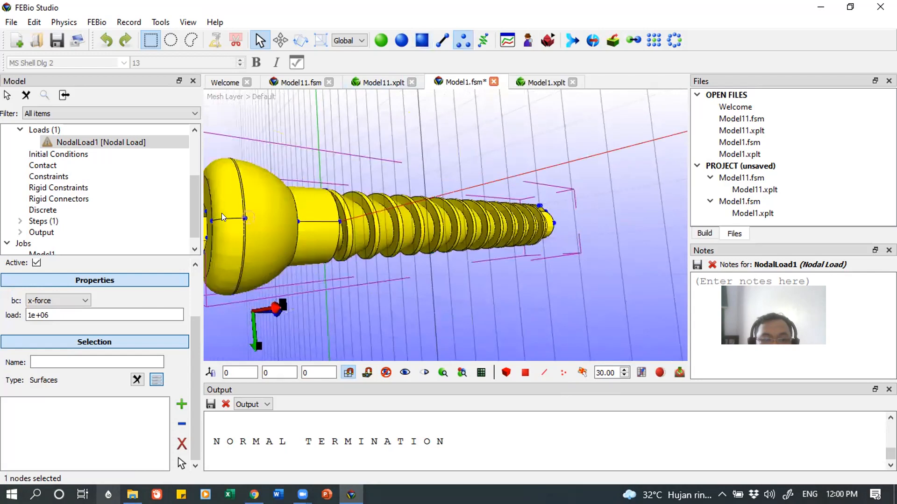
pyautogui.moveTo(242, 216); pyautogui.dragTo(243, 215)
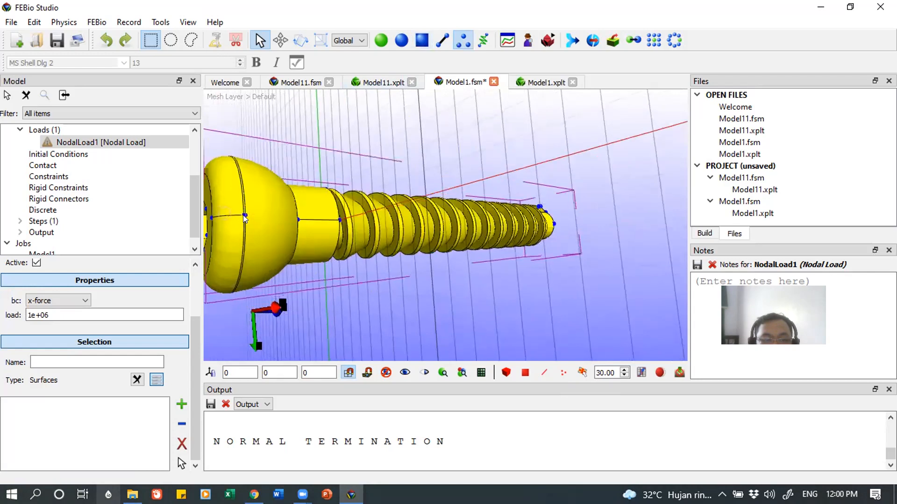
pyautogui.click(243, 213)
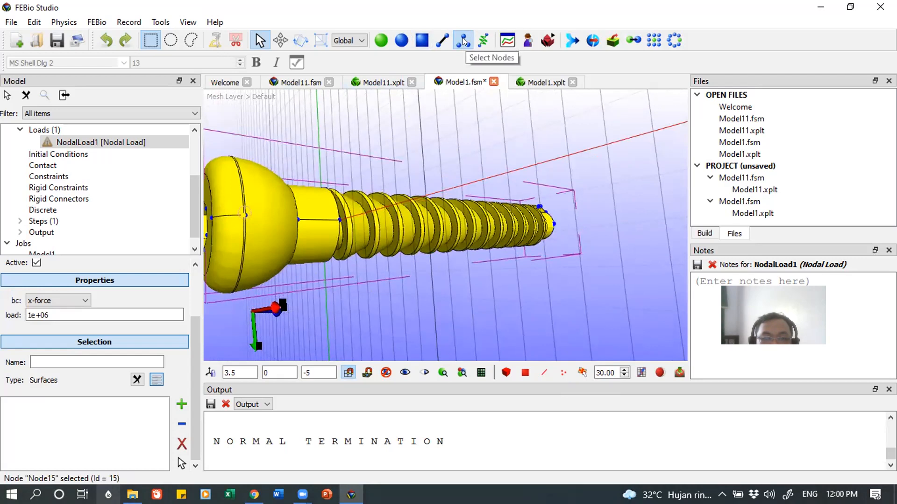
# - Switch to selecting curves and select Curve110 at the inner end of the short seam on the screw head
pyautogui.click(443, 41)
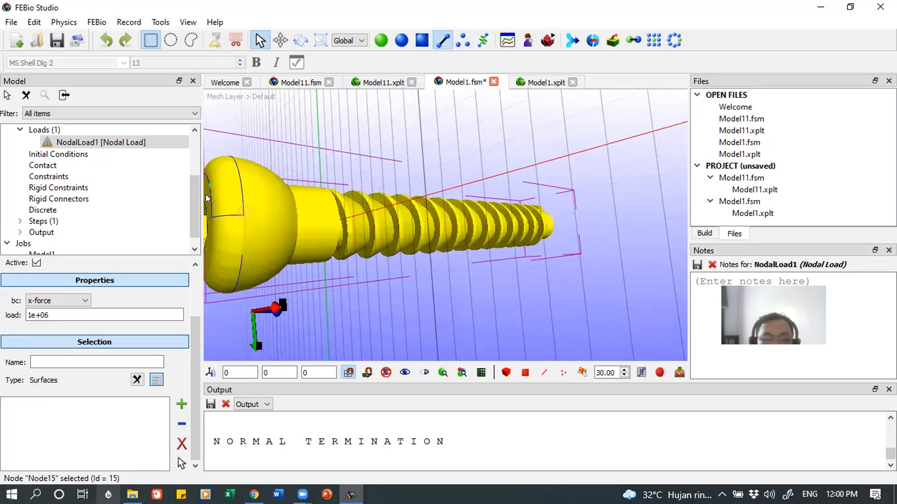
pyautogui.click(227, 217)
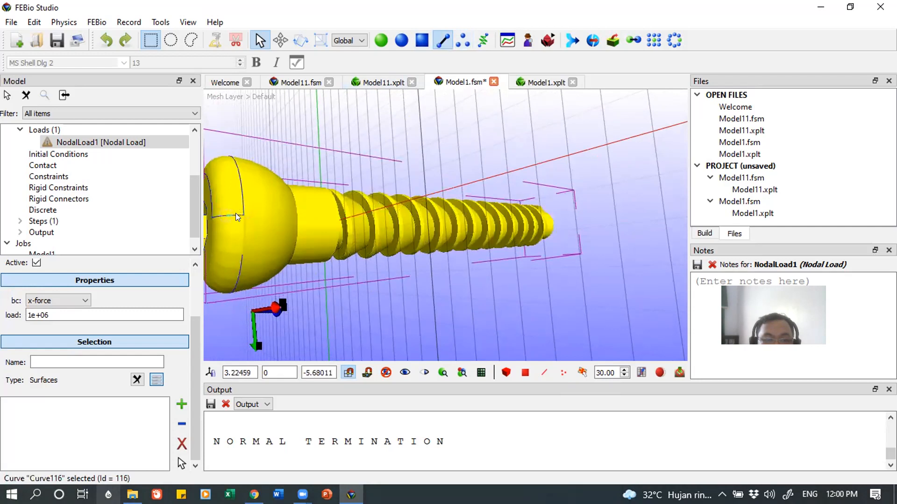
pyautogui.click(235, 214)
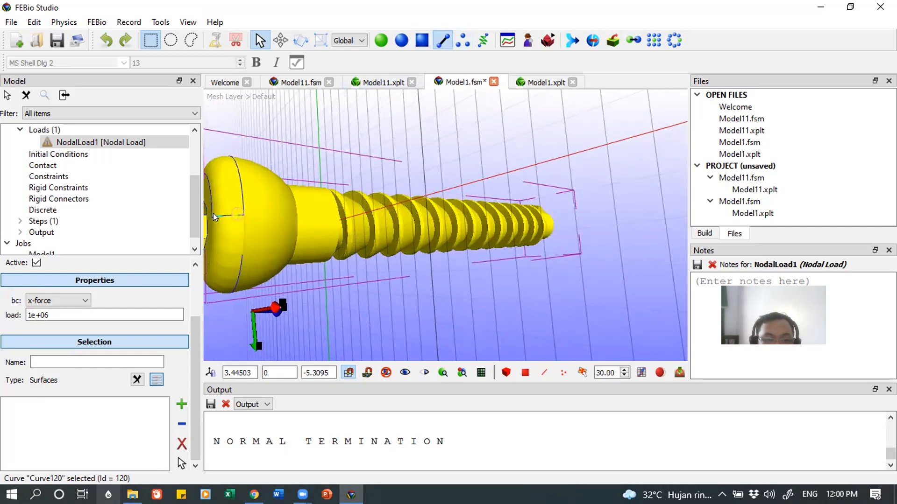
pyautogui.click(237, 216)
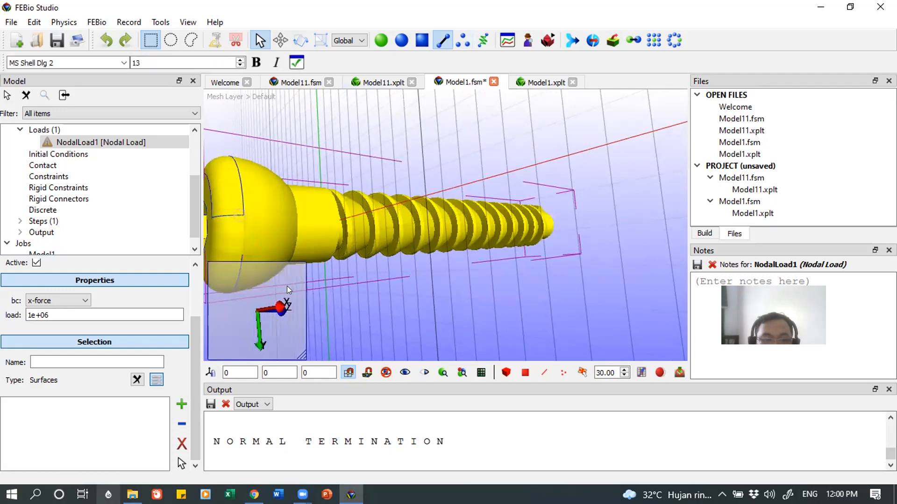
pyautogui.moveTo(275, 288); pyautogui.dragTo(666, 296)
pyautogui.moveTo(421, 295); pyautogui.dragTo(403, 289)
pyautogui.scroll(2, 443, 299)
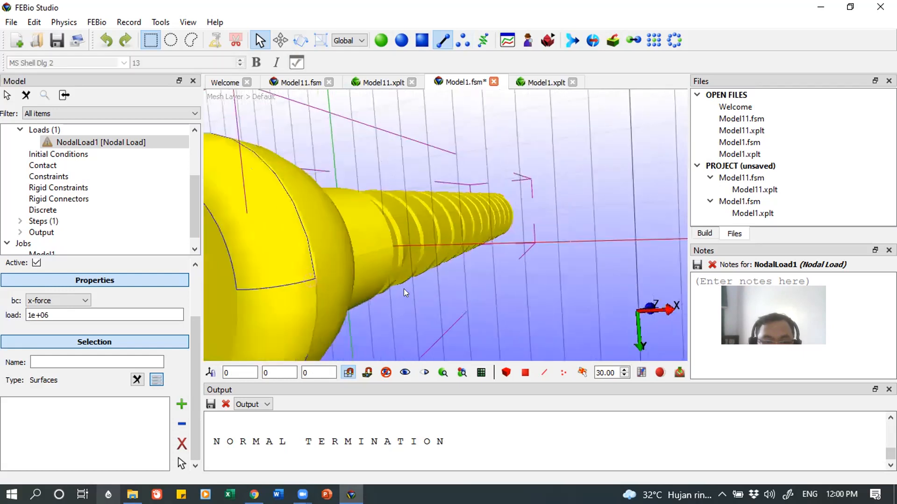
pyautogui.click(237, 277)
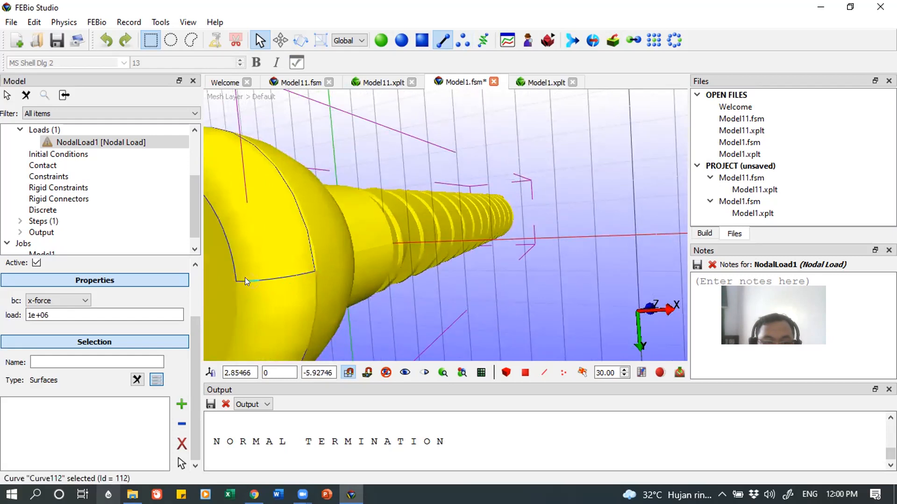
# - Clear the Surfaces selection type from NodalLoad1 and assign the selected Curve110 to it
pyautogui.click(182, 405)
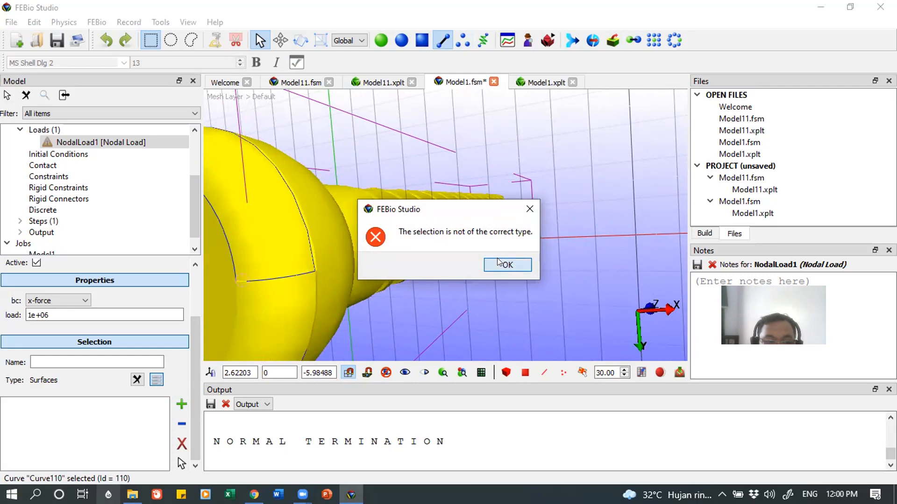
pyautogui.click(499, 263)
pyautogui.click(137, 379)
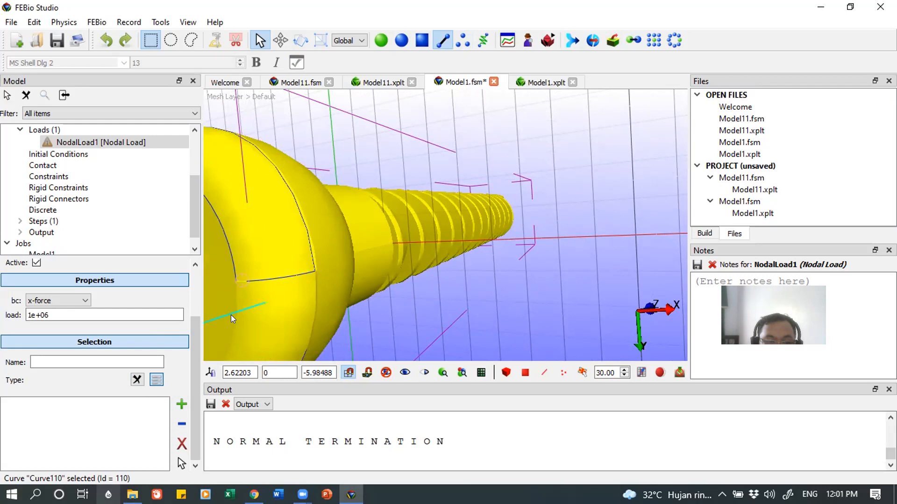
pyautogui.click(182, 404)
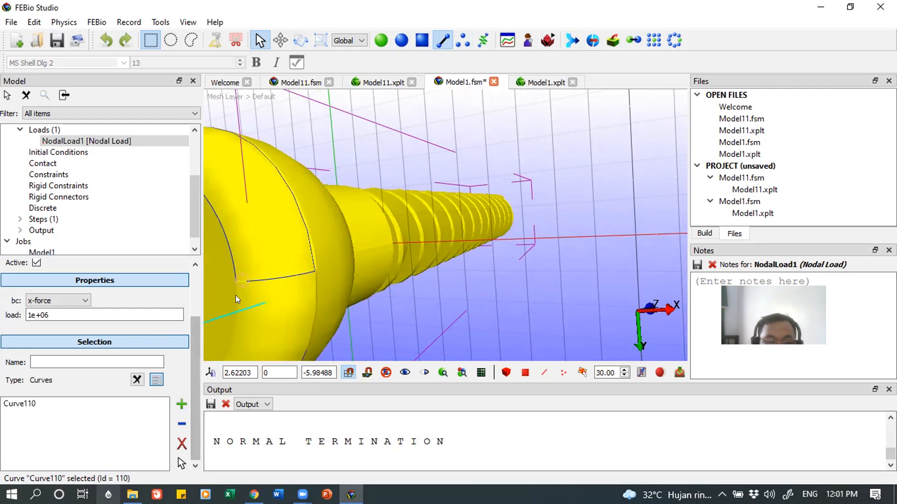
# - Add Curve112, Curve114, Curve116 and Curve118 along the screw head's seam to NodalLoad1
pyautogui.click(247, 277)
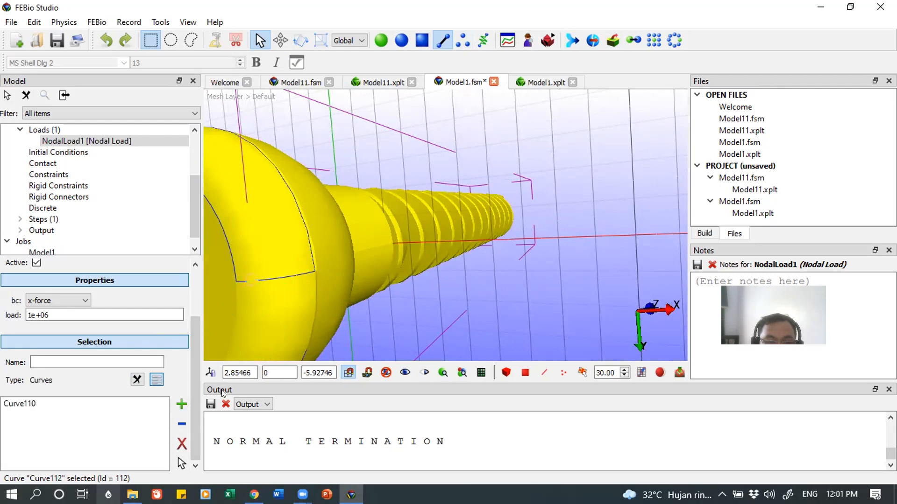
pyautogui.click(181, 404)
pyautogui.click(263, 279)
pyautogui.click(182, 404)
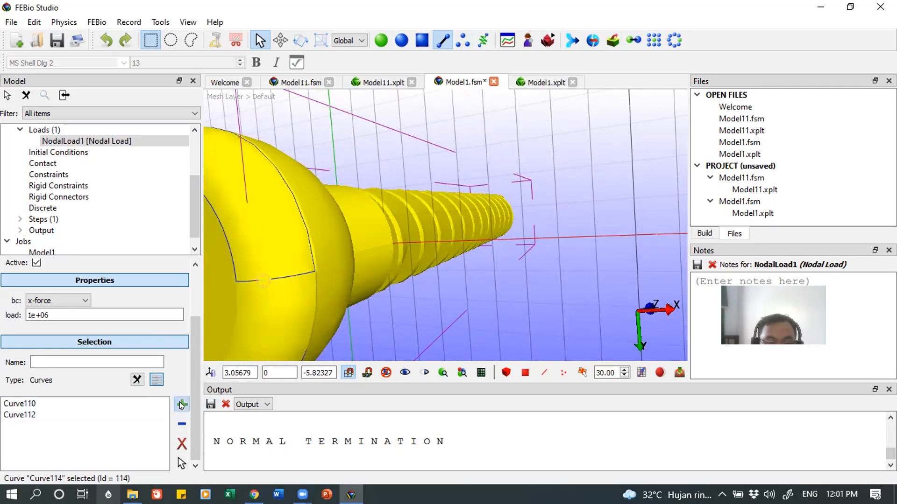
pyautogui.click(273, 277)
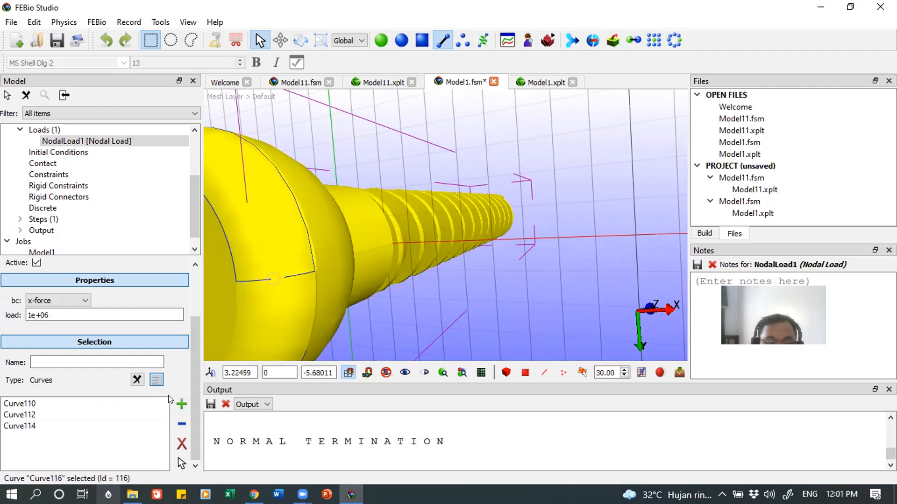
pyautogui.click(180, 404)
pyautogui.click(288, 276)
pyautogui.click(182, 404)
# - Add Curve120, Curve122 and Curve124 at the outer end of the screw head's seam to NodalLoad1
pyautogui.click(299, 274)
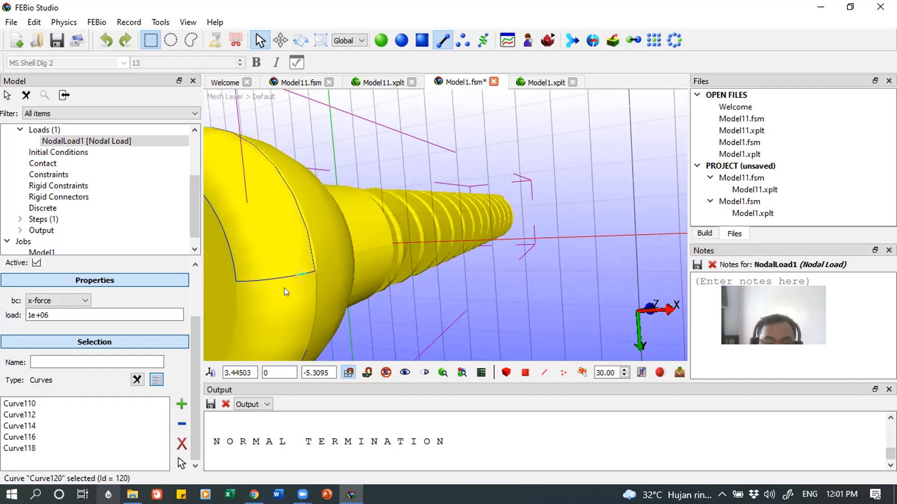
pyautogui.click(181, 404)
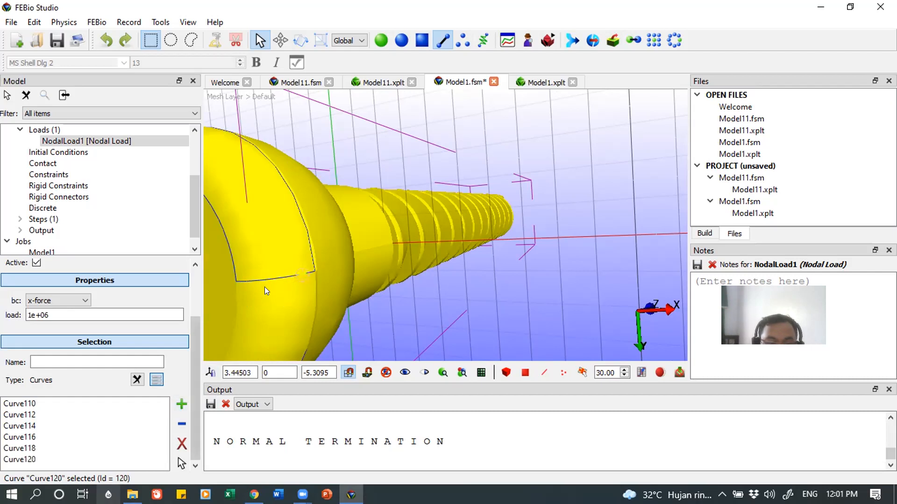
pyautogui.click(309, 268)
pyautogui.click(182, 404)
pyautogui.moveTo(328, 318); pyautogui.dragTo(319, 322)
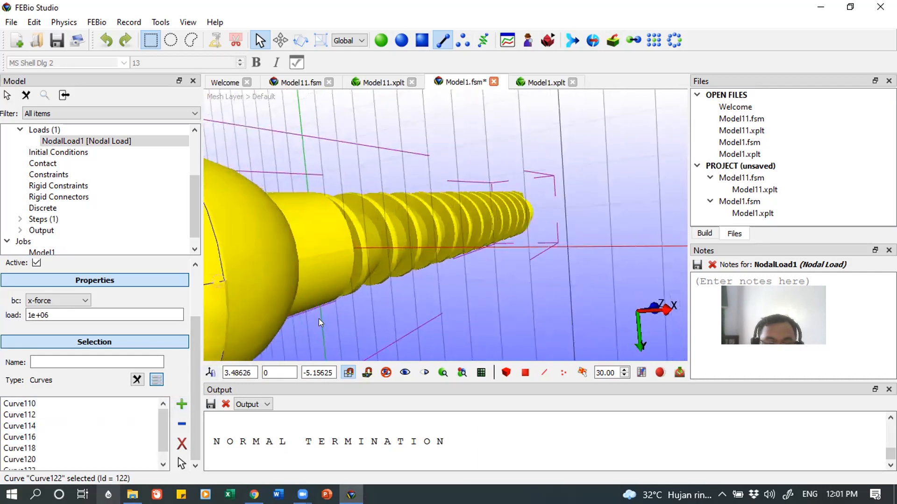
pyautogui.click(222, 278)
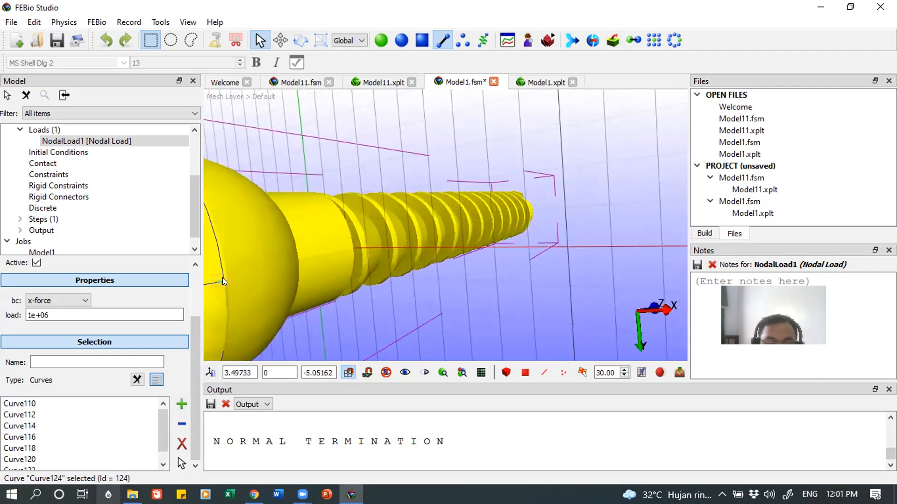
pyautogui.click(180, 404)
pyautogui.scroll(-1, 162, 443)
pyautogui.moveTo(284, 287); pyautogui.dragTo(311, 285)
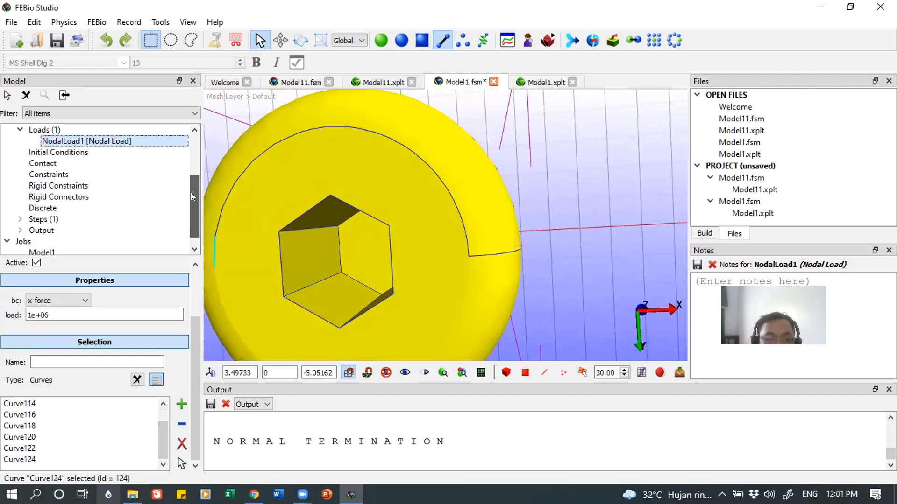
# - Try to run job Model1 with FEBio 3.0, using the nodal load assigned to the screw head's curves
pyautogui.moveTo(190, 199); pyautogui.dragTo(191, 170)
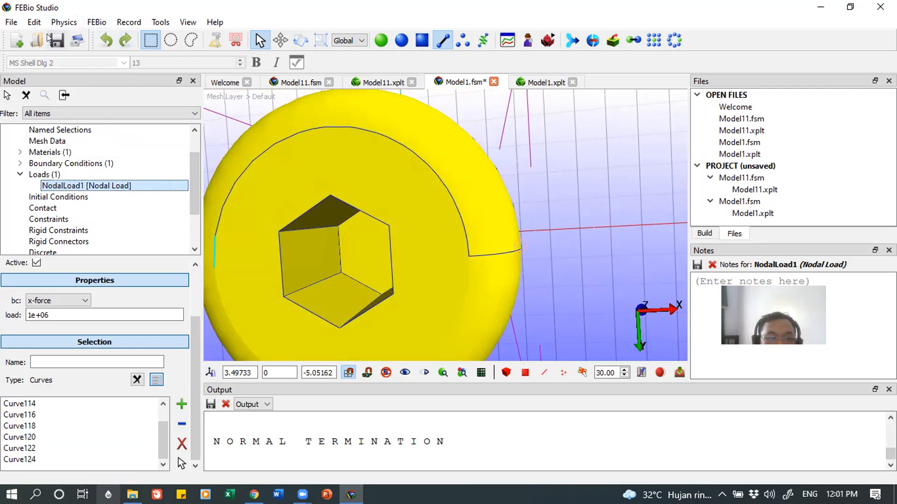
pyautogui.click(97, 23)
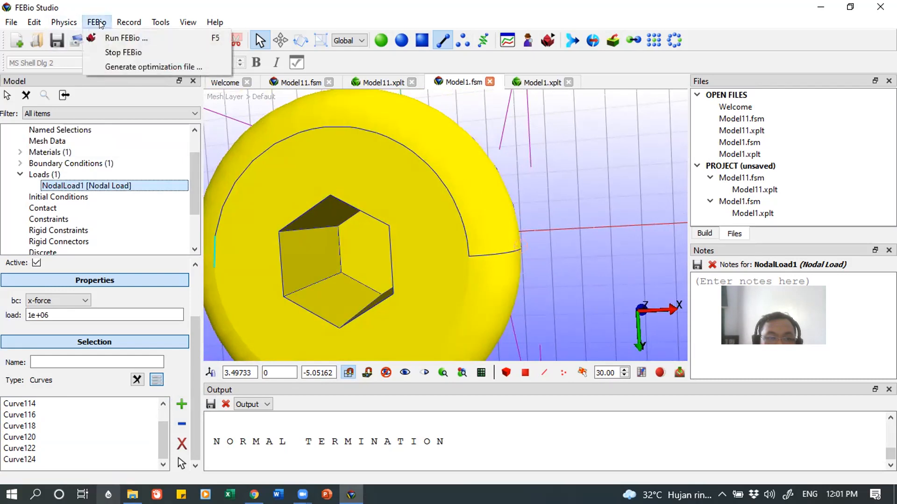
pyautogui.click(120, 37)
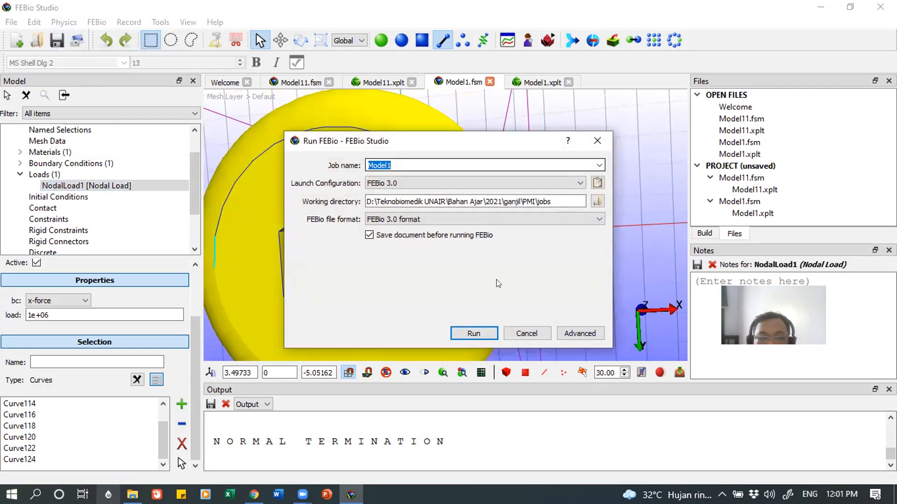
pyautogui.click(477, 329)
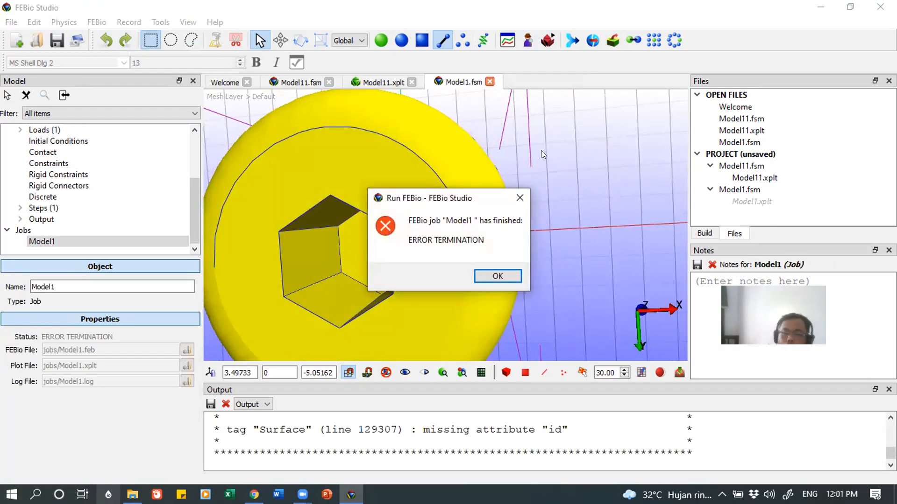
pyautogui.click(498, 276)
# - Examine the error report for the Model1 run in an enlarged output log
pyautogui.scroll(-1, 661, 424)
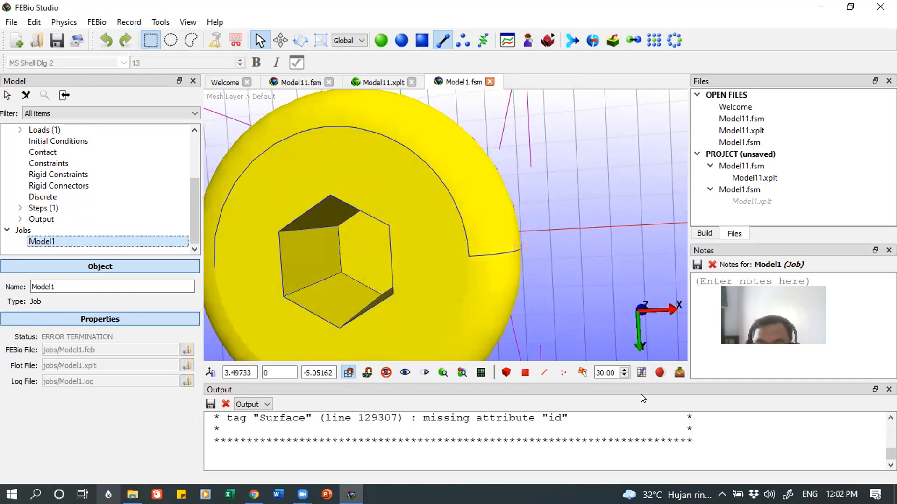
pyautogui.moveTo(646, 380); pyautogui.dragTo(647, 347)
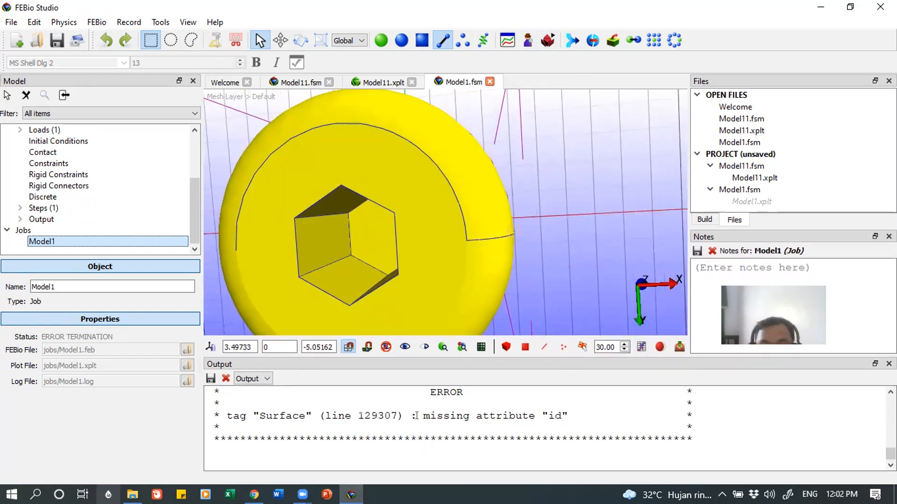
pyautogui.scroll(1, 417, 416)
pyautogui.scroll(1, 417, 416)
pyautogui.scroll(-1, 418, 415)
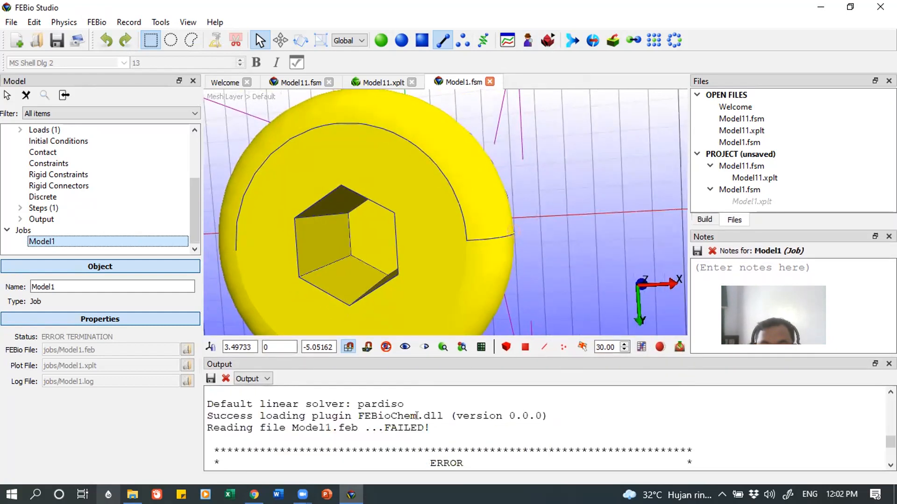
pyautogui.scroll(1, 417, 416)
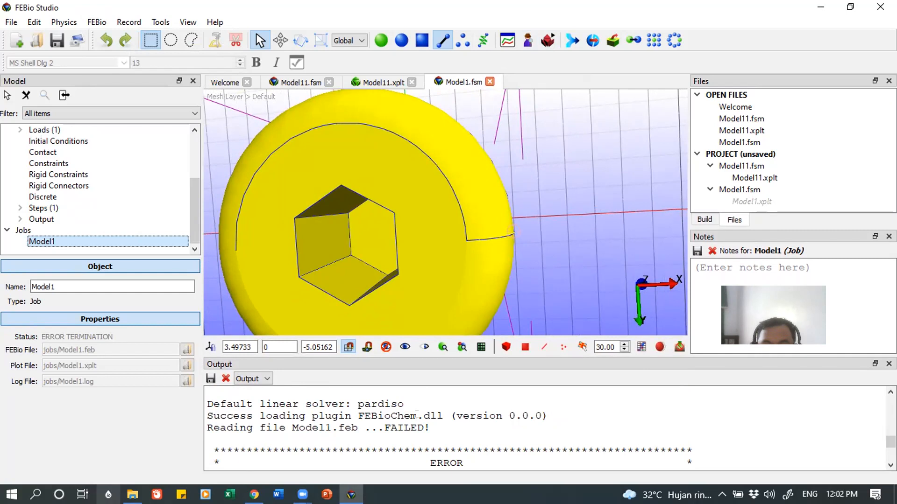
pyautogui.scroll(1, 417, 416)
pyautogui.scroll(-2, 417, 415)
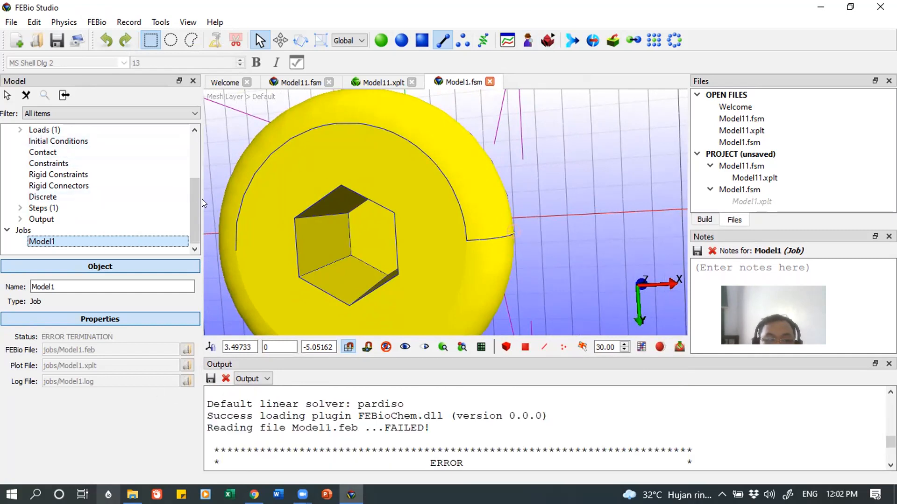
# - Delete NodalLoad1 from the model's loads
pyautogui.scroll(1, 194, 192)
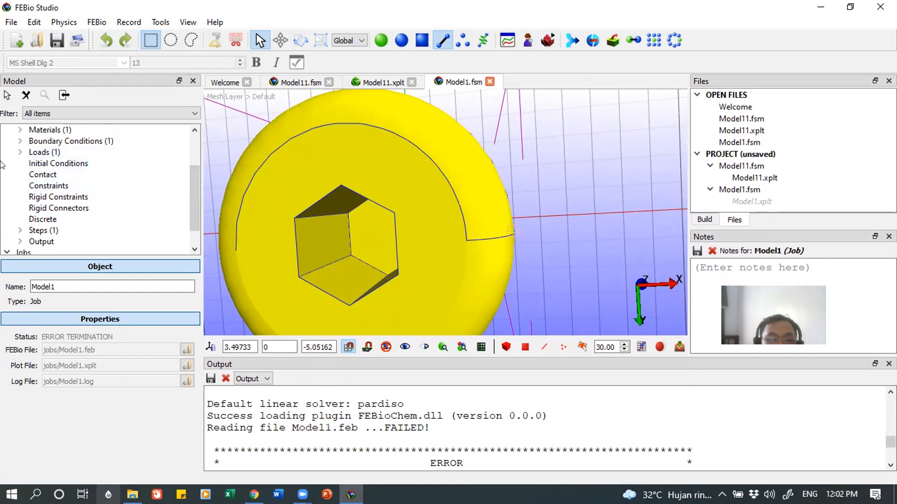
pyautogui.click(20, 153)
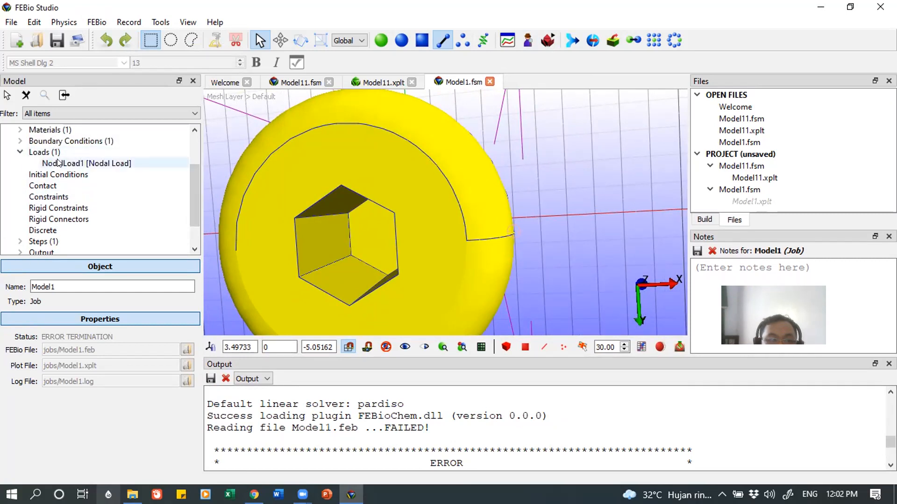
pyautogui.click(59, 163)
pyautogui.rightClick(60, 162)
pyautogui.click(89, 185)
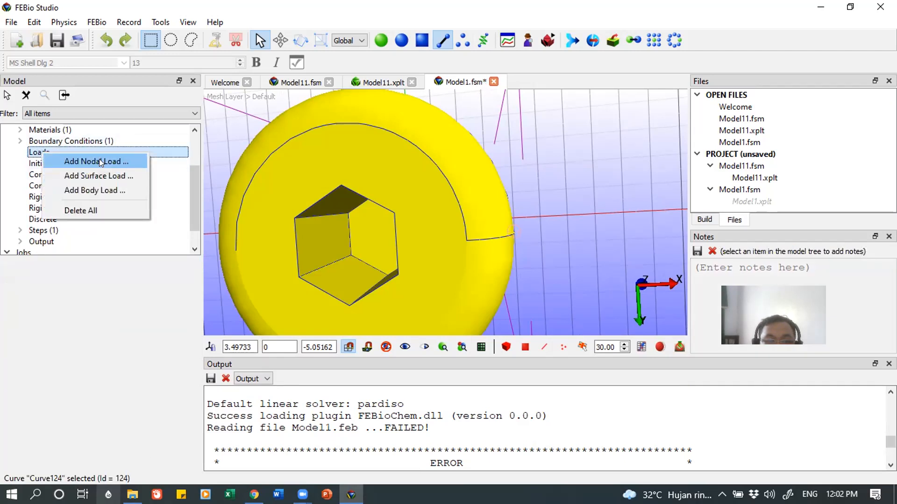
# - Add a Pressure surface load in the Initial step with a pressure of 1000000
pyautogui.click(100, 174)
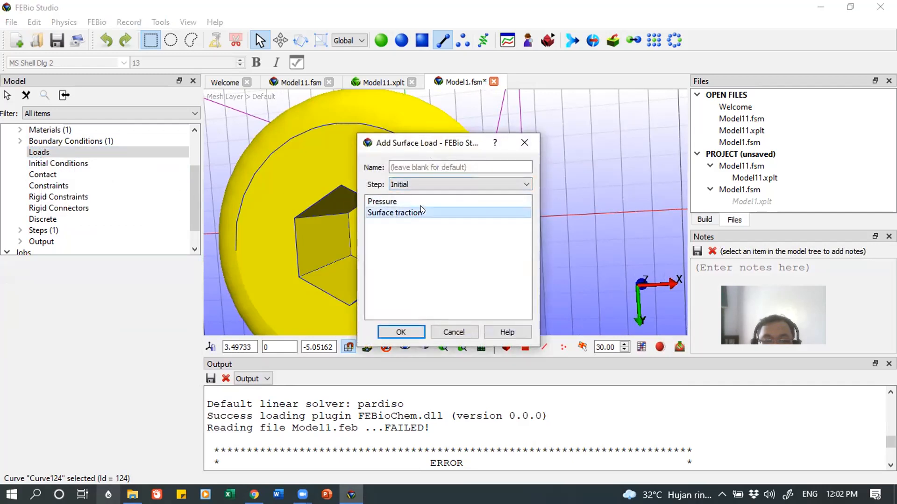
pyautogui.click(394, 332)
pyautogui.click(99, 369)
pyautogui.write('000000')
pyautogui.press('Return')
# - Switch to surface selection and assign Surface8, the outer ring of the screw head, to PressureLoad1
pyautogui.click(477, 195)
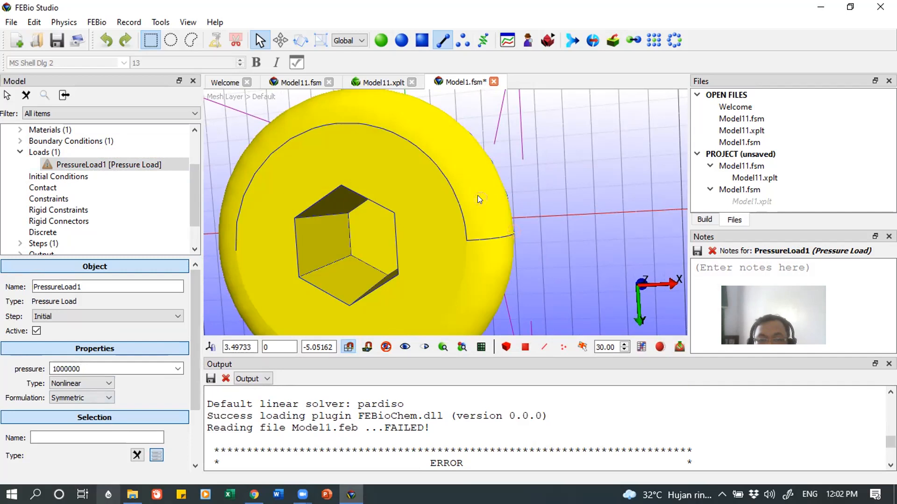
pyautogui.click(422, 40)
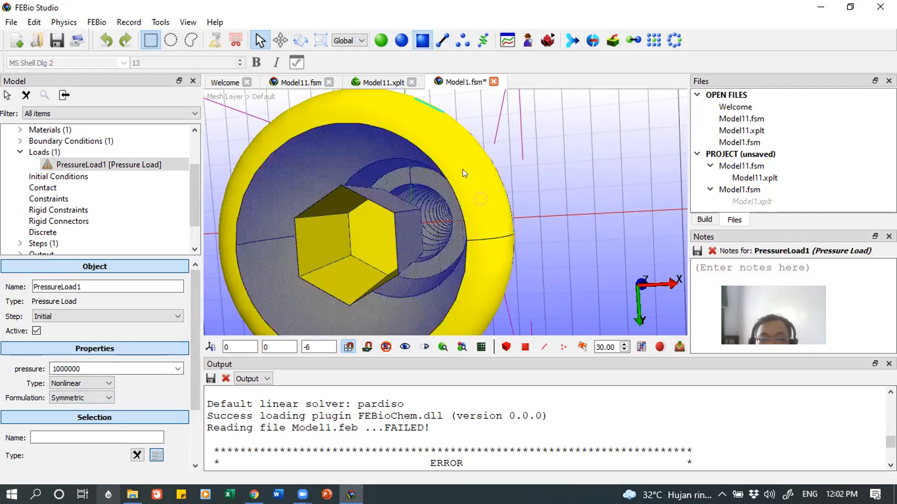
pyautogui.click(462, 169)
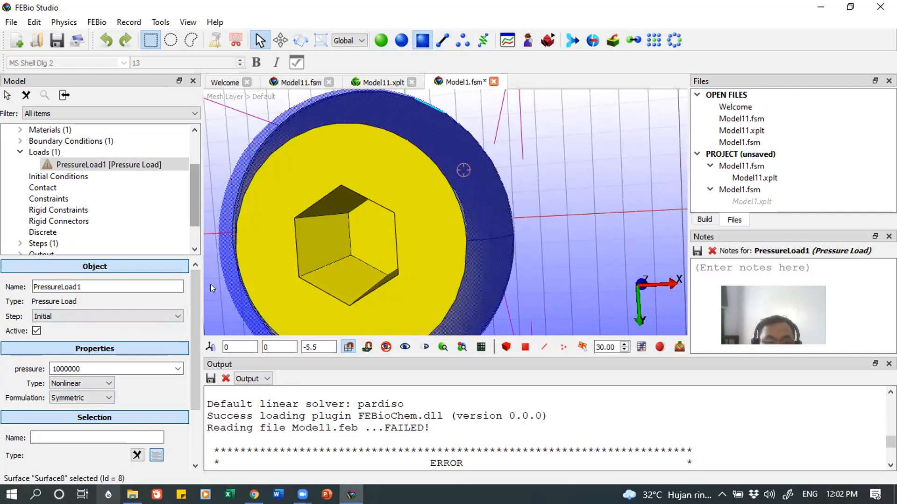
pyautogui.moveTo(193, 306); pyautogui.dragTo(169, 403)
pyautogui.click(174, 402)
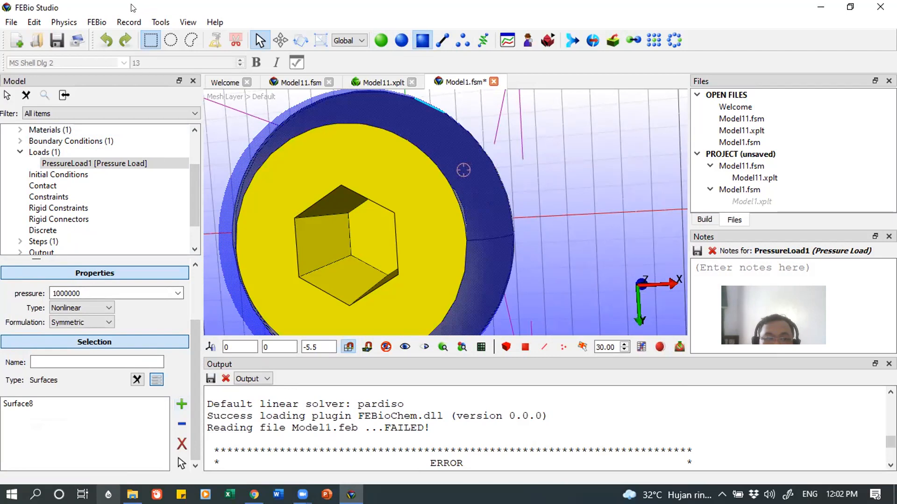
# - Run job Model1 with FEBio 3.0, saving the document first, and dismiss the completion notice
pyautogui.click(97, 22)
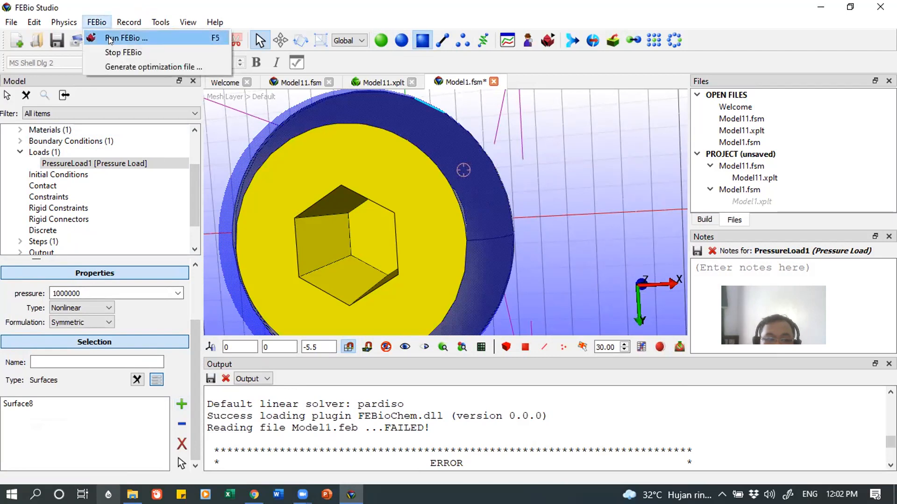
pyautogui.click(110, 40)
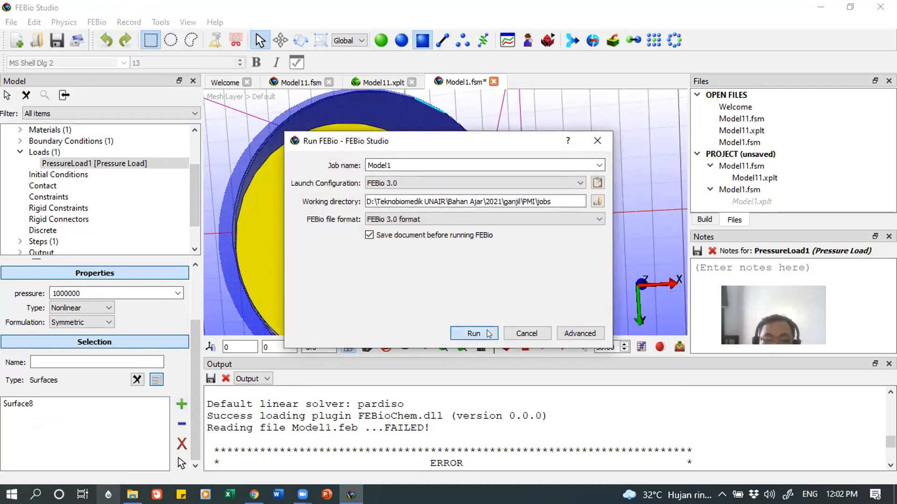
pyautogui.click(474, 333)
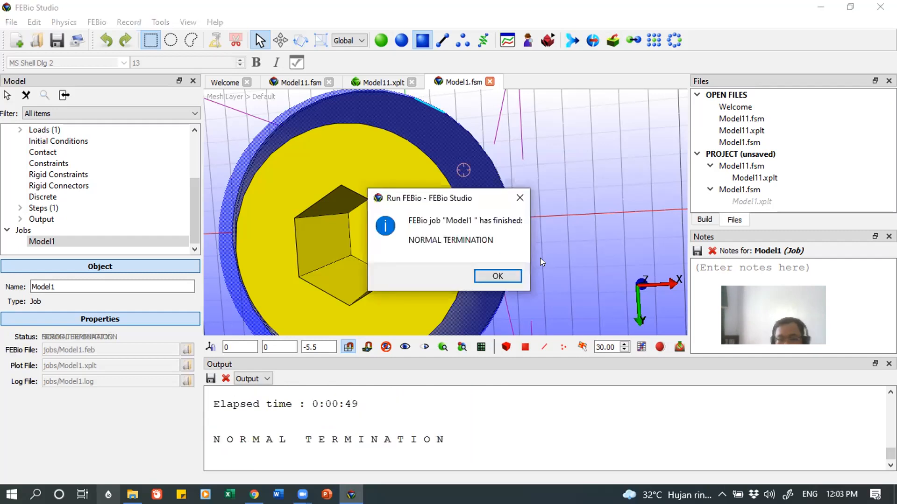
pyautogui.click(506, 276)
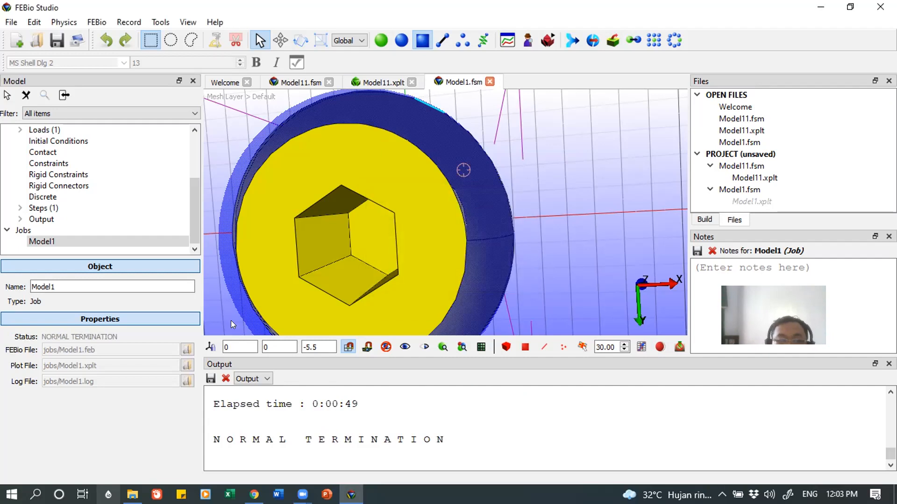
# - Open the Model1 job's results and color the screw by Total displacement
pyautogui.click(65, 246)
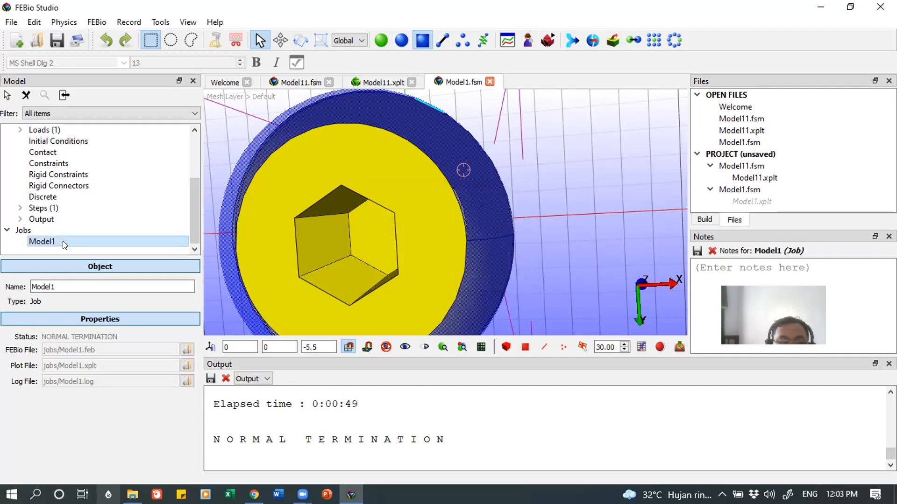
pyautogui.doubleClick(62, 241)
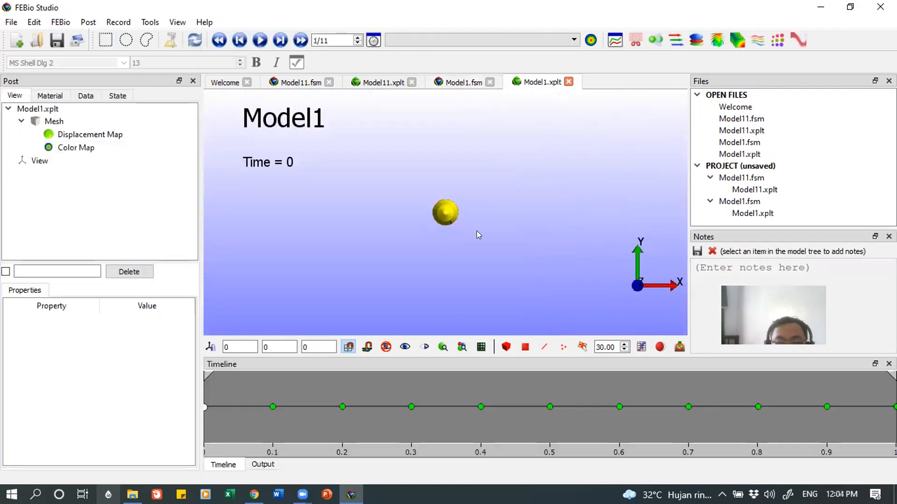
pyautogui.moveTo(476, 230); pyautogui.dragTo(348, 62)
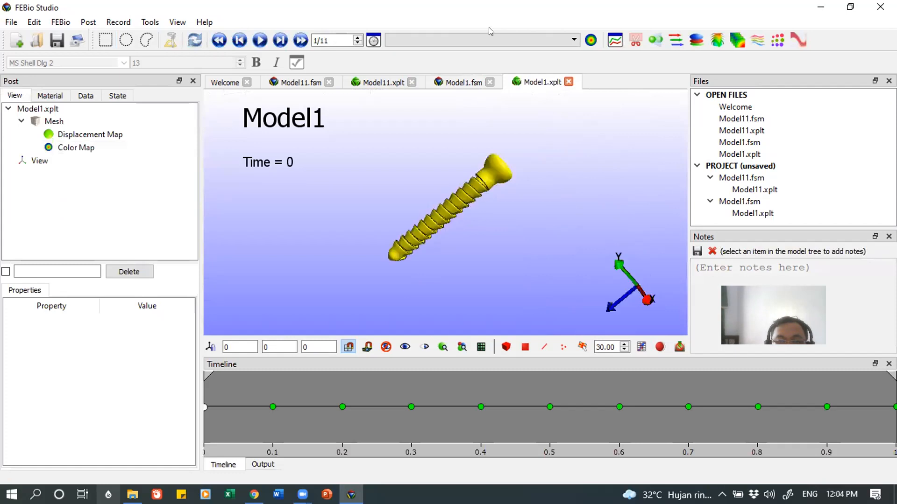
pyautogui.click(477, 51)
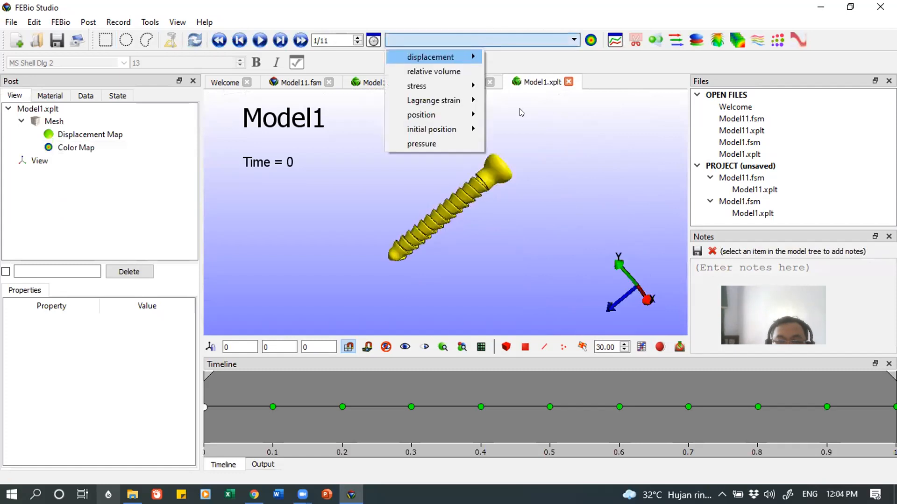
pyautogui.click(530, 140)
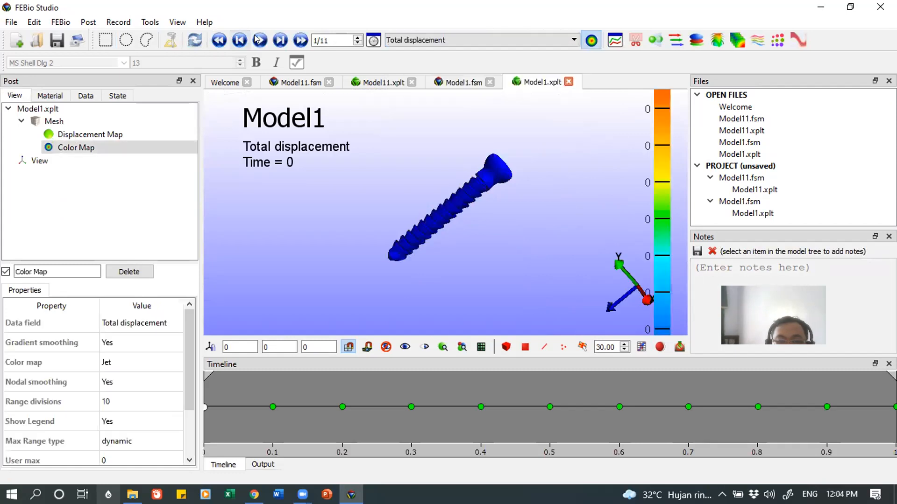
# - Move the axis triad clear of the color legend while the displacement animation plays, and stop at the last time step, 11/11
pyautogui.click(257, 39)
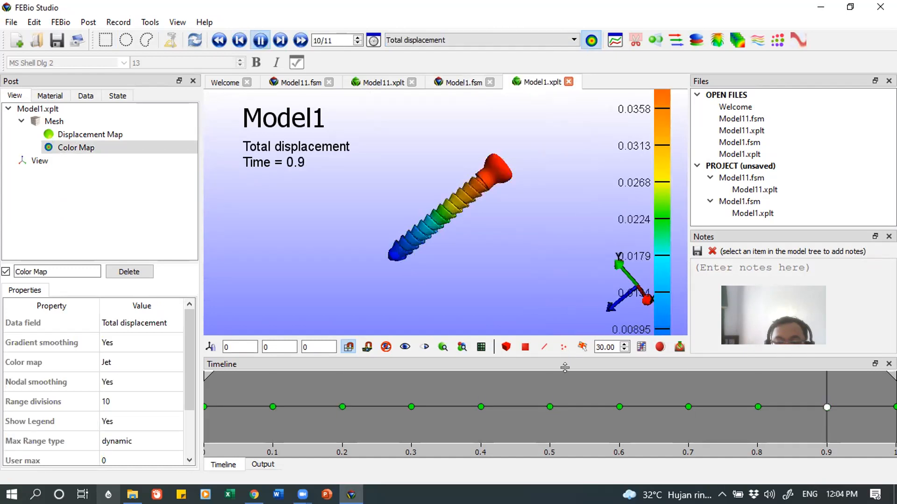
pyautogui.moveTo(565, 368); pyautogui.dragTo(564, 390)
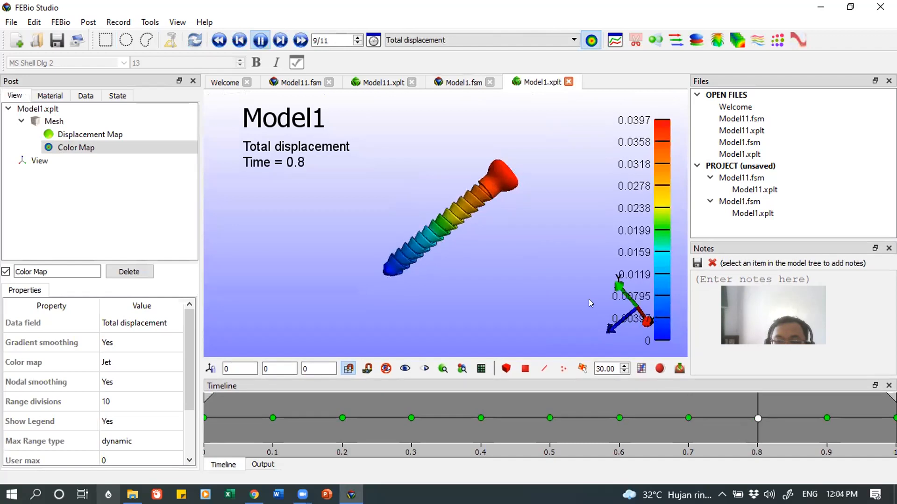
pyautogui.moveTo(610, 326); pyautogui.dragTo(190, 319)
pyautogui.click(456, 283)
pyautogui.moveTo(457, 283); pyautogui.dragTo(435, 295)
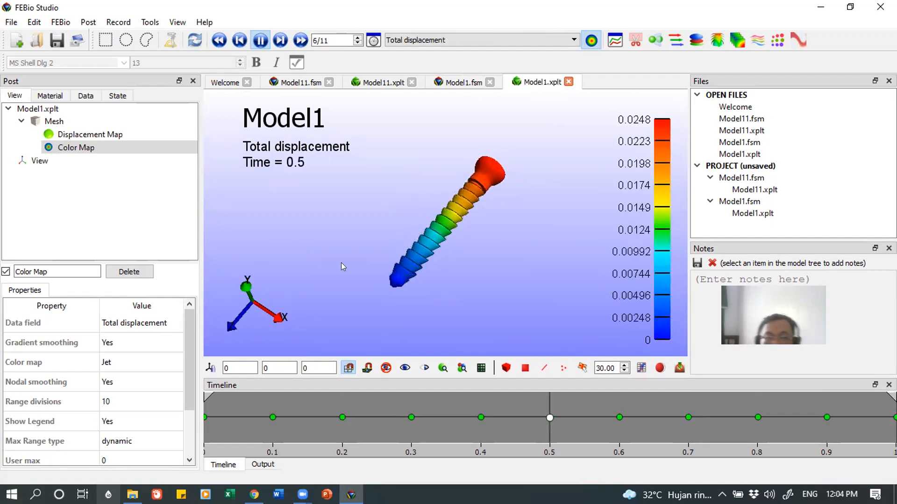
pyautogui.click(260, 40)
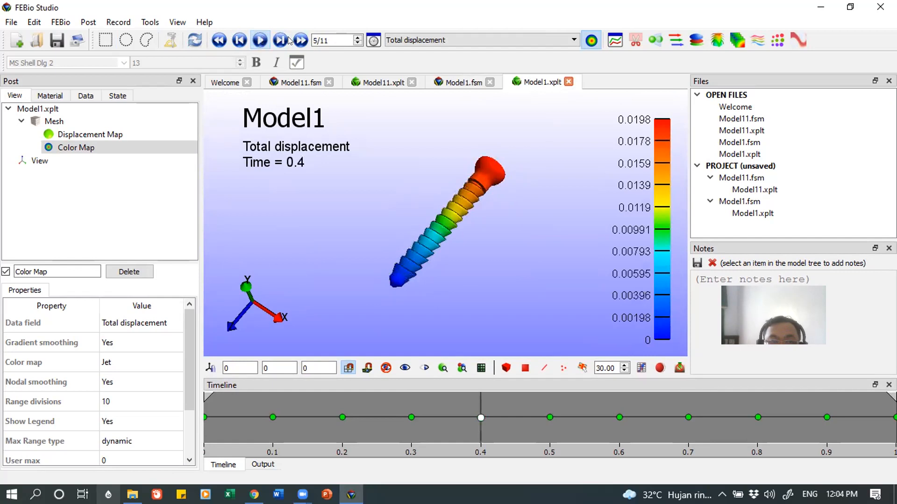
pyautogui.click(301, 40)
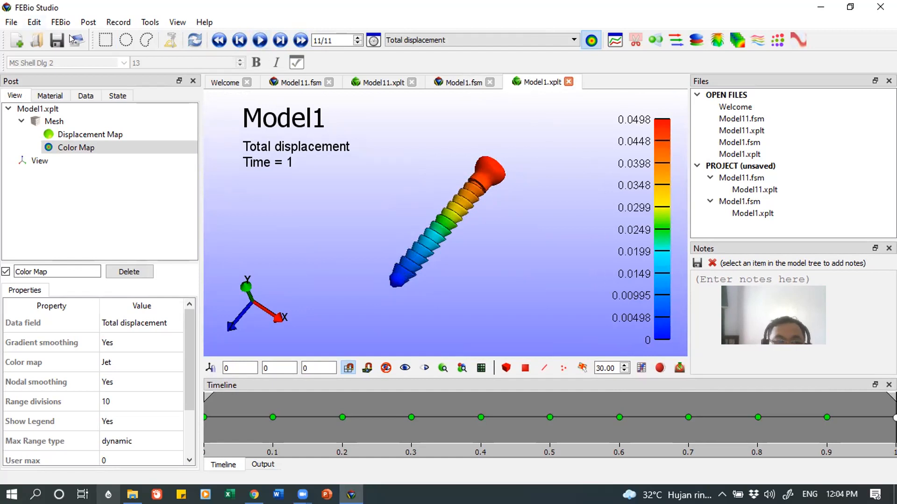
# - Open the Unit Converter, set the quantity to Length to check the meter-to-centimeter conversion, and close it
pyautogui.click(87, 21)
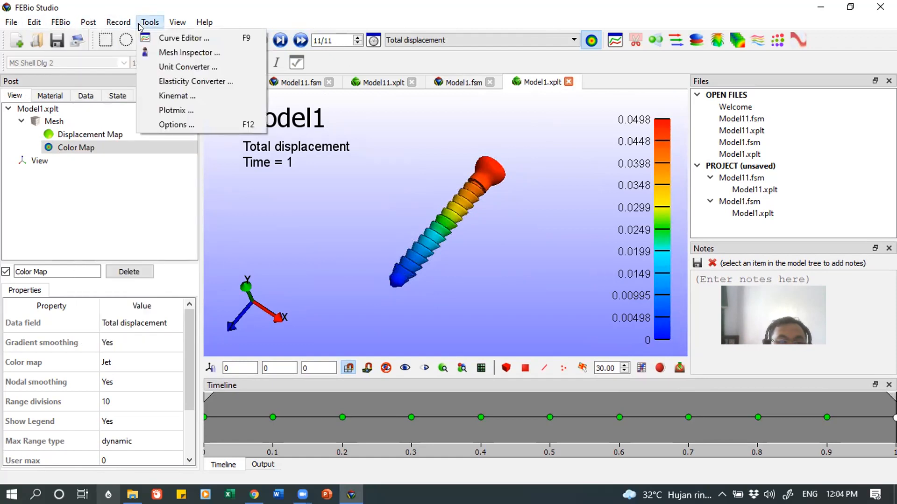
pyautogui.moveTo(109, 21)
pyautogui.moveTo(140, 21)
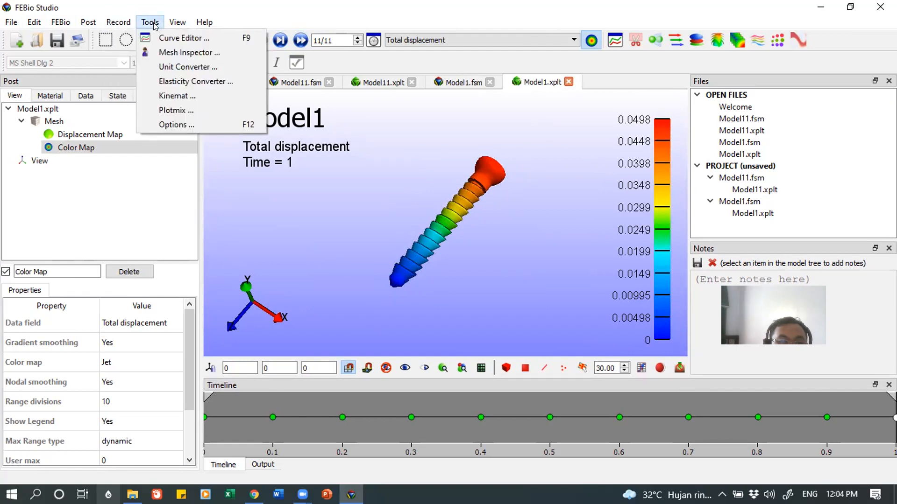
pyautogui.click(203, 68)
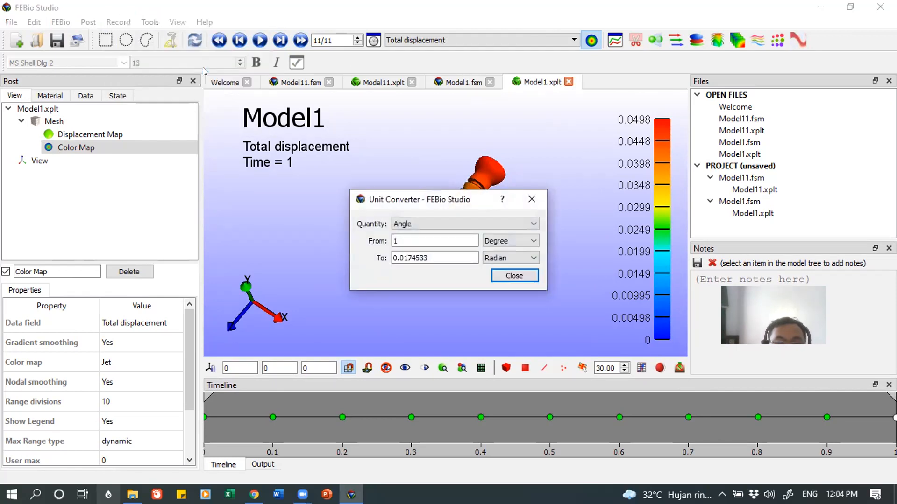
pyautogui.click(477, 218)
pyautogui.click(477, 218)
pyautogui.click(476, 216)
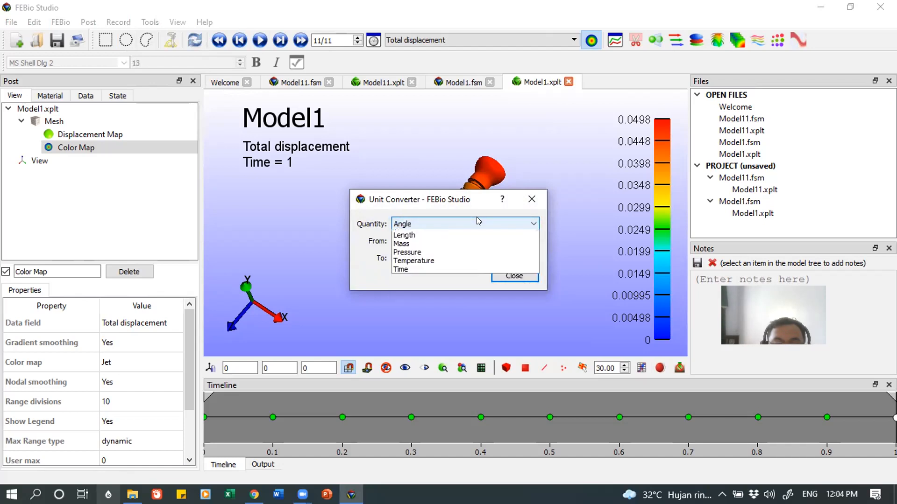
pyautogui.click(417, 259)
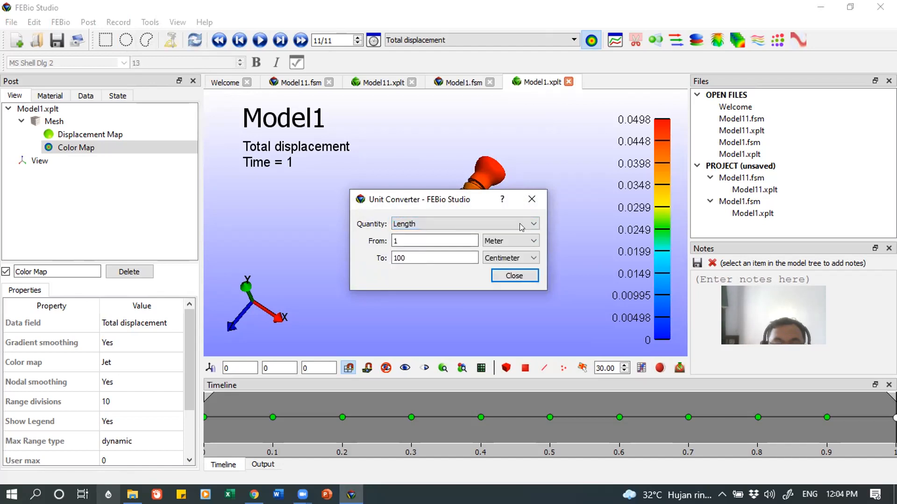
pyautogui.click(531, 199)
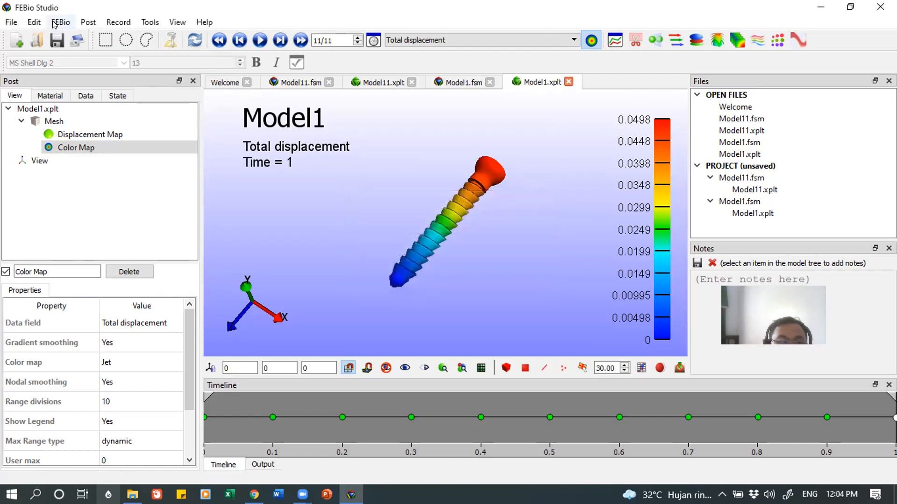
pyautogui.click(39, 22)
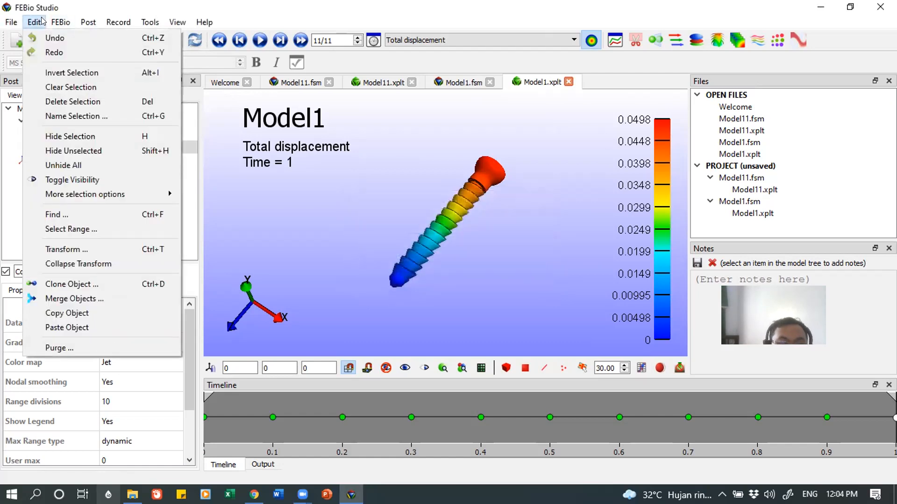
pyautogui.click(571, 235)
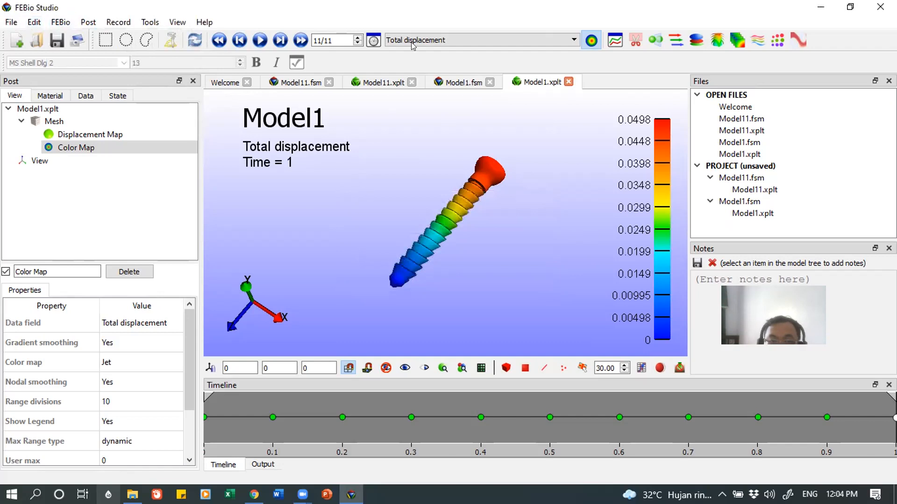
# - Color the screw by Effective stress and briefly play the animation, pausing it at time step 3/11
pyautogui.click(483, 37)
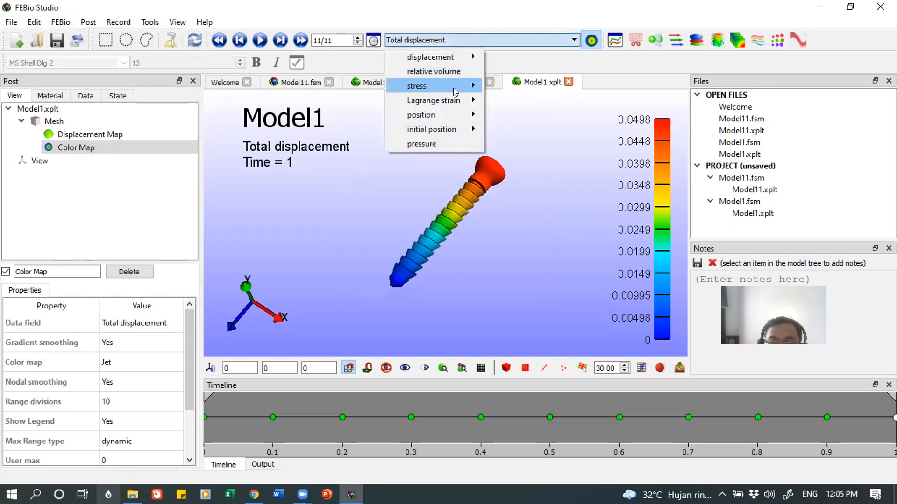
pyautogui.moveTo(453, 87)
pyautogui.click(535, 171)
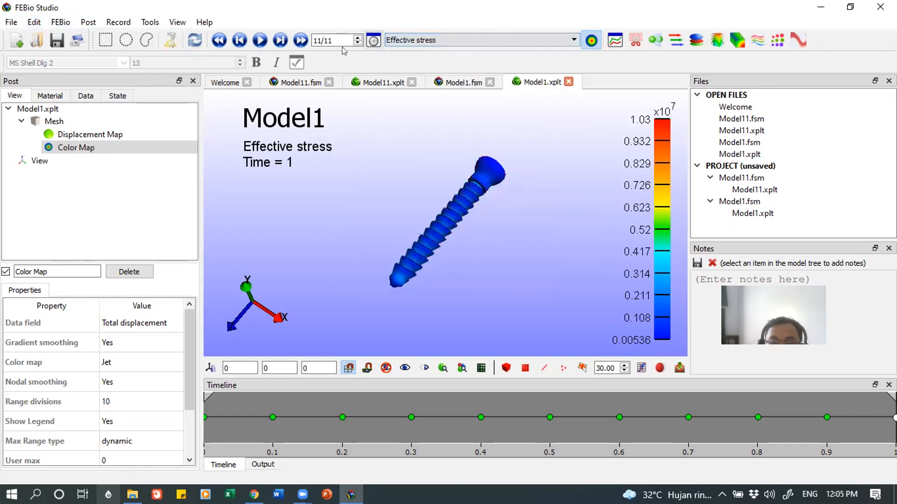
pyautogui.click(259, 40)
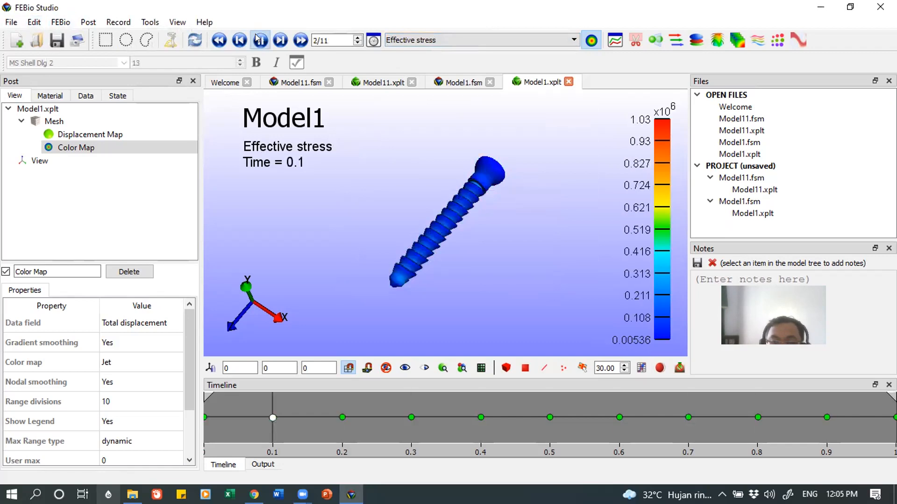
pyautogui.click(258, 40)
# - Replay the effective stress animation while examining the screw's threads and the neck below its head up close, stopping at time step 8/11
pyautogui.scroll(2, 507, 221)
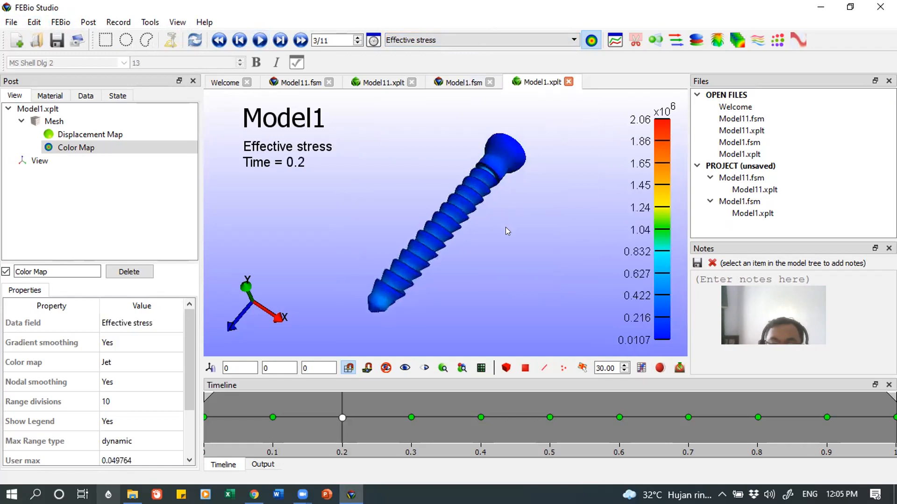
pyautogui.scroll(4, 506, 227)
pyautogui.click(259, 40)
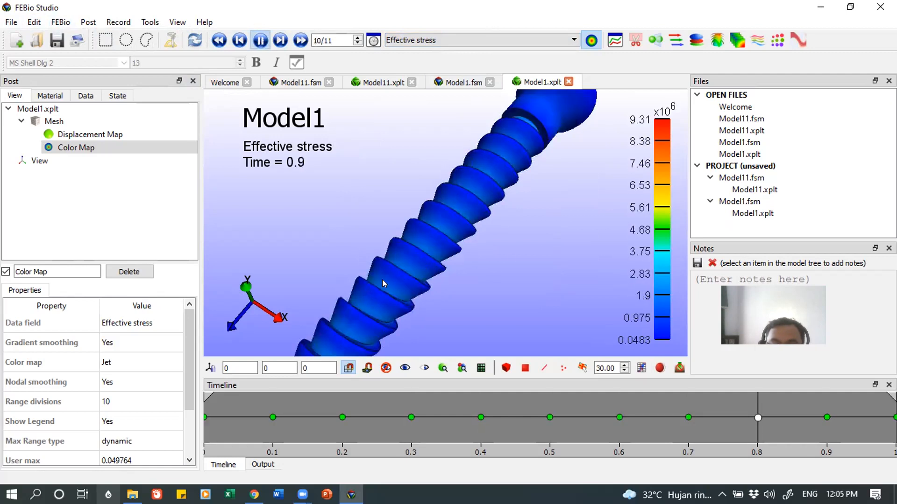
pyautogui.moveTo(577, 143); pyautogui.dragTo(393, 238)
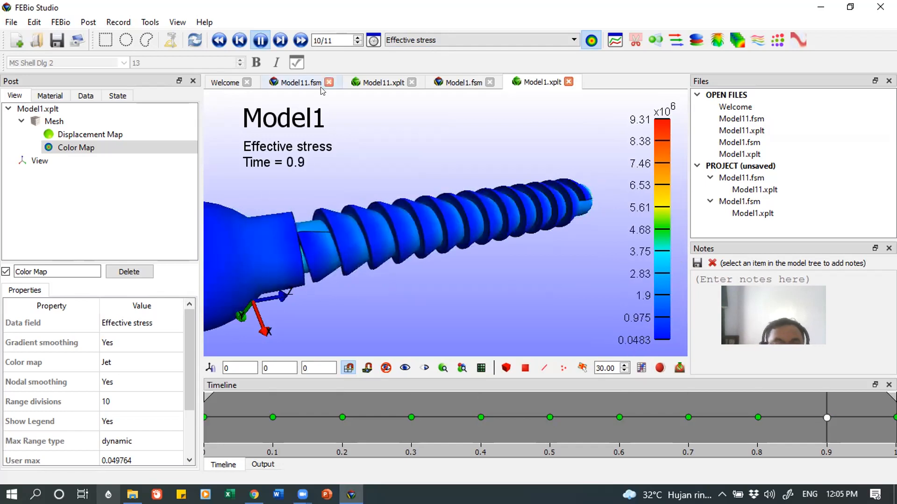
pyautogui.click(259, 41)
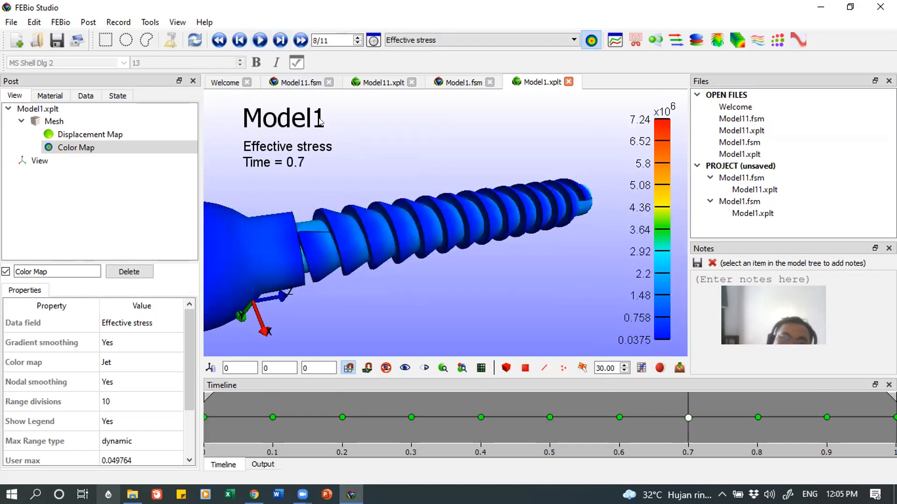